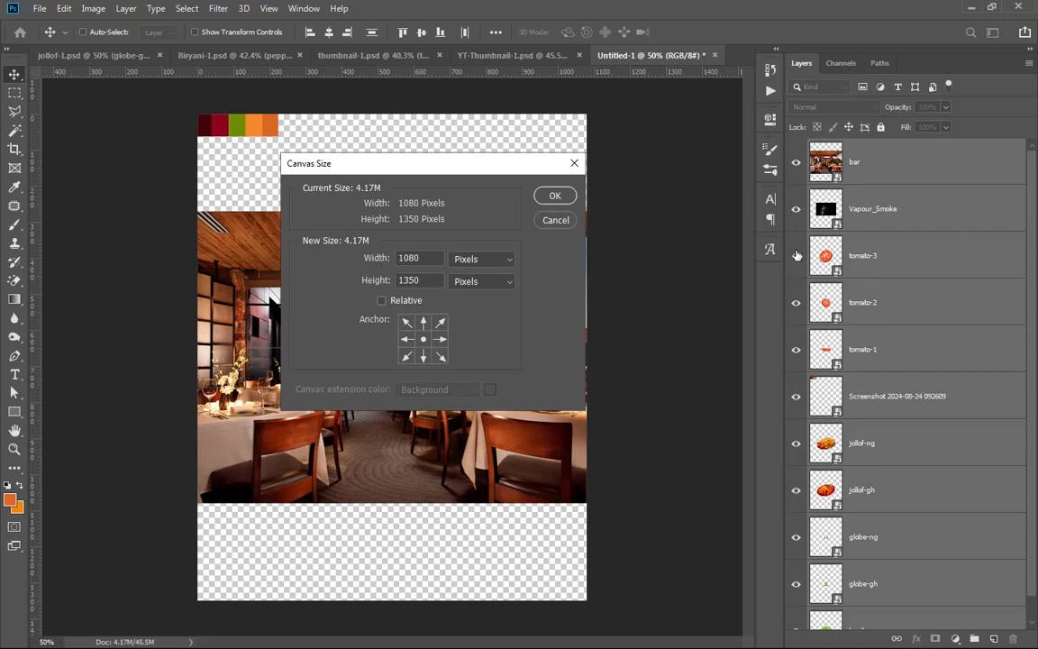
Step: Confirm the 1080 × 1350 pixel canvas size and hide all the imported image layers
{"action": "left_click", "coordinate": [555, 197]}
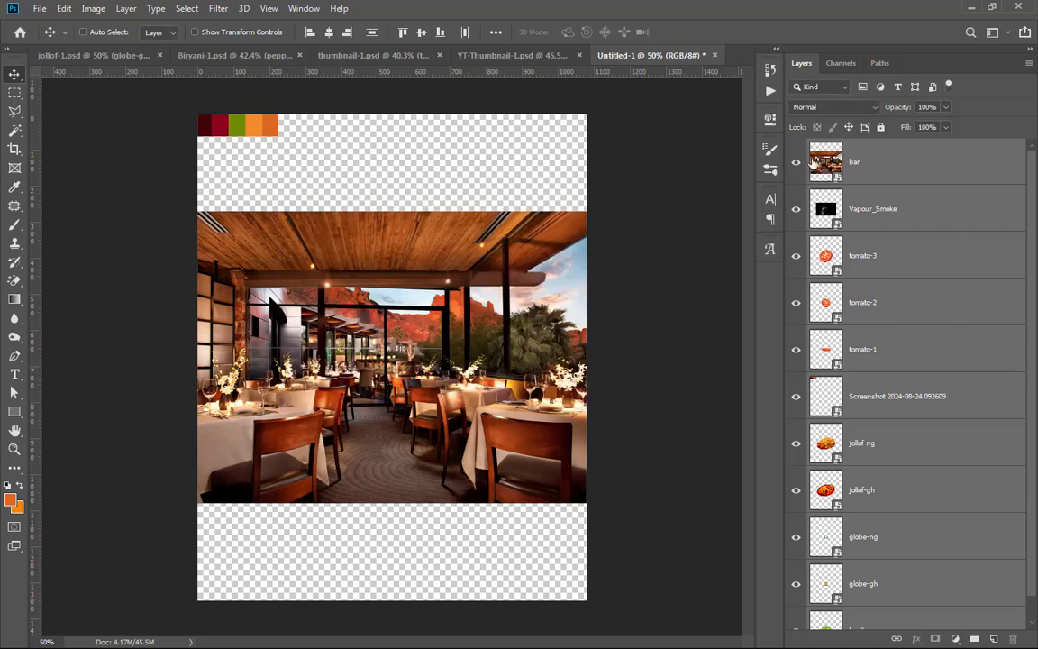
{"action": "left_click_drag", "start_coordinate": [796, 256], "coordinate": [797, 603]}
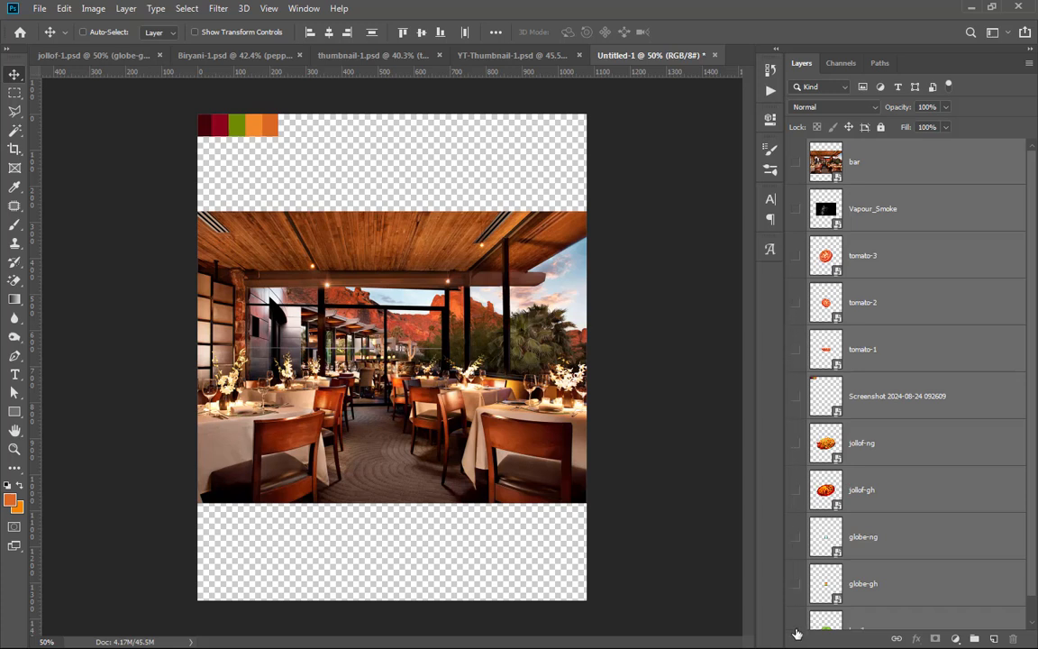
{"action": "left_click_drag", "start_coordinate": [245, 143], "coordinate": [655, 17]}
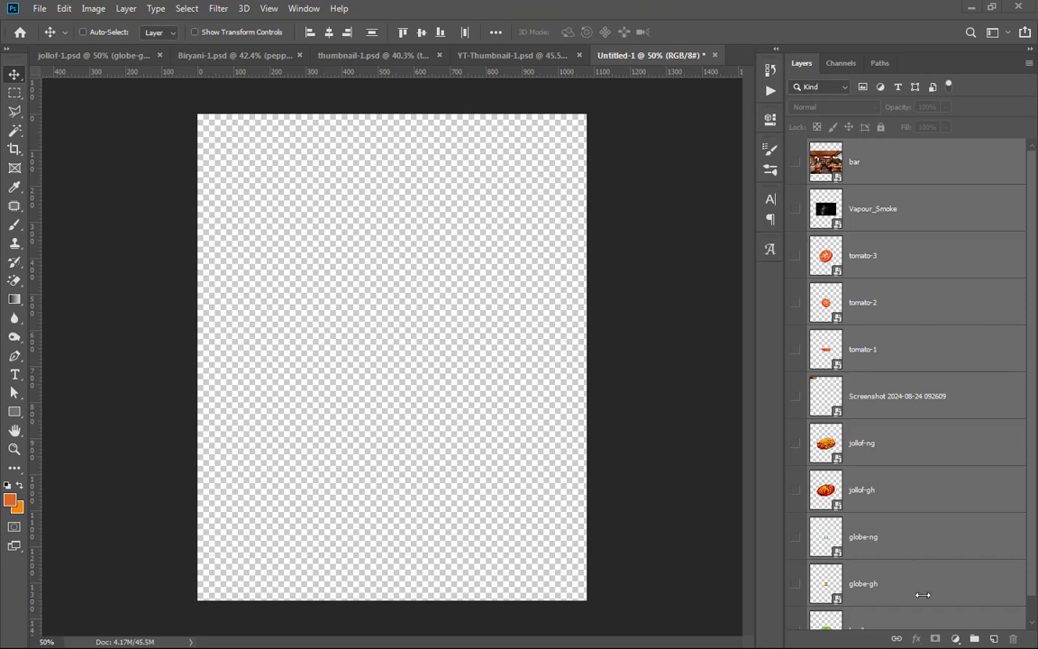
{"action": "scroll", "coordinate": [914, 565], "scroll_direction": "down", "scroll_amount": 1}
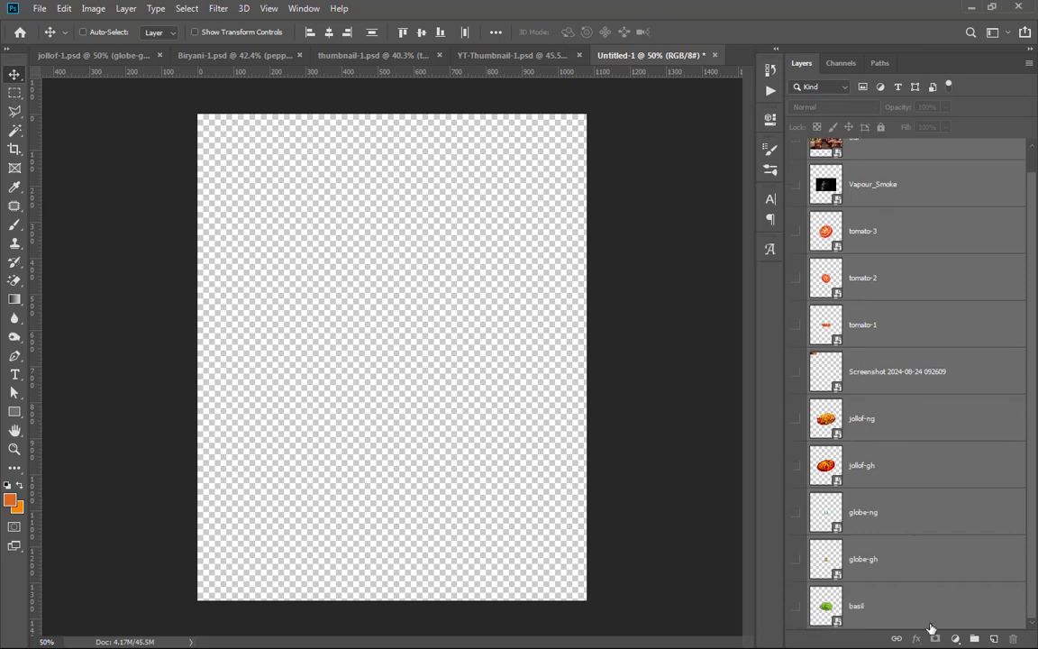
{"action": "left_click", "coordinate": [795, 606]}
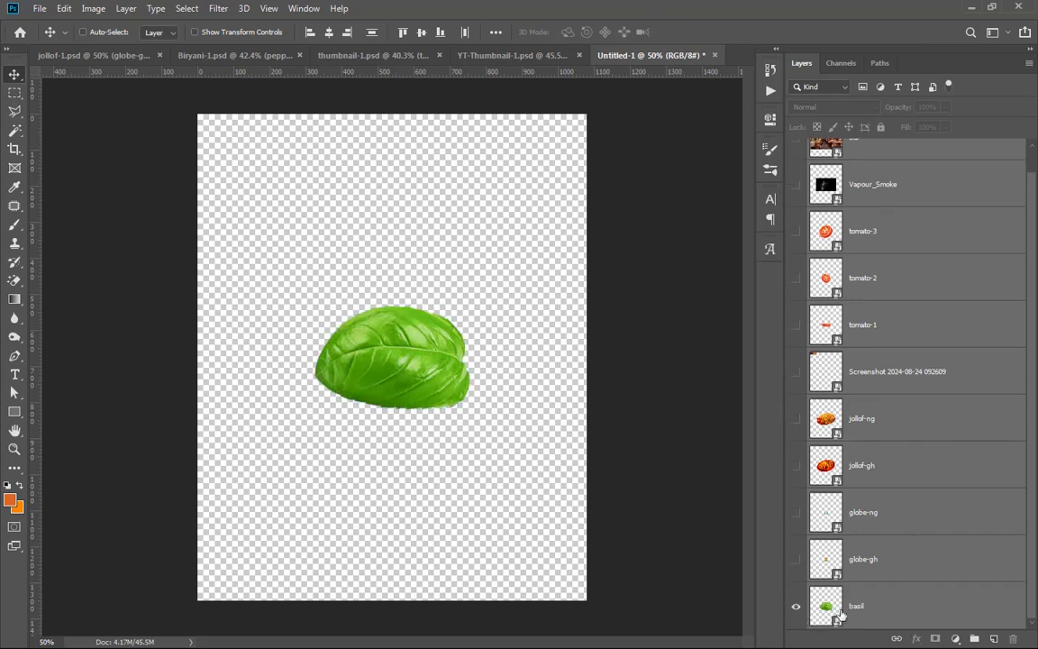
{"action": "left_click", "coordinate": [796, 607]}
Step: Add a solid colour fill layer in orange d96725 above the other layers
{"action": "left_click", "coordinate": [956, 639]}
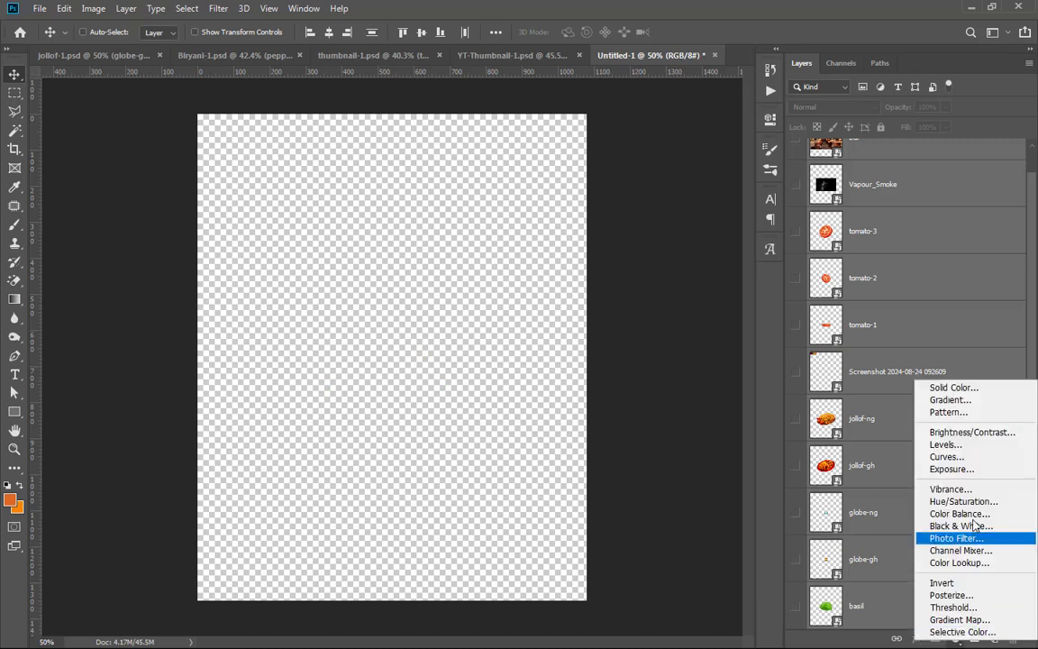
{"action": "left_click", "coordinate": [915, 391]}
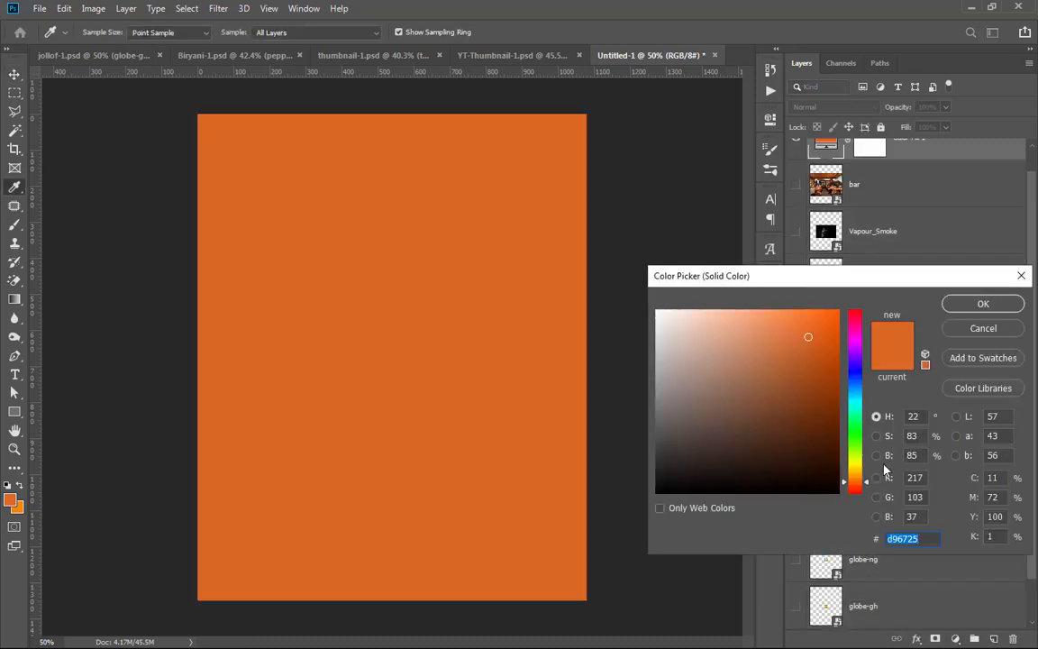
{"action": "left_click", "coordinate": [981, 303]}
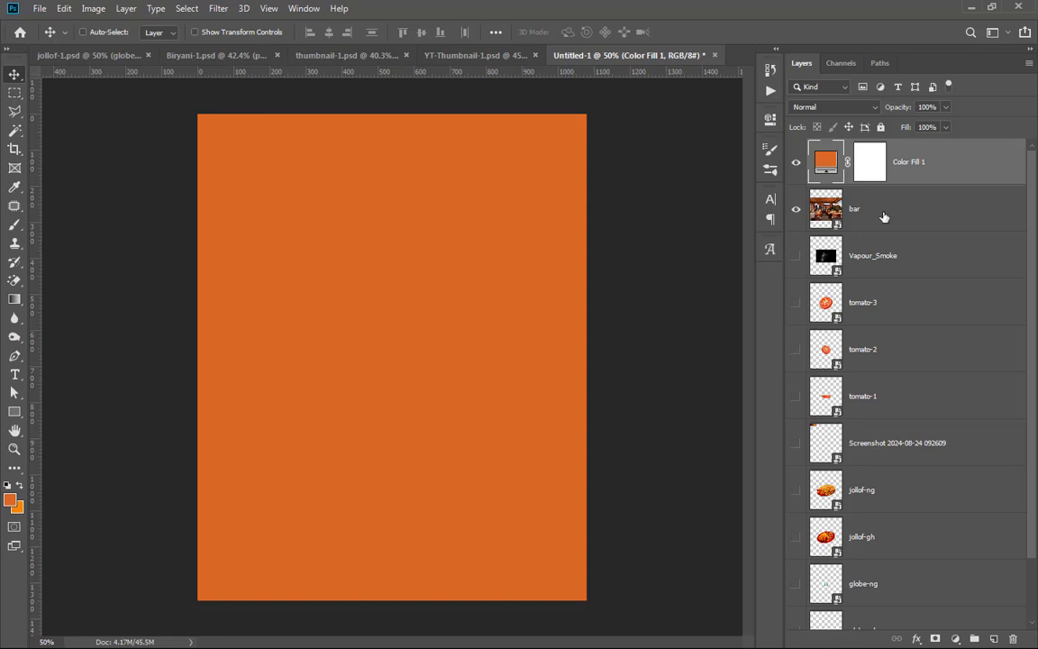
Step: Place the bar photo above the orange fill and scale it proportionally to 44.56% so it covers the canvas
{"action": "left_click_drag", "start_coordinate": [890, 216], "coordinate": [889, 140]}
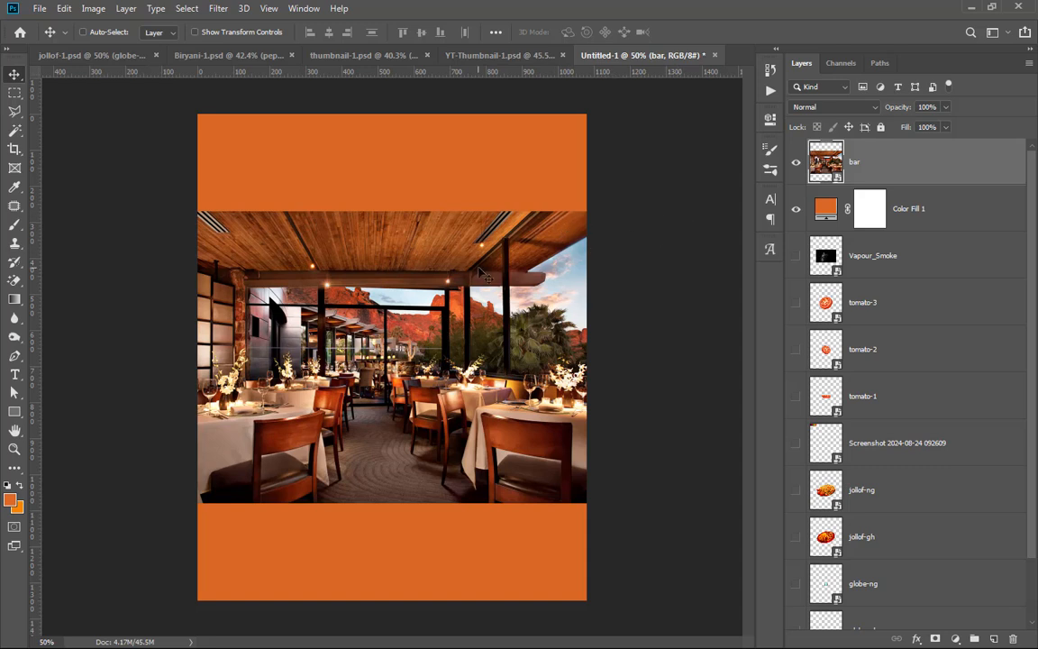
{"action": "key", "text": "ctrl+t"}
{"action": "left_click_drag", "start_coordinate": [392, 213], "coordinate": [394, 76]}
{"action": "left_click_drag", "start_coordinate": [405, 128], "coordinate": [406, 225]}
{"action": "left_click_drag", "start_coordinate": [397, 173], "coordinate": [430, 89]}
{"action": "left_click_drag", "start_coordinate": [440, 241], "coordinate": [452, 239]}
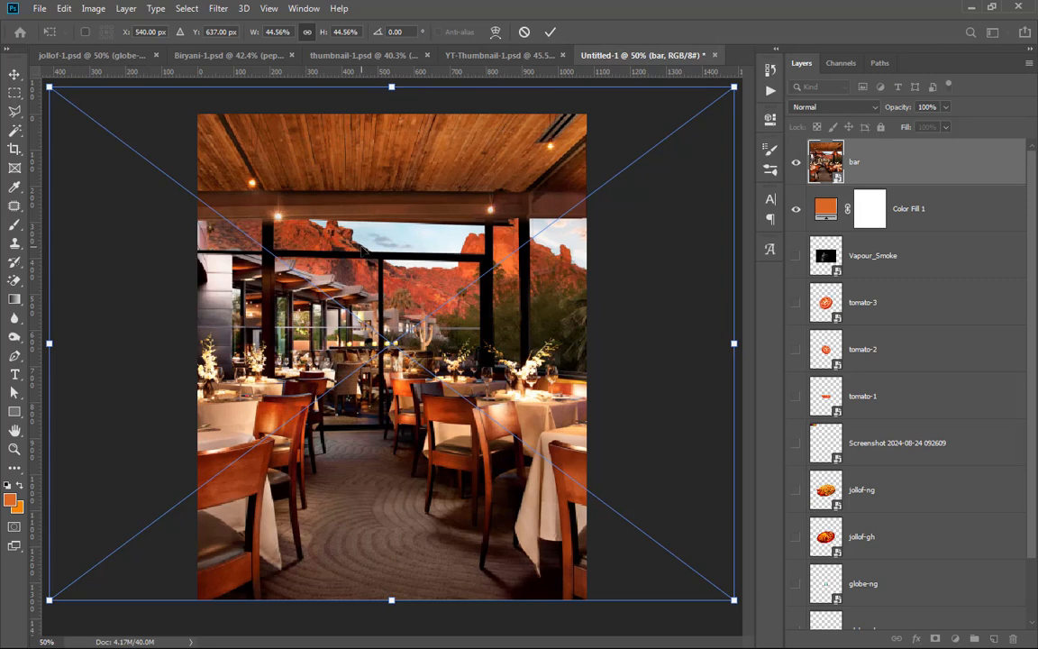
{"action": "left_click", "coordinate": [550, 31]}
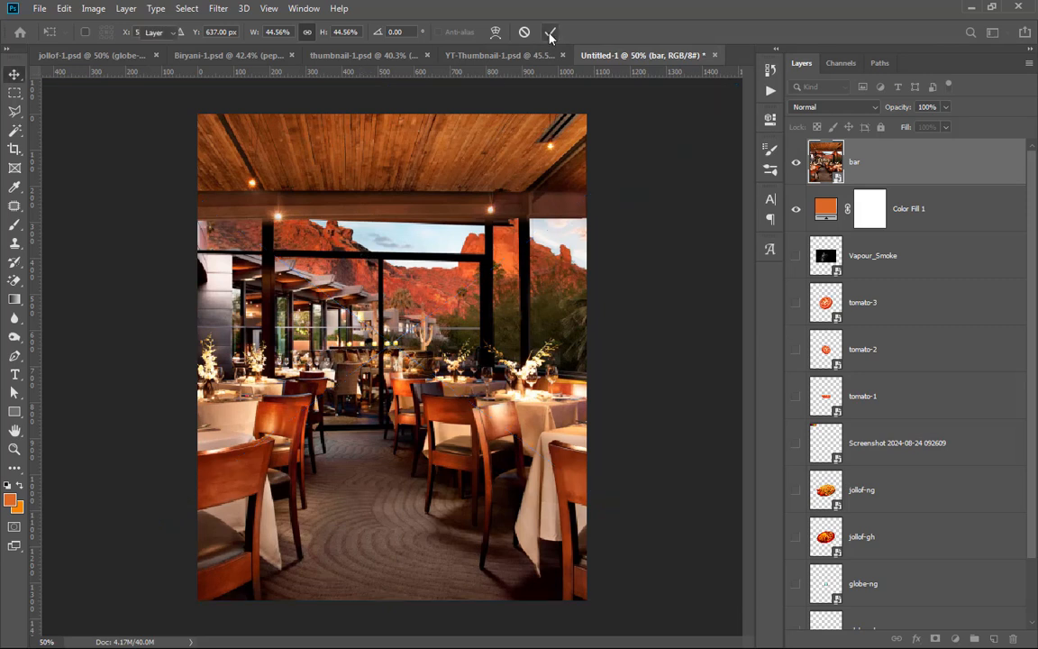
Step: Apply a 12.5-pixel Gaussian Blur to the bar photo and set its blend mode to Soft Light
{"action": "left_click", "coordinate": [218, 8]}
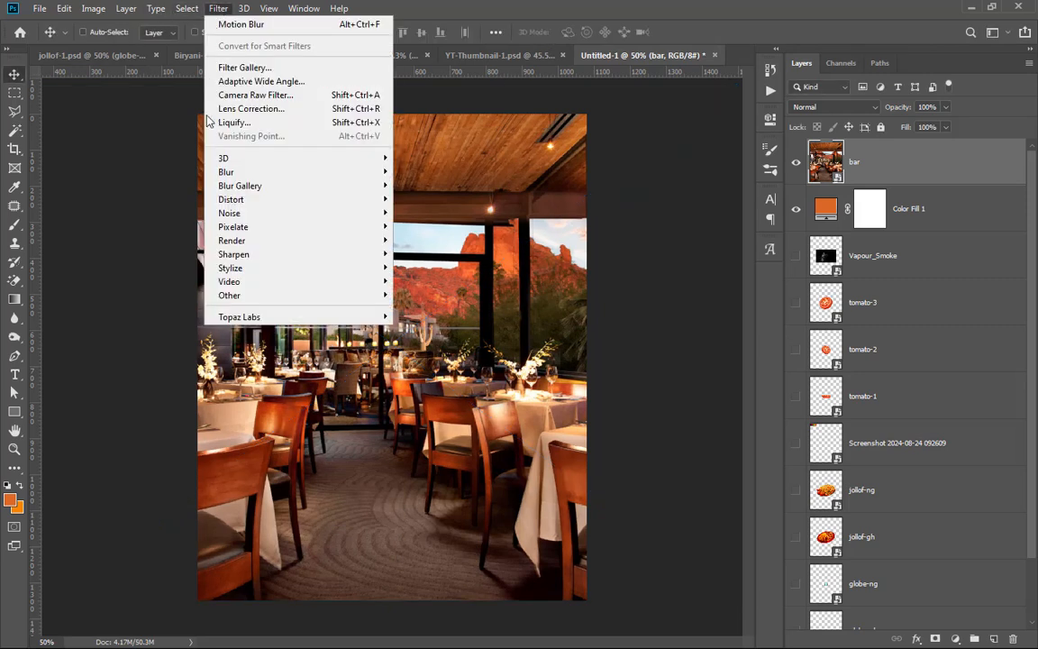
{"action": "mouse_move", "coordinate": [269, 176]}
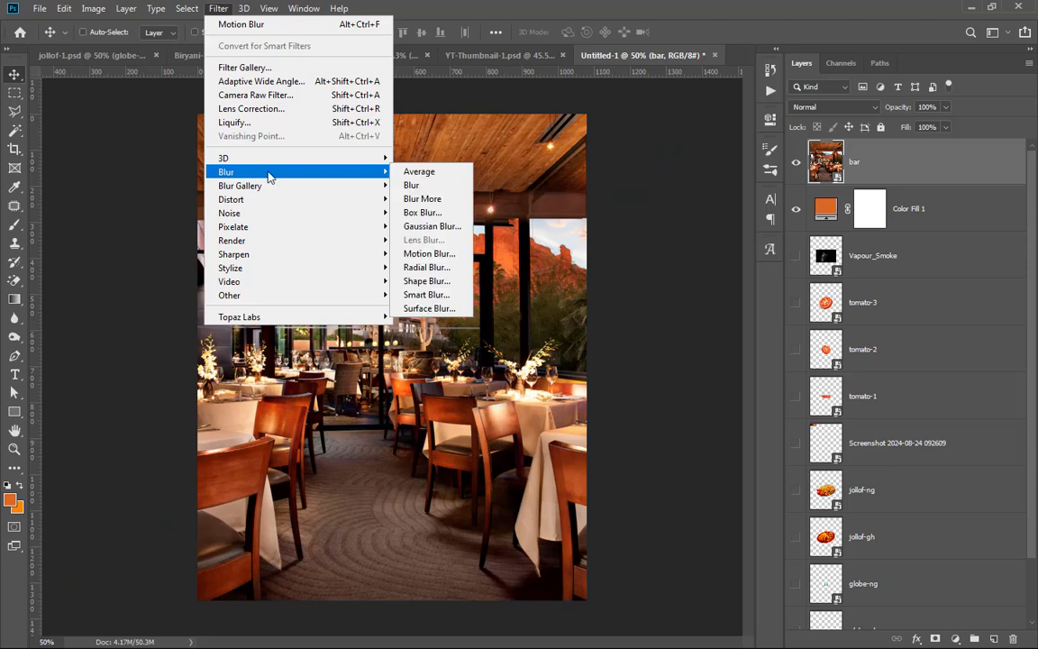
{"action": "left_click", "coordinate": [431, 226]}
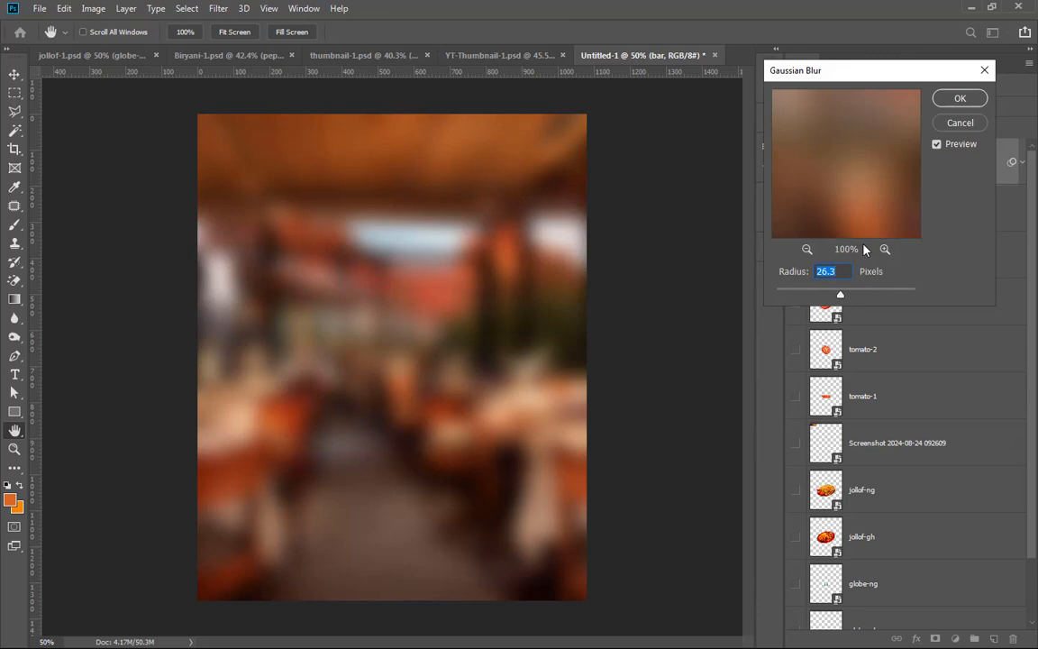
{"action": "type", "text": "12.5"}
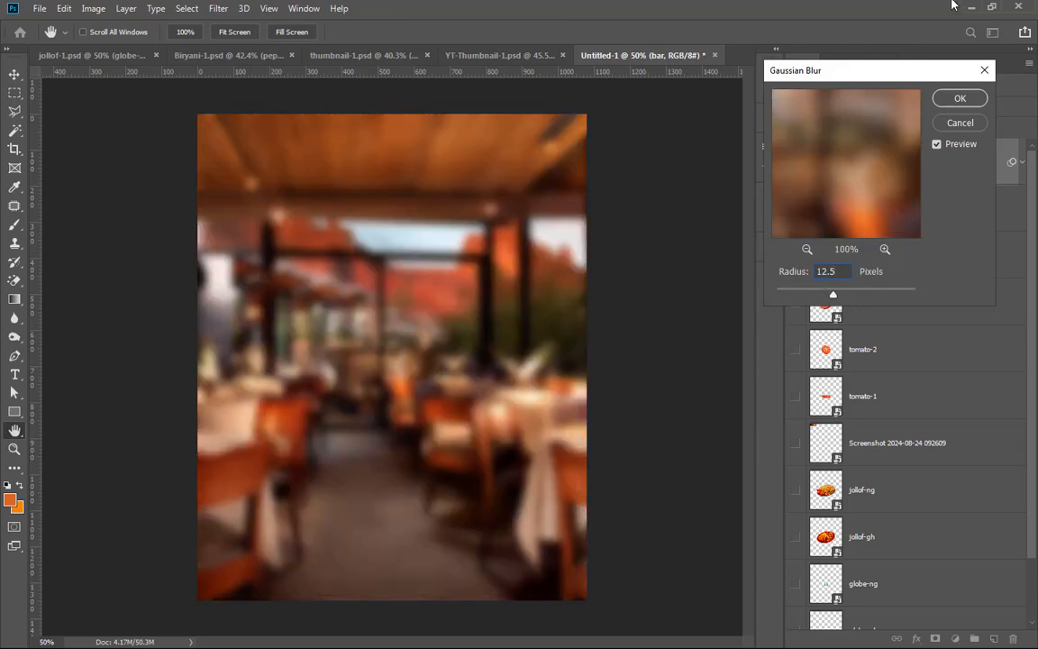
{"action": "left_click", "coordinate": [959, 98]}
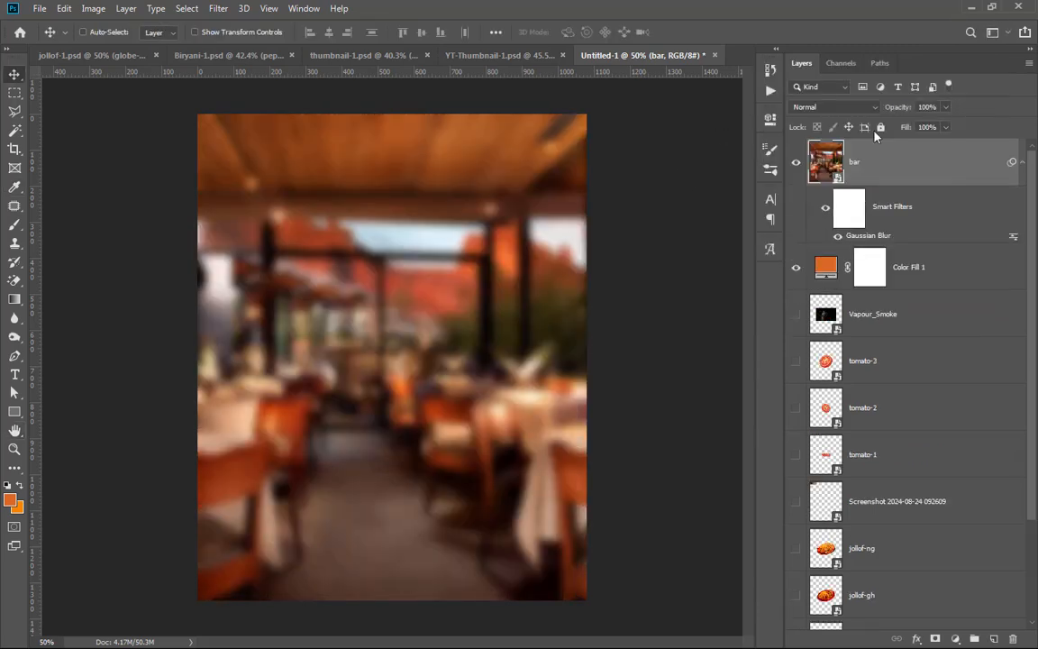
{"action": "left_click", "coordinate": [870, 108]}
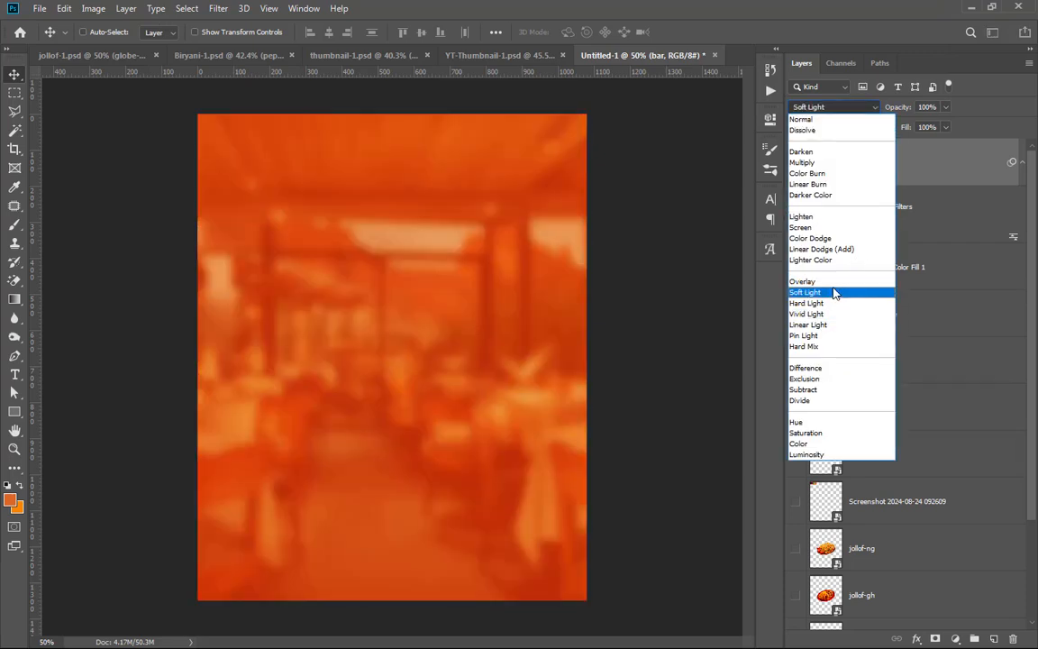
{"action": "left_click", "coordinate": [835, 293]}
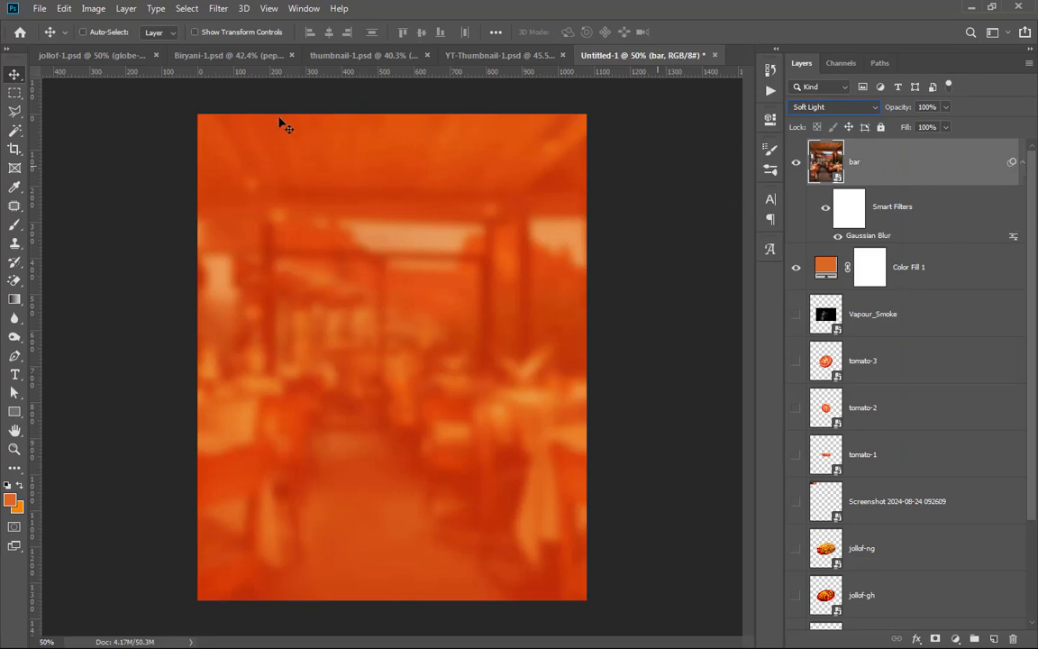
Step: Create a new layer and brush orange f38503 over the upper-left area of the canvas
{"action": "left_click", "coordinate": [993, 638]}
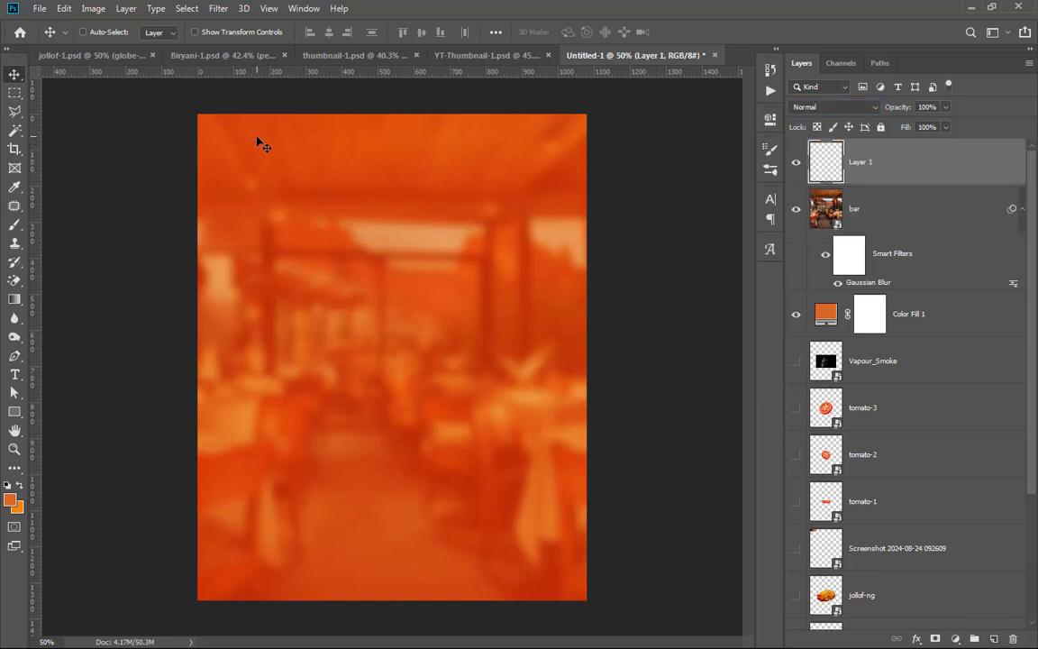
{"action": "key", "text": "b"}
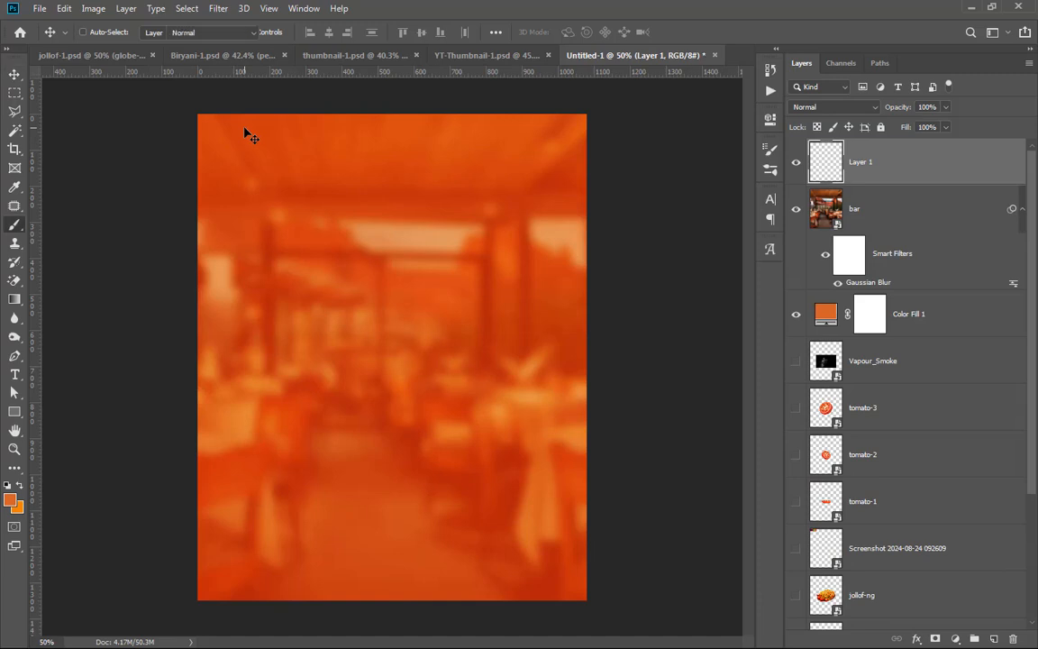
{"action": "left_click", "coordinate": [19, 489]}
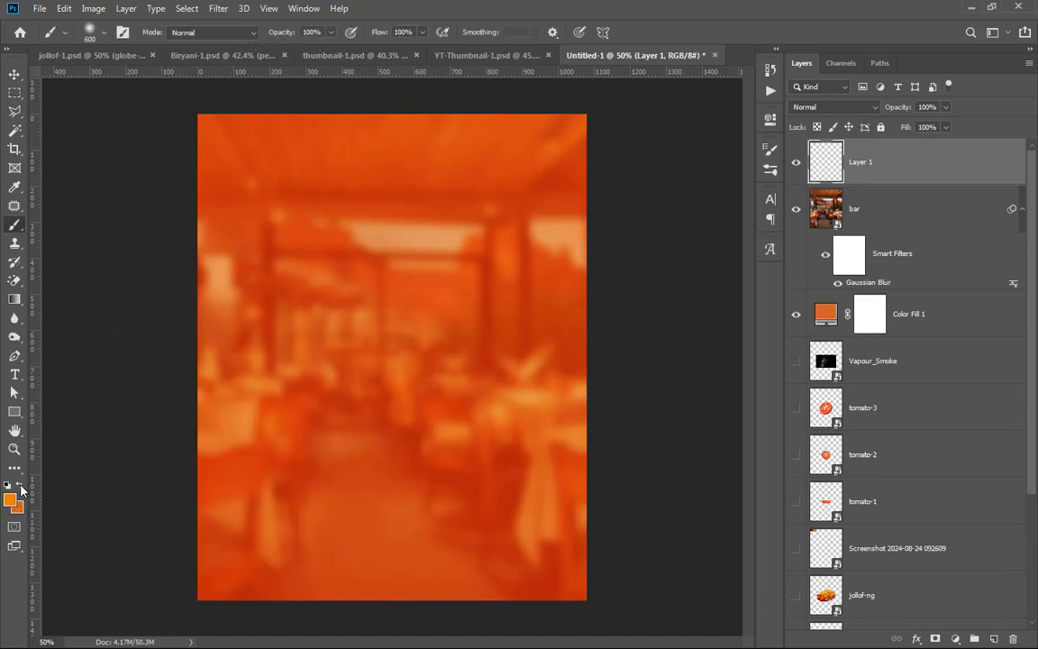
{"action": "left_click", "coordinate": [11, 502]}
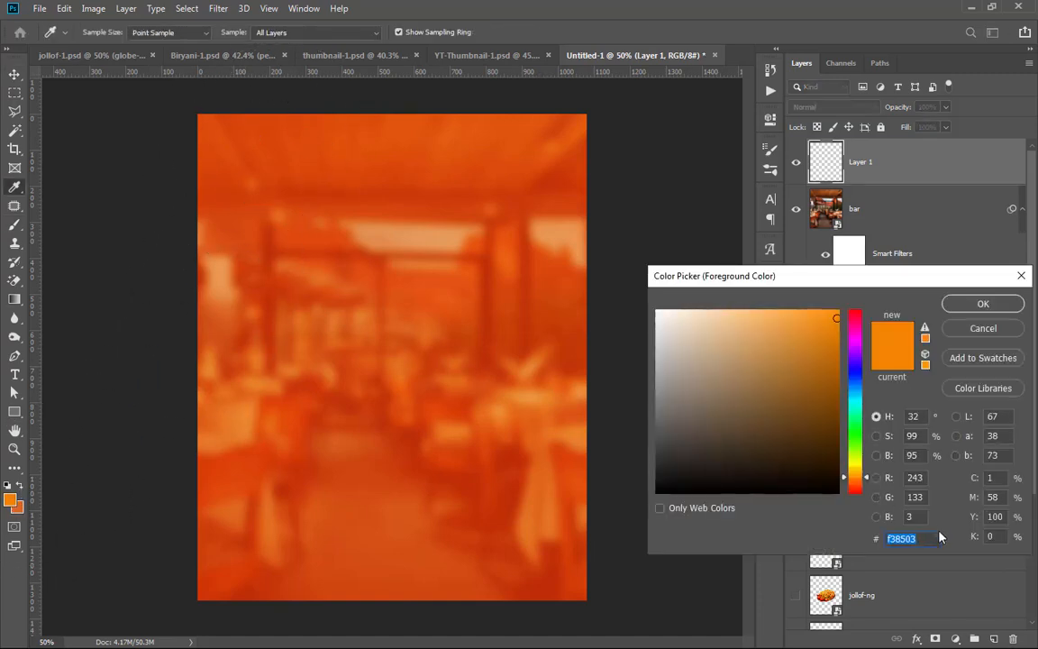
{"action": "left_click", "coordinate": [961, 313]}
{"action": "mouse_move", "coordinate": [312, 150]}
{"action": "left_mouse_down"}
{"action": "mouse_move", "coordinate": [252, 203]}
{"action": "mouse_move", "coordinate": [201, 292]}
{"action": "mouse_move", "coordinate": [239, 135]}
{"action": "mouse_move", "coordinate": [134, 307]}
{"action": "mouse_move", "coordinate": [197, 151]}
{"action": "mouse_move", "coordinate": [148, 299]}
{"action": "mouse_move", "coordinate": [246, 146]}
{"action": "mouse_move", "coordinate": [186, 271]}
{"action": "mouse_move", "coordinate": [338, 127]}
{"action": "mouse_move", "coordinate": [378, 121]}
{"action": "left_mouse_up"}
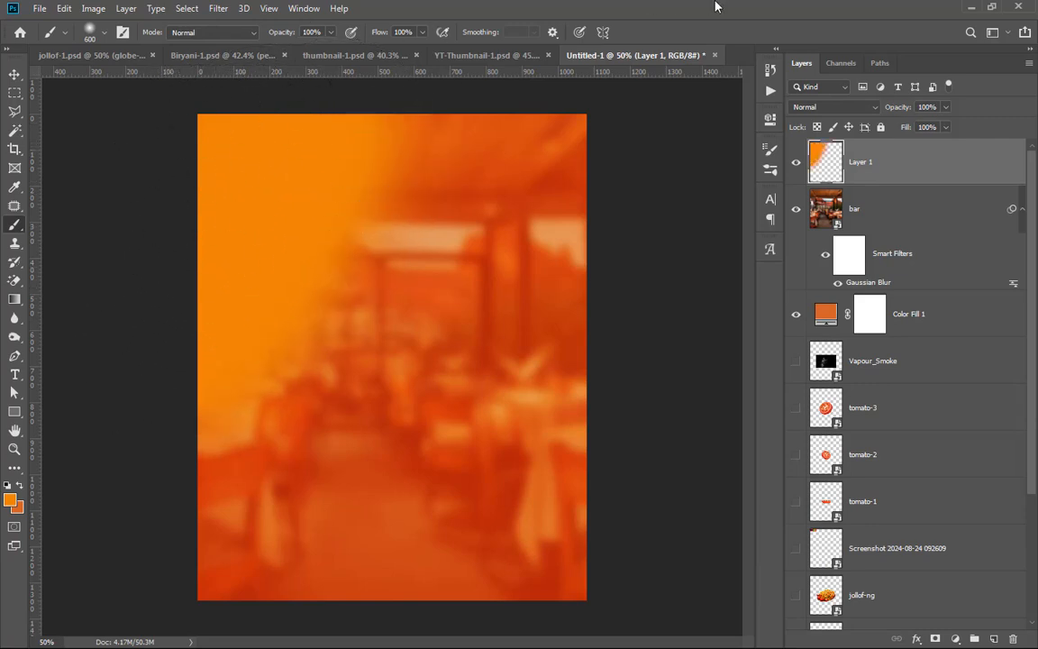
Step: Set the painted upper-left glow layer to Screen and soften it with a 101.4-pixel Gaussian Blur
{"action": "left_click", "coordinate": [873, 108]}
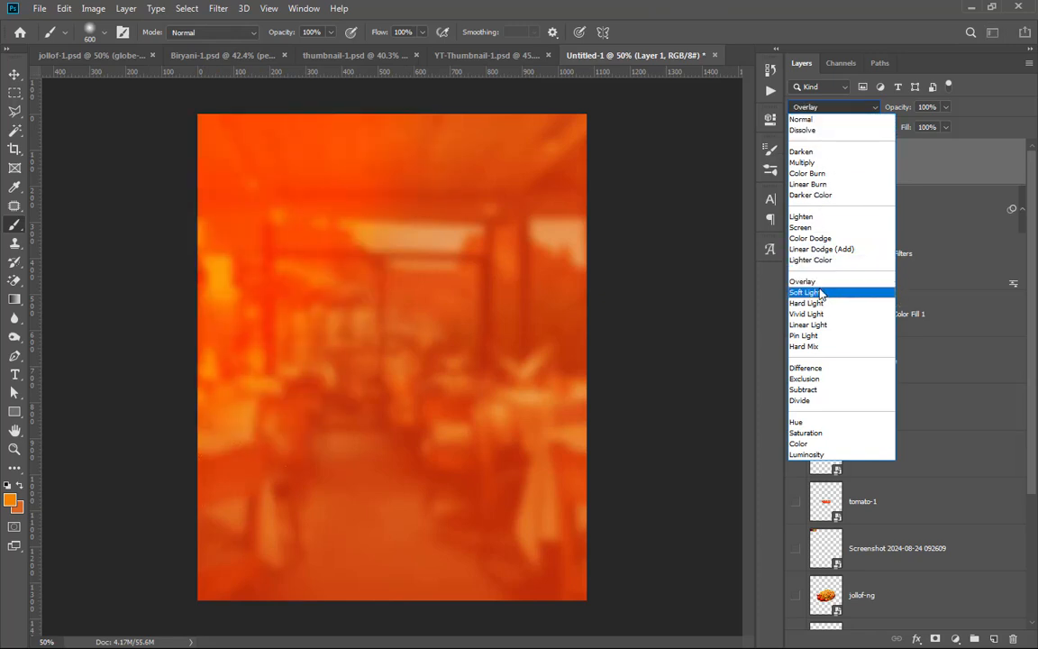
{"action": "left_click", "coordinate": [814, 228]}
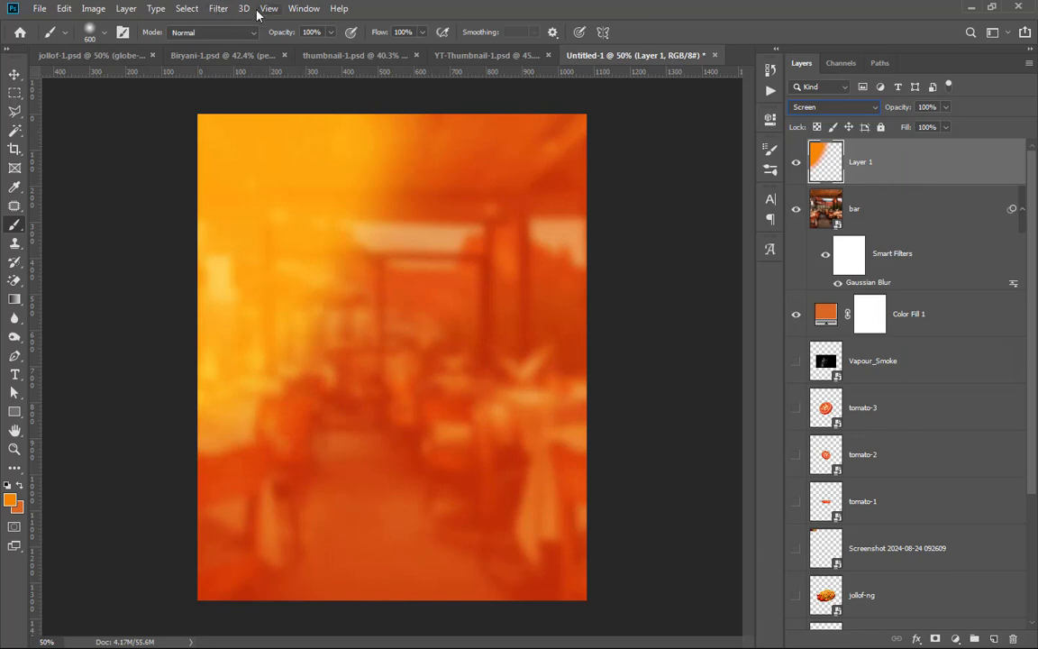
{"action": "left_click", "coordinate": [218, 8]}
{"action": "mouse_move", "coordinate": [239, 173]}
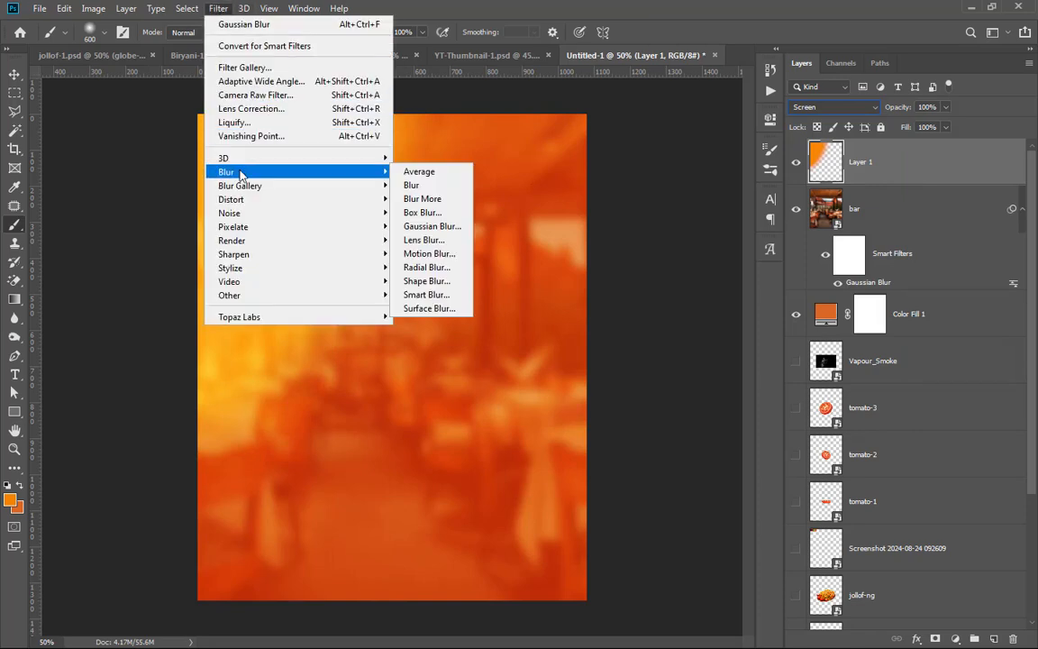
{"action": "left_click", "coordinate": [443, 226]}
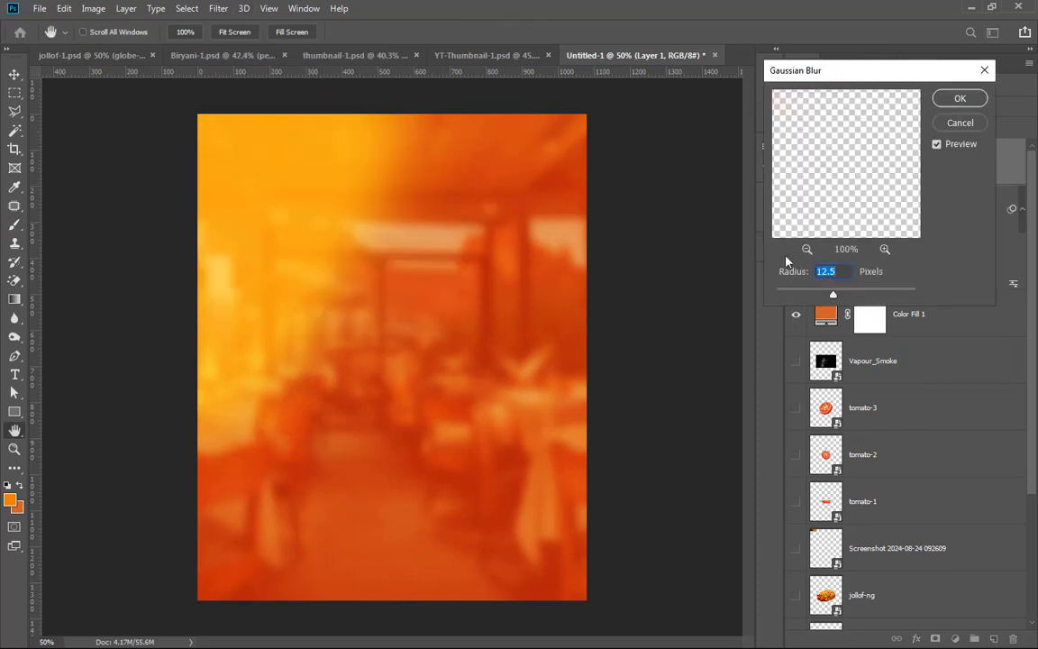
{"action": "left_click_drag", "start_coordinate": [864, 295], "coordinate": [865, 295]}
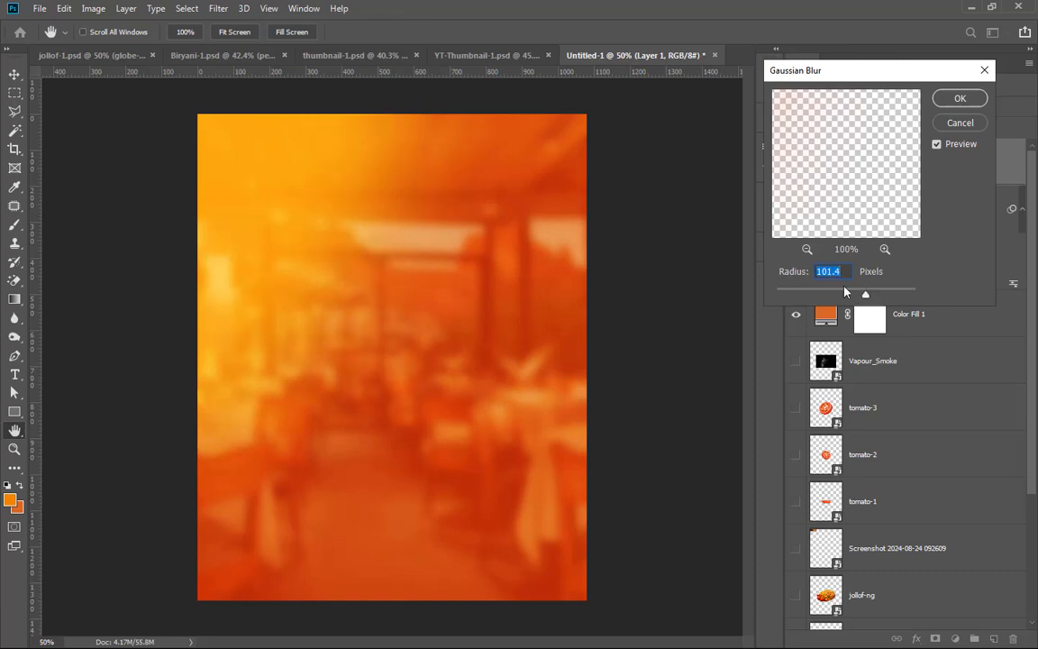
{"action": "left_click", "coordinate": [942, 102]}
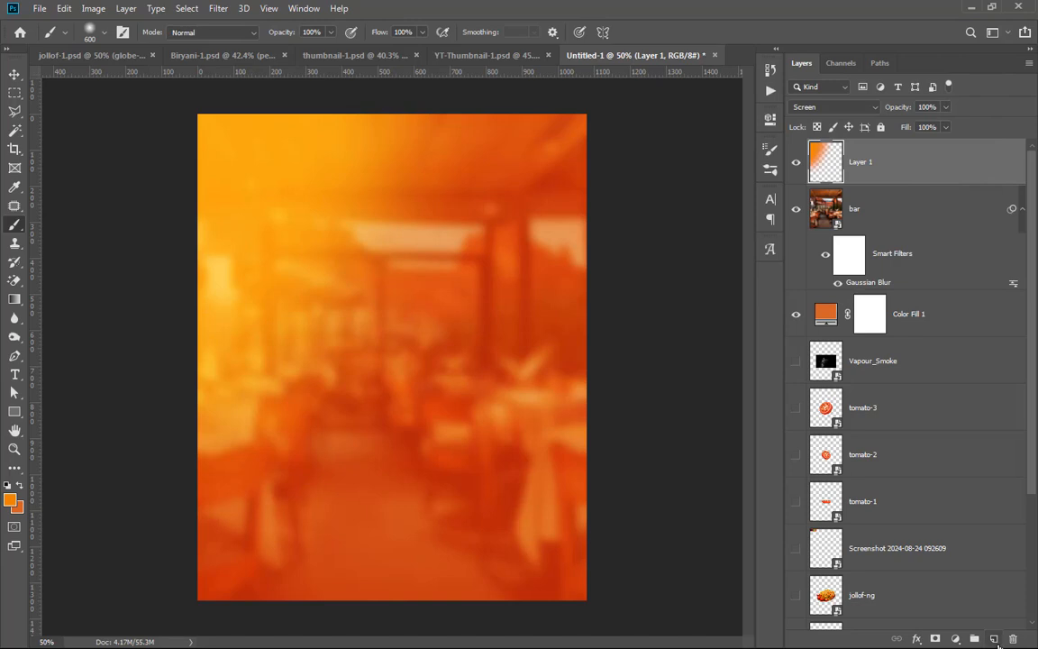
Step: On another new layer, brush orange along the canvas's right and bottom edges and set the blend mode to Multiply
{"action": "left_click", "coordinate": [994, 639]}
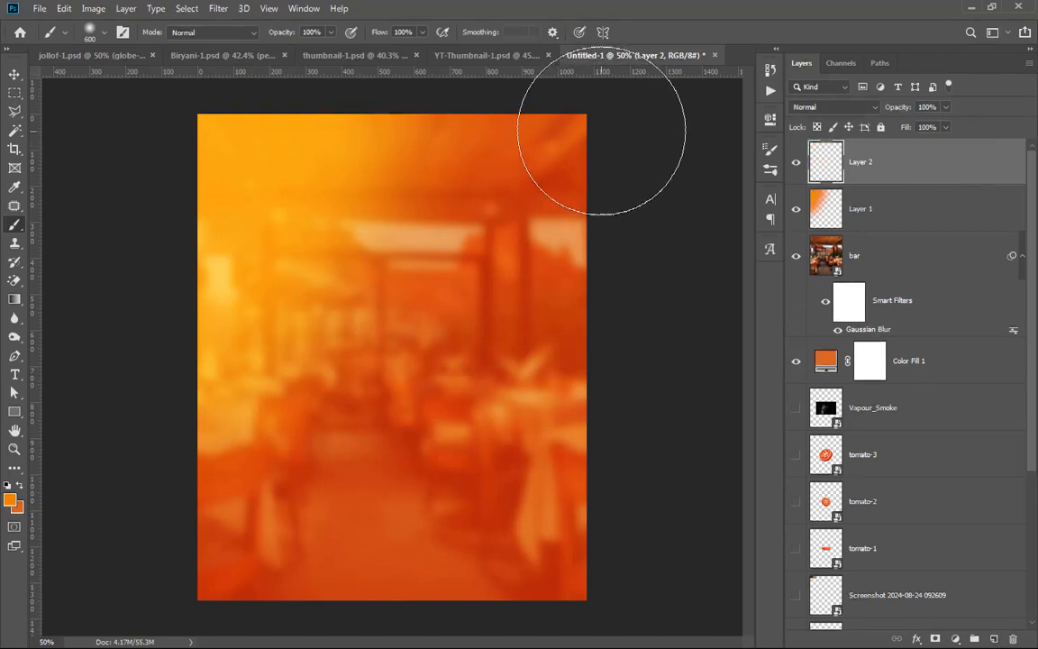
{"action": "mouse_move", "coordinate": [596, 139]}
{"action": "left_mouse_down"}
{"action": "mouse_move", "coordinate": [575, 313]}
{"action": "mouse_move", "coordinate": [604, 574]}
{"action": "mouse_move", "coordinate": [207, 608]}
{"action": "left_mouse_up"}
{"action": "left_click", "coordinate": [834, 107]}
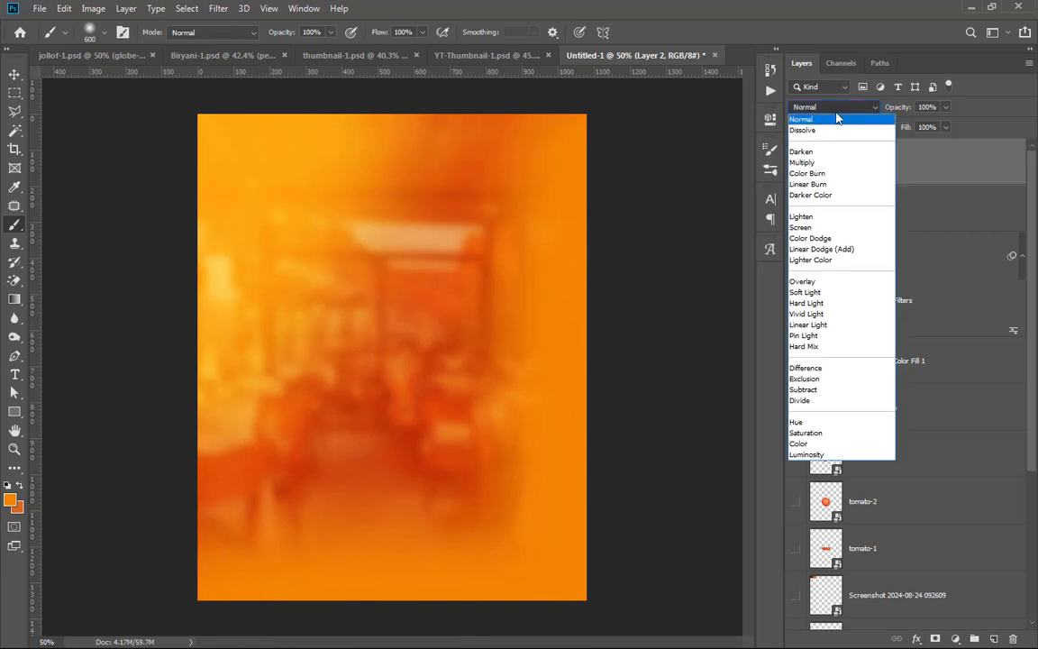
{"action": "left_click", "coordinate": [805, 162]}
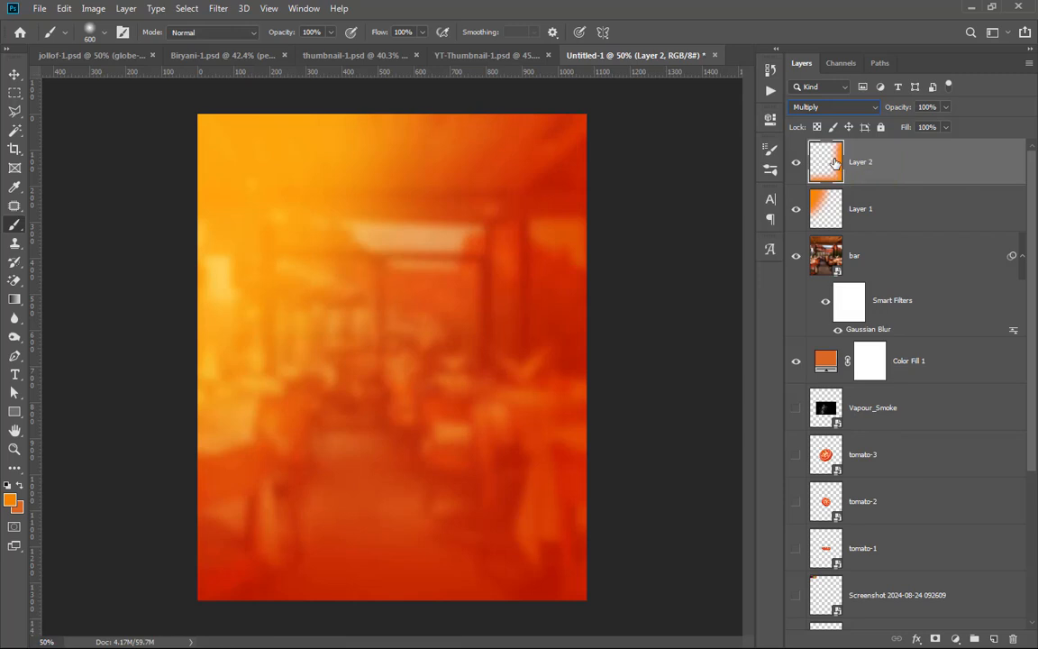
Step: Reduce the saturation of the Multiply edge layer to -61 with Hue/Saturation
{"action": "key", "text": "i"}
{"action": "key", "text": "ctrl+u"}
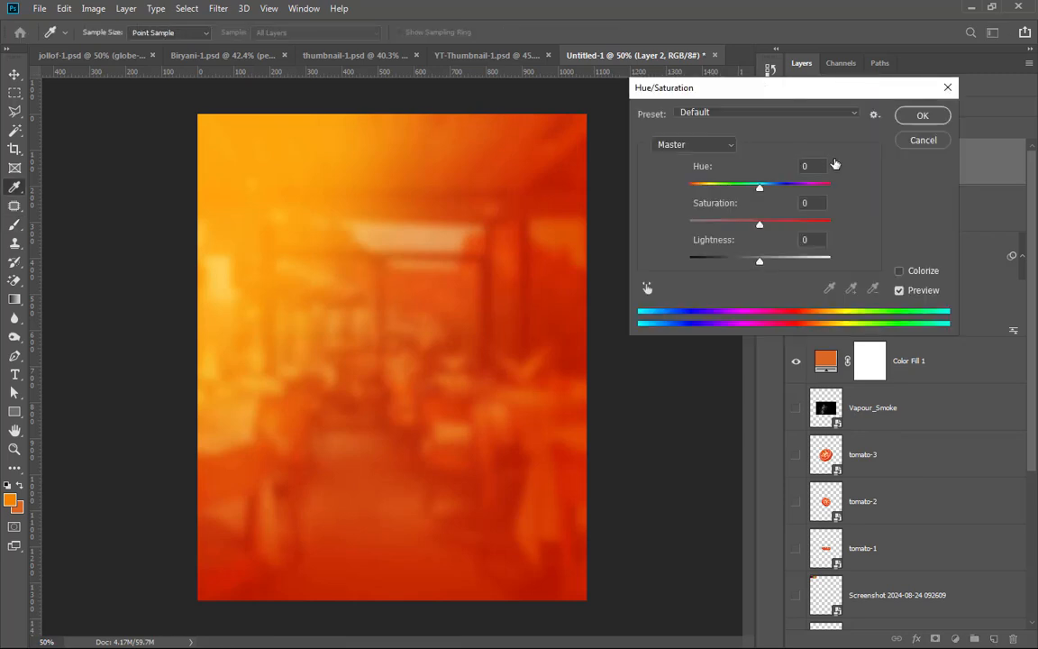
{"action": "mouse_move", "coordinate": [732, 226]}
{"action": "left_mouse_down"}
{"action": "mouse_move", "coordinate": [703, 225]}
{"action": "mouse_move", "coordinate": [718, 225]}
{"action": "left_mouse_up"}
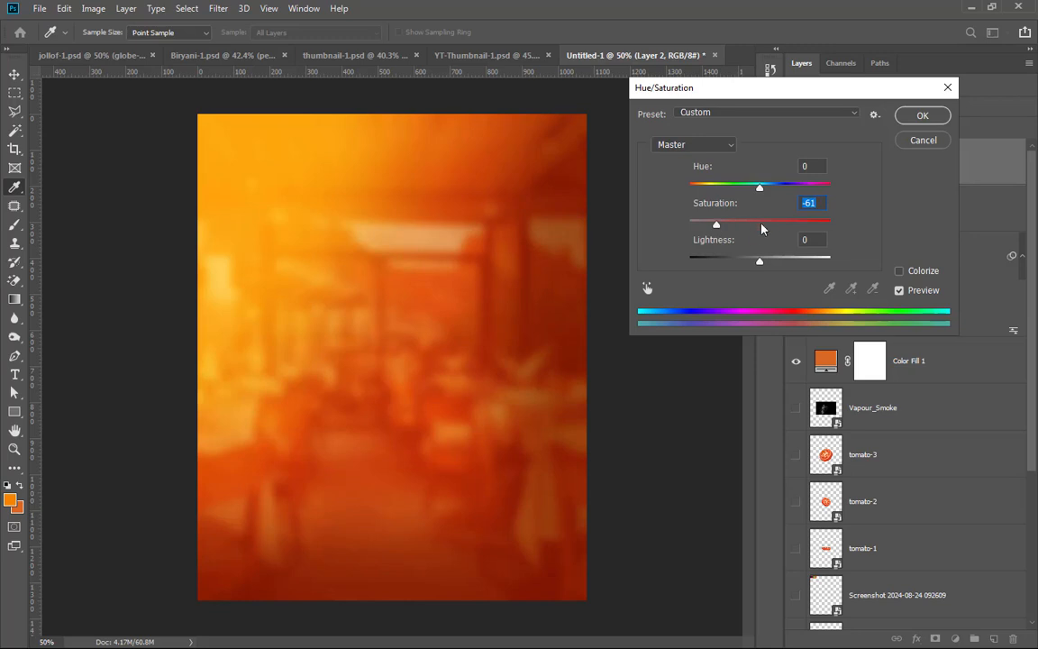
{"action": "left_click", "coordinate": [913, 120]}
{"action": "key", "text": "b"}
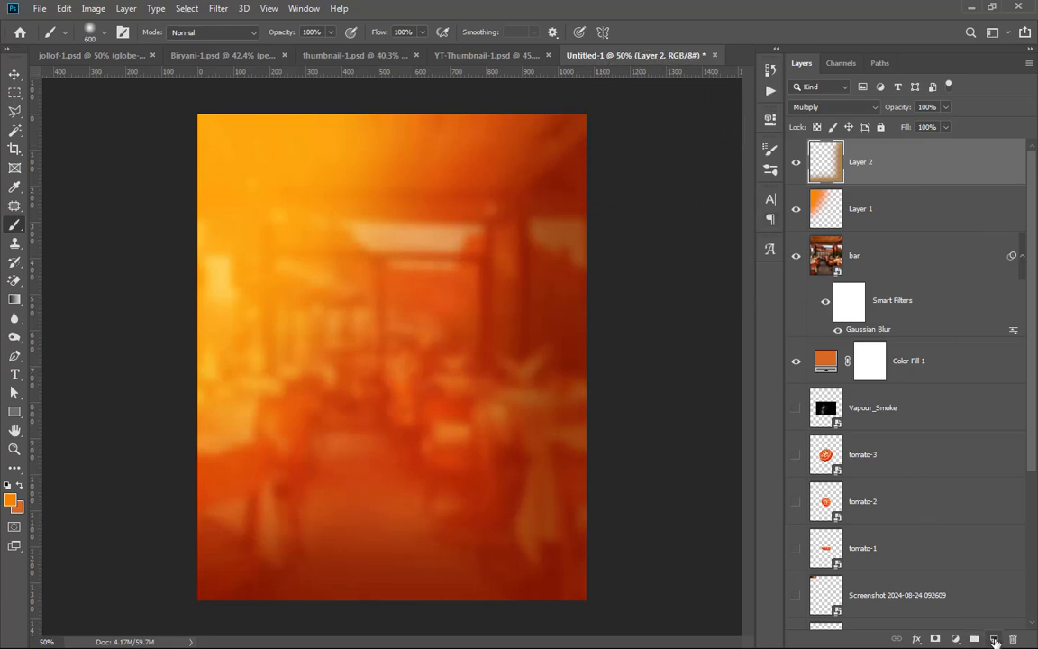
{"action": "left_click", "coordinate": [995, 639]}
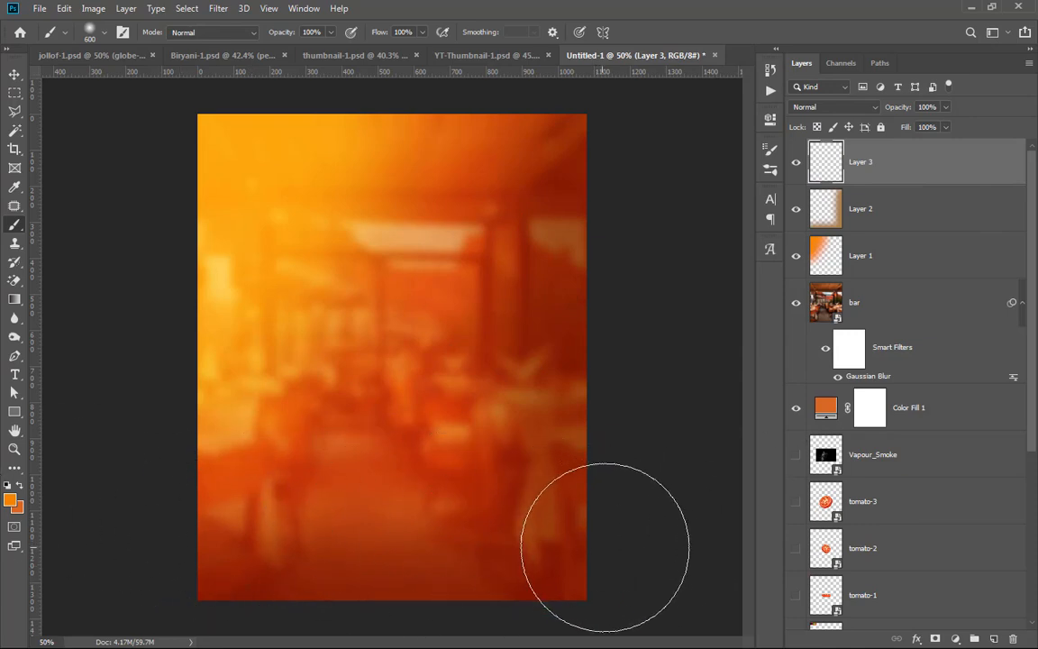
{"action": "mouse_move", "coordinate": [570, 533]}
{"action": "left_mouse_down"}
{"action": "mouse_move", "coordinate": [156, 514]}
{"action": "mouse_move", "coordinate": [307, 569]}
{"action": "mouse_move", "coordinate": [584, 554]}
{"action": "left_mouse_up"}
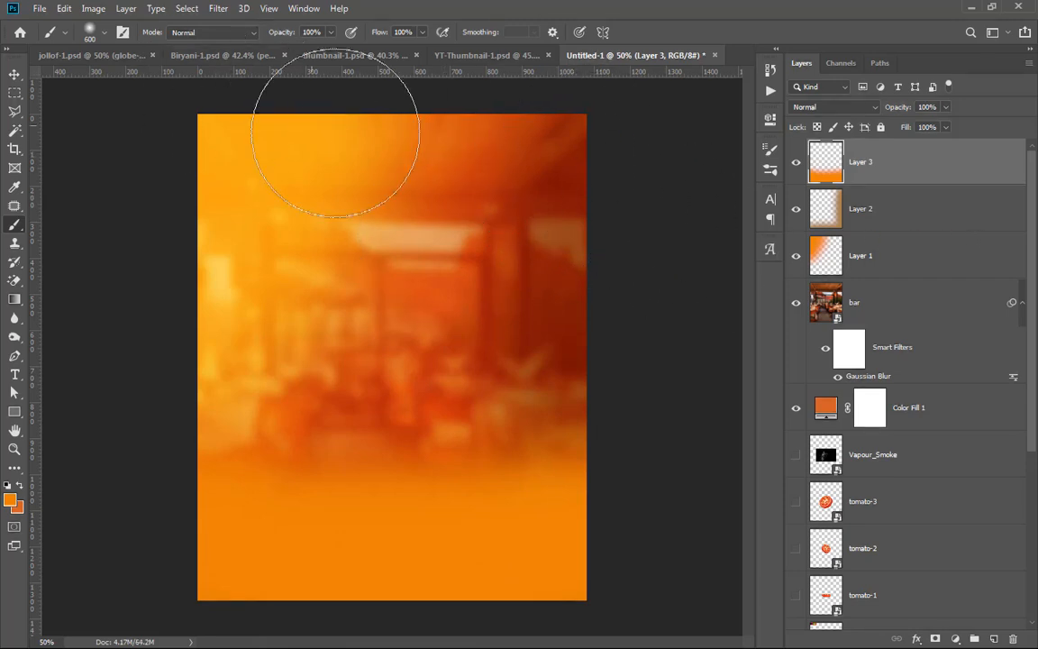
{"action": "left_click", "coordinate": [1012, 639]}
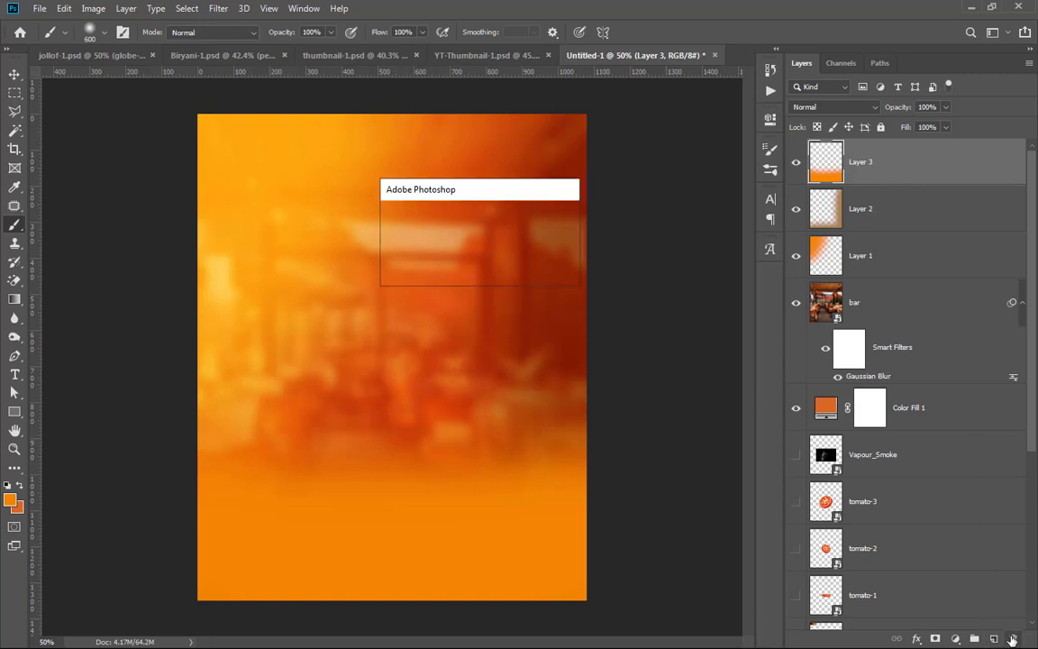
{"action": "left_click", "coordinate": [449, 249]}
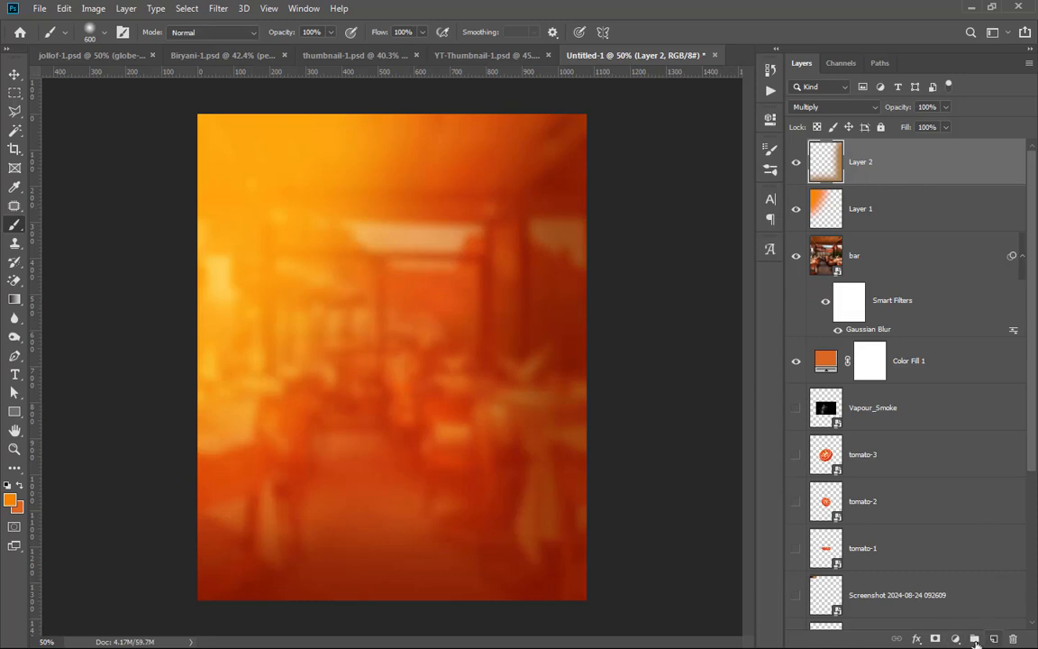
Step: Add a solid color fill layer in gray 666666 above the painted Multiply edge layer
{"action": "left_click", "coordinate": [956, 638]}
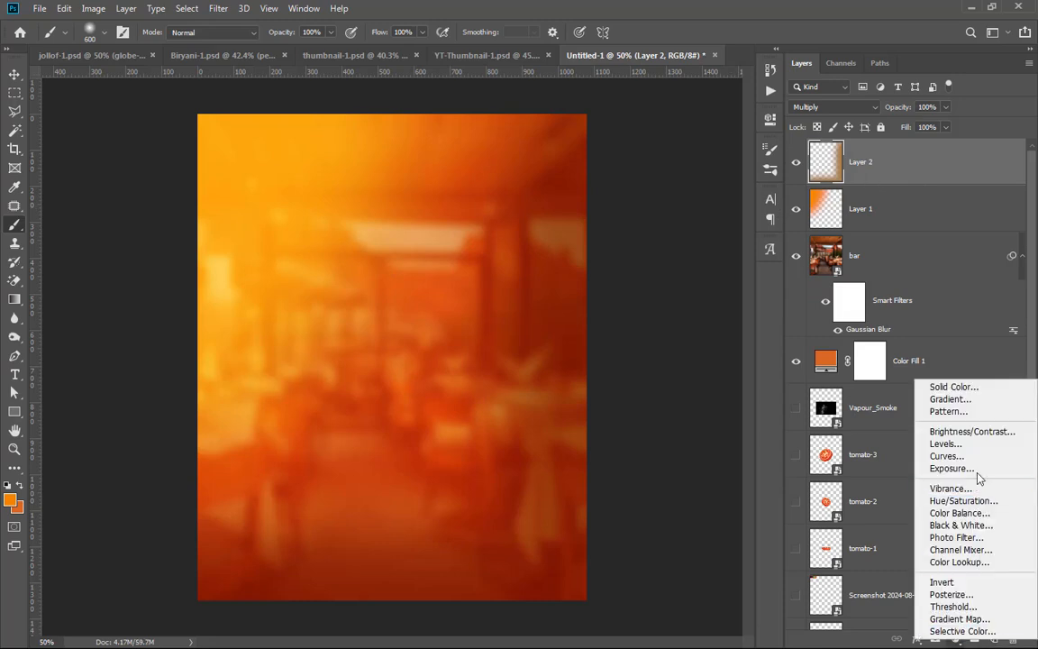
{"action": "left_click", "coordinate": [963, 389]}
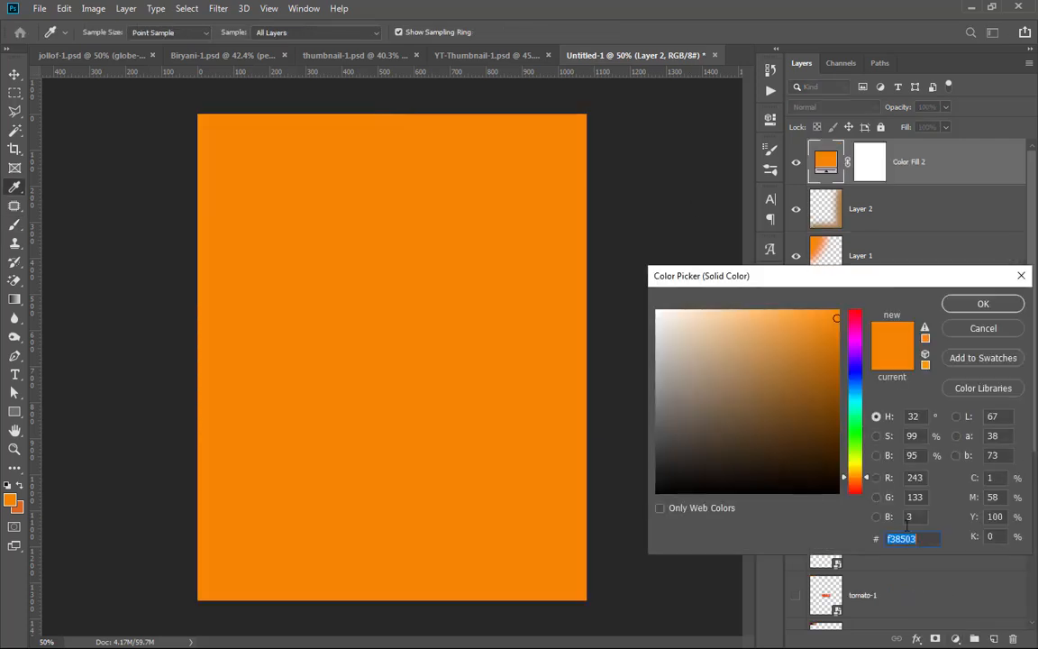
{"action": "type", "text": "66666"}
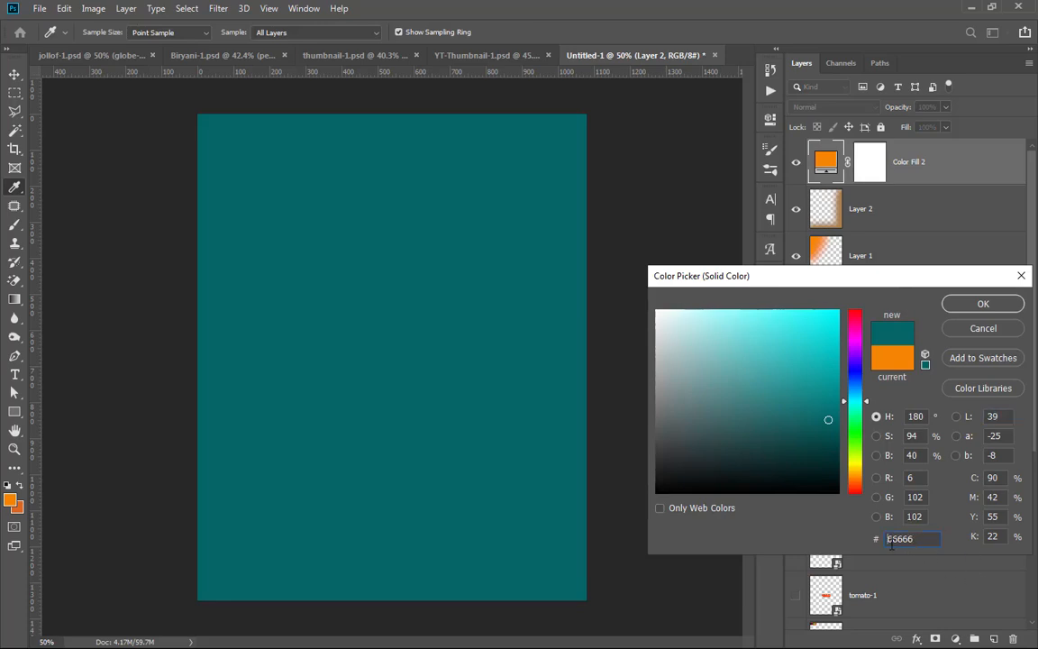
{"action": "type", "text": "6"}
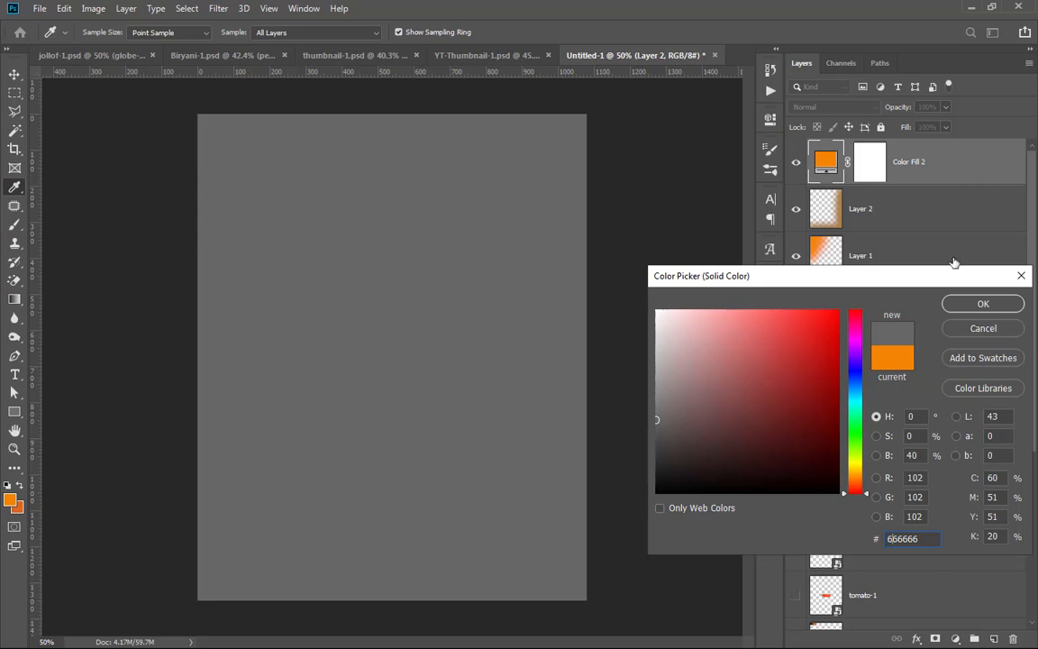
{"action": "left_click", "coordinate": [951, 303]}
{"action": "key", "text": "b"}
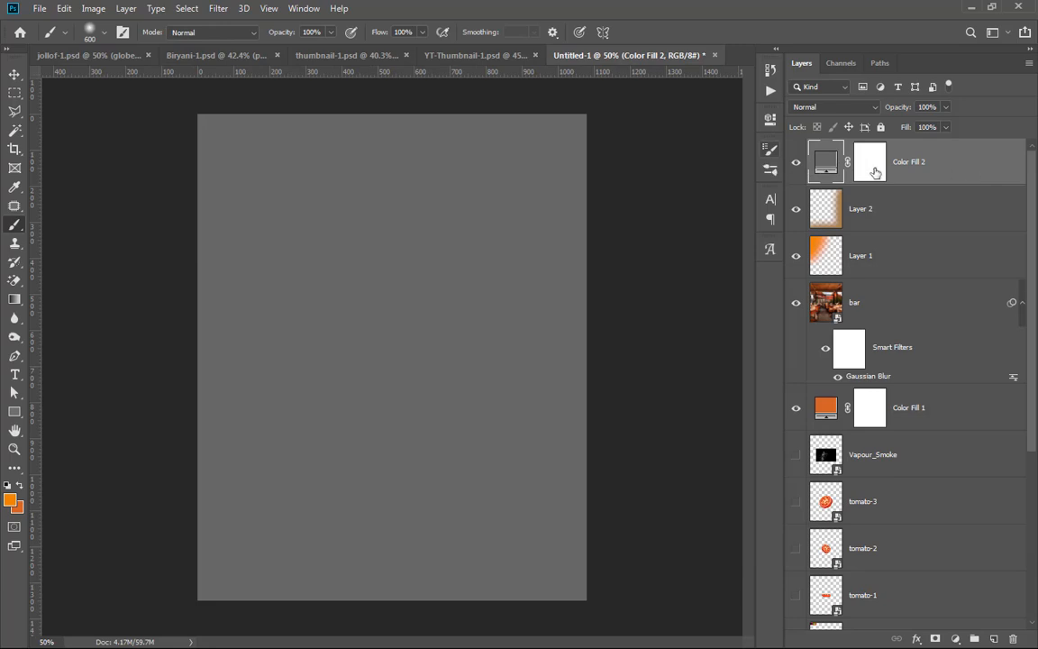
Step: Rasterize the gray fill layer and remove its layer mask
{"action": "right_click", "coordinate": [936, 174]}
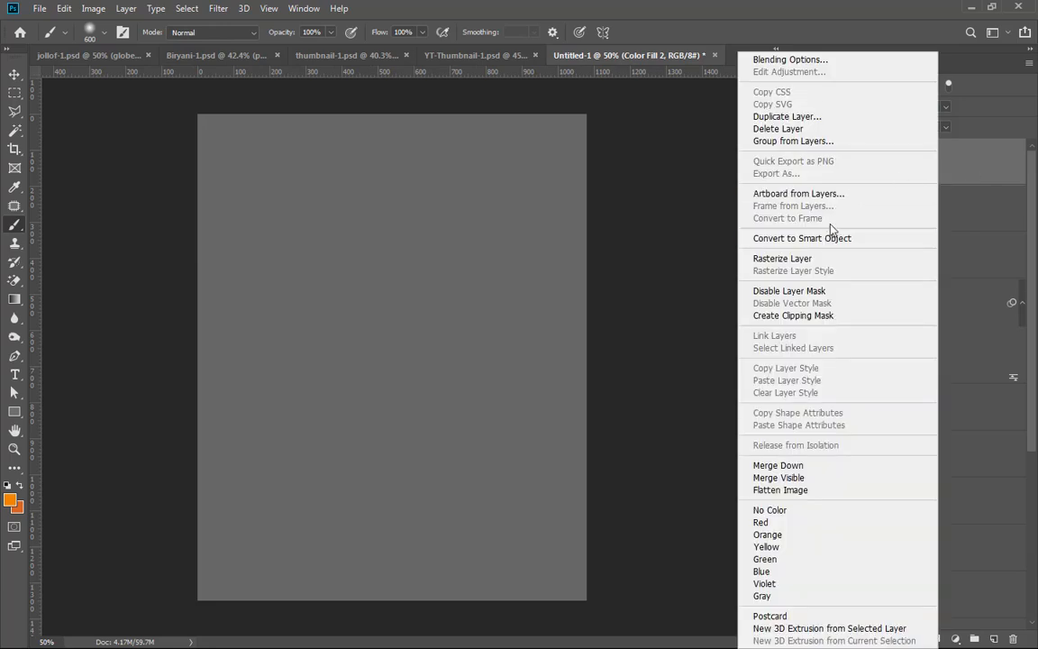
{"action": "left_click", "coordinate": [811, 259]}
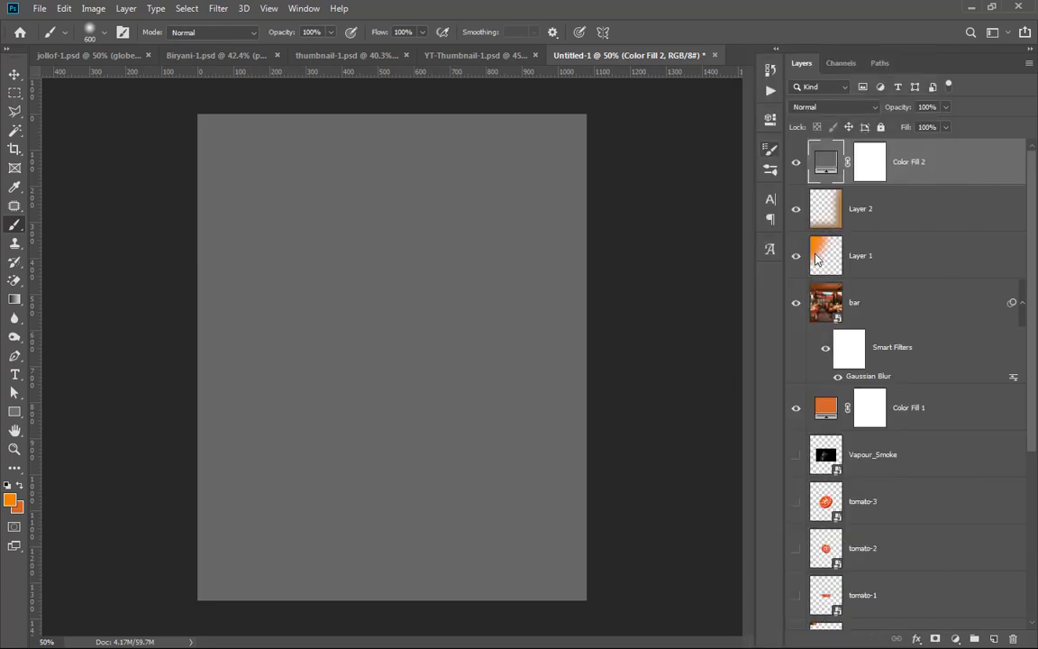
{"action": "left_click", "coordinate": [869, 165]}
{"action": "right_click", "coordinate": [869, 165]}
{"action": "left_click", "coordinate": [904, 207]}
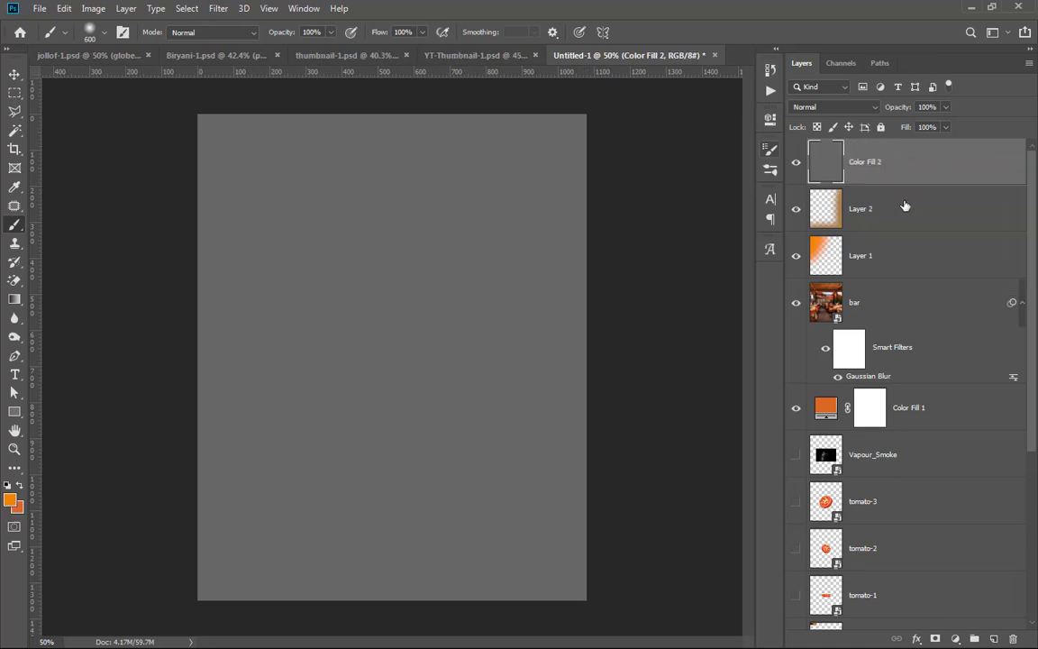
Step: Apply 25% uniform, monochromatic Add Noise to the gray layer
{"action": "left_click", "coordinate": [218, 9]}
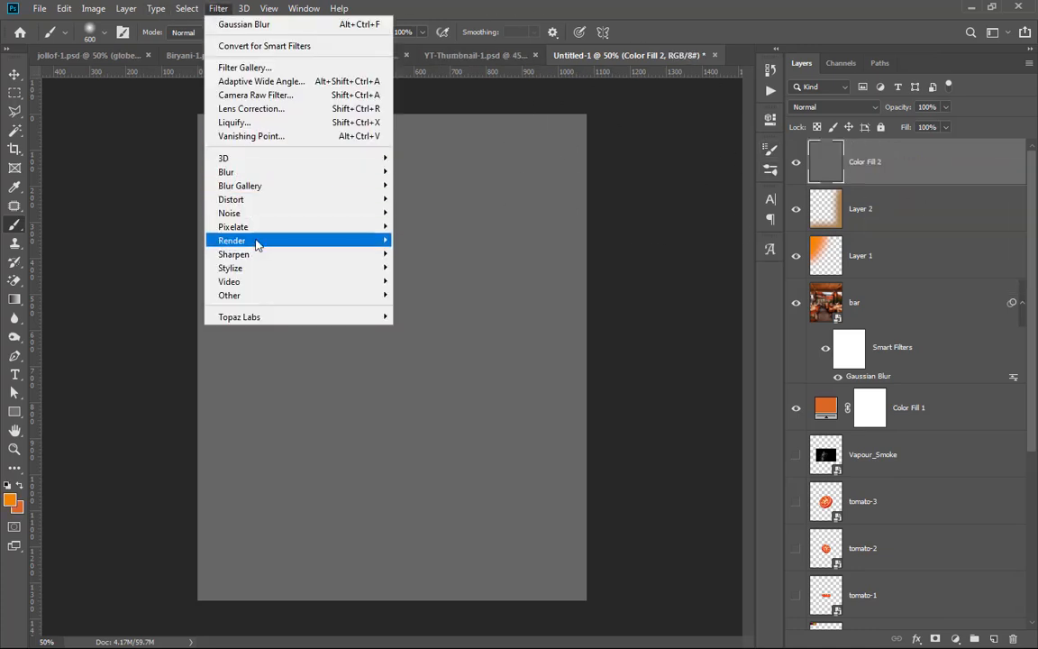
{"action": "mouse_move", "coordinate": [279, 214]}
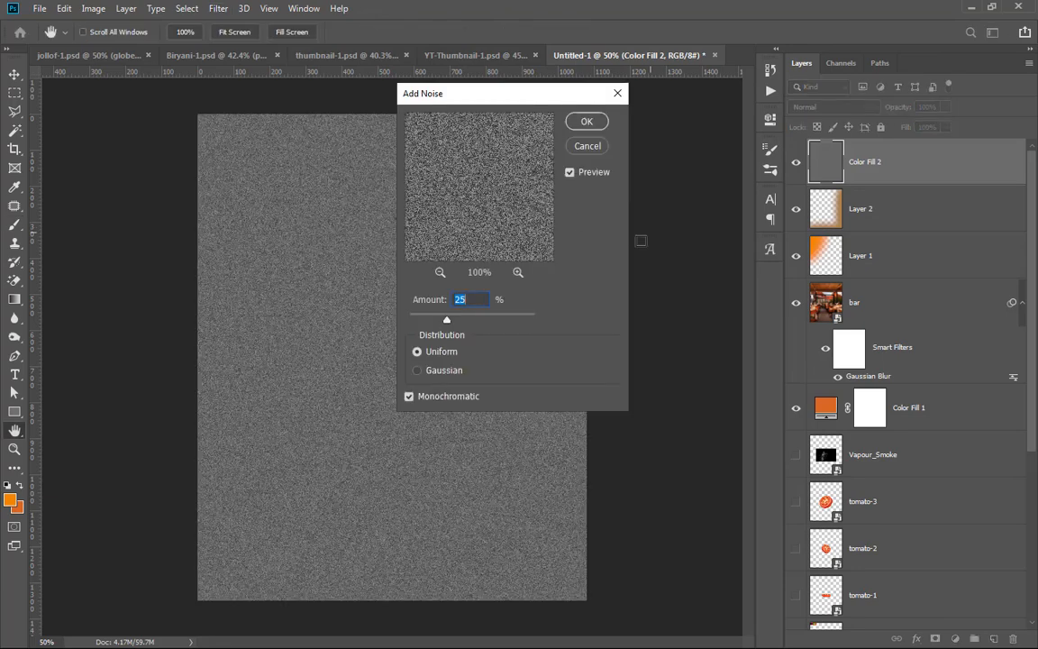
{"action": "left_click", "coordinate": [586, 124]}
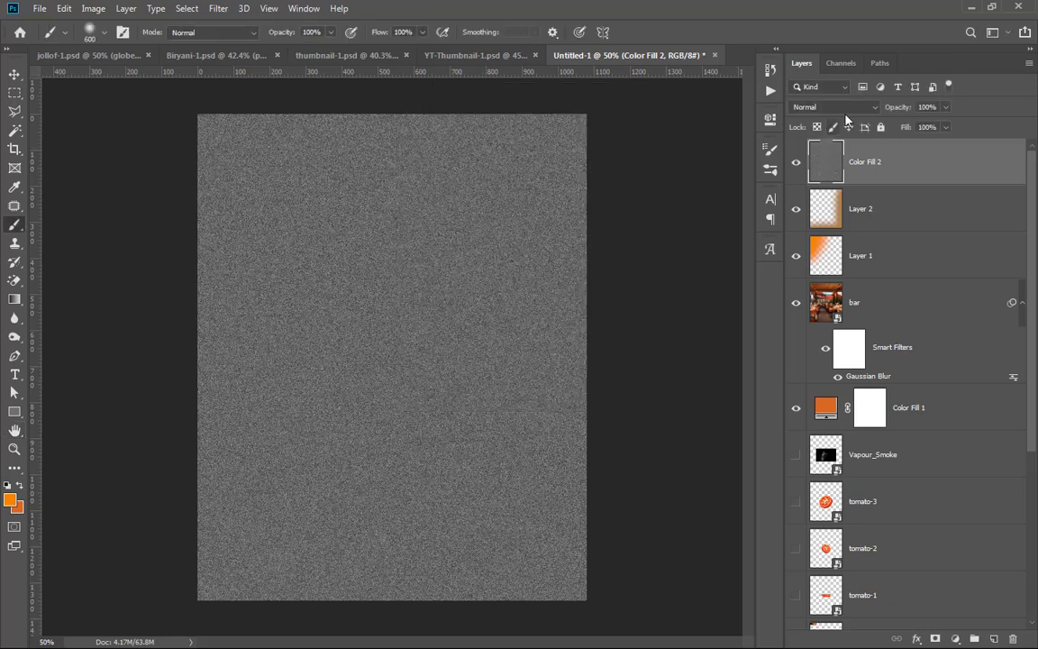
Step: Set the gray noise layer's blend mode to Soft Light and check the grain up close
{"action": "left_click", "coordinate": [842, 107]}
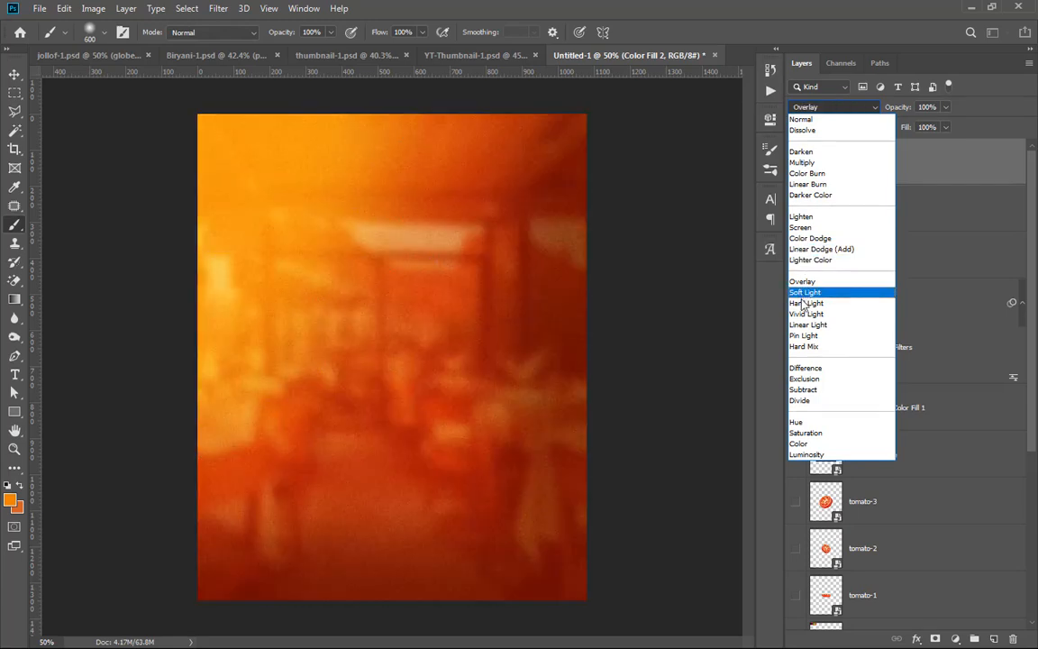
{"action": "left_click", "coordinate": [807, 295]}
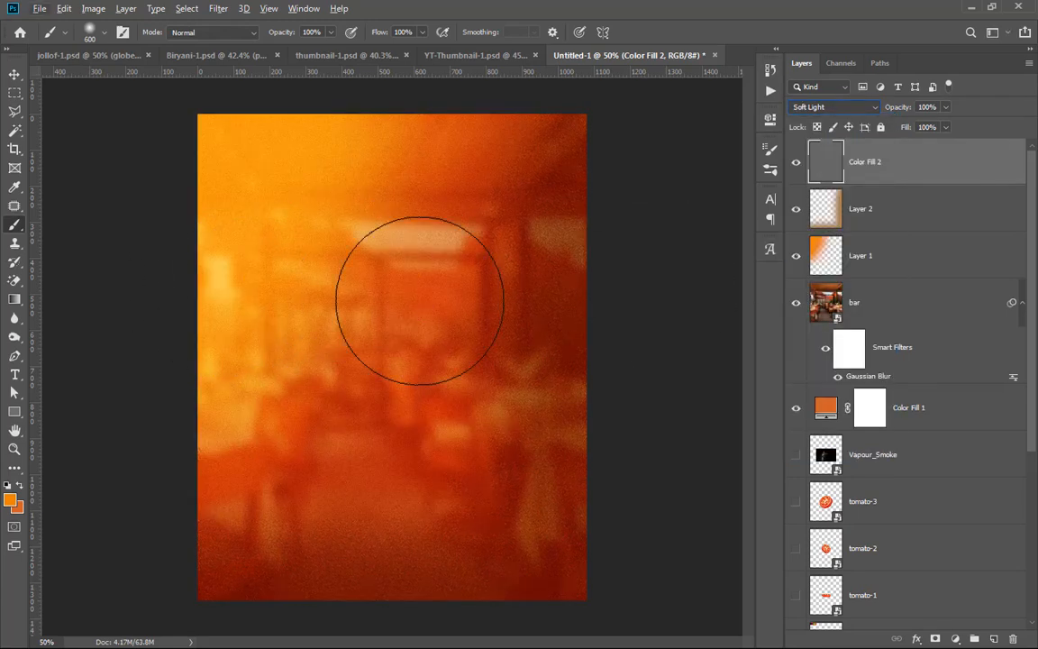
{"action": "scroll", "coordinate": [420, 300], "scroll_direction": "up", "scroll_amount": 4}
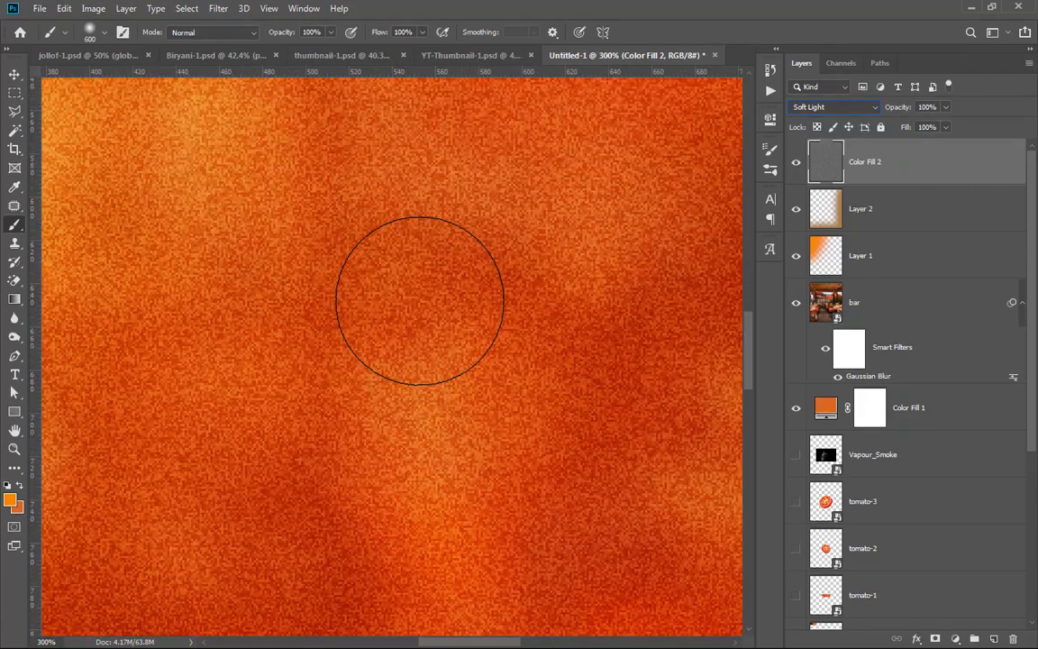
{"action": "scroll", "coordinate": [419, 300], "scroll_direction": "down", "scroll_amount": 6}
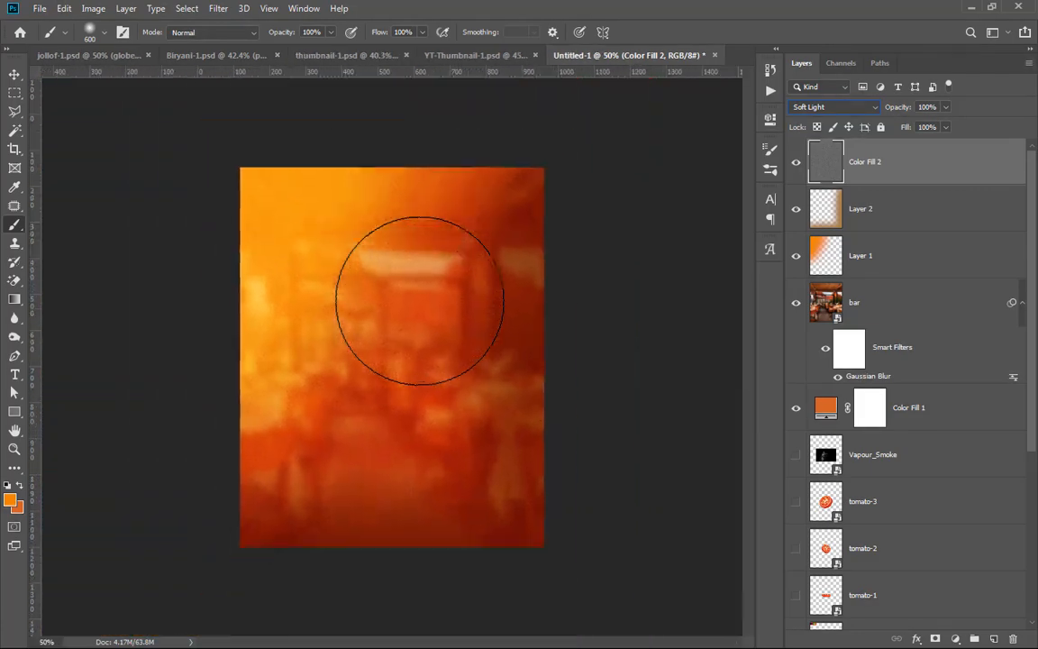
{"action": "scroll", "coordinate": [419, 300], "scroll_direction": "up", "scroll_amount": 2}
{"action": "scroll", "coordinate": [419, 300], "scroll_direction": "down", "scroll_amount": 1}
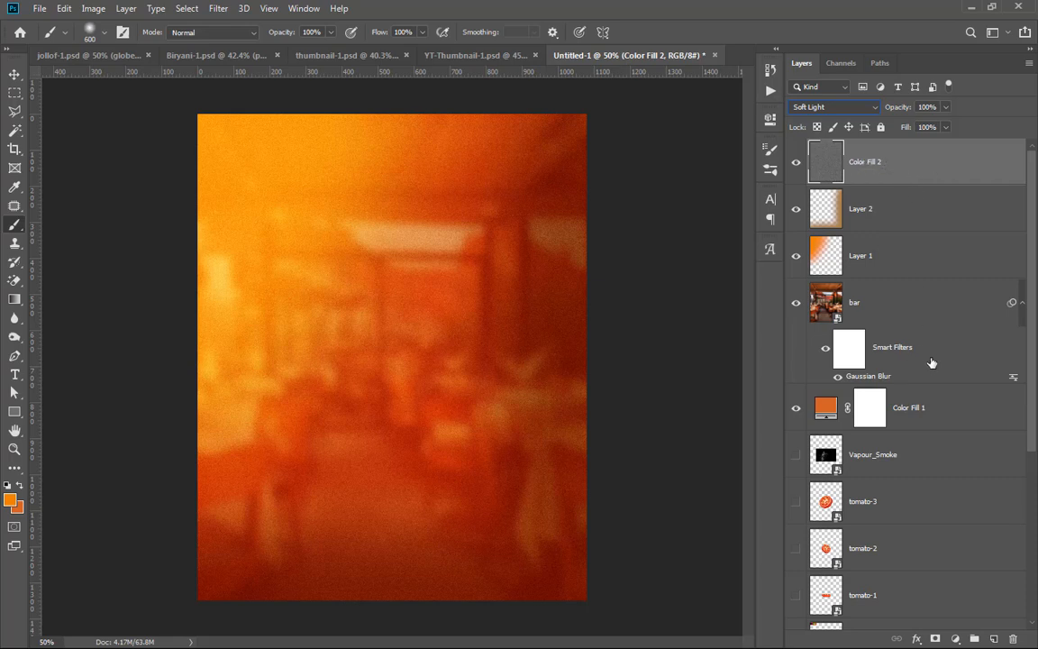
Step: Group all layers from Color Fill 1 up to Color Fill 2 and name the group BG
{"action": "left_click", "coordinate": [949, 417]}
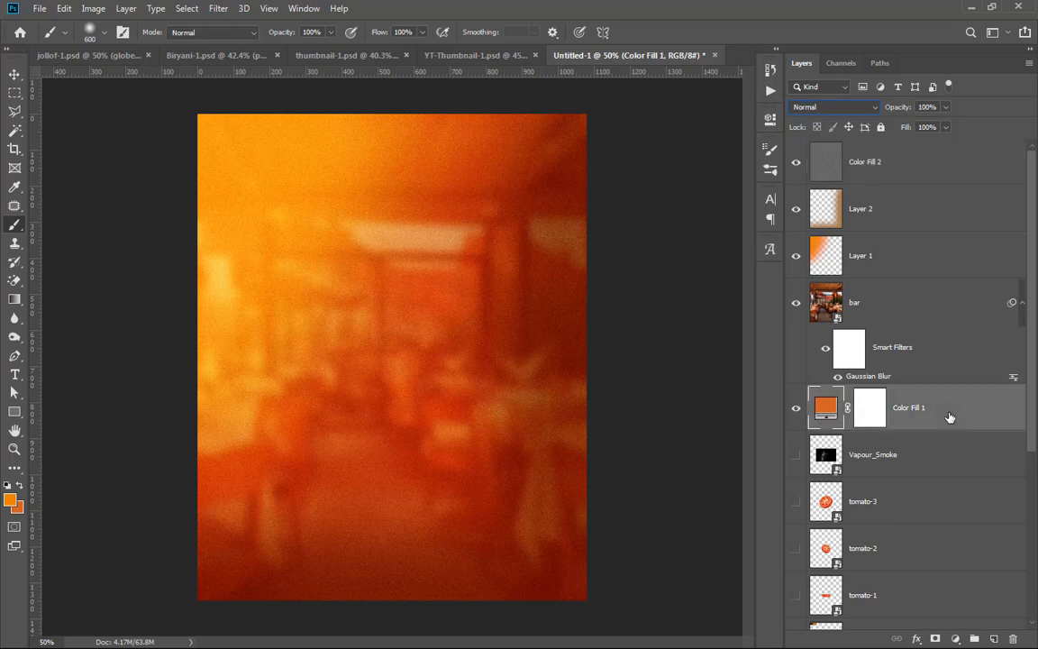
{"action": "left_click", "coordinate": [939, 160], "text": "shift"}
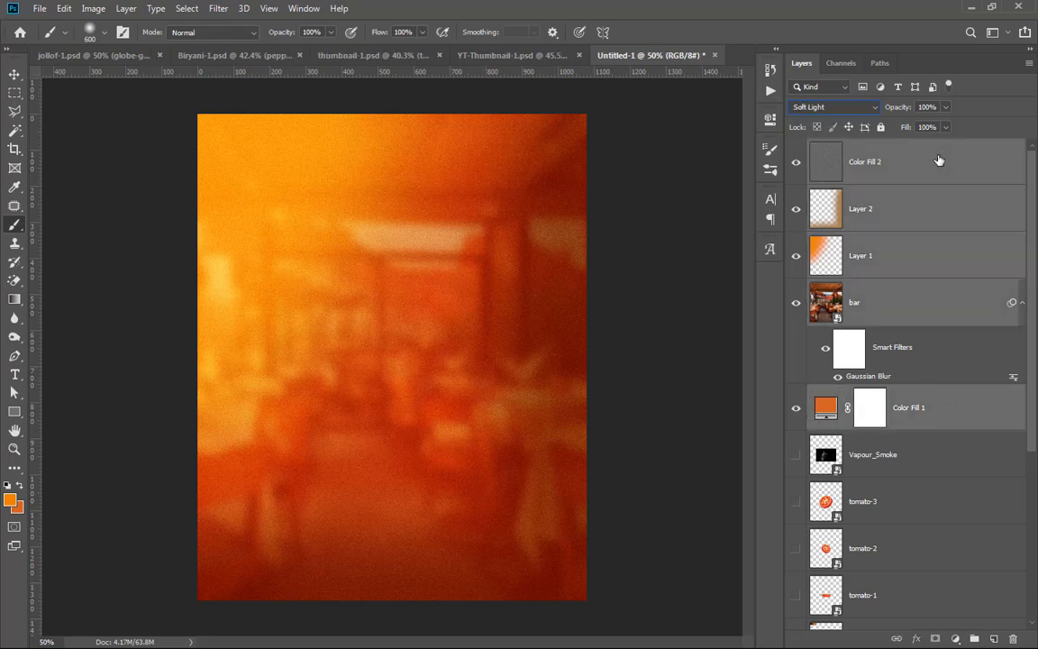
{"action": "key", "text": "ctrl+g"}
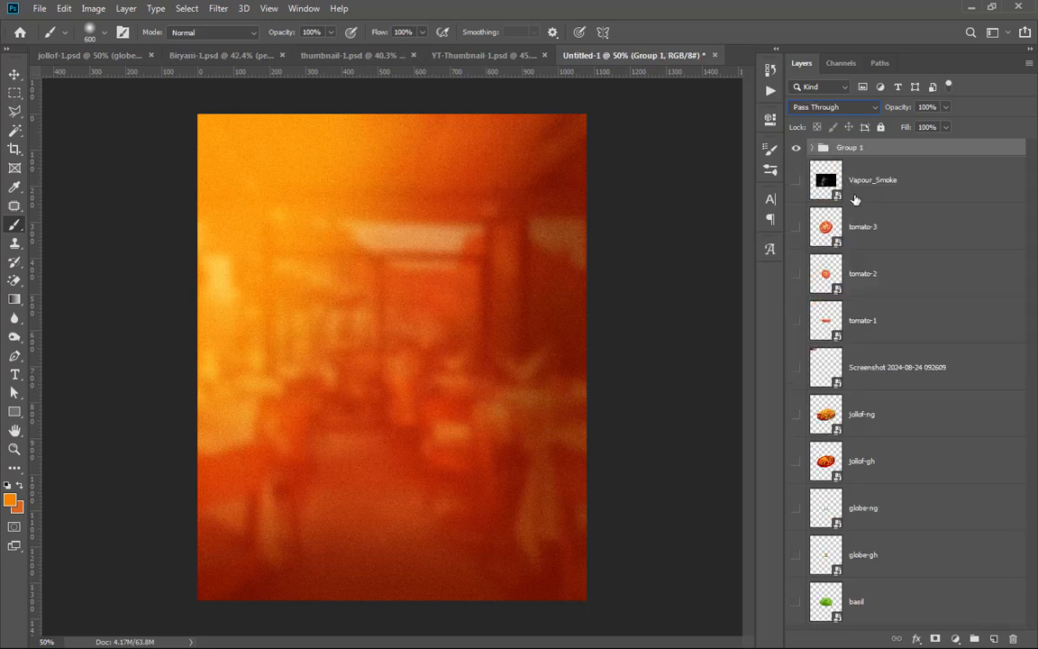
{"action": "double_click", "coordinate": [848, 148]}
{"action": "type", "text": "BG"}
{"action": "key", "text": "Return"}
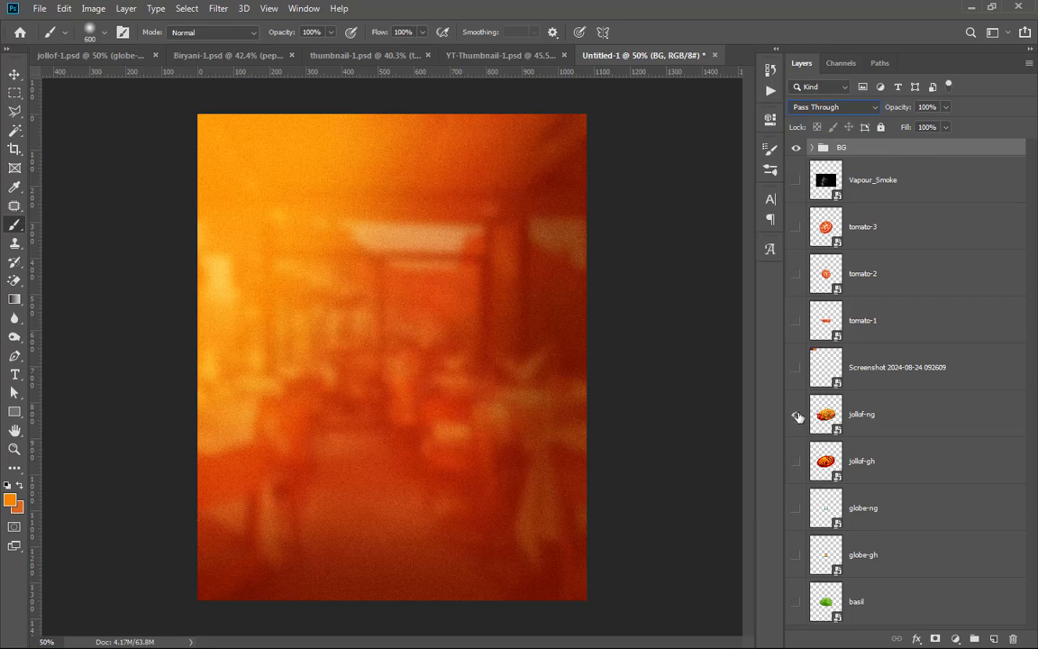
Step: Show the jollof-ng layer, move it above the BG group, and place its plate in the lower-left part of the canvas
{"action": "left_click_drag", "start_coordinate": [820, 418], "coordinate": [908, 141]}
{"action": "left_click", "coordinate": [14, 73]}
{"action": "left_click_drag", "start_coordinate": [386, 318], "coordinate": [347, 408]}
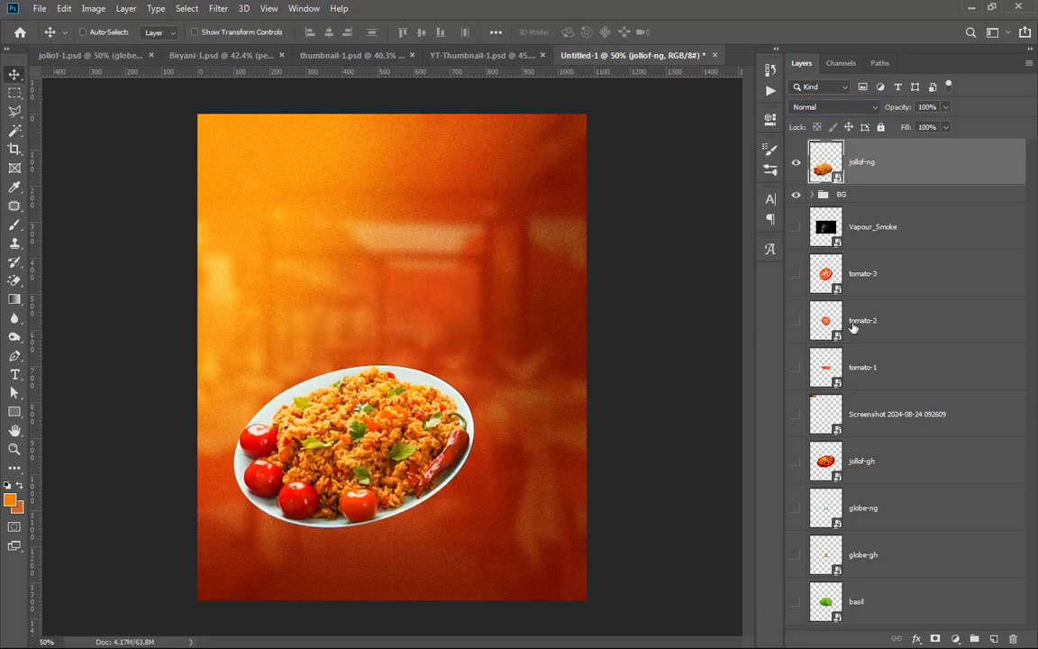
Step: Show jollof-gh above the BG group, place its plate up and right of the white plate, and stack jollof-ng above it
{"action": "left_click", "coordinate": [795, 463]}
{"action": "left_click_drag", "start_coordinate": [888, 465], "coordinate": [912, 147]}
{"action": "left_click_drag", "start_coordinate": [448, 330], "coordinate": [511, 289]}
{"action": "left_click_drag", "start_coordinate": [888, 208], "coordinate": [895, 147]}
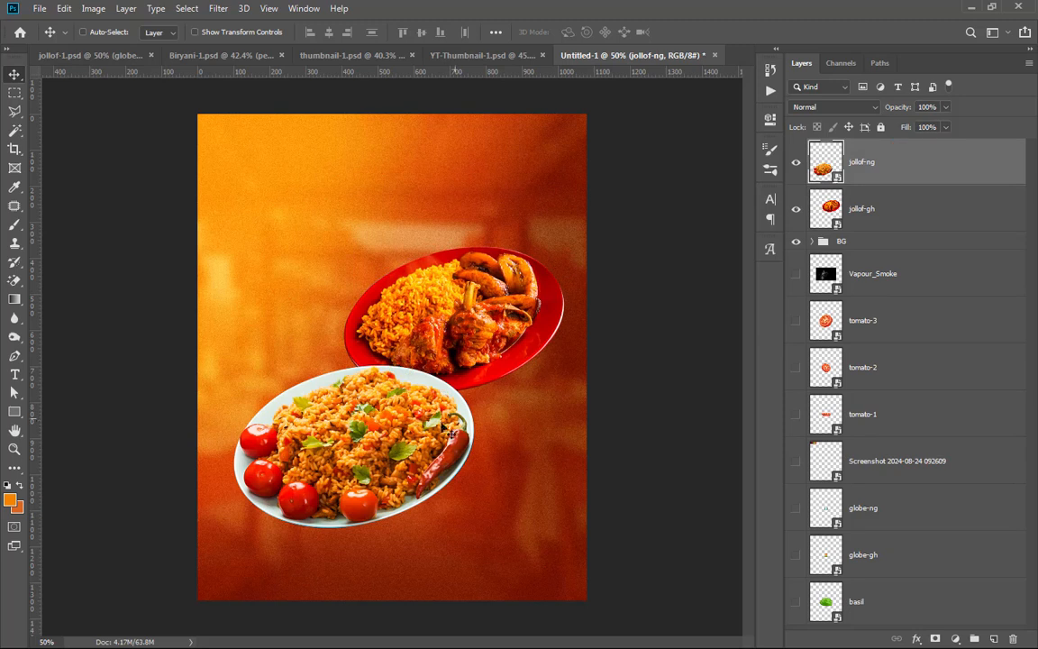
Step: Shift both jollof plates together slightly down and left, and scale them to 93.21%
{"action": "left_click", "coordinate": [895, 213], "text": "shift"}
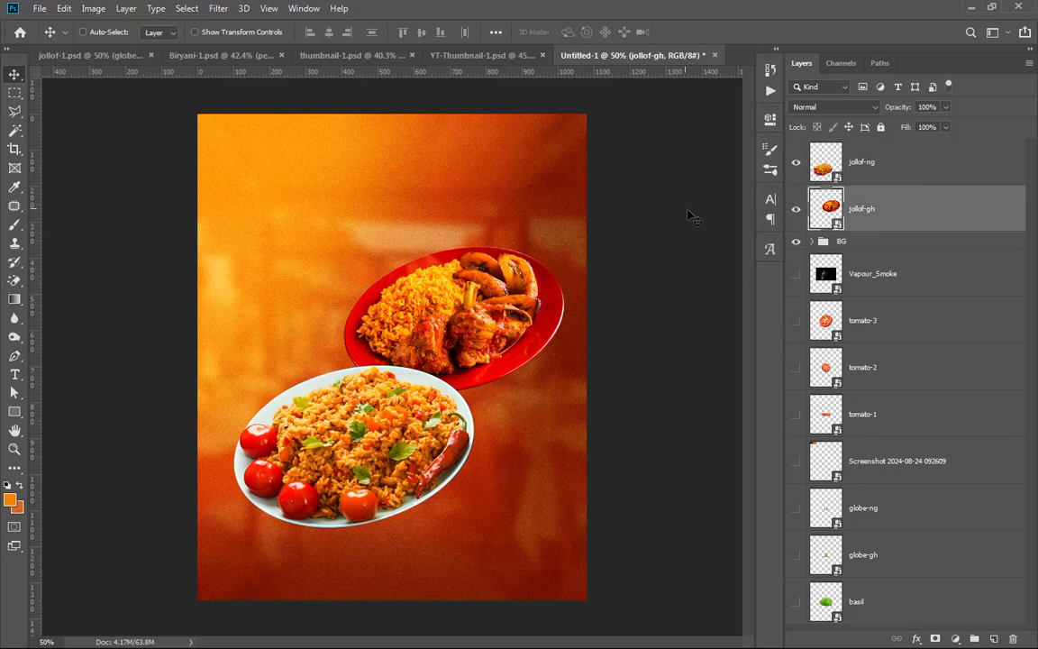
{"action": "left_click_drag", "start_coordinate": [496, 311], "coordinate": [481, 329]}
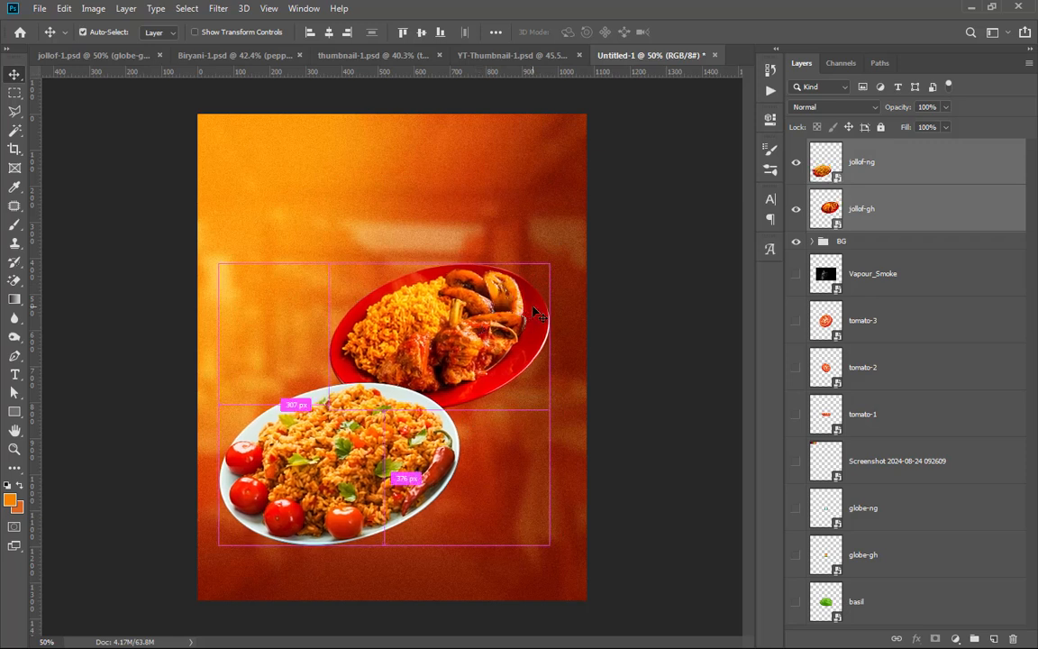
{"action": "key", "text": "ctrl+t"}
{"action": "left_click_drag", "start_coordinate": [553, 266], "coordinate": [538, 274]}
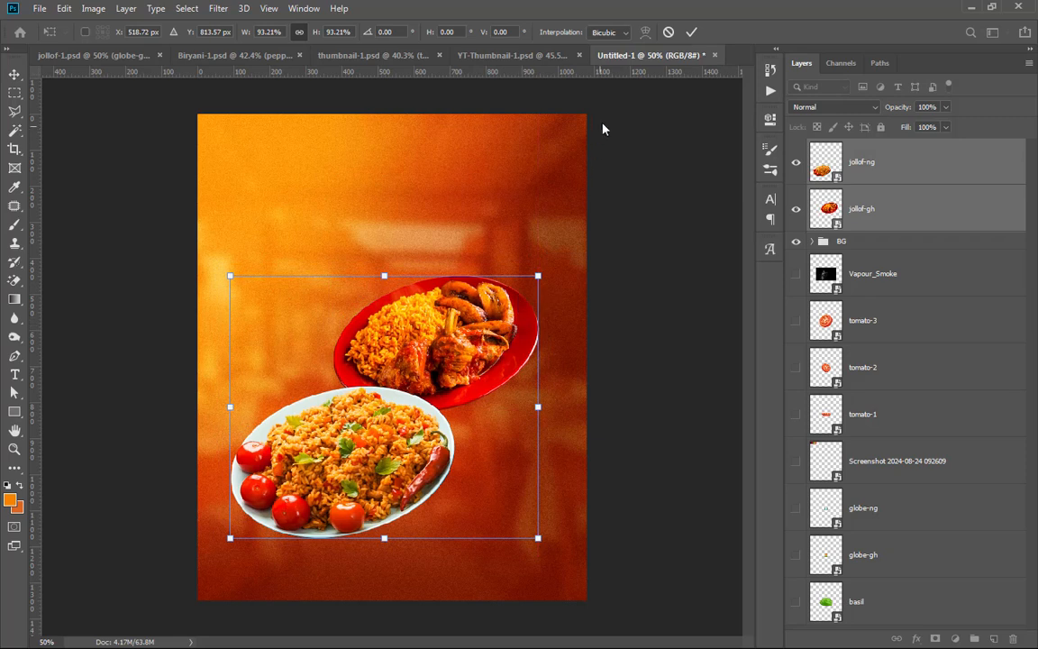
Step: Add a new empty layer beneath jollof-gh, above the BG group
{"action": "left_click", "coordinate": [954, 202]}
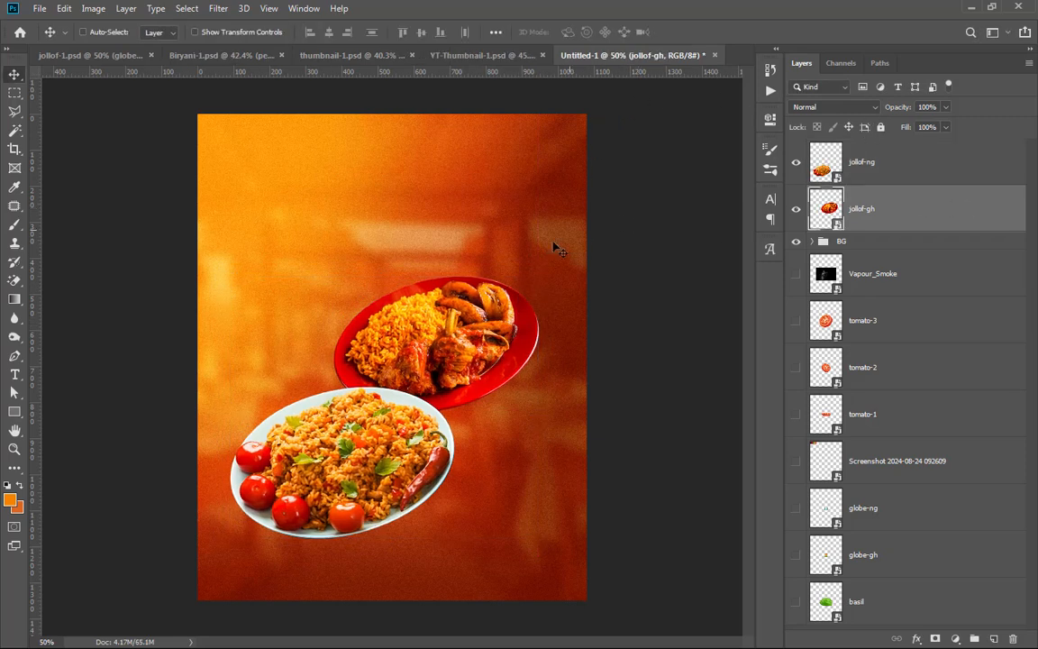
{"action": "scroll", "coordinate": [477, 395], "scroll_direction": "up", "scroll_amount": 4}
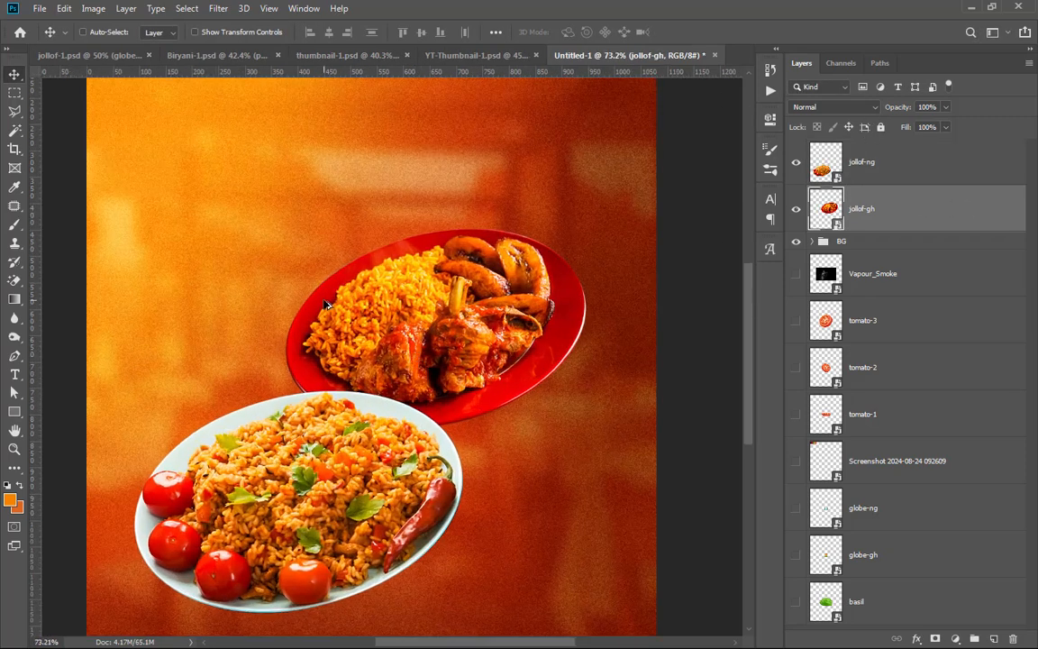
{"action": "scroll", "coordinate": [326, 303], "scroll_direction": "down", "scroll_amount": 1}
{"action": "scroll", "coordinate": [538, 476], "scroll_direction": "up", "scroll_amount": 2}
{"action": "scroll", "coordinate": [431, 450], "scroll_direction": "down", "scroll_amount": 1}
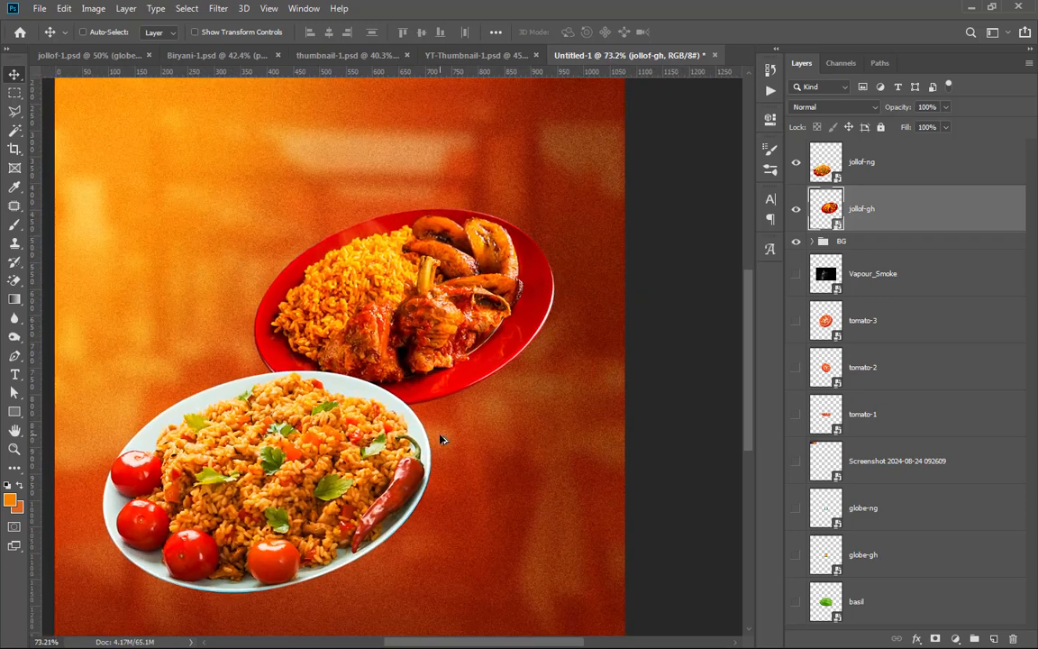
{"action": "scroll", "coordinate": [442, 439], "scroll_direction": "down", "scroll_amount": 2}
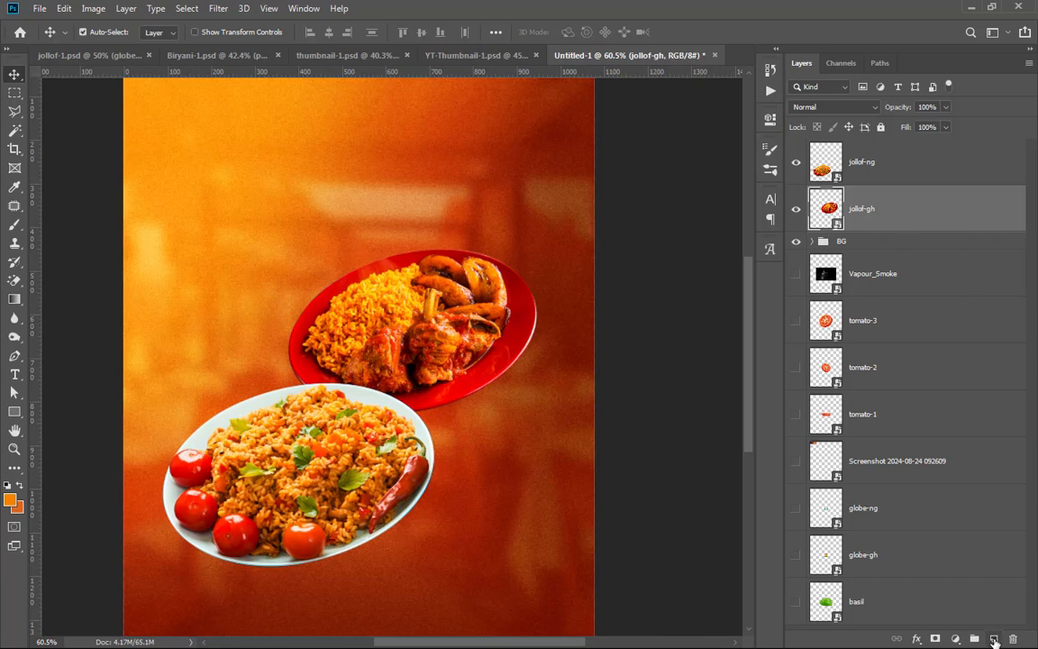
{"action": "left_click", "coordinate": [995, 640]}
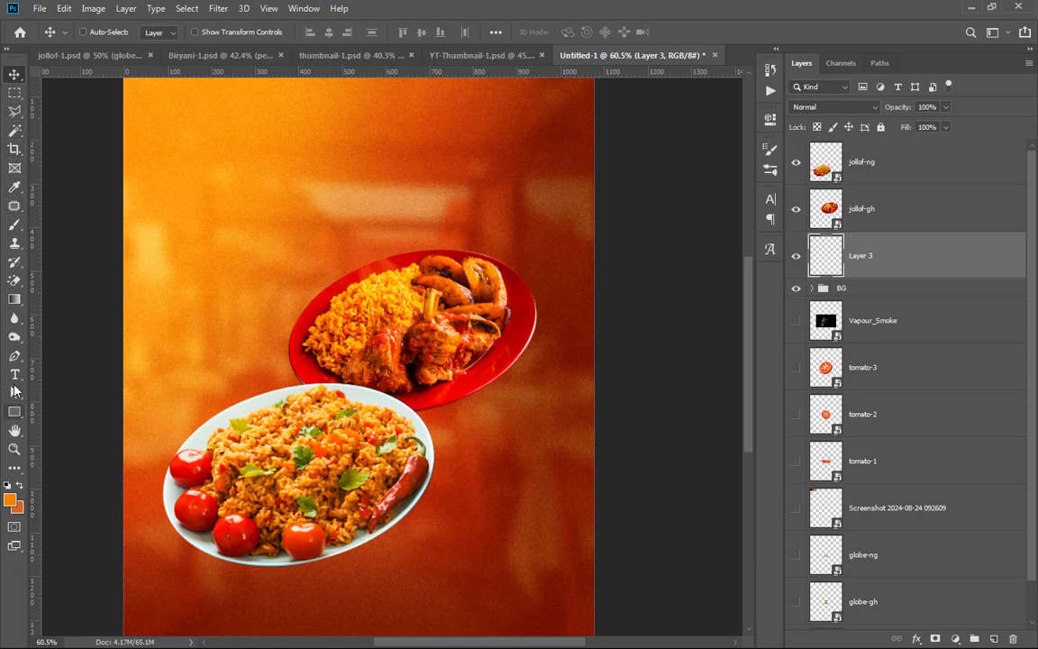
Step: Choose the Brush tool with the Soft Round brush and flatten its tip into a thin horizontal ellipse
{"action": "left_click", "coordinate": [15, 225]}
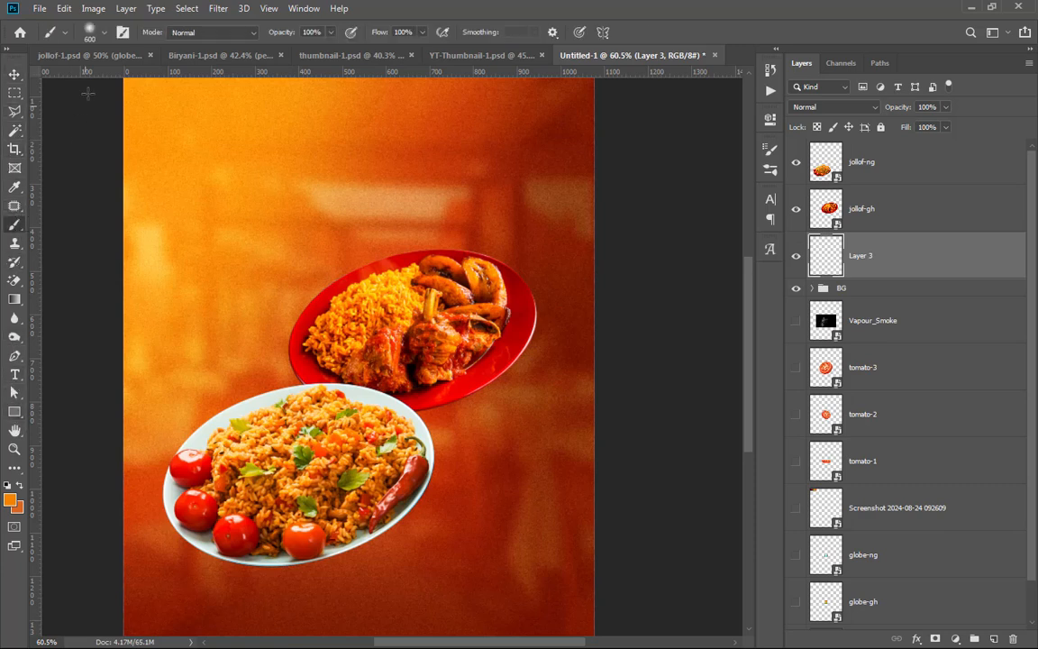
{"action": "left_click", "coordinate": [94, 32]}
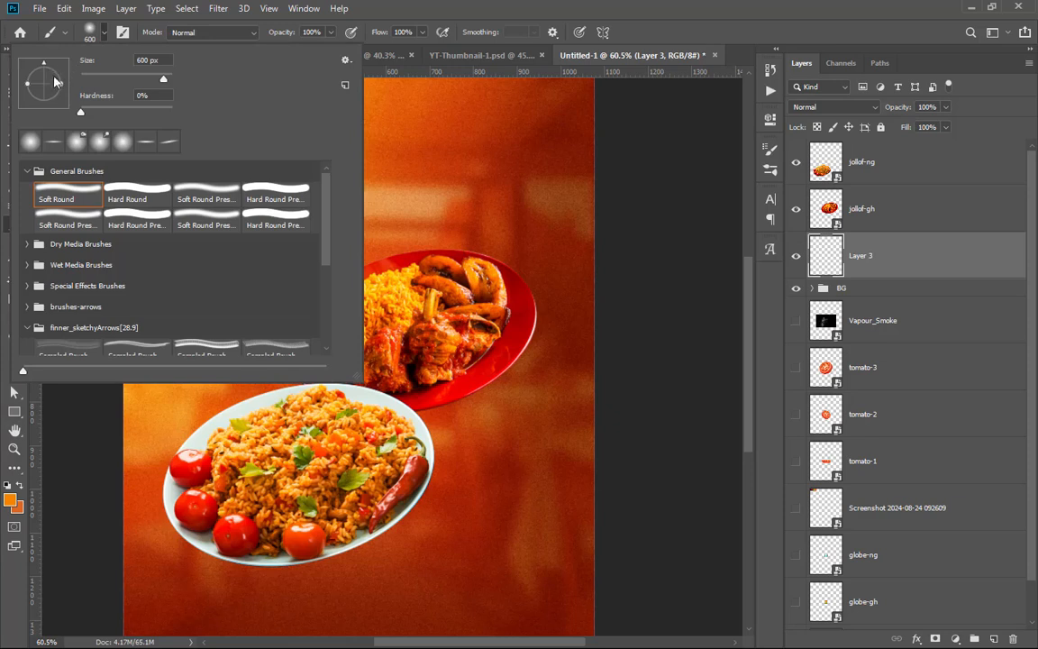
{"action": "mouse_move", "coordinate": [59, 87]}
{"action": "left_mouse_down"}
{"action": "mouse_move", "coordinate": [46, 84]}
{"action": "mouse_move", "coordinate": [46, 72]}
{"action": "mouse_move", "coordinate": [63, 86]}
{"action": "left_mouse_up"}
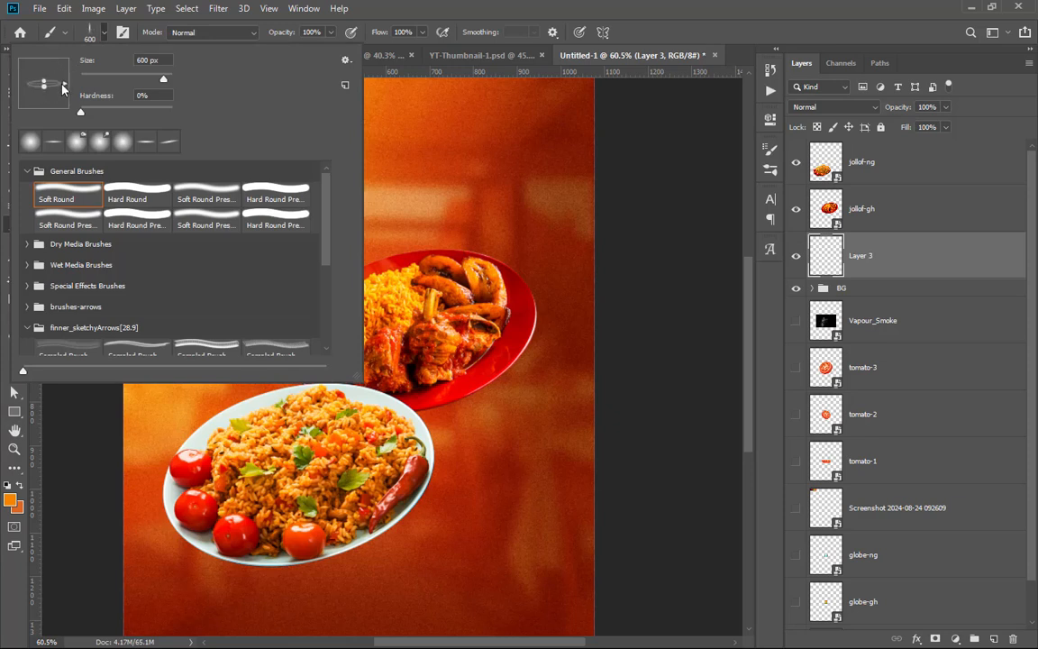
{"action": "left_click", "coordinate": [98, 33]}
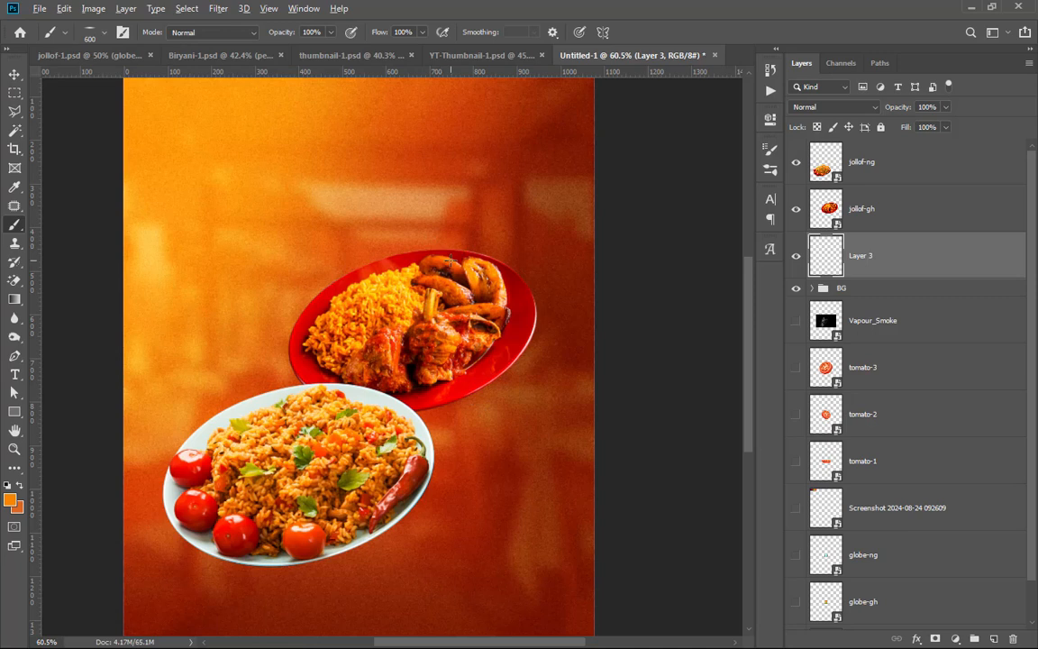
Step: Try a 62 px size for the flattened brush and return it to 600 px
{"action": "scroll", "coordinate": [449, 260], "scroll_direction": "down", "scroll_amount": 2}
{"action": "scroll", "coordinate": [450, 260], "scroll_direction": "up", "scroll_amount": 1}
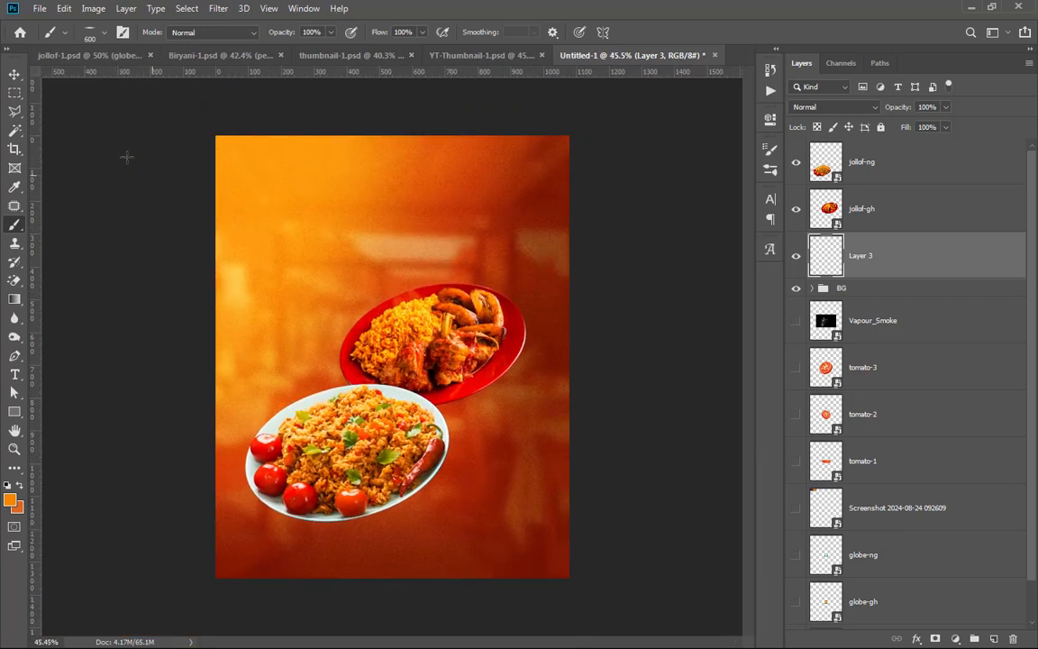
{"action": "left_click", "coordinate": [96, 32]}
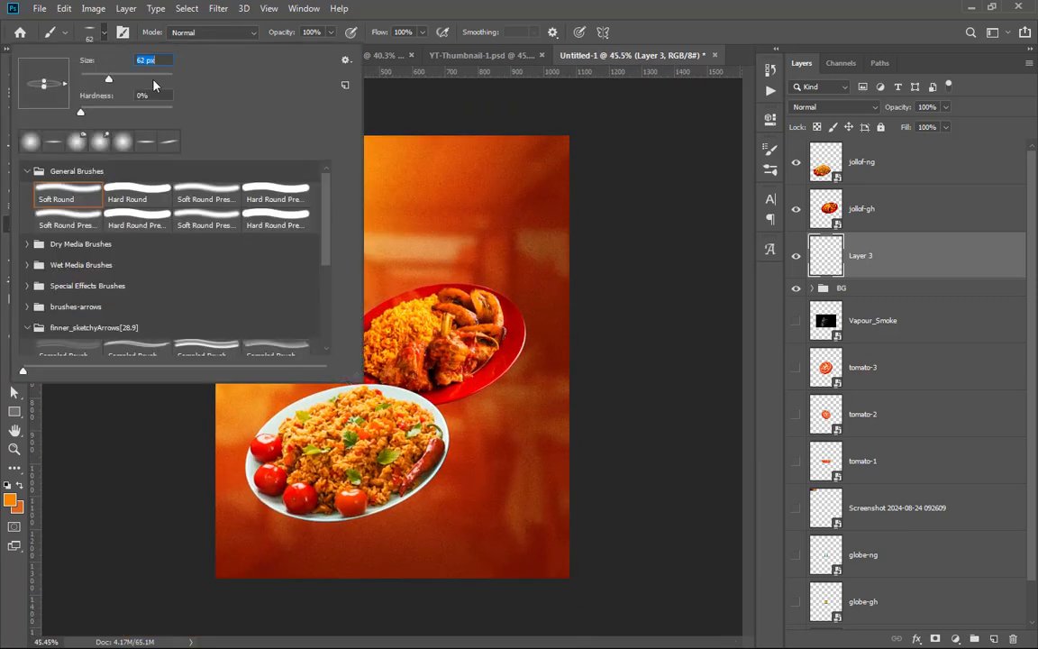
{"action": "left_click", "coordinate": [103, 33]}
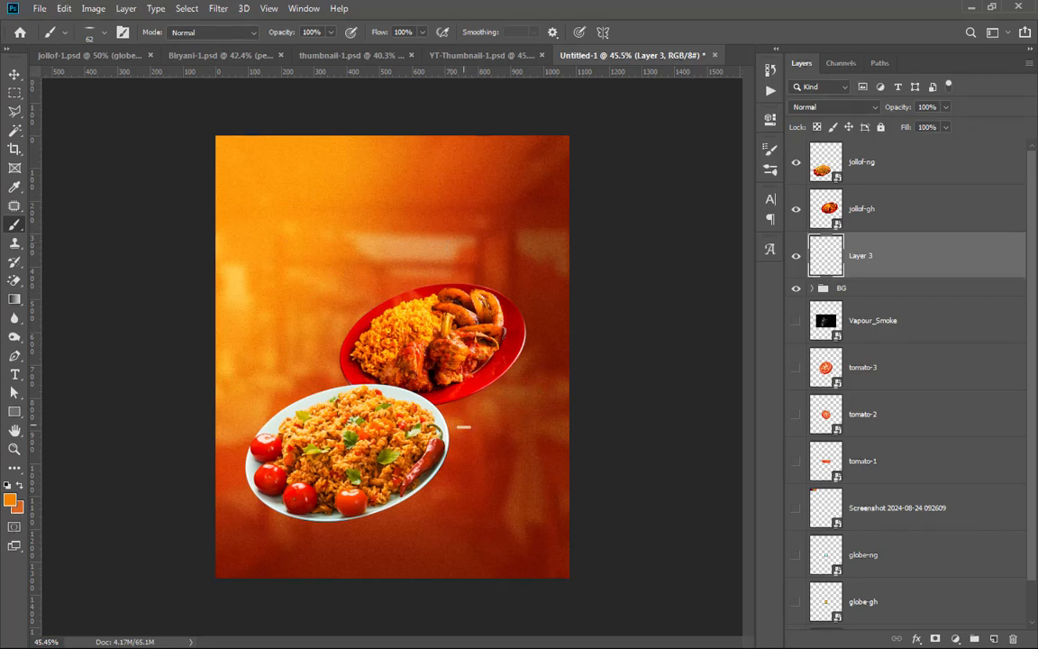
{"action": "scroll", "coordinate": [424, 395], "scroll_direction": "up", "scroll_amount": 3}
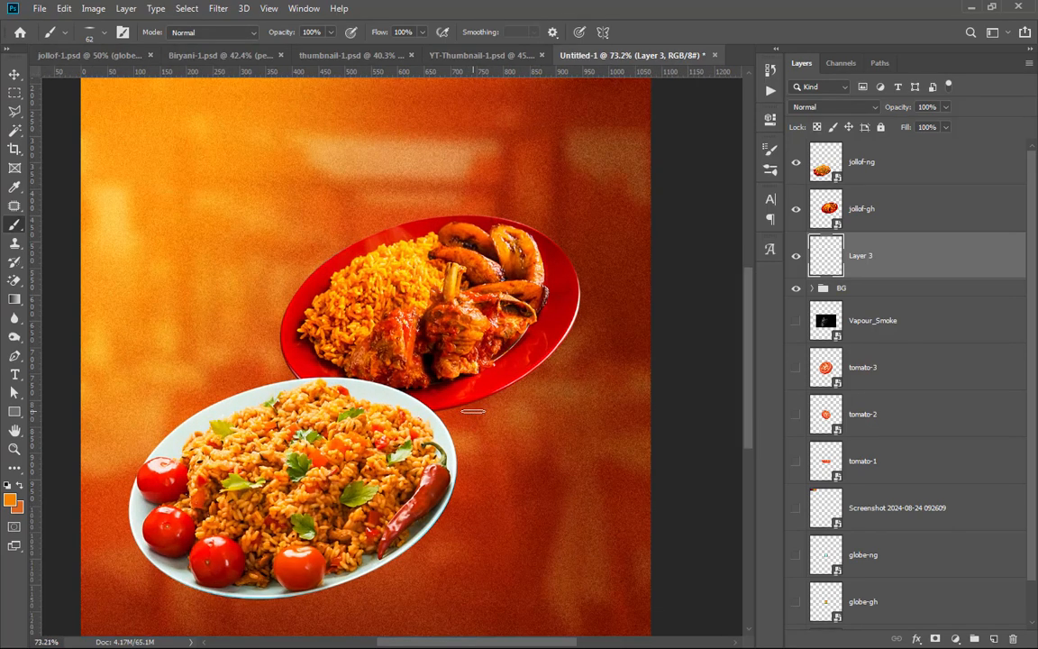
{"action": "key", "text": "bracketright"}
{"action": "key", "text": "bracketright"}
{"action": "key", "text": "bracketright"}
{"action": "key", "text": "bracketright"}
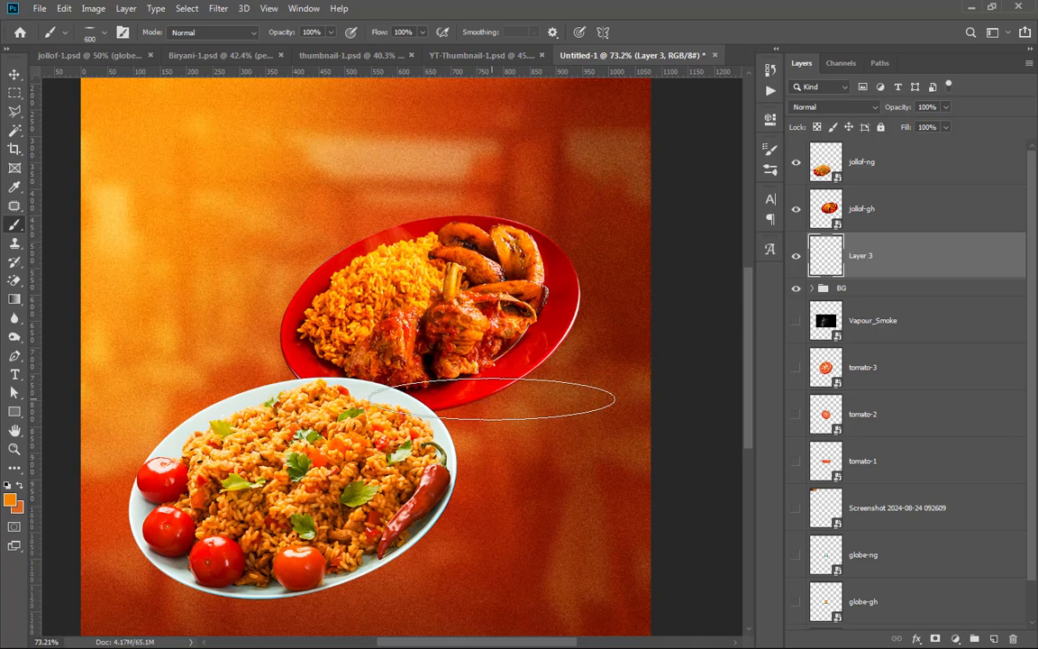
{"action": "scroll", "coordinate": [506, 387], "scroll_direction": "down", "scroll_amount": 2}
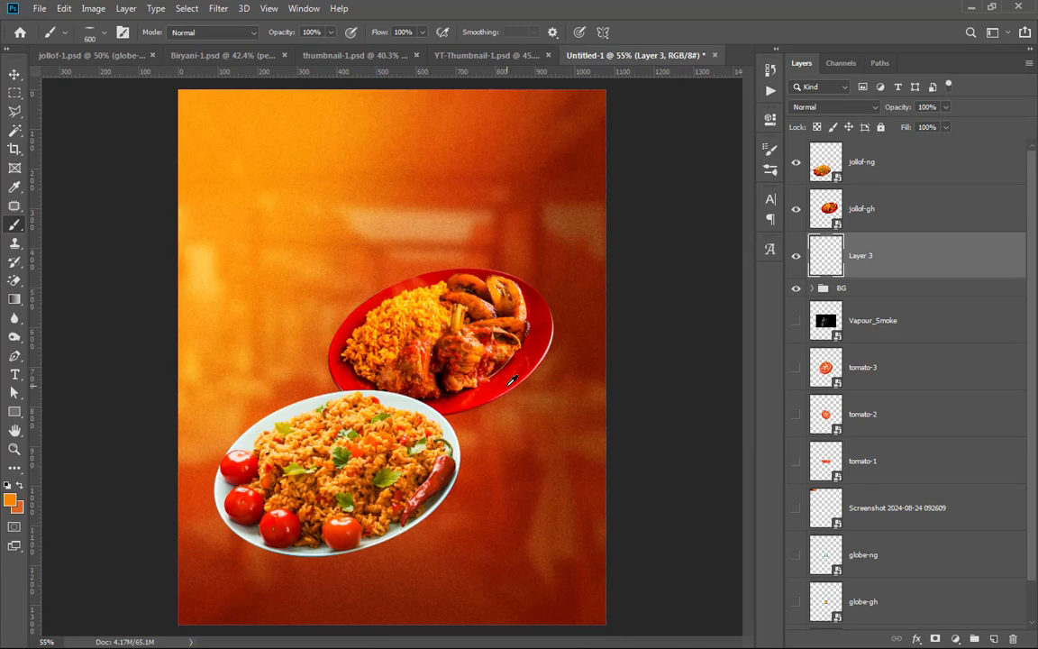
{"action": "scroll", "coordinate": [512, 379], "scroll_direction": "up", "scroll_amount": 1}
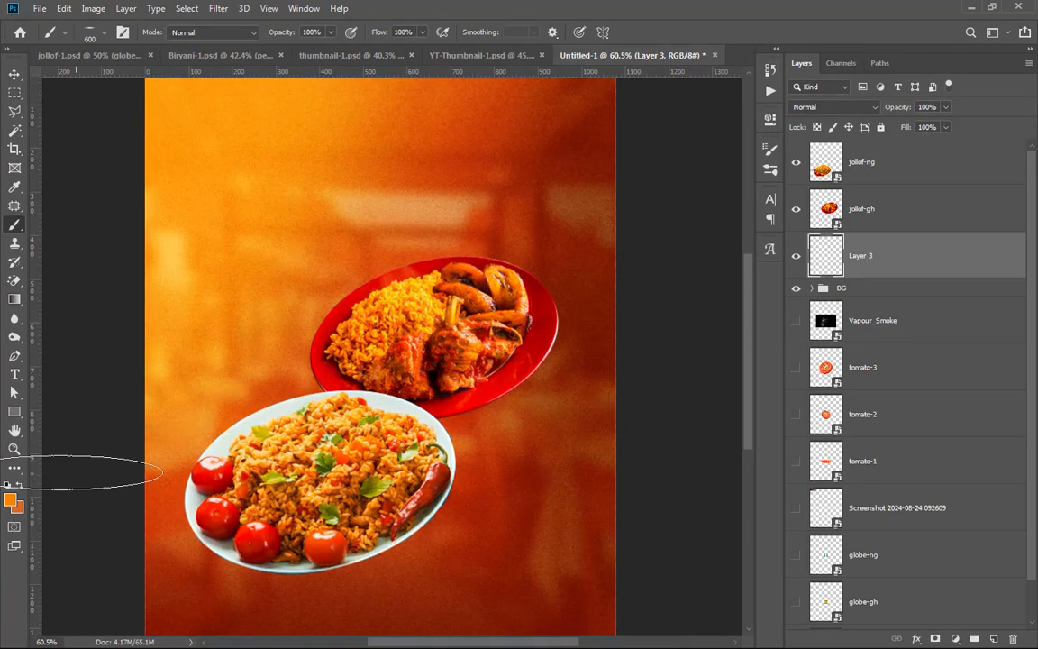
Step: Set the foreground color to black (000000) and paint a flat, soft shadow under the red plate's lower right edge on Layer 3
{"action": "left_click", "coordinate": [9, 501]}
{"action": "left_click", "coordinate": [838, 492]}
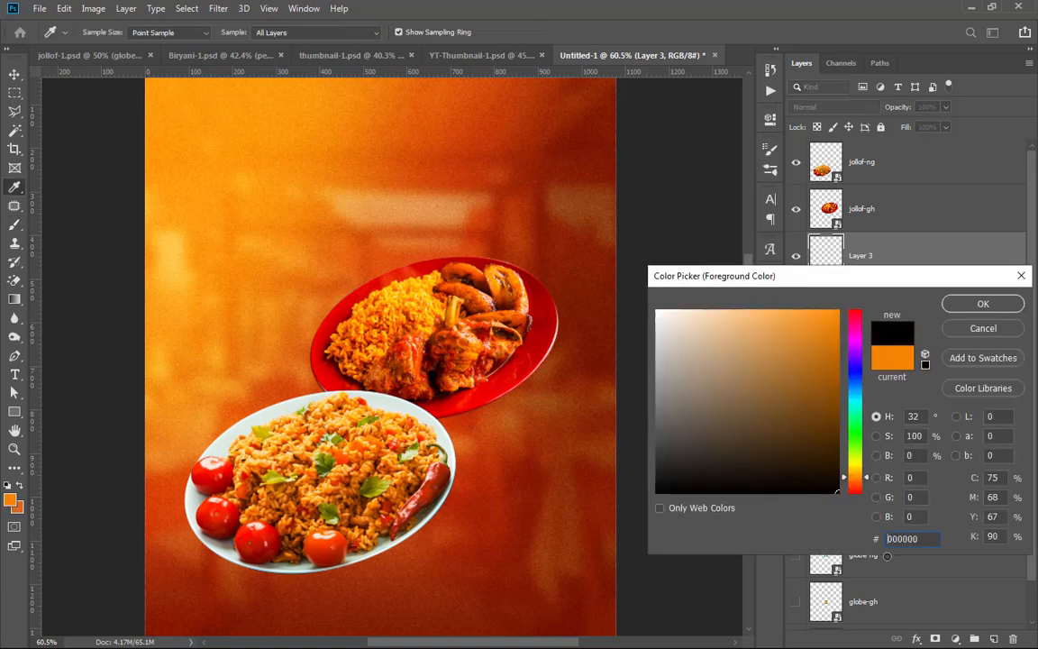
{"action": "left_click", "coordinate": [984, 305]}
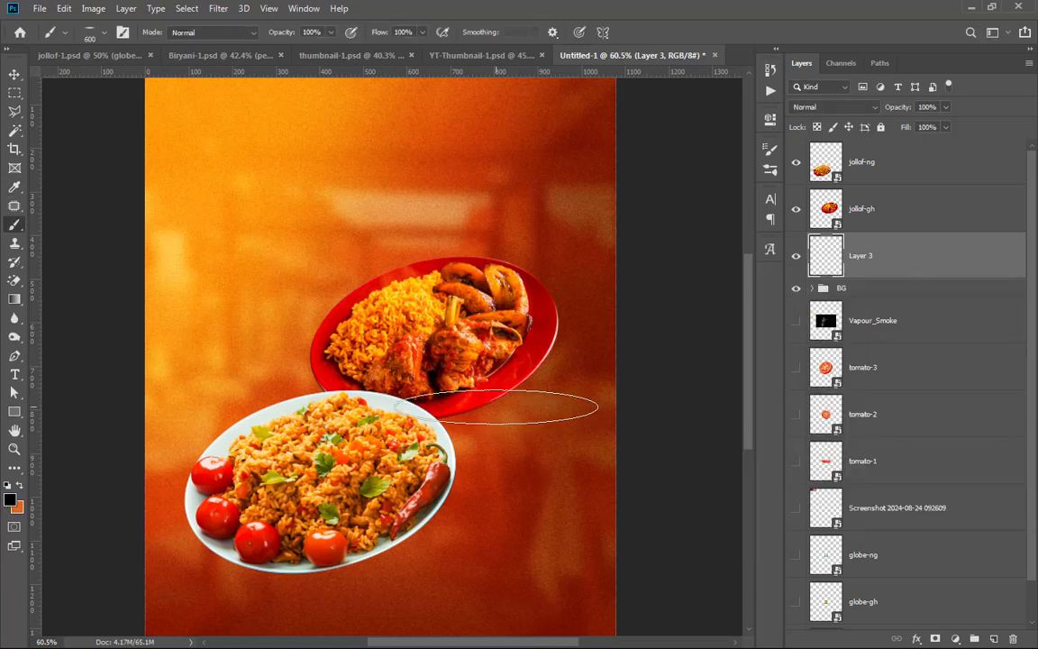
{"action": "left_click_drag", "start_coordinate": [513, 410], "coordinate": [500, 410]}
{"action": "left_click", "coordinate": [494, 410]}
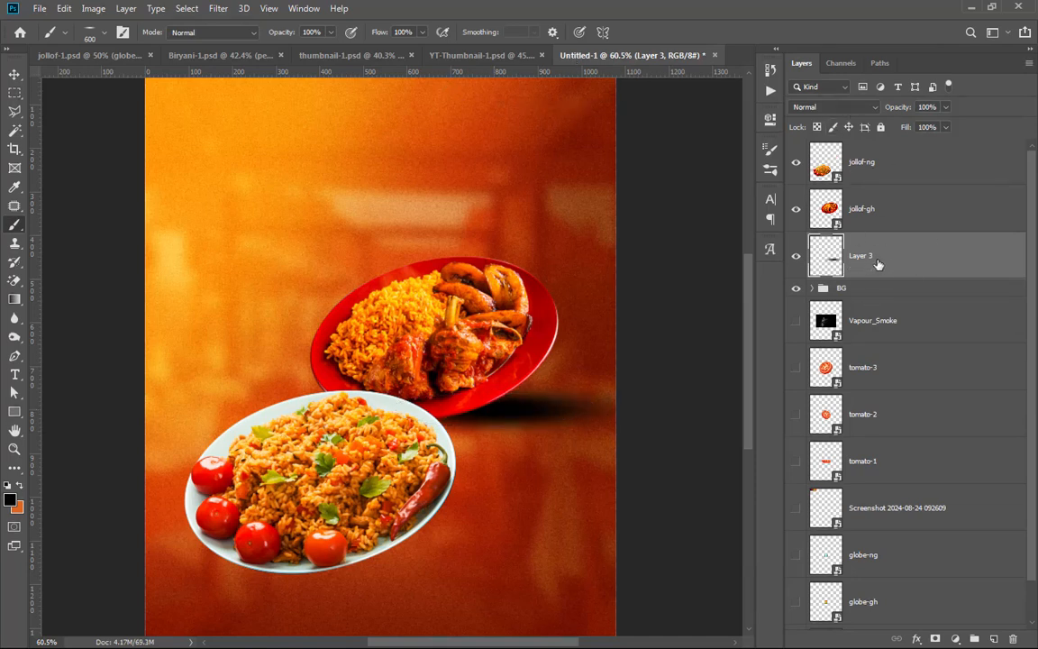
Step: Duplicate Layer 3 and set the blend mode of both the copy and the original to Multiply
{"action": "left_click_drag", "start_coordinate": [904, 257], "coordinate": [917, 235]}
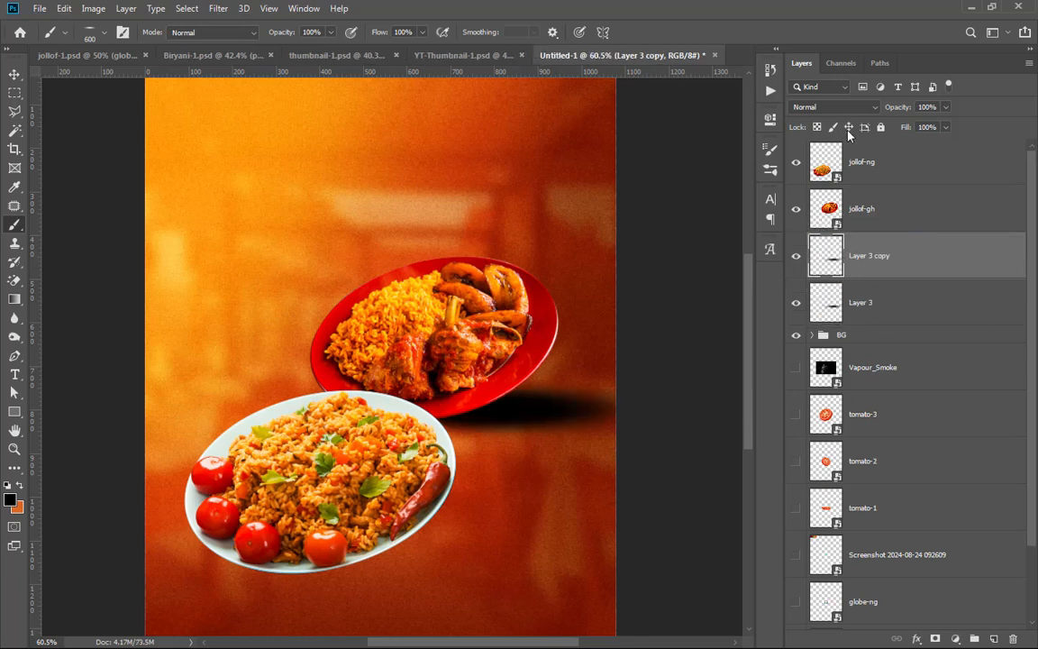
{"action": "left_click", "coordinate": [834, 107]}
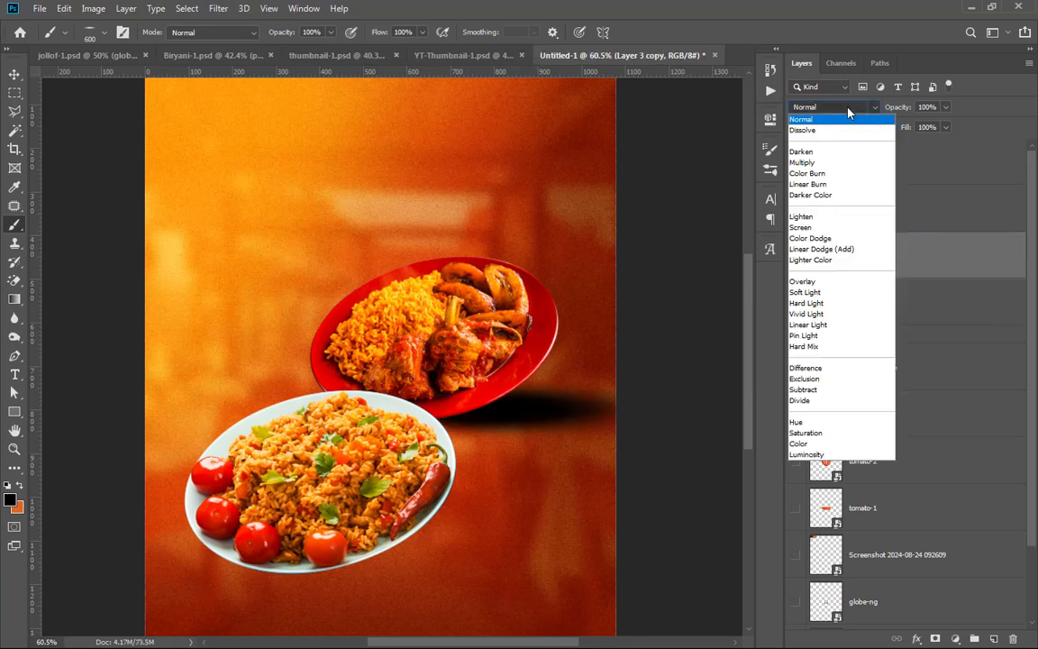
{"action": "left_click", "coordinate": [823, 163]}
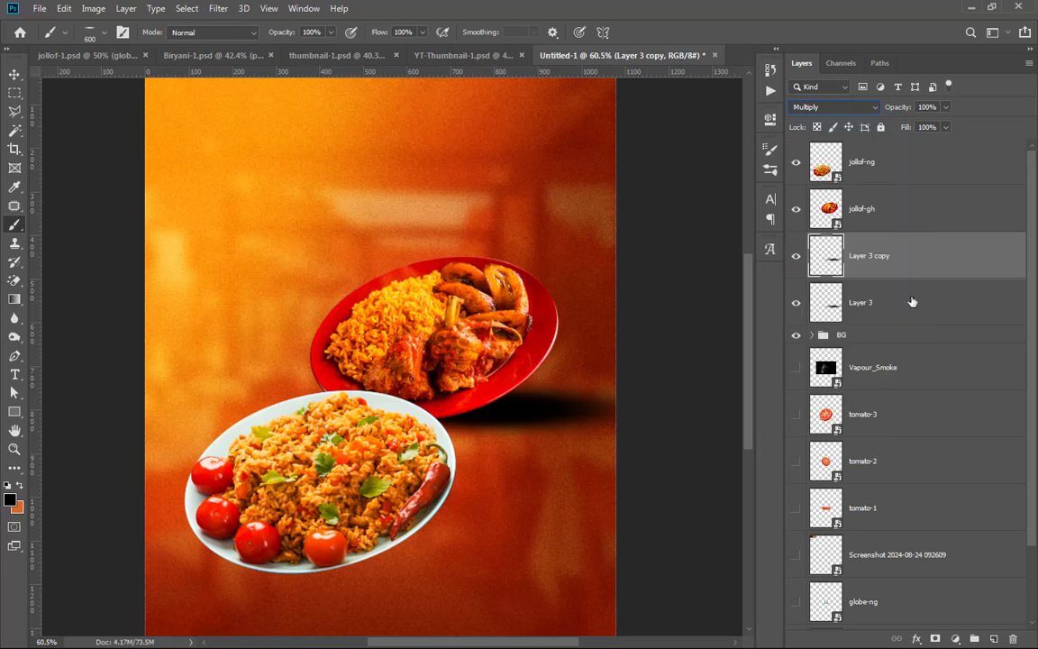
{"action": "left_click", "coordinate": [827, 298]}
{"action": "left_click", "coordinate": [856, 109]}
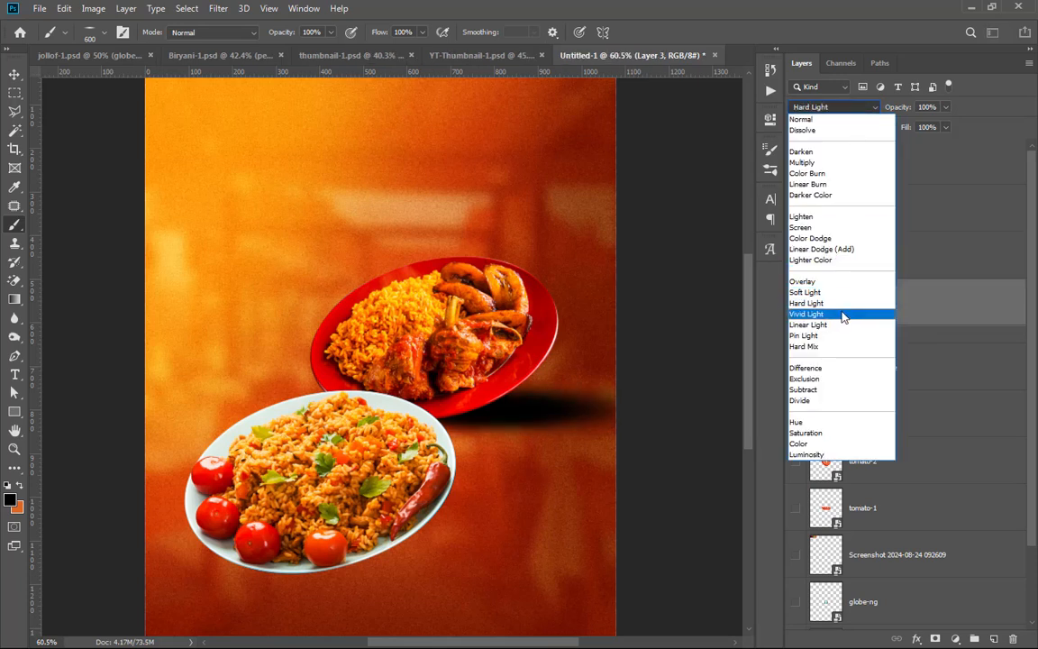
{"action": "left_click", "coordinate": [831, 281]}
Step: Apply a Gaussian Blur with a 101.4 px radius to Layer 3 copy
{"action": "left_click", "coordinate": [870, 259]}
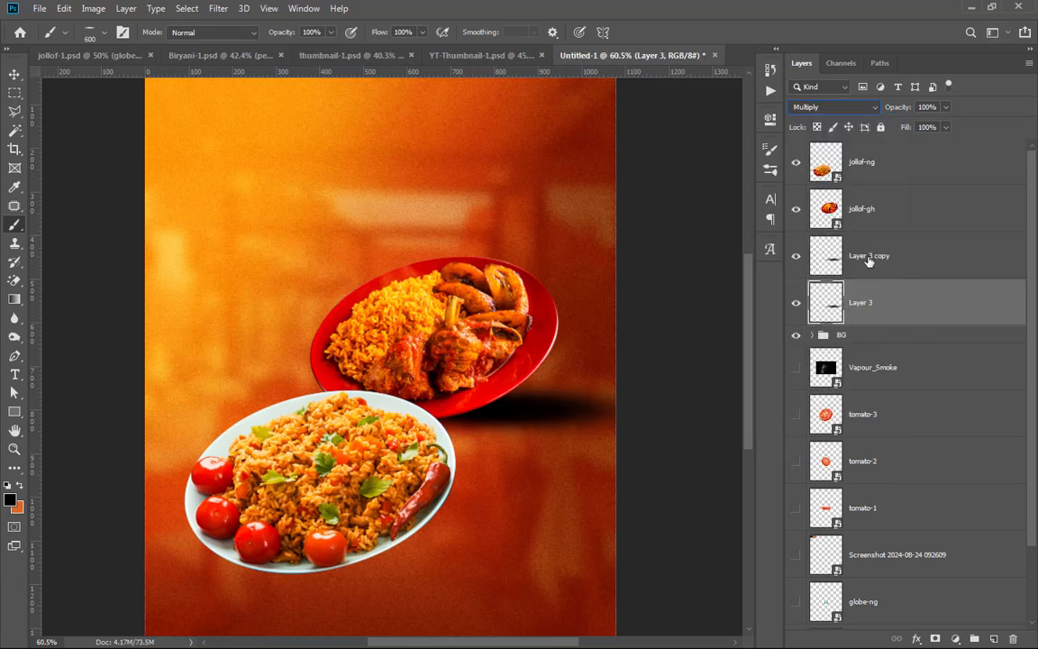
{"action": "left_click", "coordinate": [219, 9]}
{"action": "mouse_move", "coordinate": [257, 172]}
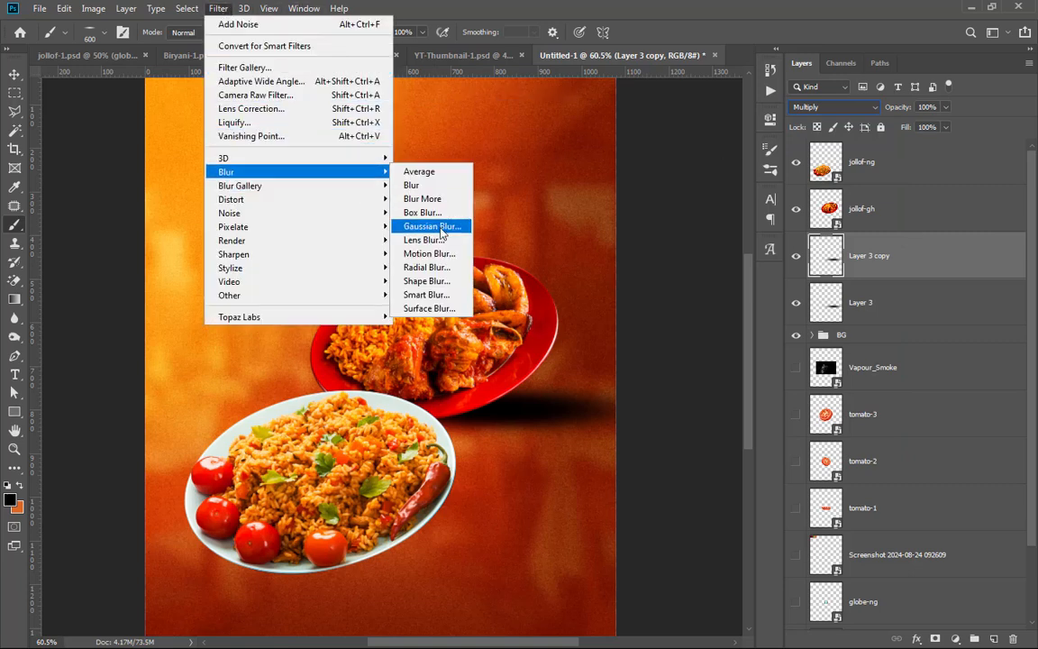
{"action": "left_click", "coordinate": [401, 225]}
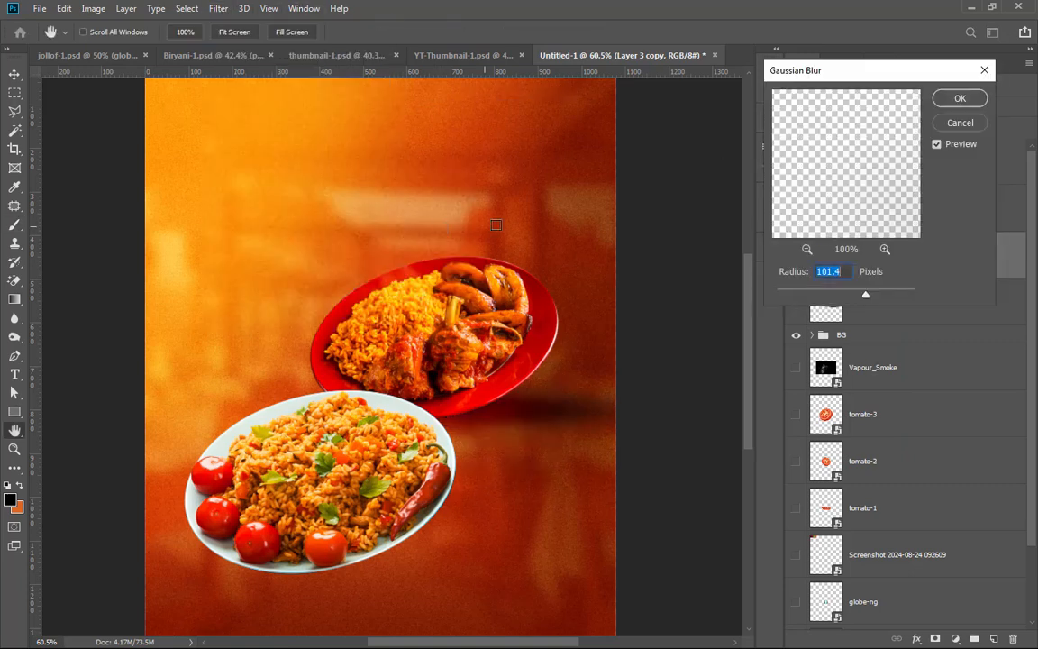
{"action": "left_click", "coordinate": [959, 100]}
{"action": "key", "text": "b"}
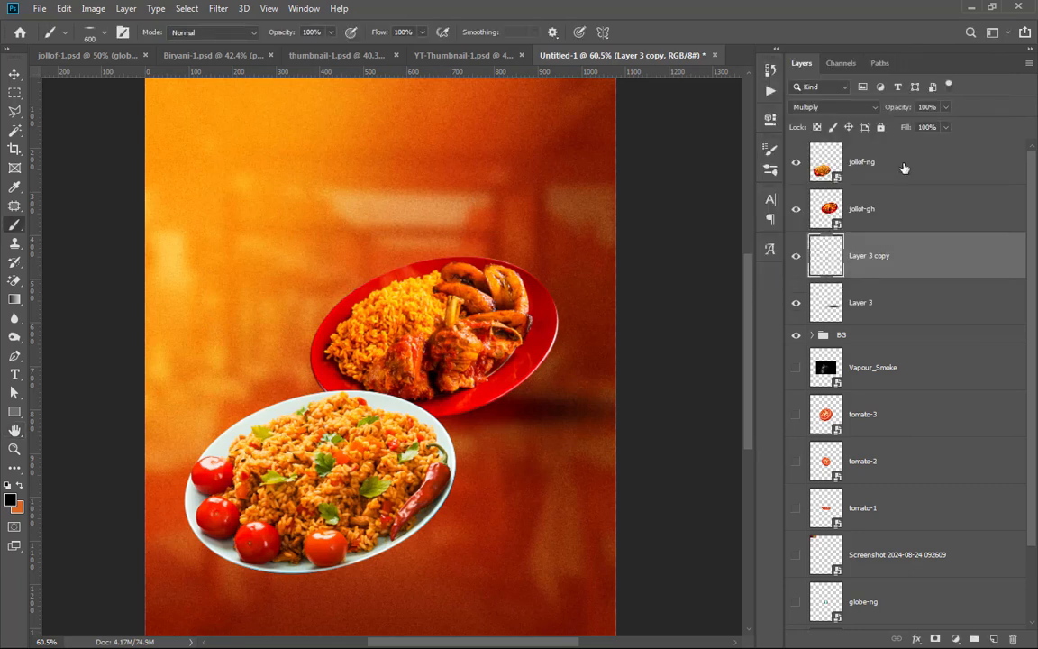
Step: Group Layer 3 copy and Layer 3 and name the group Shadow
{"action": "left_click", "coordinate": [14, 74]}
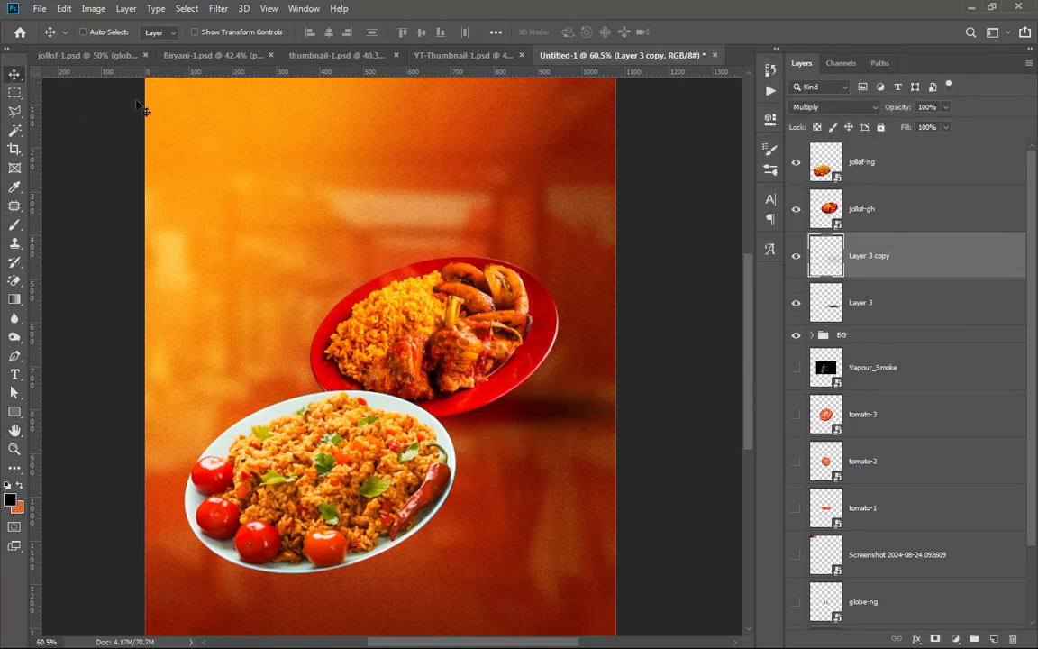
{"action": "left_click", "coordinate": [886, 307], "text": "shift"}
{"action": "key", "text": "ctrl+g"}
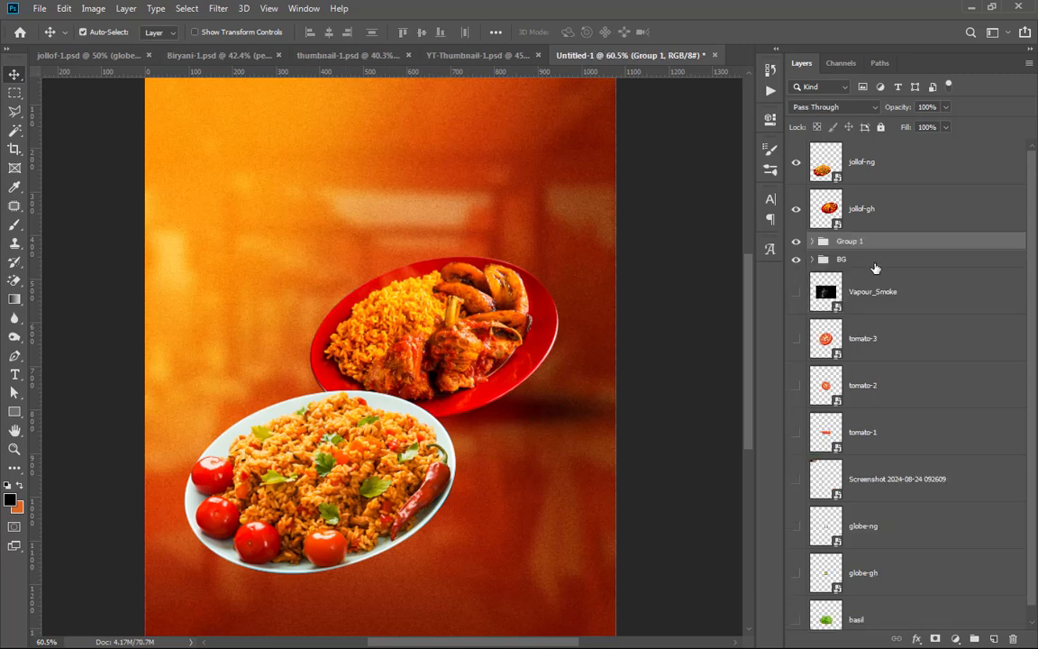
{"action": "double_click", "coordinate": [849, 241]}
{"action": "type", "text": "S"}
{"action": "key", "text": "Return"}
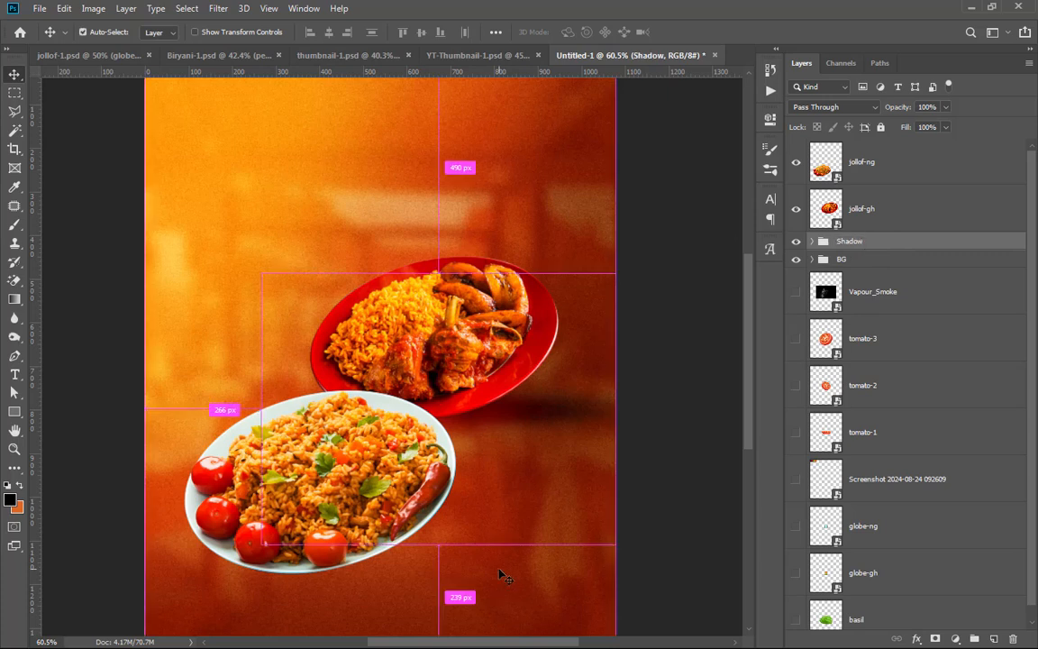
Step: Scale the Shadow group to 89.49% and position it under the red plate
{"action": "key", "text": "ctrl+t"}
{"action": "left_click_drag", "start_coordinate": [617, 272], "coordinate": [577, 303]}
{"action": "mouse_move", "coordinate": [509, 438]}
{"action": "left_mouse_down"}
{"action": "mouse_move", "coordinate": [525, 404]}
{"action": "mouse_move", "coordinate": [522, 426]}
{"action": "left_mouse_up"}
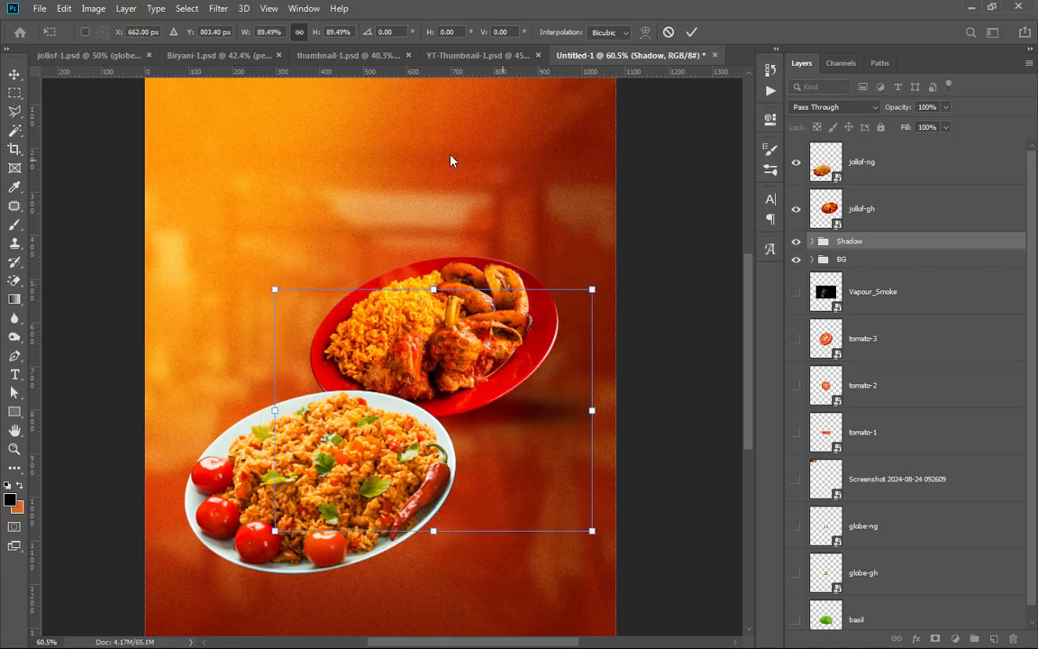
{"action": "left_click", "coordinate": [691, 33]}
Step: Add a layer mask to the Shadow group
{"action": "scroll", "coordinate": [559, 139], "scroll_direction": "down", "scroll_amount": 1}
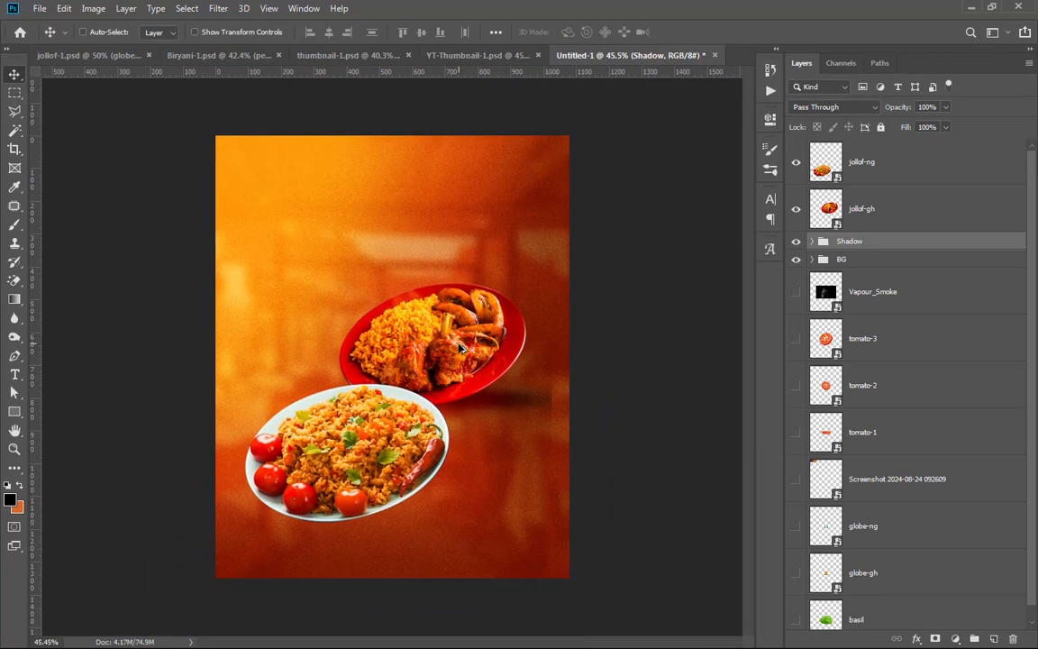
{"action": "scroll", "coordinate": [459, 347], "scroll_direction": "up", "scroll_amount": 2}
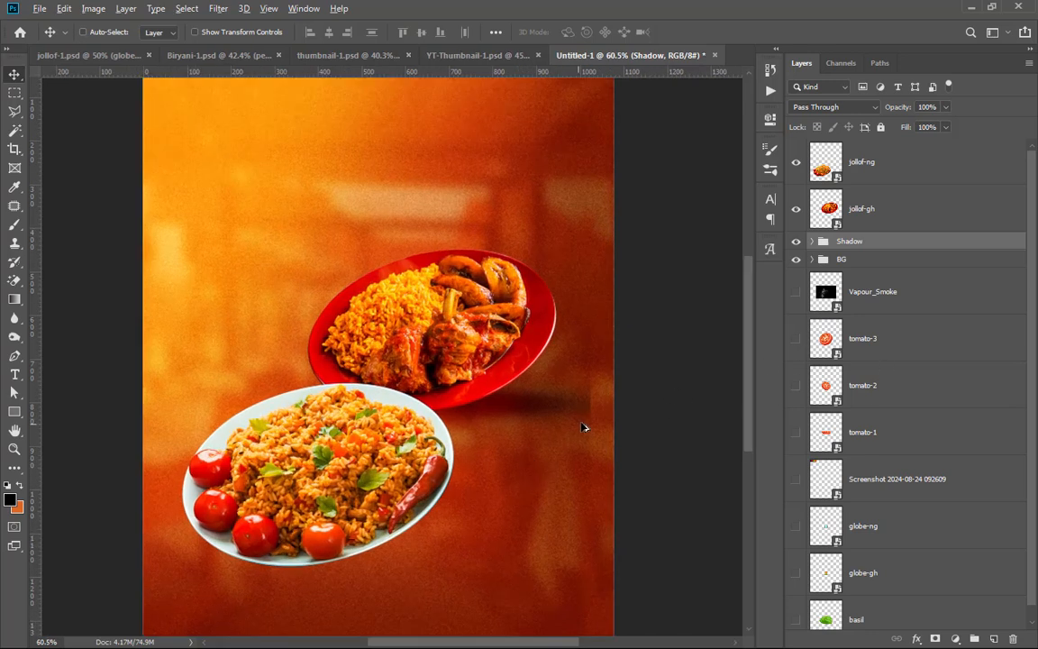
{"action": "scroll", "coordinate": [586, 422], "scroll_direction": "up", "scroll_amount": 1}
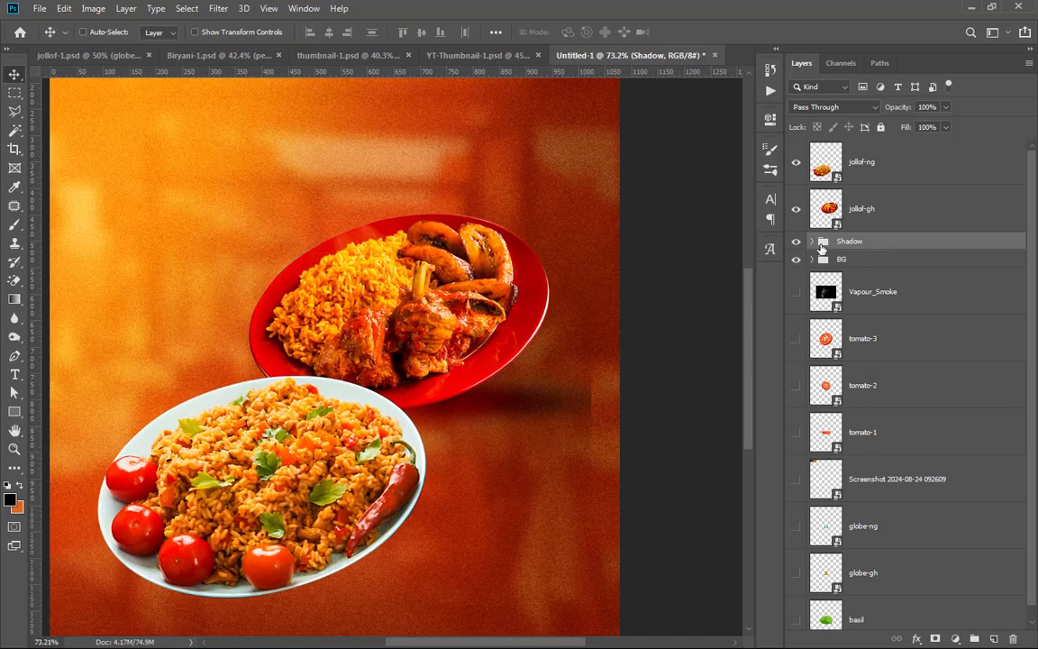
{"action": "left_click", "coordinate": [812, 241]}
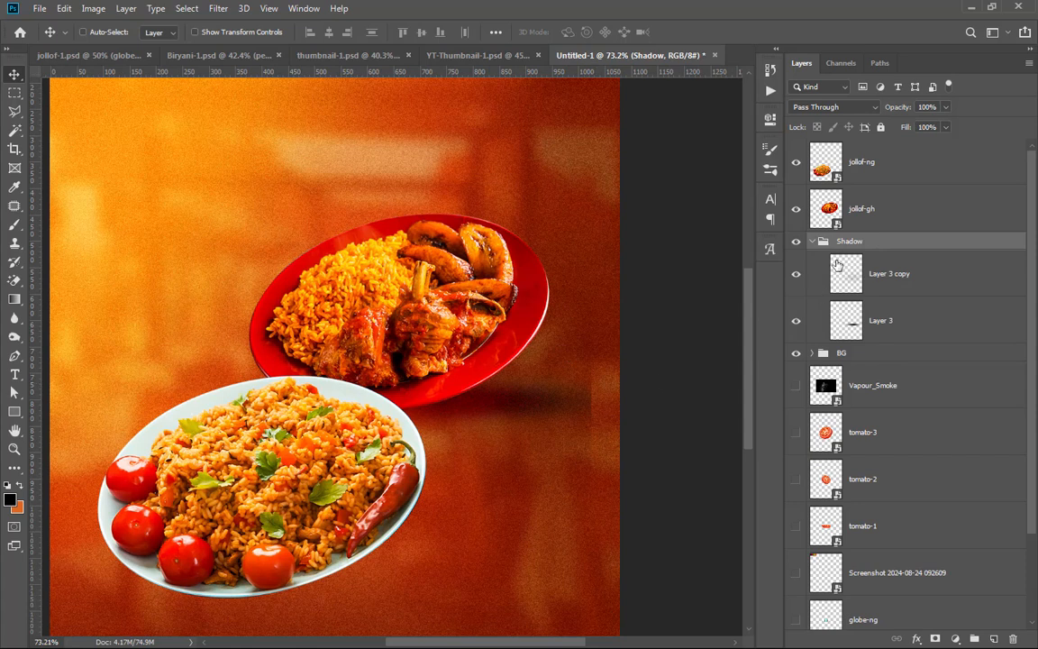
{"action": "left_click", "coordinate": [811, 241]}
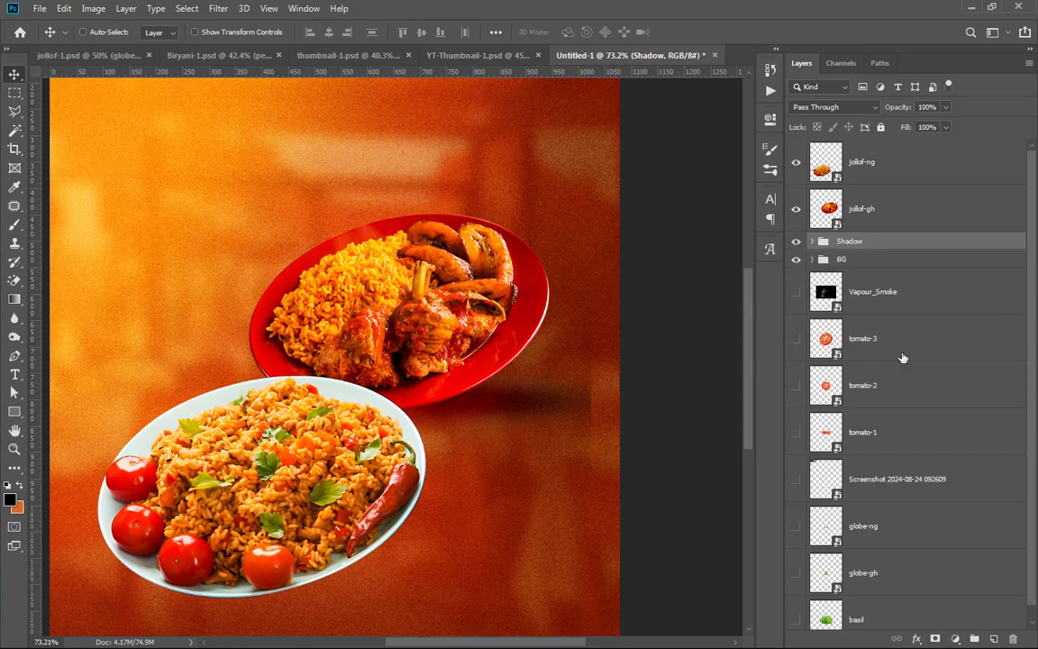
{"action": "left_click", "coordinate": [936, 639]}
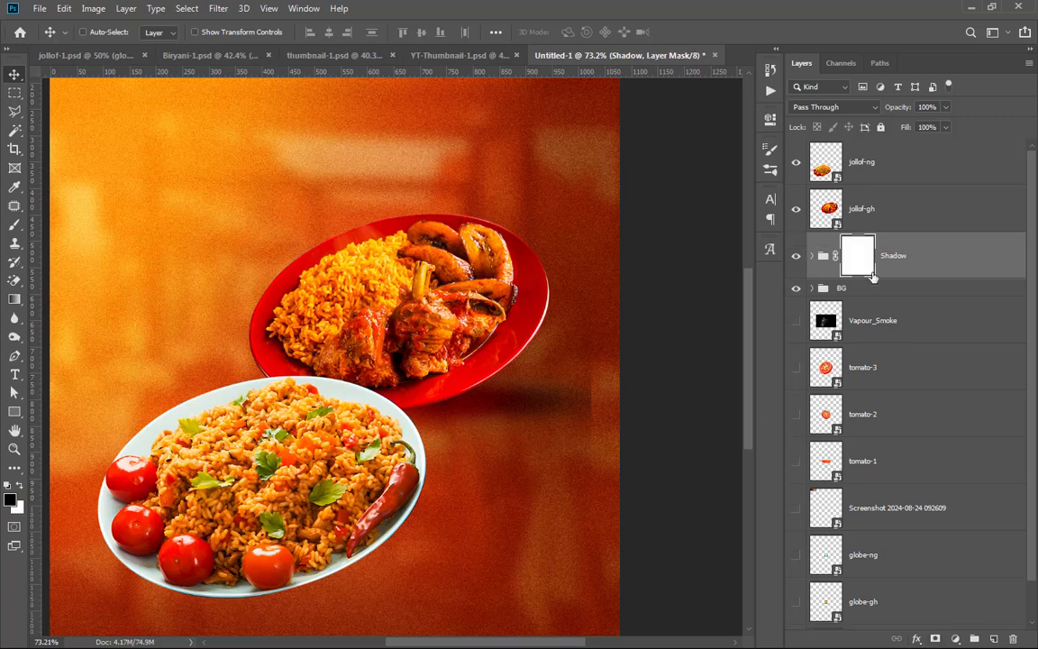
Step: Paint black on the Shadow group's mask with an 88 px Soft Round brush to hide the shadow's hard outer edge beside the red plate
{"action": "key", "text": "b"}
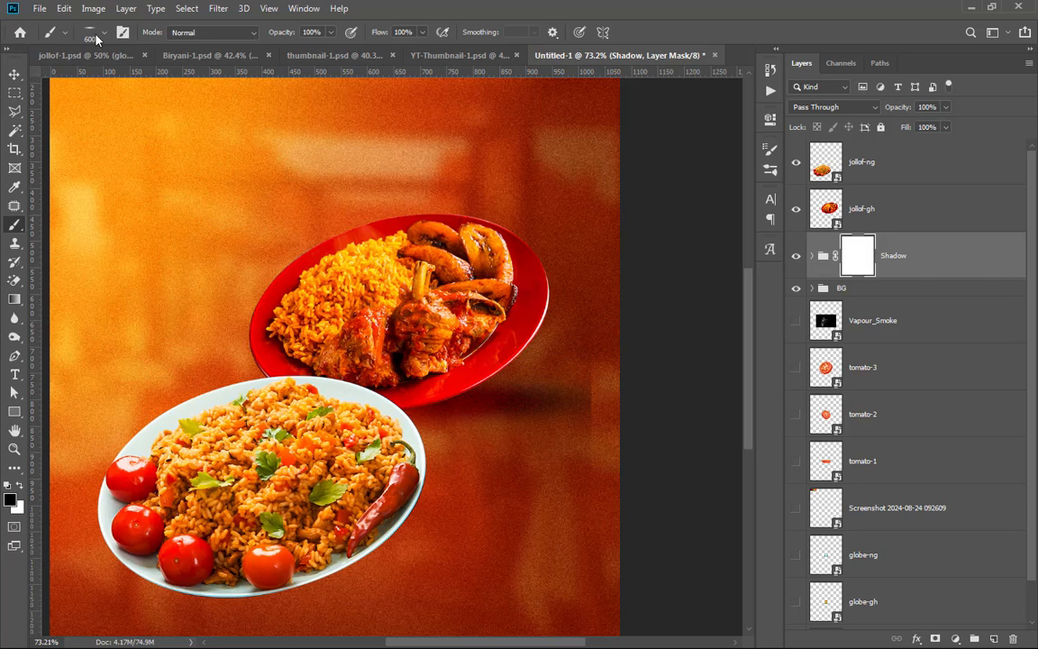
{"action": "left_click", "coordinate": [100, 37]}
{"action": "left_click_drag", "start_coordinate": [43, 84], "coordinate": [47, 65]}
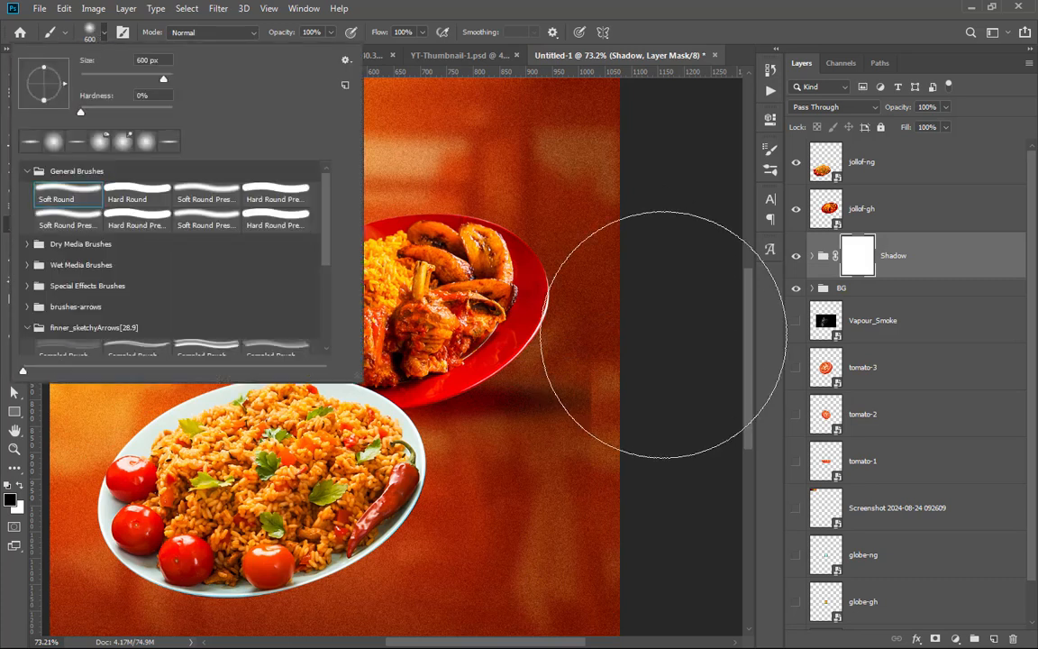
{"action": "left_click", "coordinate": [122, 80]}
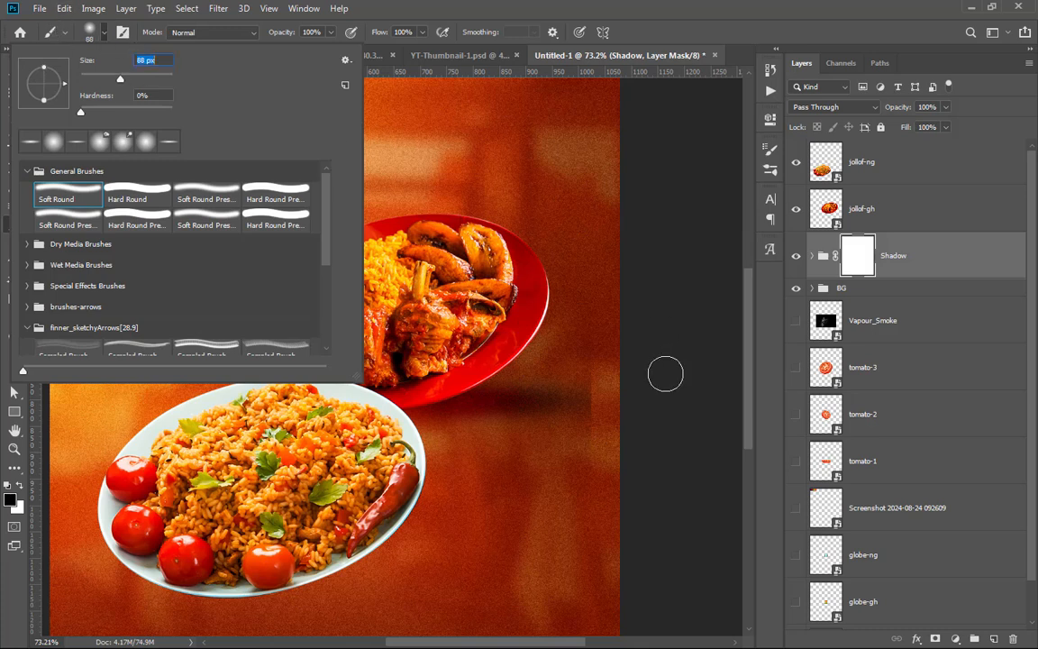
{"action": "key", "text": "Return"}
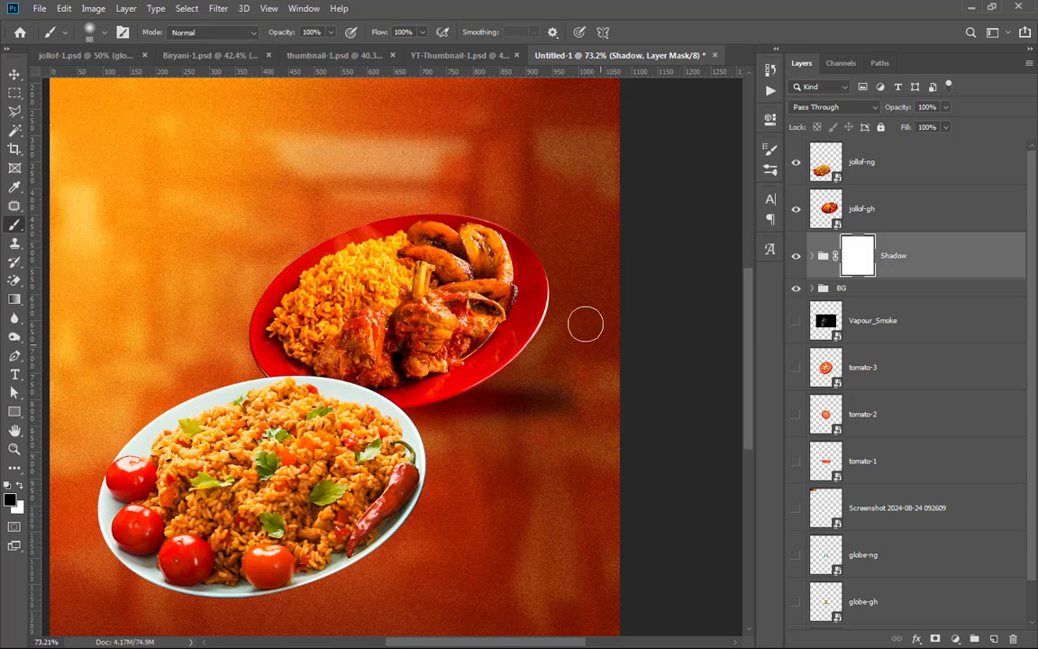
Step: Convert the masked Shadow group to a smart object and set its blend mode to Overlay
{"action": "right_click", "coordinate": [847, 268]}
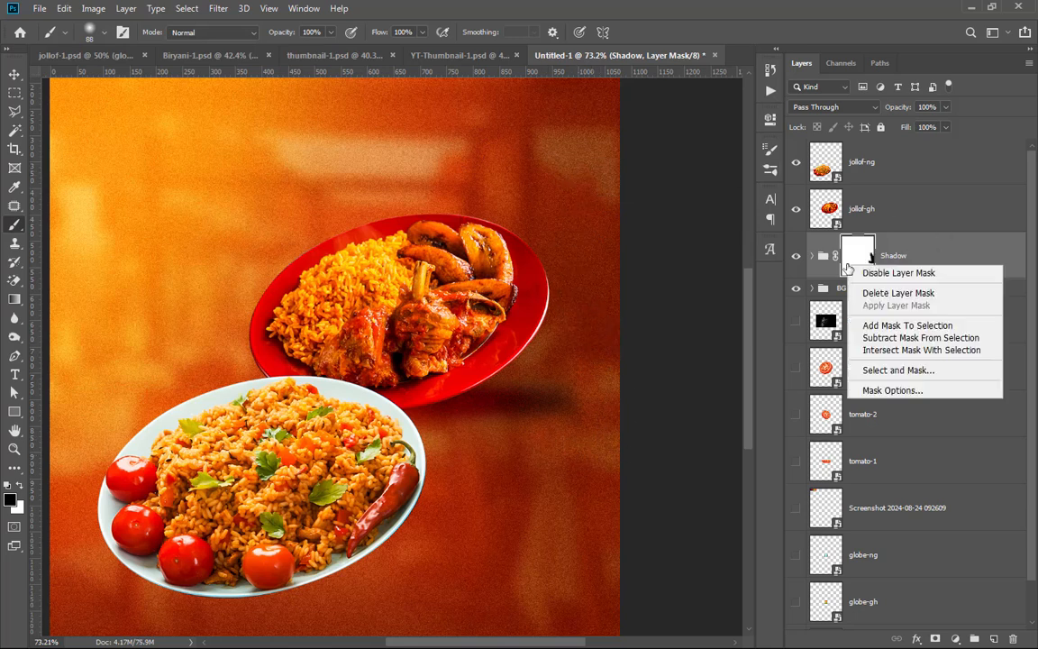
{"action": "left_click", "coordinate": [912, 257]}
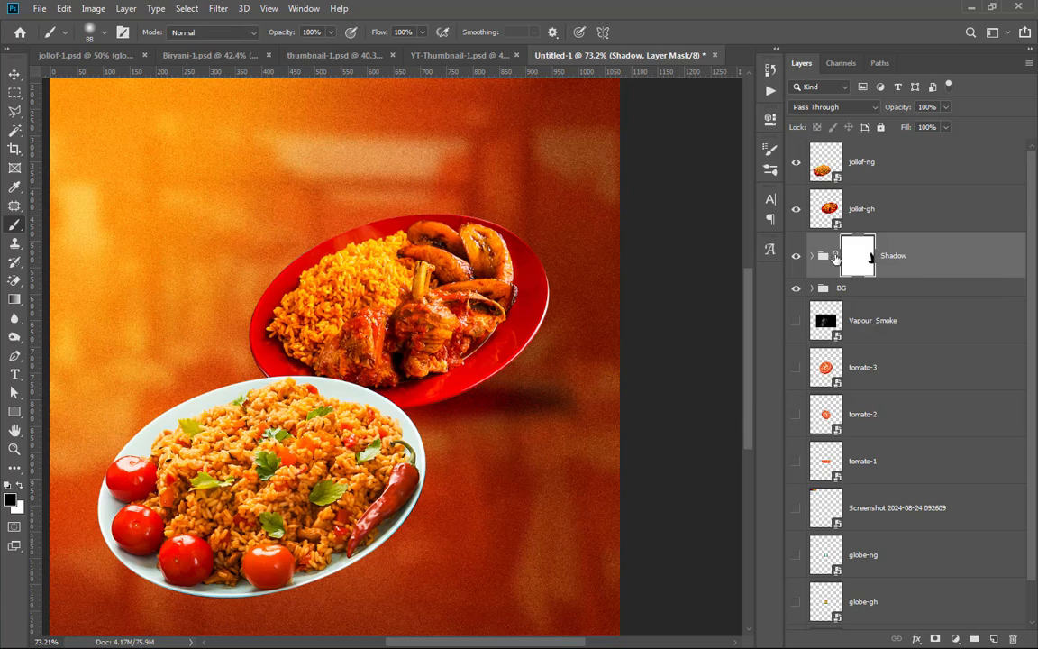
{"action": "right_click", "coordinate": [909, 258]}
{"action": "left_click", "coordinate": [915, 264]}
{"action": "right_click", "coordinate": [921, 265]}
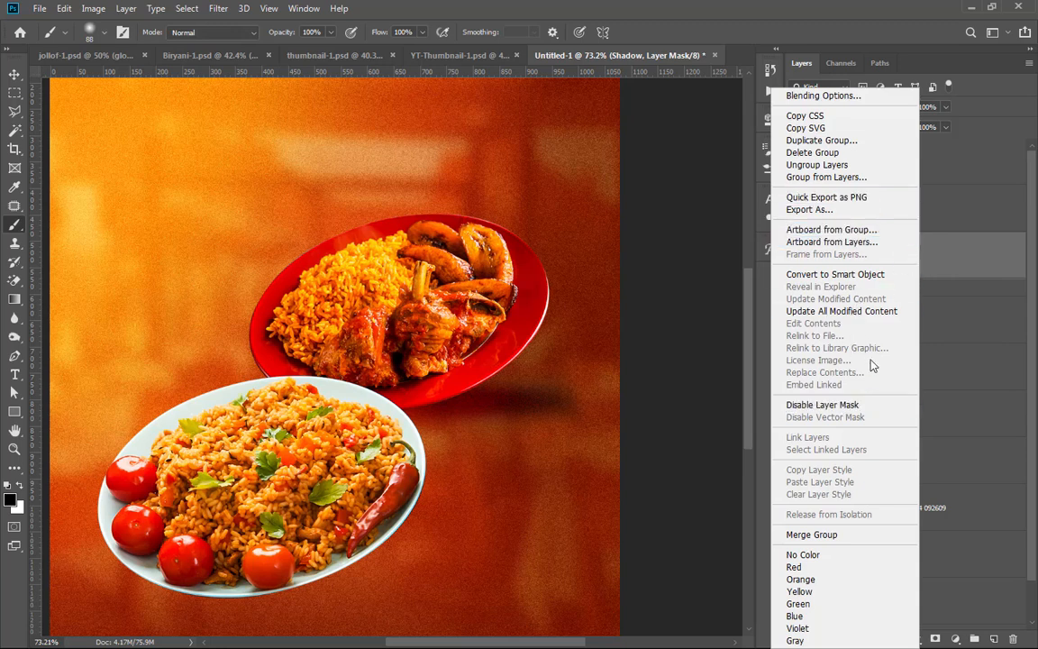
{"action": "left_click", "coordinate": [857, 279]}
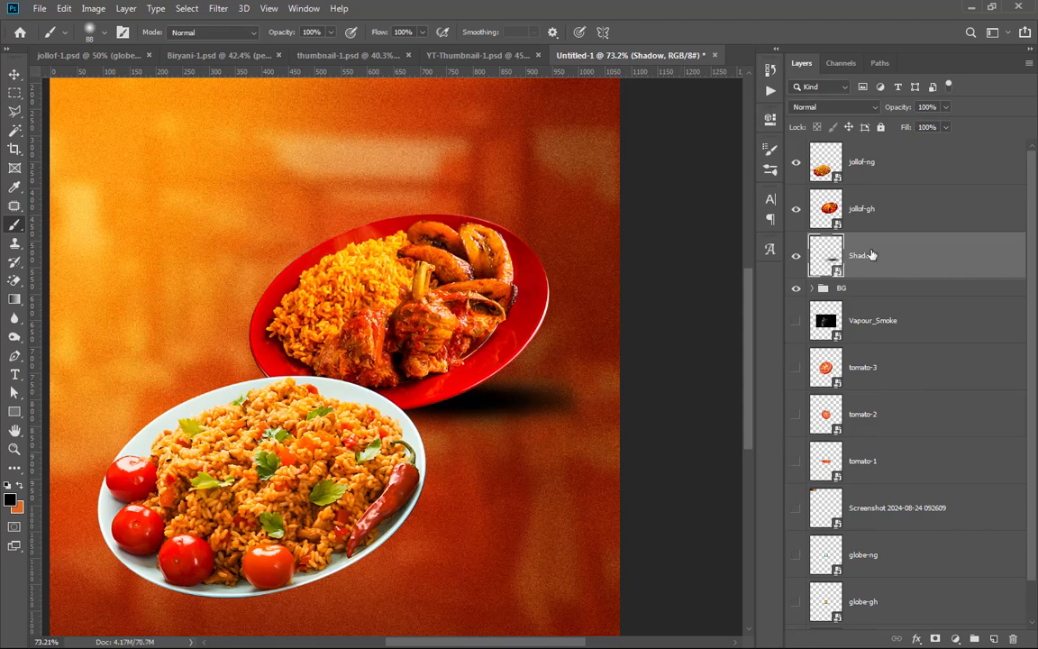
{"action": "left_click", "coordinate": [850, 109]}
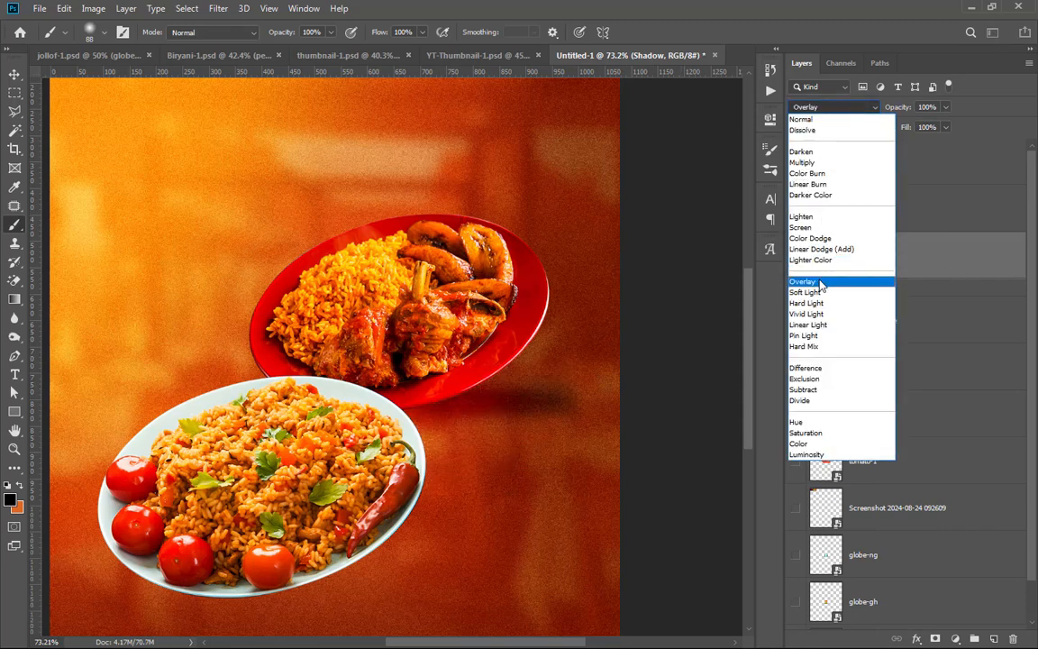
{"action": "left_click", "coordinate": [821, 285]}
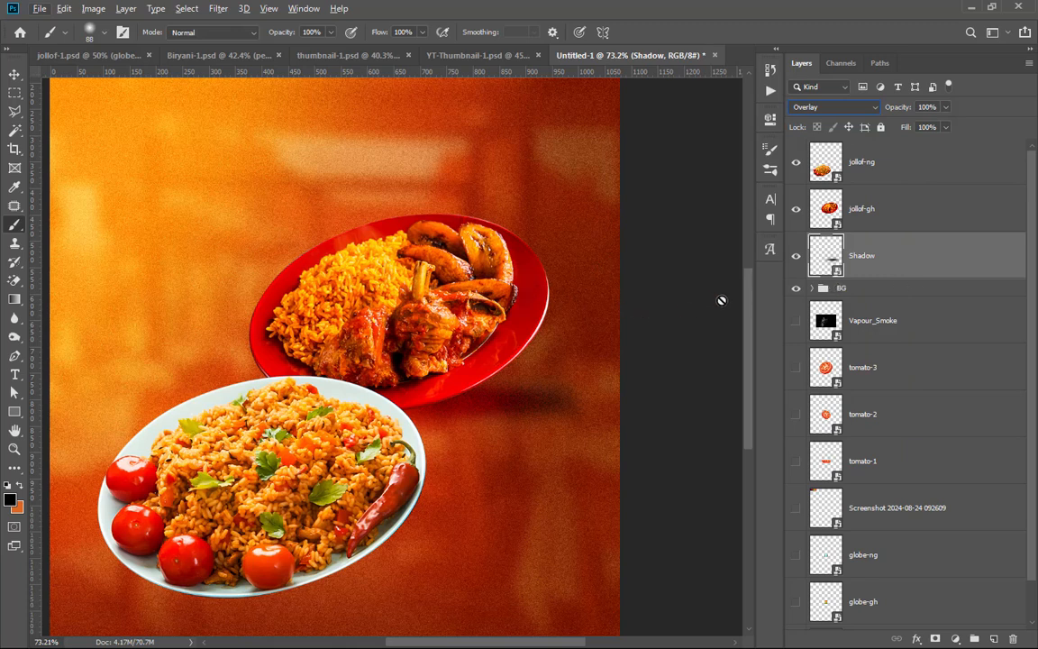
Step: Duplicate the Shadow layer and transform the copy so it sits beneath the white plate's lower edge, comparing both shadows hidden and shown
{"action": "left_click", "coordinate": [14, 74]}
{"action": "scroll", "coordinate": [455, 236], "scroll_direction": "down", "scroll_amount": 3}
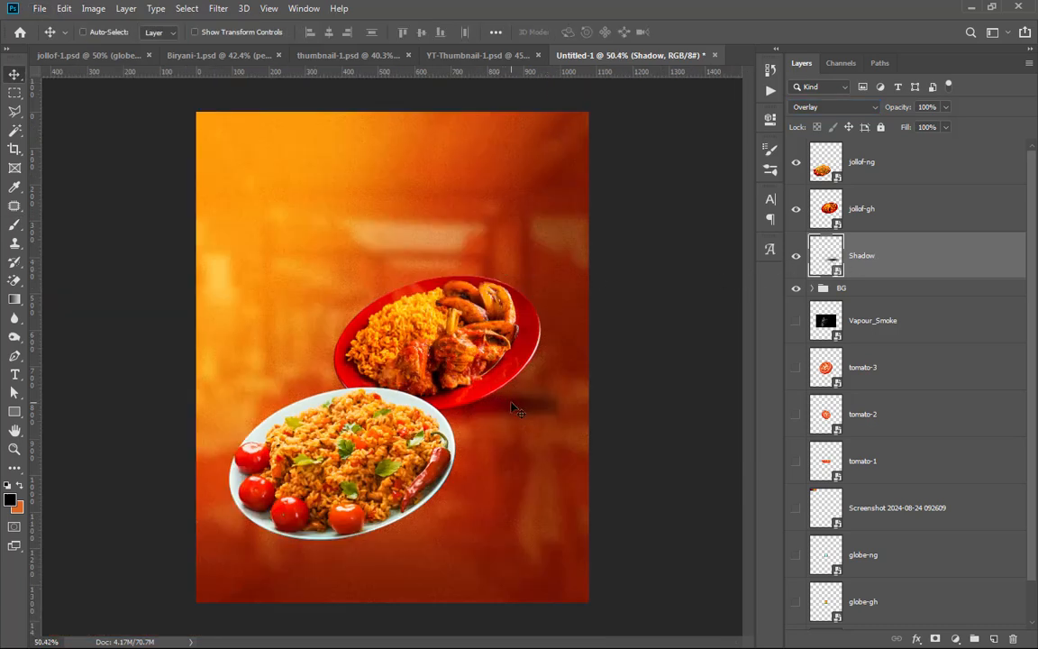
{"action": "left_click_drag", "start_coordinate": [514, 408], "coordinate": [504, 450]}
{"action": "scroll", "coordinate": [374, 540], "scroll_direction": "up", "scroll_amount": 5}
{"action": "key", "text": "ctrl+t"}
{"action": "left_click_drag", "start_coordinate": [360, 522], "coordinate": [392, 538]}
{"action": "left_click", "coordinate": [551, 32]}
{"action": "key", "text": "ctrl+0"}
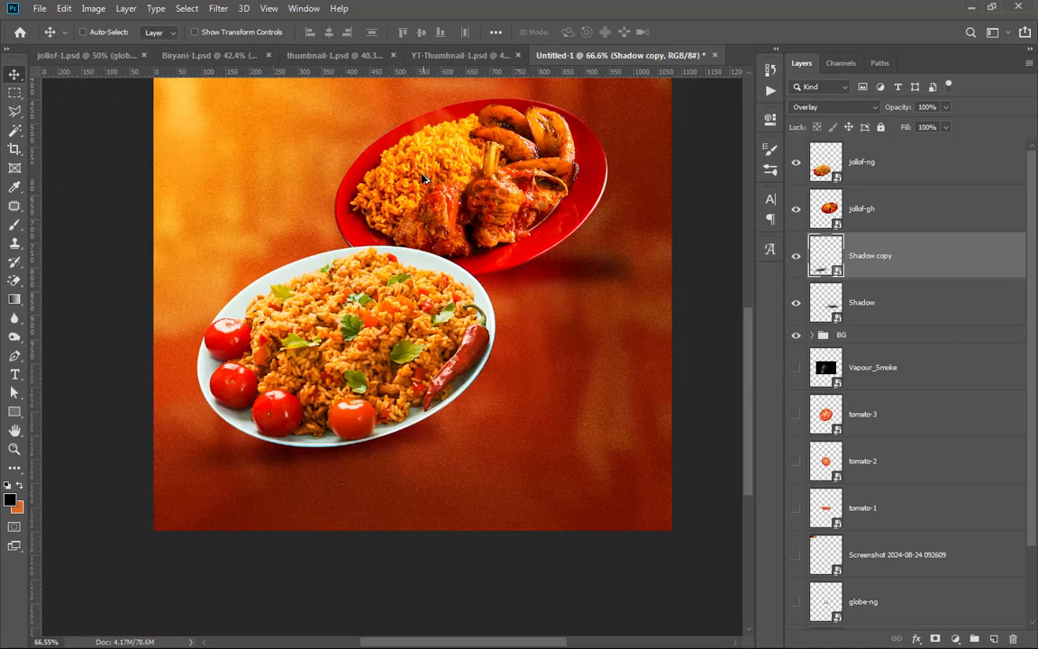
{"action": "left_click", "coordinate": [804, 305]}
{"action": "left_click", "coordinate": [797, 266]}
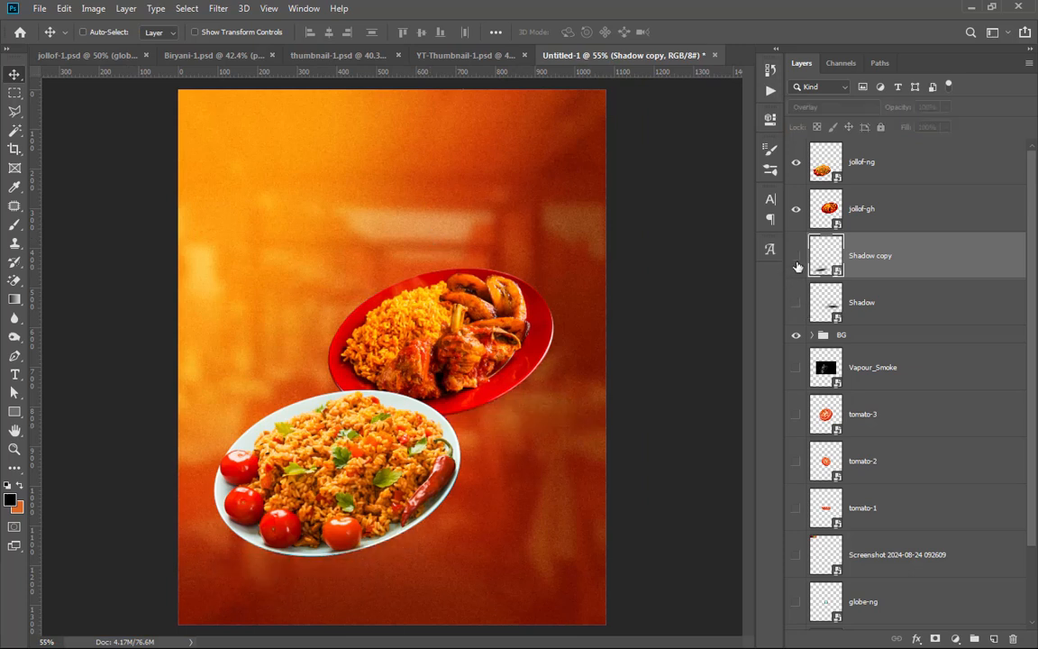
{"action": "left_click", "coordinate": [797, 306]}
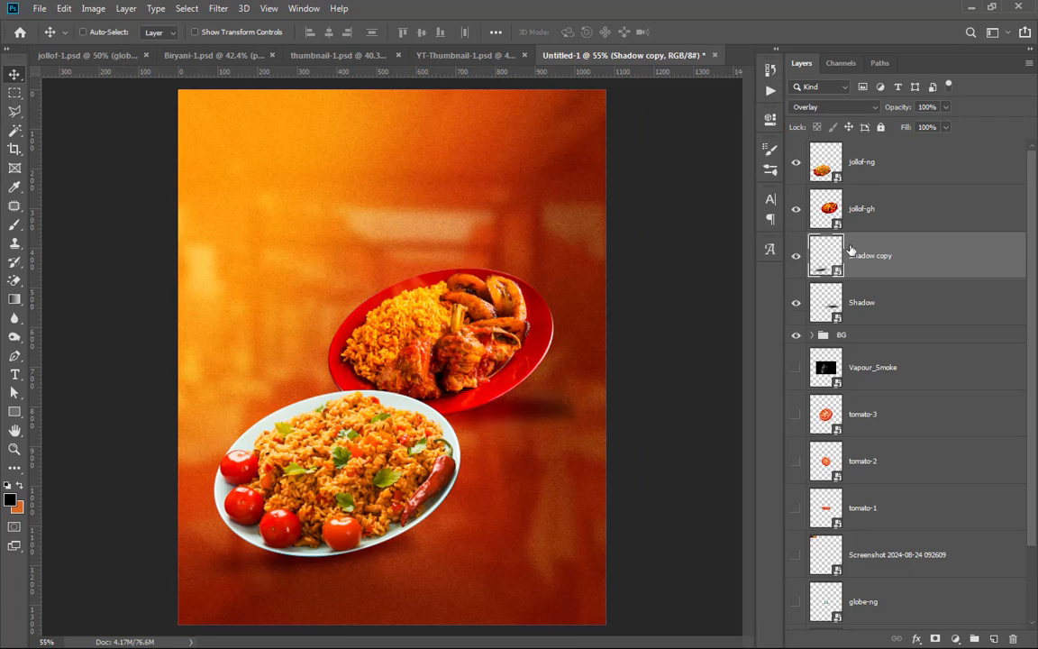
Step: Group jollof-ng, jollof-gh, Shadow copy and Shadow, and name the group JOLLOF
{"action": "left_click", "coordinate": [895, 306]}
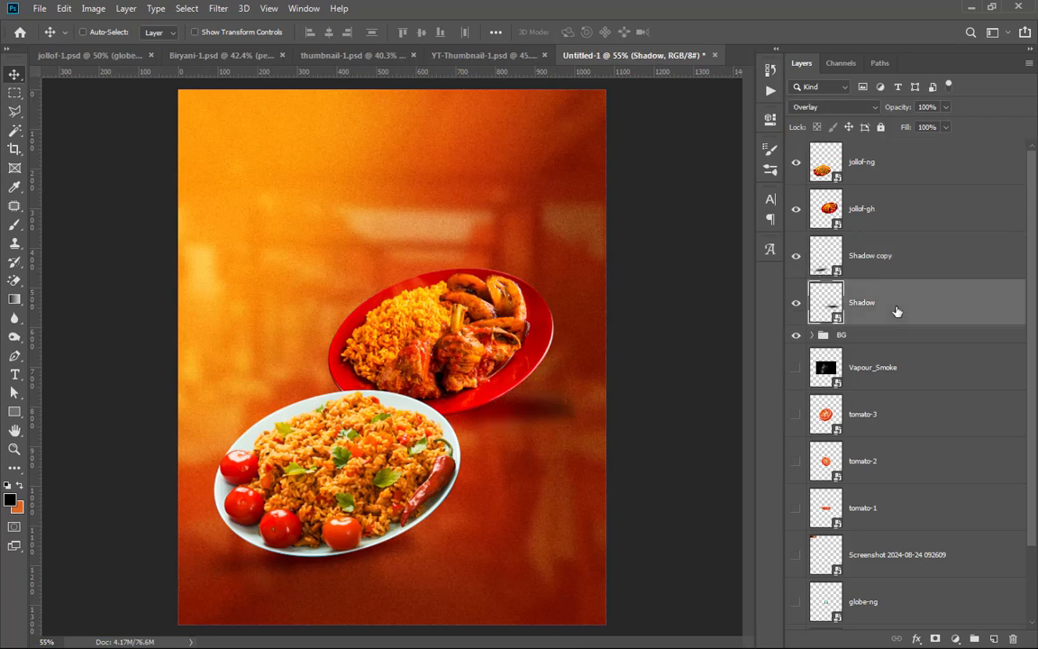
{"action": "left_click", "coordinate": [912, 169], "text": "shift"}
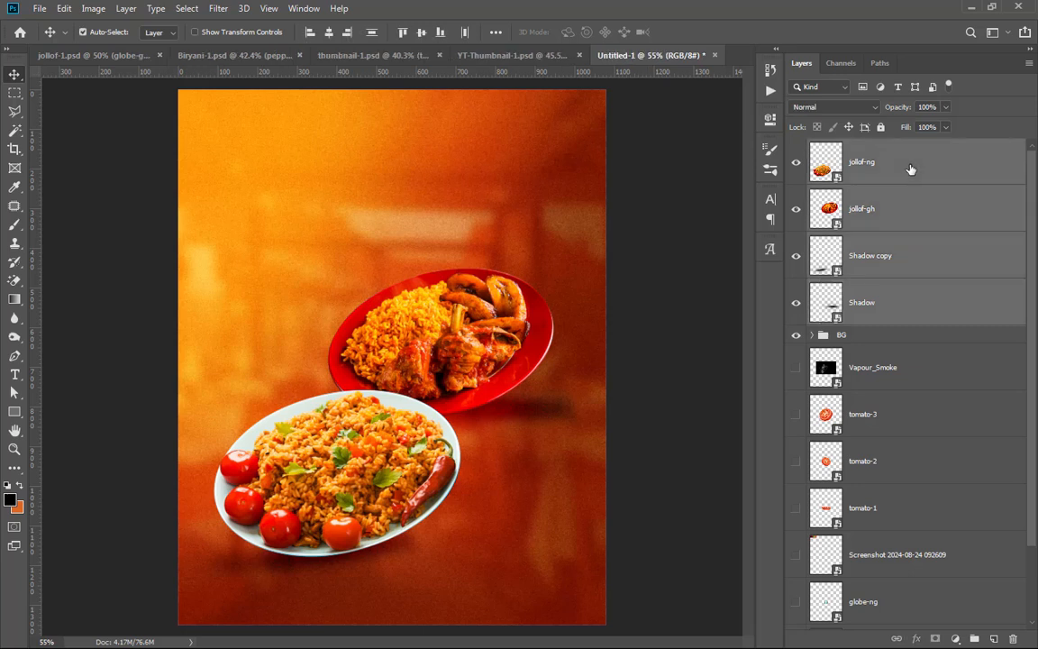
{"action": "key", "text": "ctrl+g"}
{"action": "double_click", "coordinate": [849, 147]}
{"action": "type", "text": "JOLLOF"}
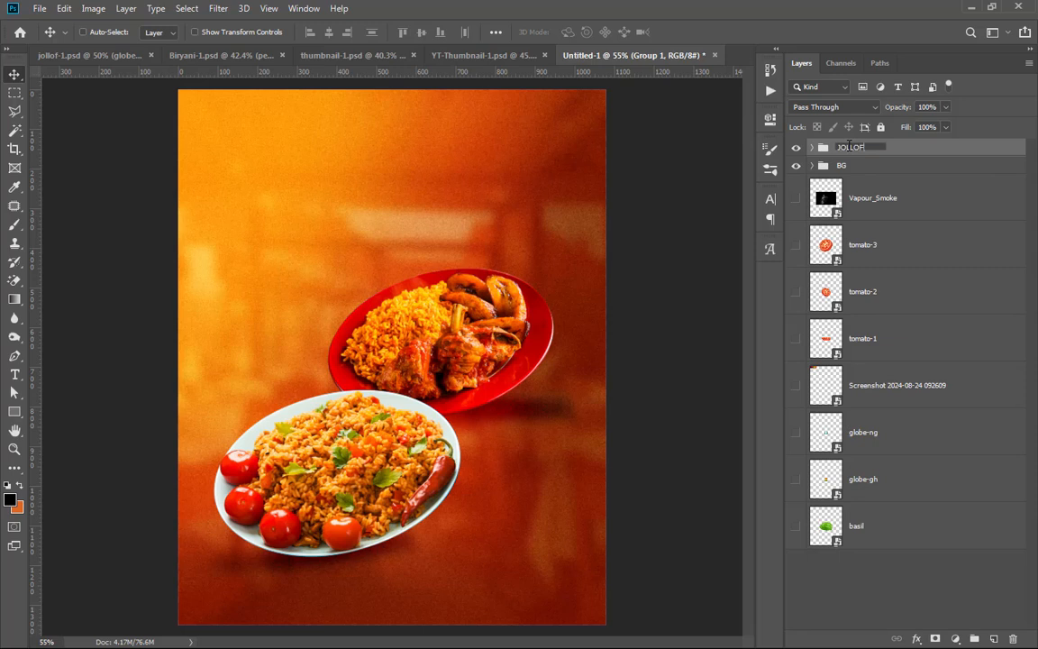
{"action": "key", "text": "Return"}
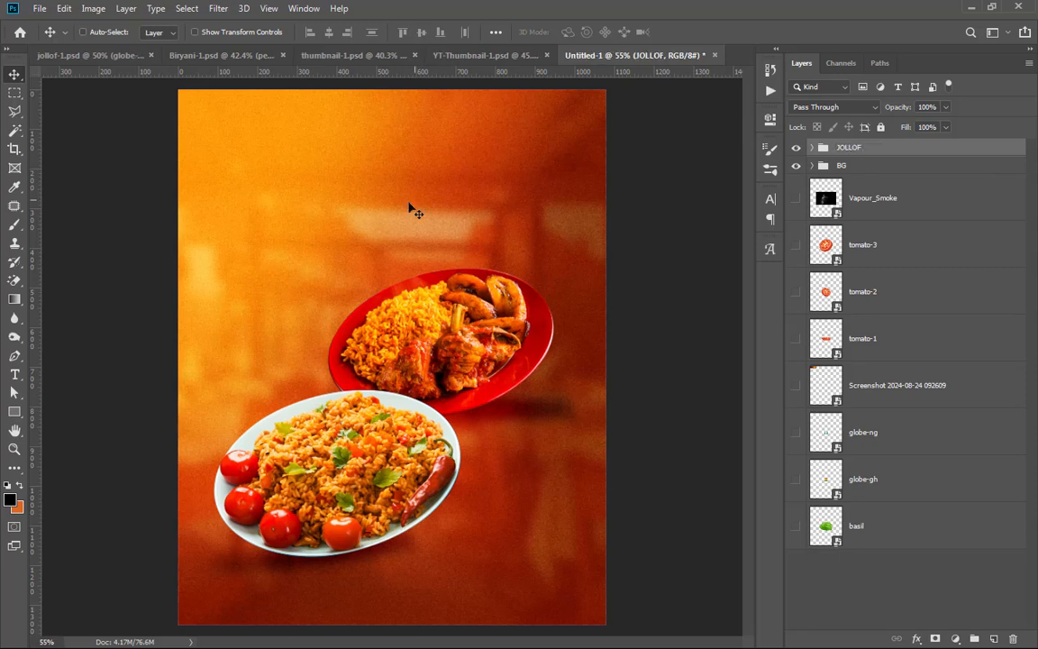
Step: Create a layer above the JOLLOF group and place 92.29 pt Addictive-Regular placeholder text across the top of the flyer
{"action": "scroll", "coordinate": [413, 224], "scroll_direction": "down", "scroll_amount": 2}
{"action": "scroll", "coordinate": [419, 401], "scroll_direction": "up", "scroll_amount": 2}
{"action": "scroll", "coordinate": [504, 385], "scroll_direction": "down", "scroll_amount": 1}
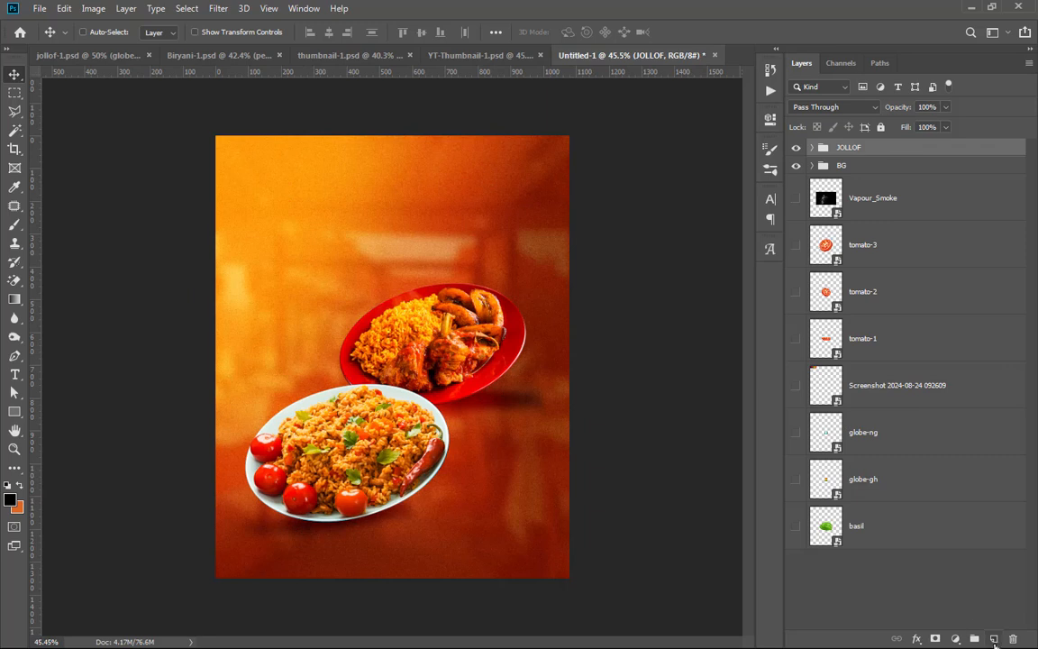
{"action": "left_click", "coordinate": [995, 639]}
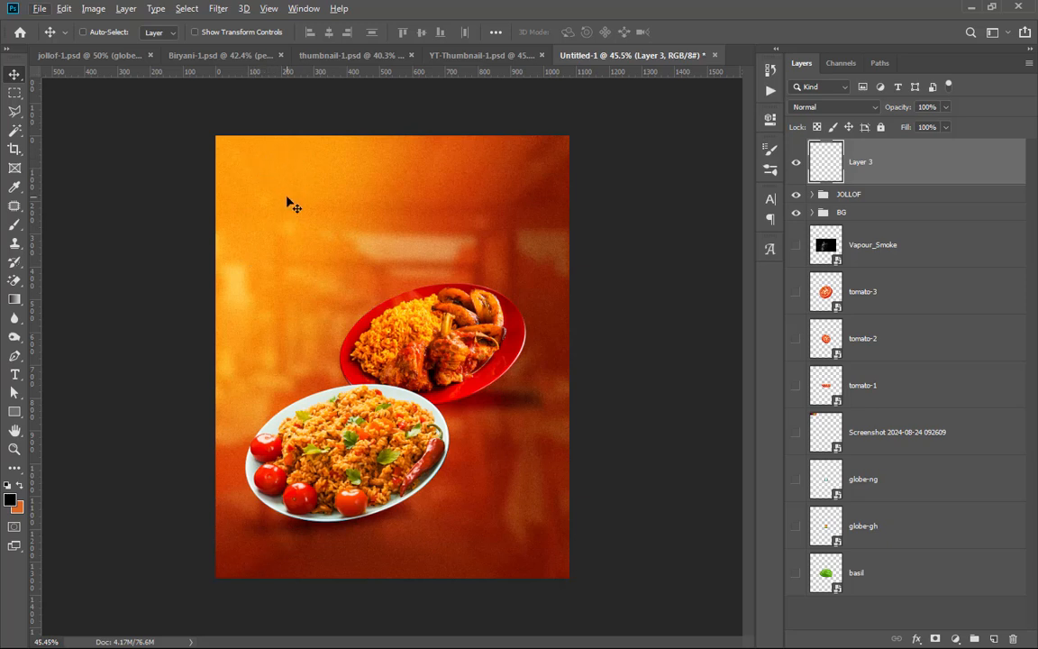
{"action": "key", "text": "t"}
{"action": "key", "text": "alt+t"}
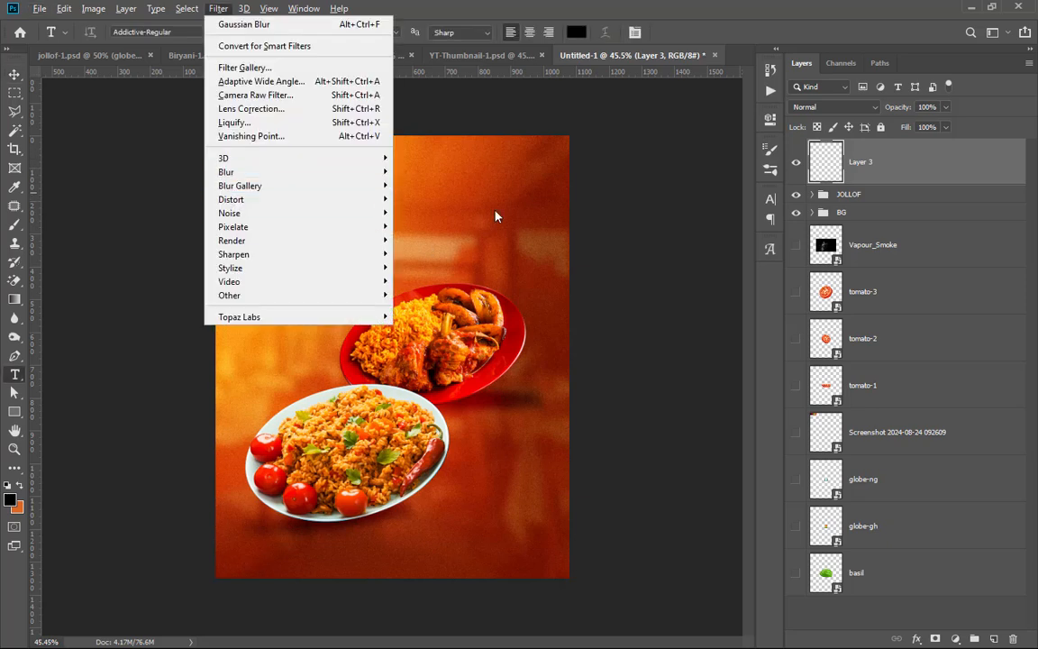
{"action": "key", "text": "Escape"}
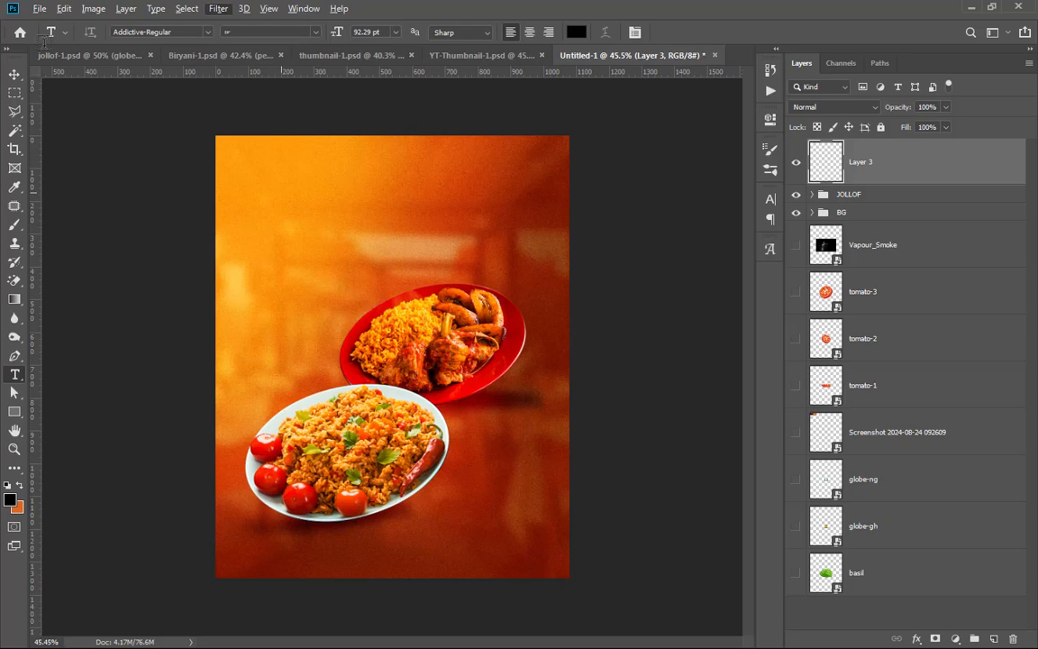
{"action": "key", "text": "v"}
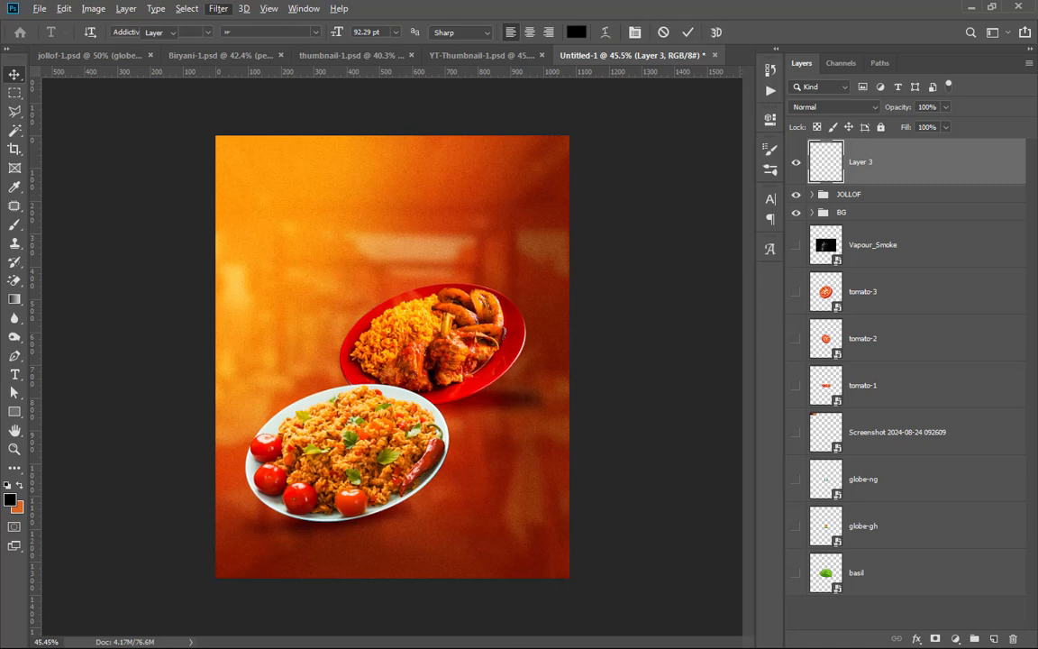
{"action": "left_click_drag", "start_coordinate": [470, 164], "coordinate": [241, 189]}
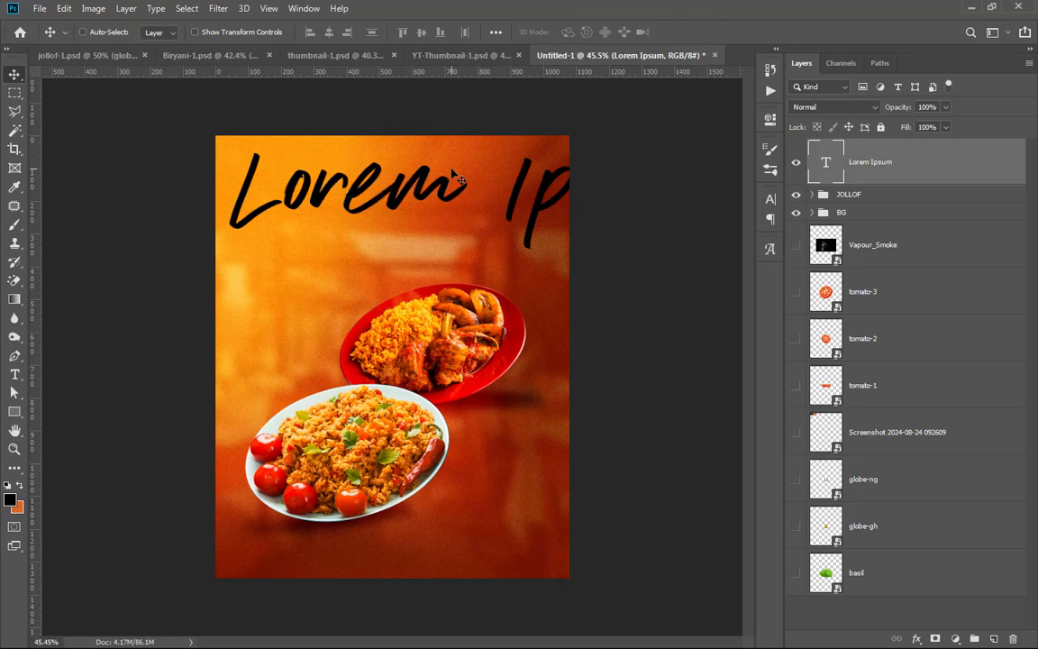
Step: Replace the placeholder text with "end The"
{"action": "double_click", "coordinate": [826, 161]}
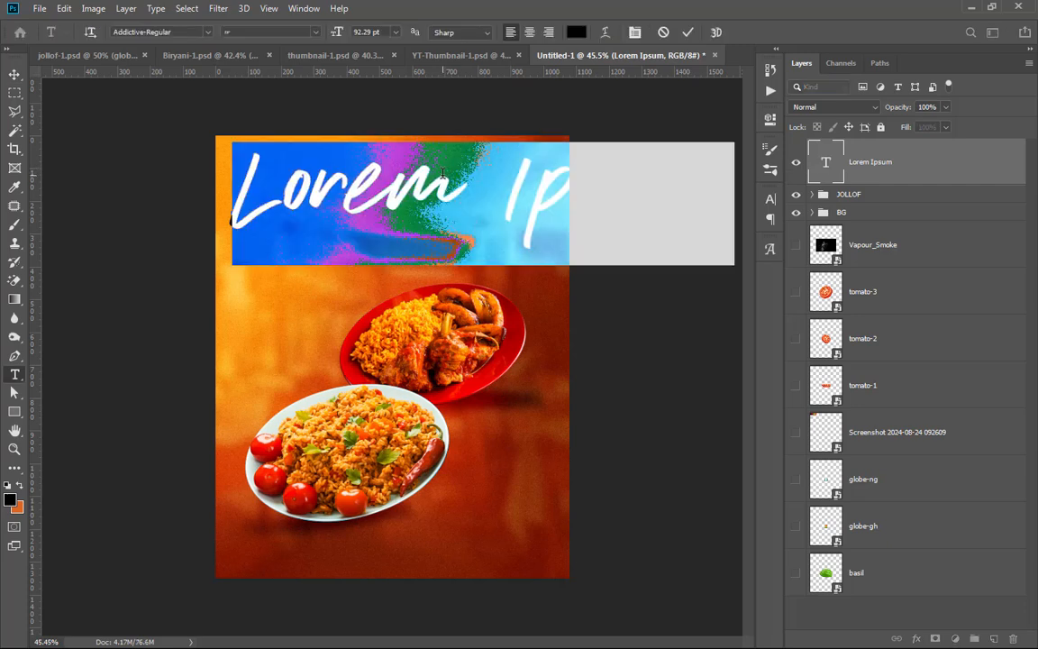
{"action": "type", "text": "end T"}
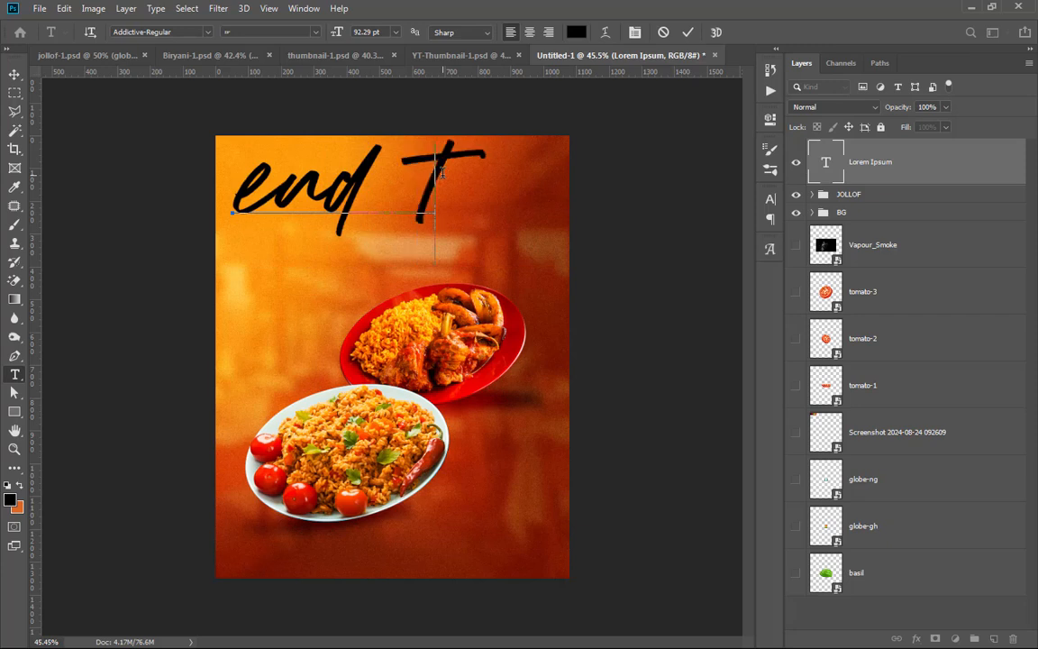
{"action": "type", "text": "he"}
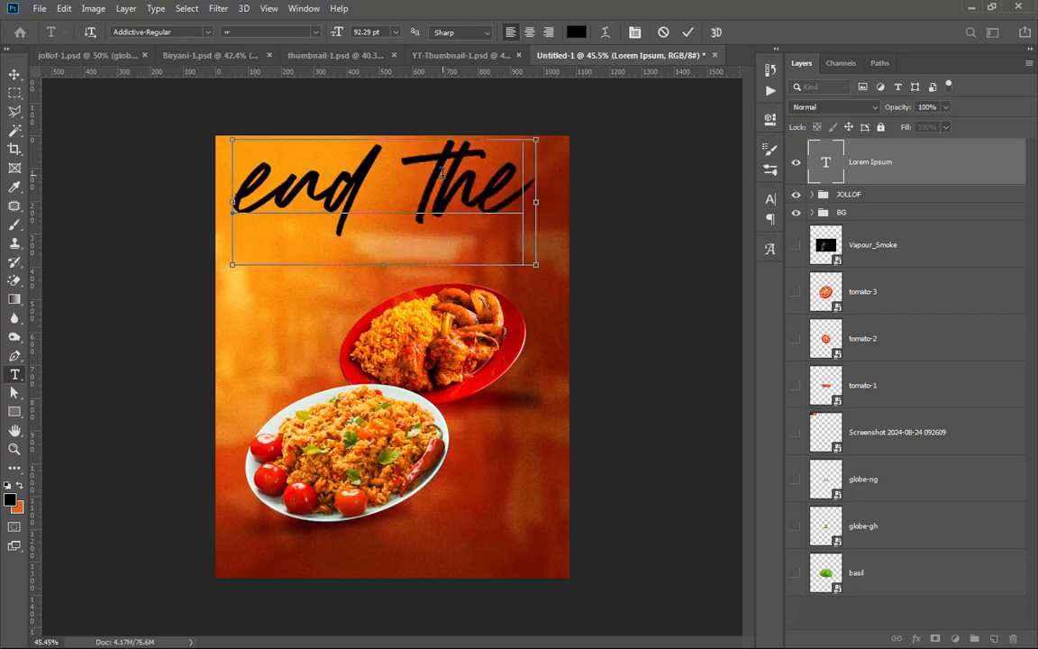
Step: Change the "end the" headline text to the Montserrat Semi Bold font
{"action": "key", "text": "ctrl+a"}
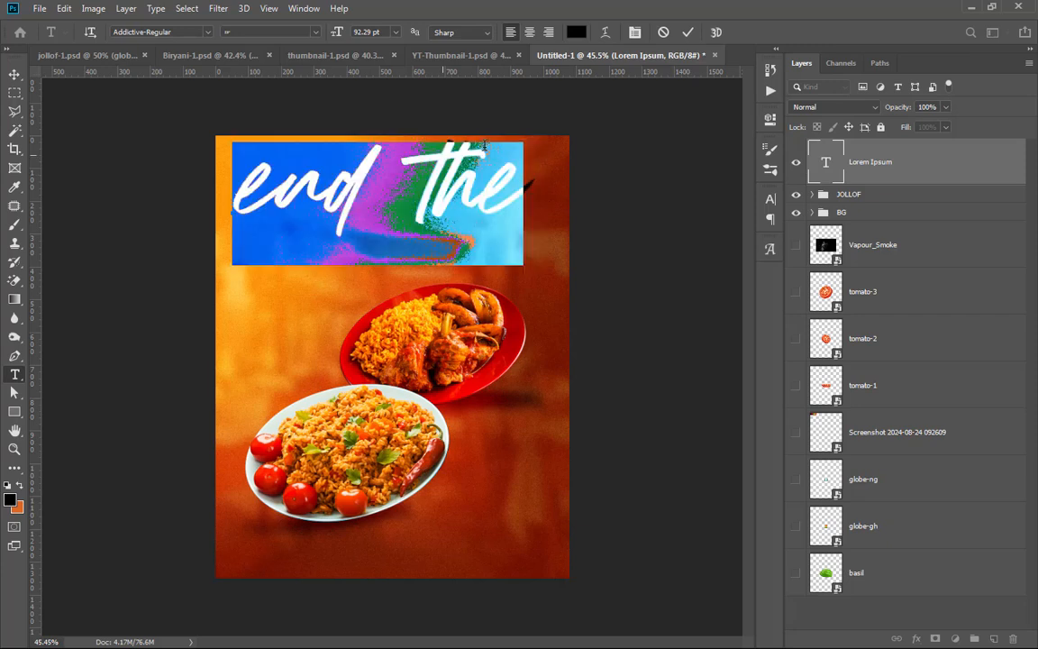
{"action": "left_click", "coordinate": [178, 34]}
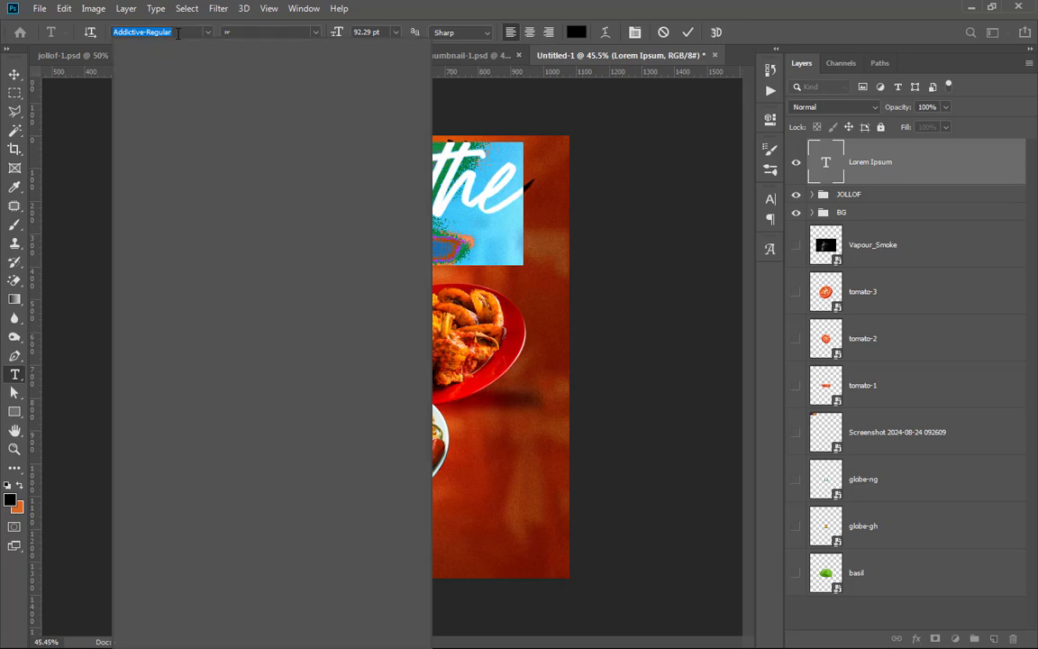
{"action": "type", "text": "montse"}
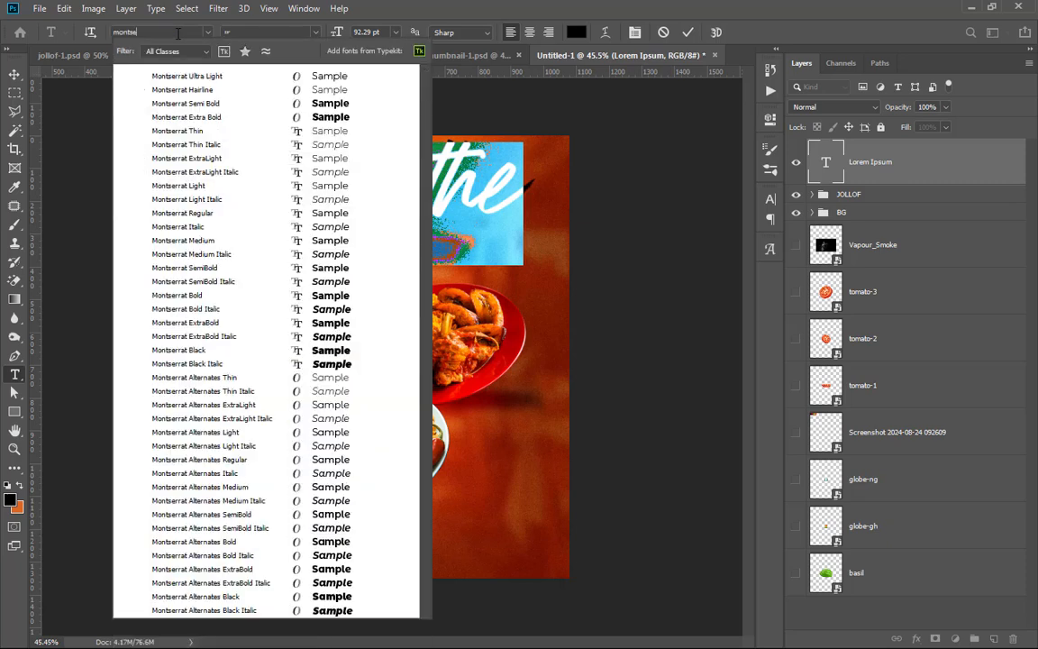
{"action": "left_click", "coordinate": [190, 107]}
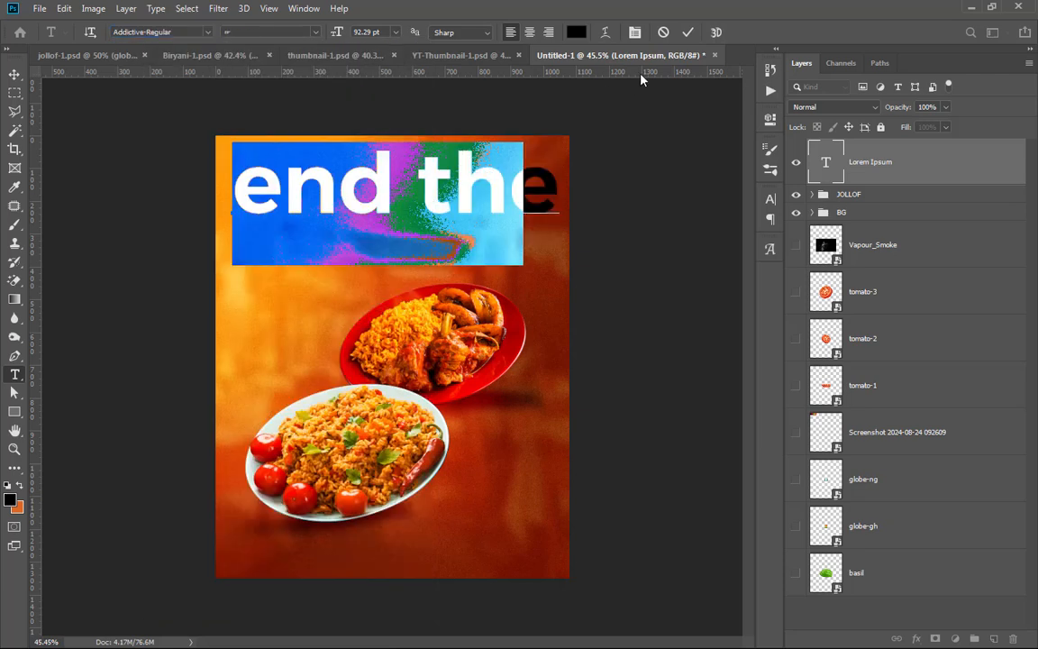
{"action": "left_click", "coordinate": [688, 32]}
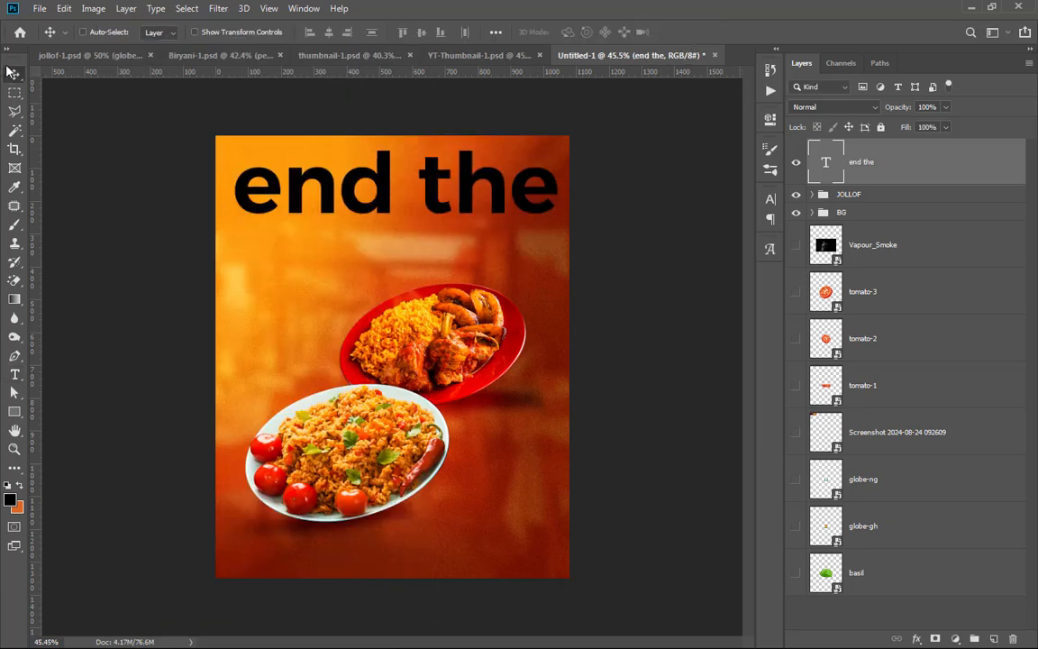
Step: Scale the "end the" text down to 30.80% and keep it near the flyer's upper-left corner
{"action": "key", "text": "ctrl+t"}
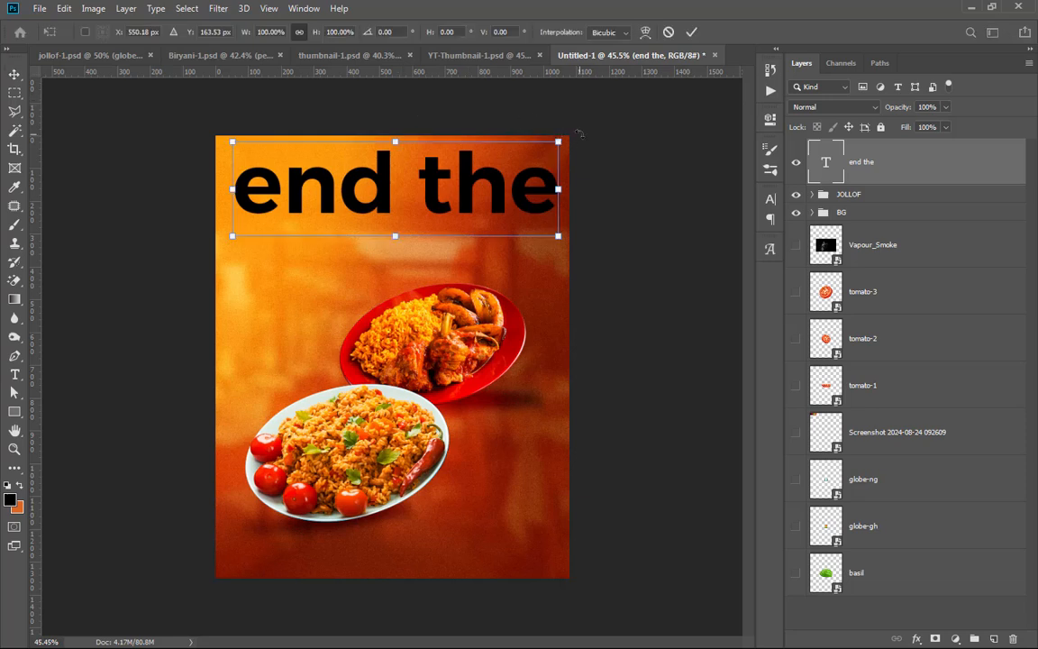
{"action": "left_click_drag", "start_coordinate": [556, 143], "coordinate": [297, 171]}
{"action": "scroll", "coordinate": [315, 171], "scroll_direction": "up", "scroll_amount": 4}
{"action": "scroll", "coordinate": [317, 147], "scroll_direction": "up", "scroll_amount": 1}
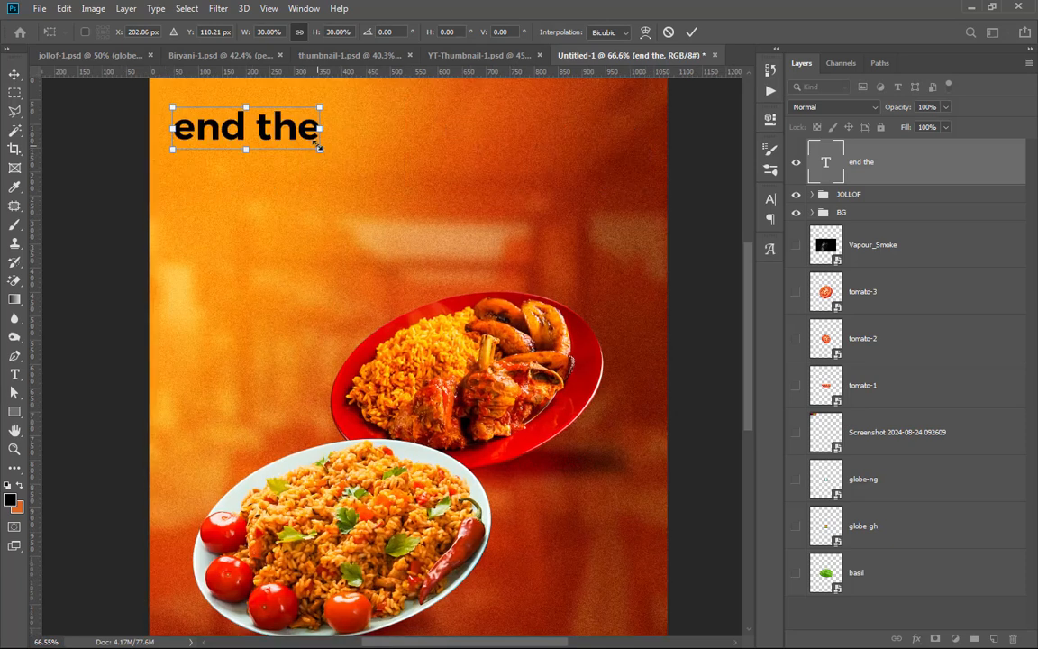
{"action": "left_click", "coordinate": [691, 31]}
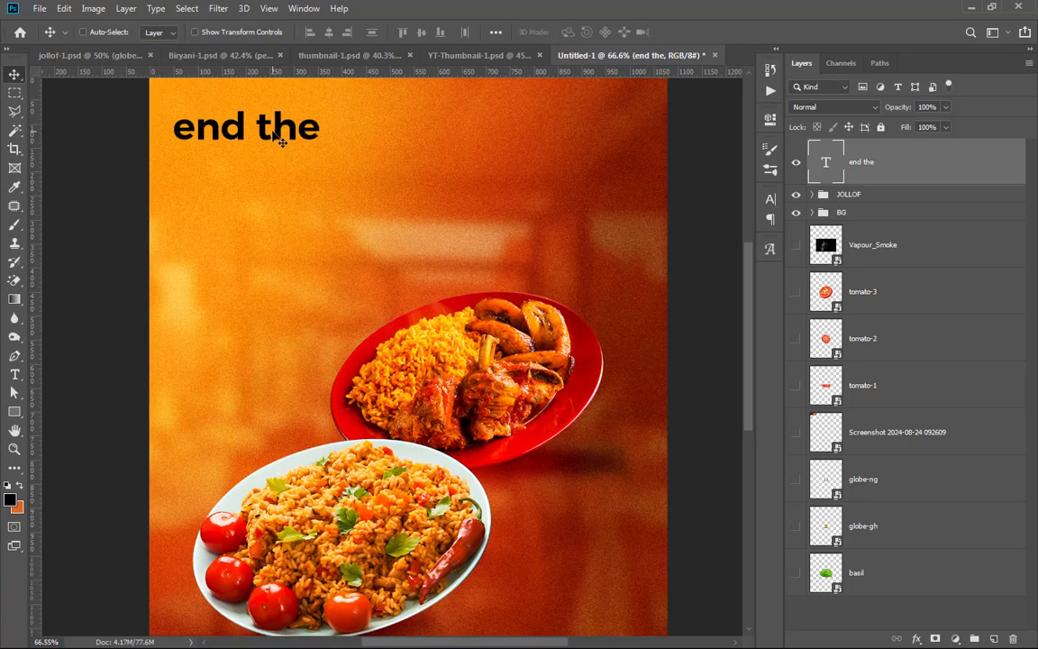
Step: Recolour the "end the" text white (ffffff)
{"action": "double_click", "coordinate": [284, 134]}
{"action": "key", "text": "ctrl+a"}
{"action": "left_click", "coordinate": [576, 33]}
{"action": "type", "text": "ffffff"}
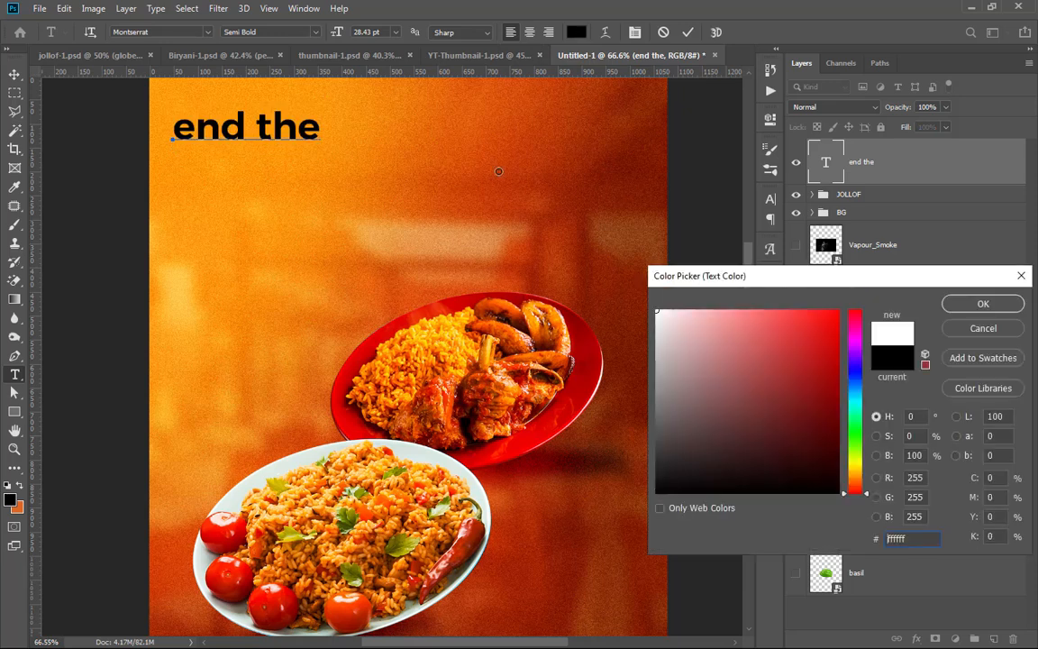
{"action": "left_click", "coordinate": [983, 304]}
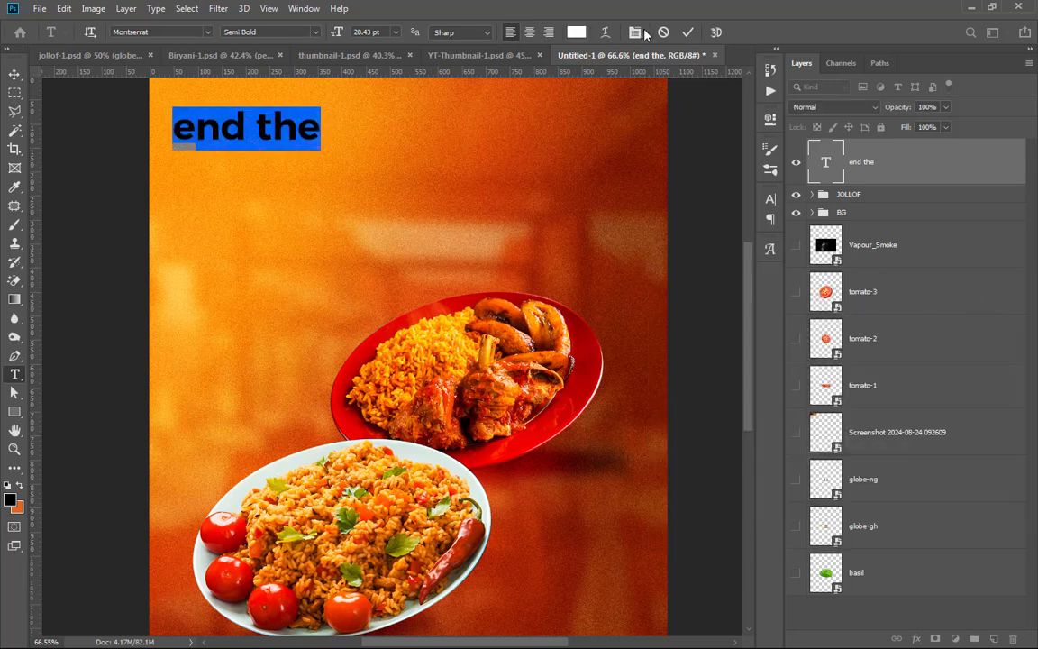
{"action": "left_click", "coordinate": [687, 33]}
{"action": "key", "text": "v"}
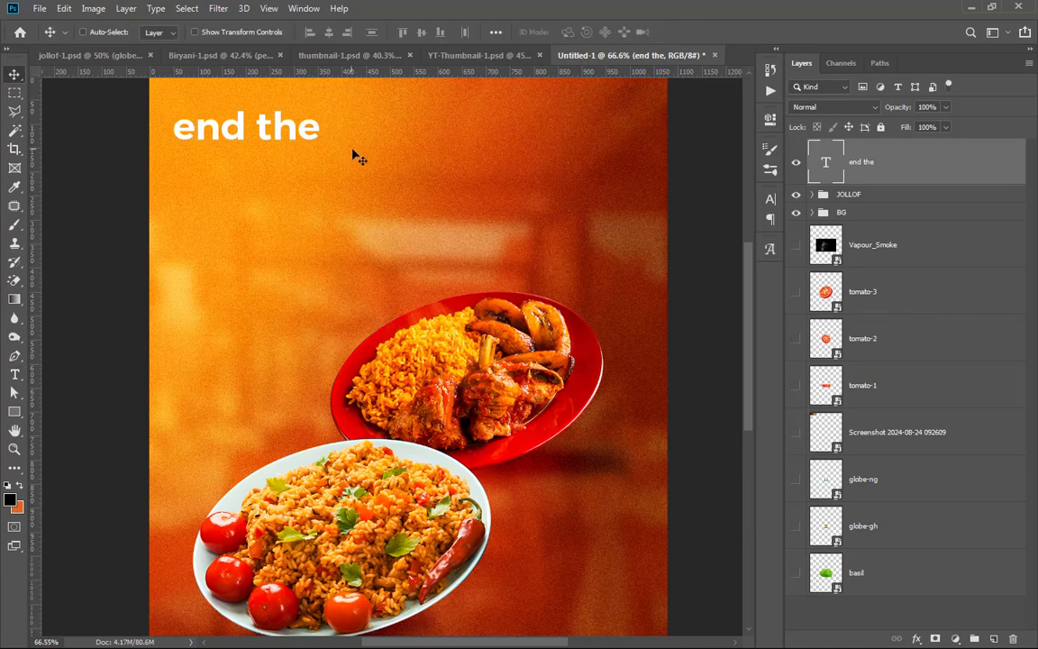
Step: Scale the "end the" text to 78.43% and shift it slightly inward from the flyer's upper-left corner
{"action": "scroll", "coordinate": [353, 158], "scroll_direction": "down", "scroll_amount": 1}
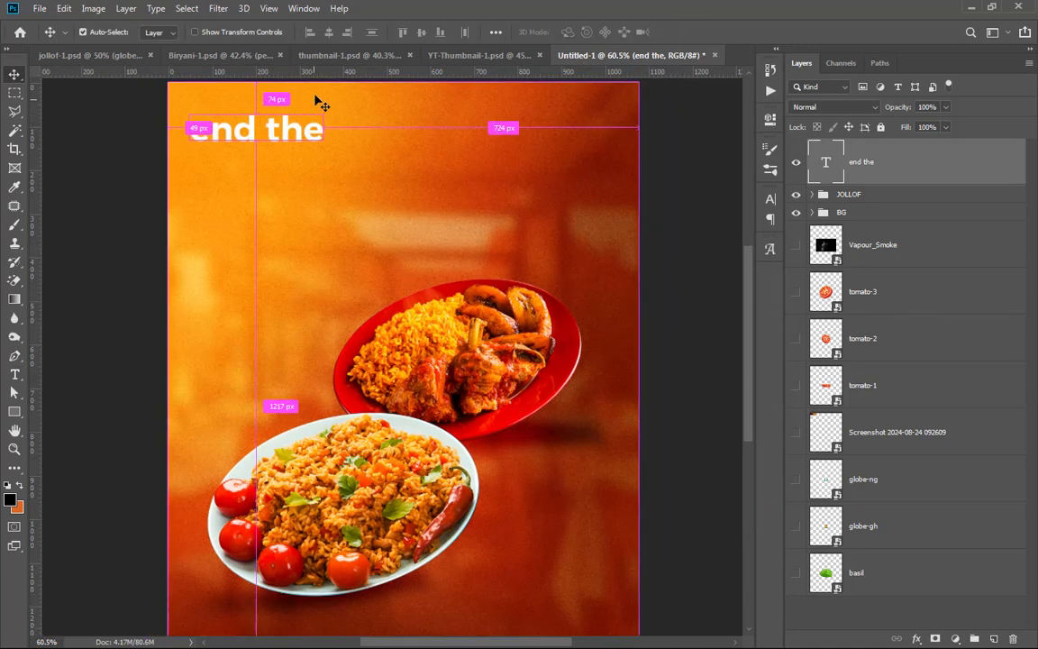
{"action": "key", "text": "ctrl+t"}
{"action": "left_click_drag", "start_coordinate": [320, 110], "coordinate": [294, 122]}
{"action": "left_click_drag", "start_coordinate": [224, 133], "coordinate": [235, 123]}
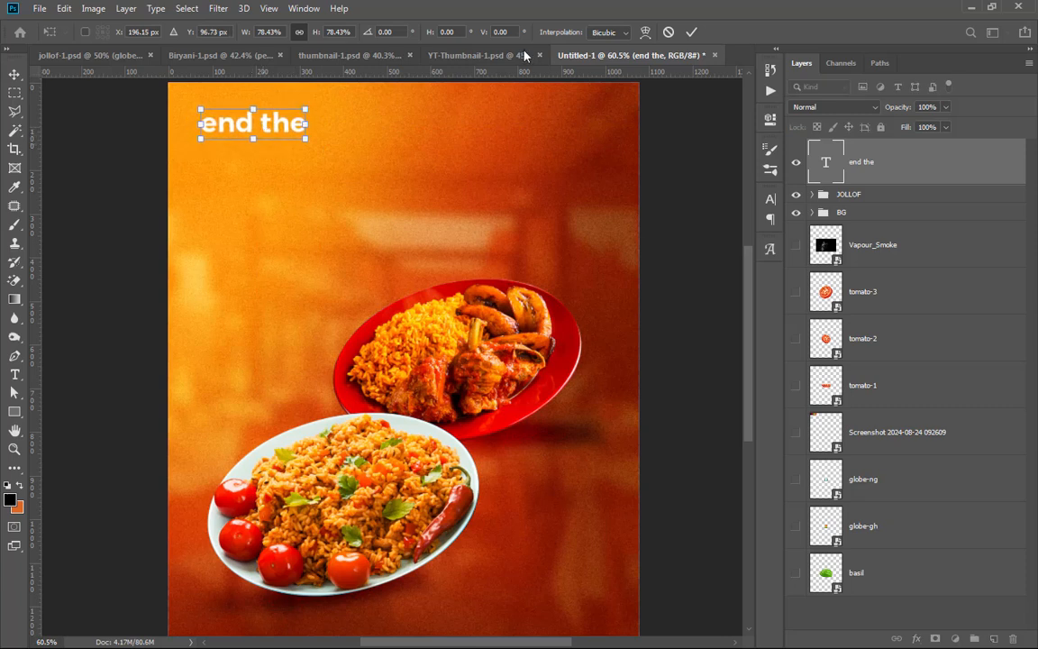
{"action": "left_click", "coordinate": [691, 32]}
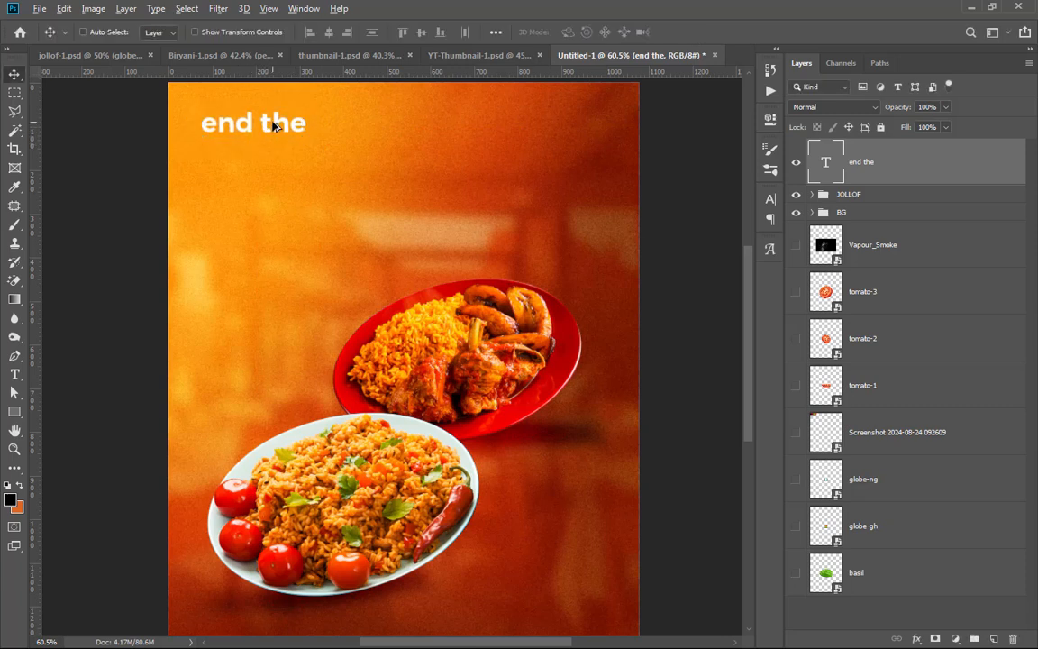
Step: Stack two duplicates of the "end the" line below it and replace the middle line's text with "JOLLOF"
{"action": "left_click_drag", "start_coordinate": [274, 134], "coordinate": [287, 174]}
{"action": "key", "text": "t"}
{"action": "left_click", "coordinate": [287, 153]}
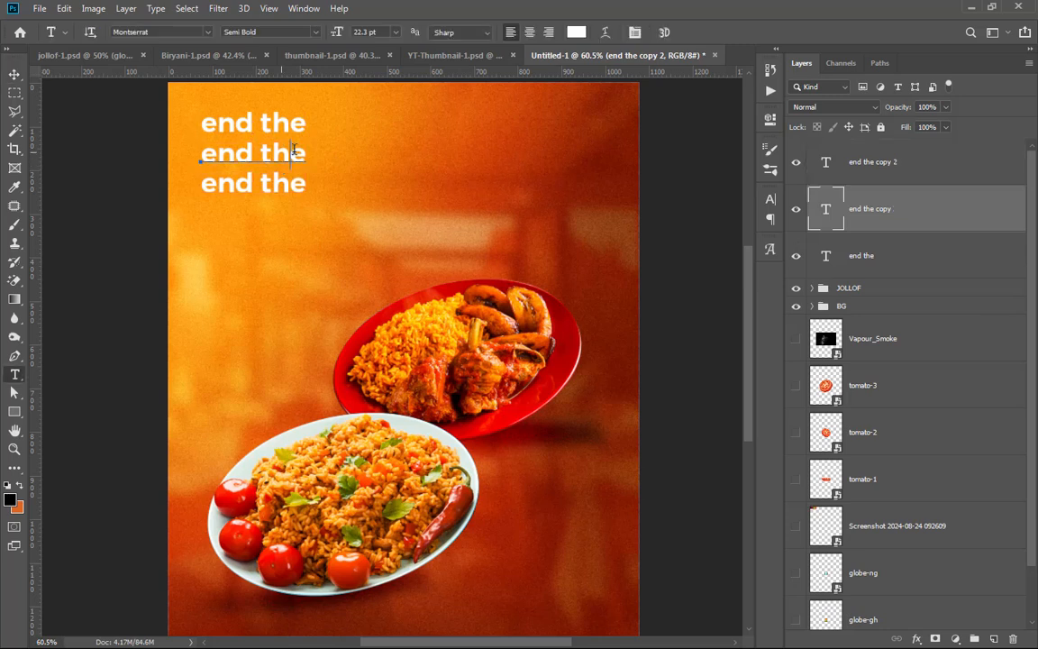
{"action": "left_click_drag", "start_coordinate": [303, 151], "coordinate": [160, 150]}
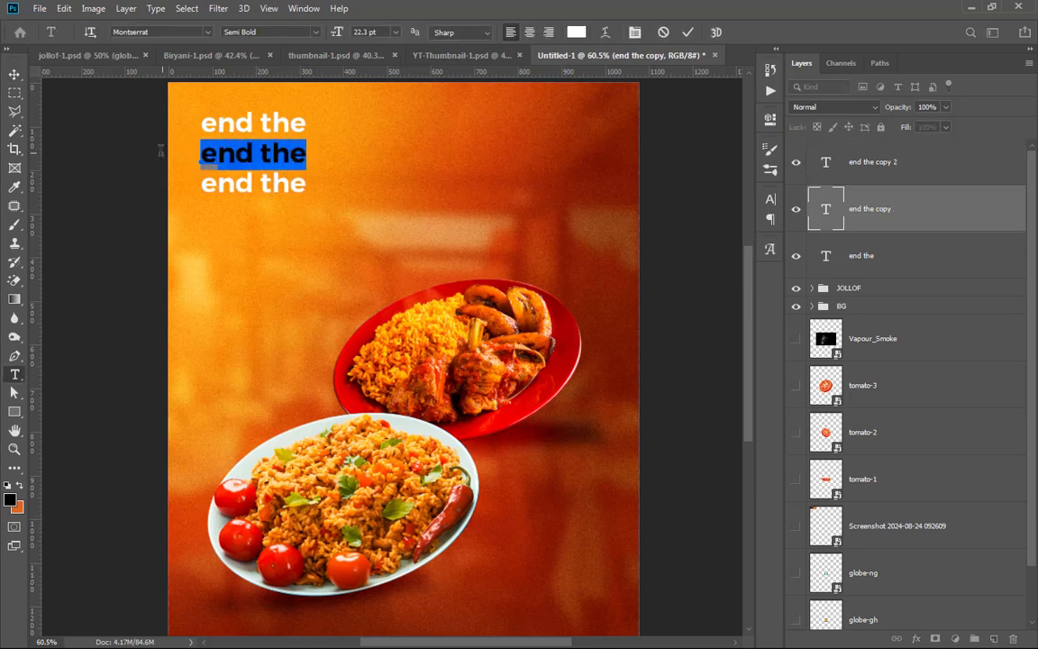
{"action": "type", "text": "JOL"}
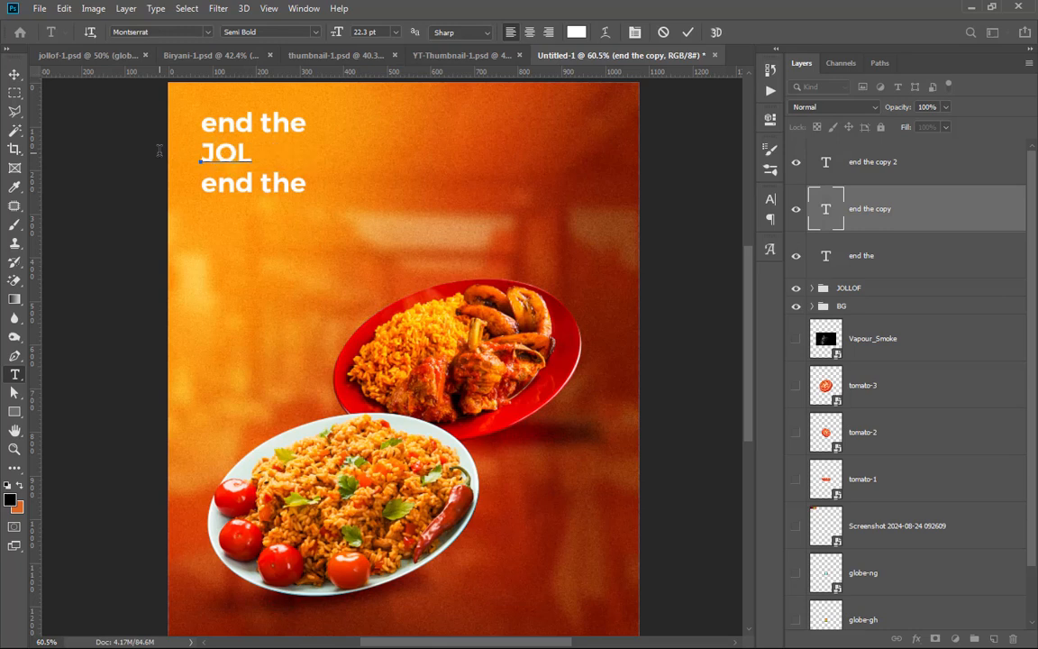
{"action": "type", "text": "OF"}
{"action": "key", "text": "Delete"}
{"action": "key", "text": "Delete"}
{"action": "type", "text": "LOF"}
Step: Set the JOLLOF line's font weight to Extra Bold
{"action": "key", "text": "ctrl+a"}
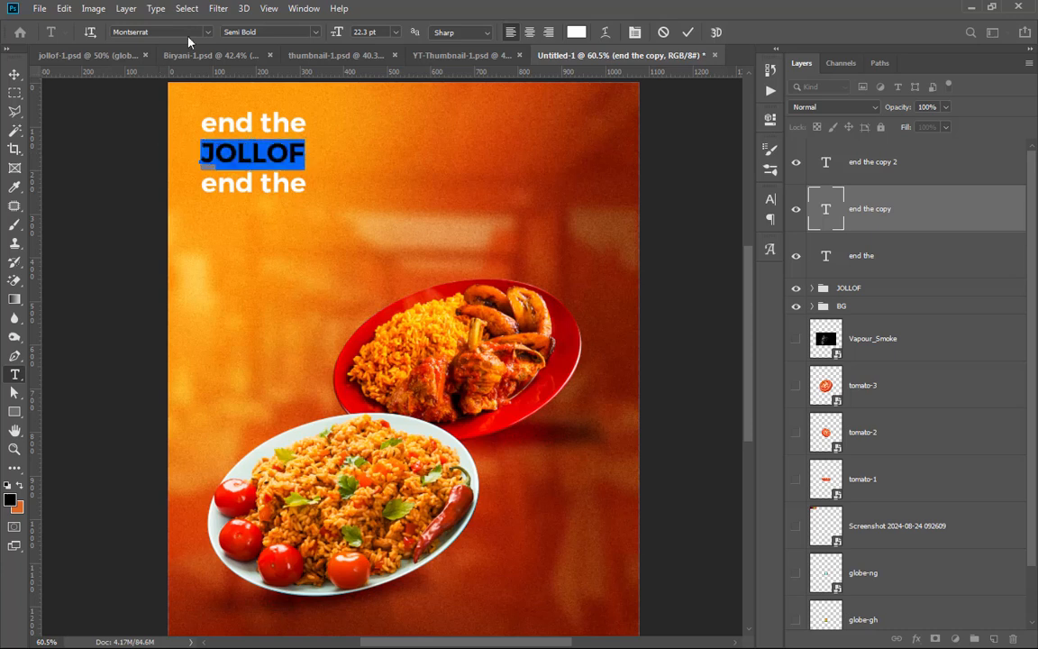
{"action": "left_click", "coordinate": [316, 32]}
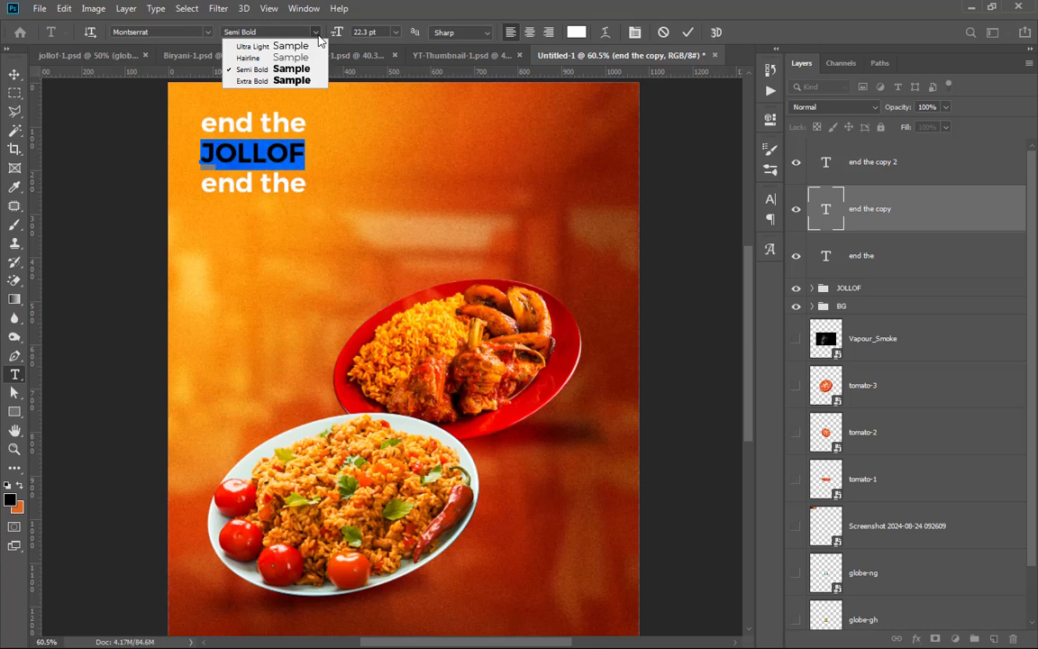
{"action": "left_click", "coordinate": [307, 85]}
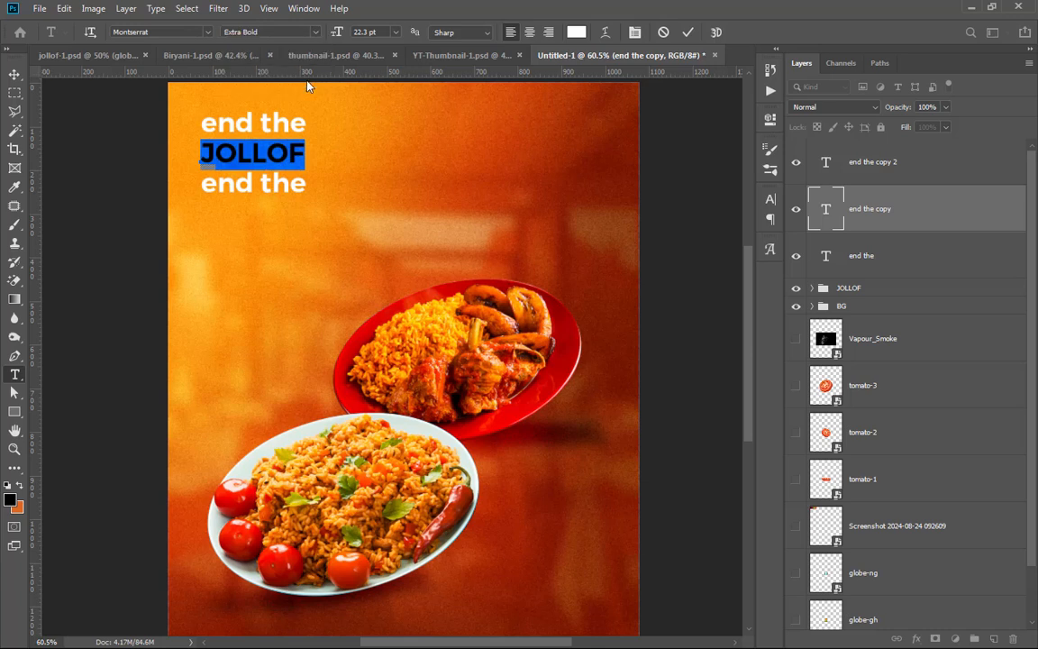
{"action": "left_click", "coordinate": [687, 32]}
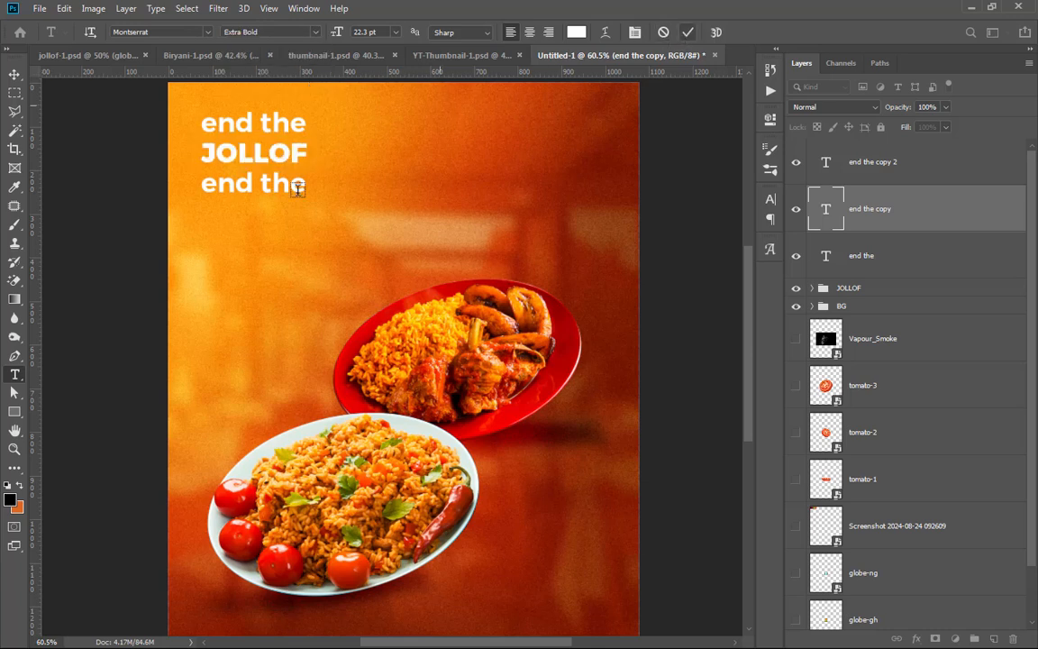
Step: Replace the lowest "end the" copy with the text "DEBATE"
{"action": "left_click", "coordinate": [296, 185]}
{"action": "triple_click", "coordinate": [249, 188]}
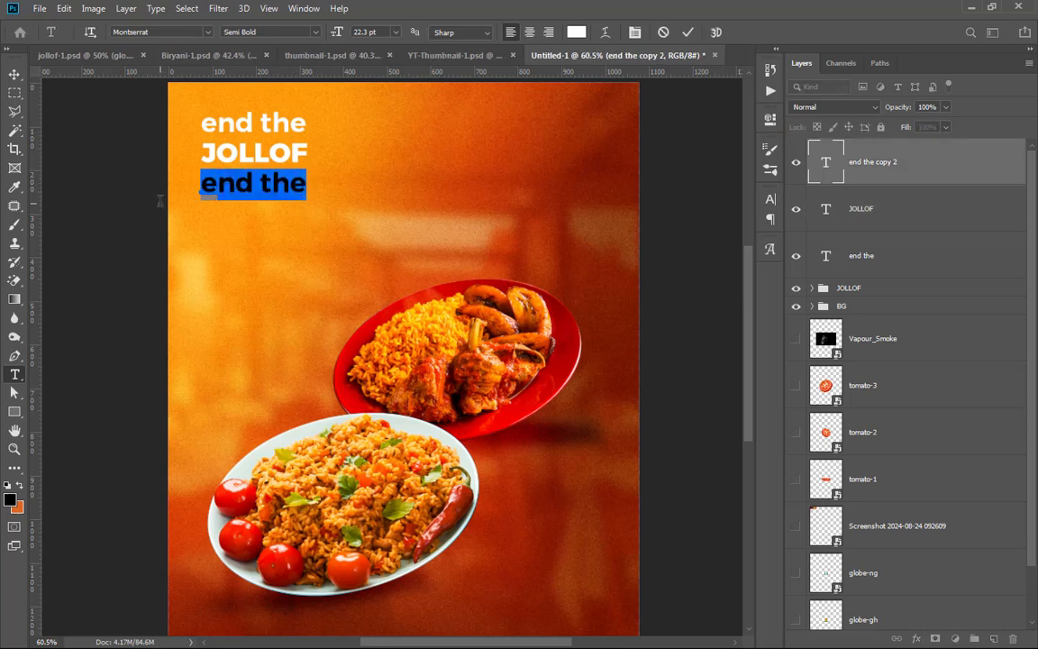
{"action": "type", "text": "DE"}
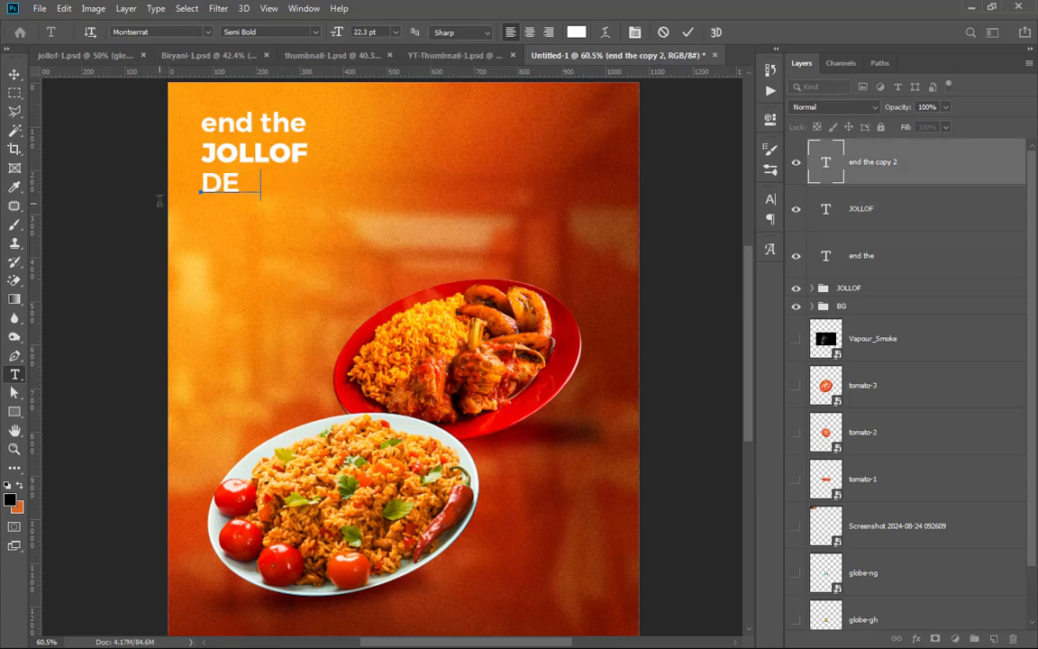
{"action": "type", "text": "DATE"}
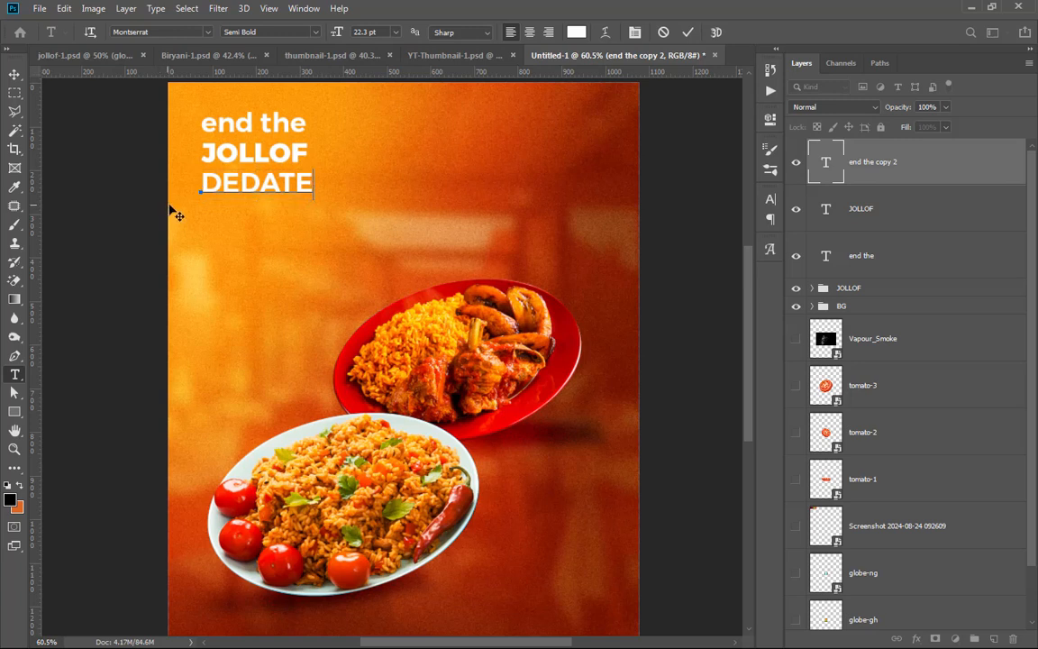
{"action": "left_click_drag", "start_coordinate": [255, 178], "coordinate": [242, 180]}
{"action": "type", "text": "B"}
{"action": "left_click", "coordinate": [690, 33]}
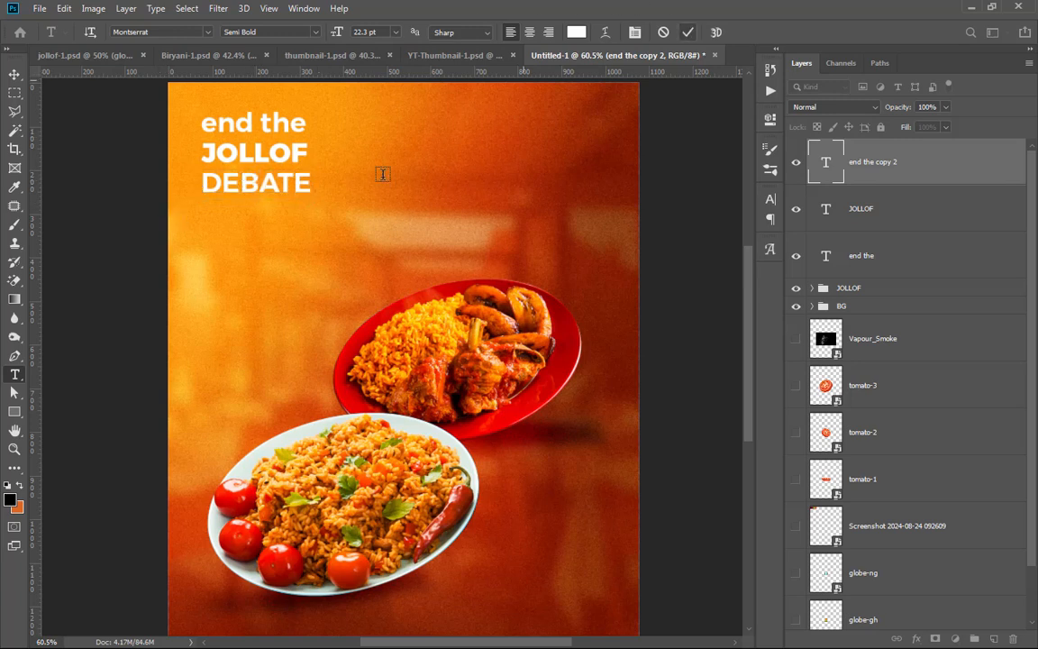
Step: Set the DEBATE line's font weight to Extra Bold
{"action": "left_click_drag", "start_coordinate": [313, 180], "coordinate": [187, 181]}
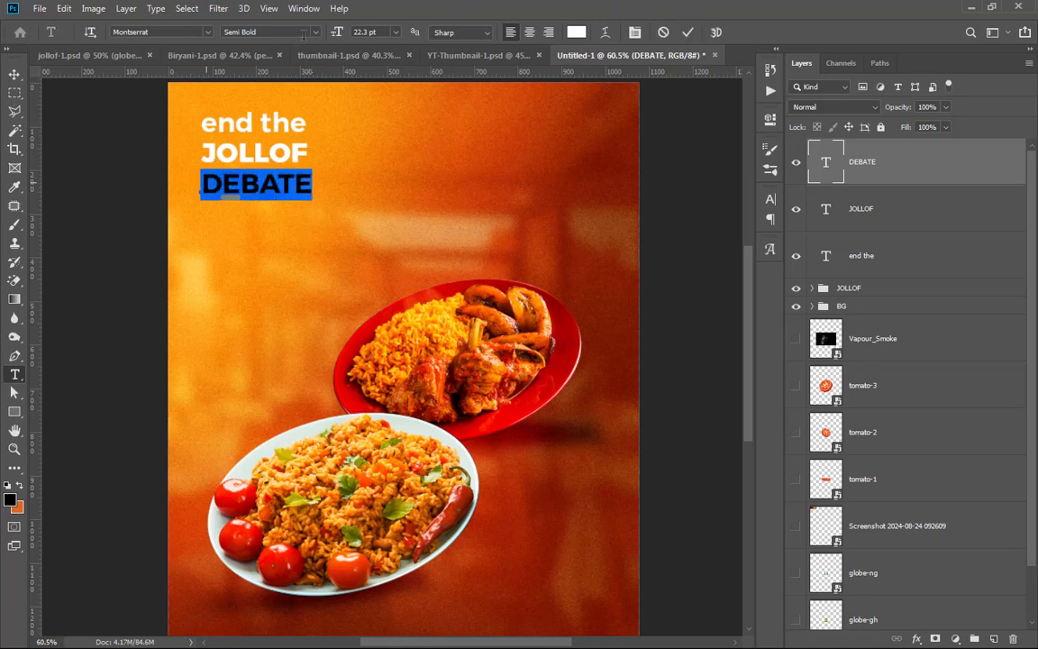
{"action": "left_click", "coordinate": [282, 32]}
{"action": "left_click", "coordinate": [293, 76]}
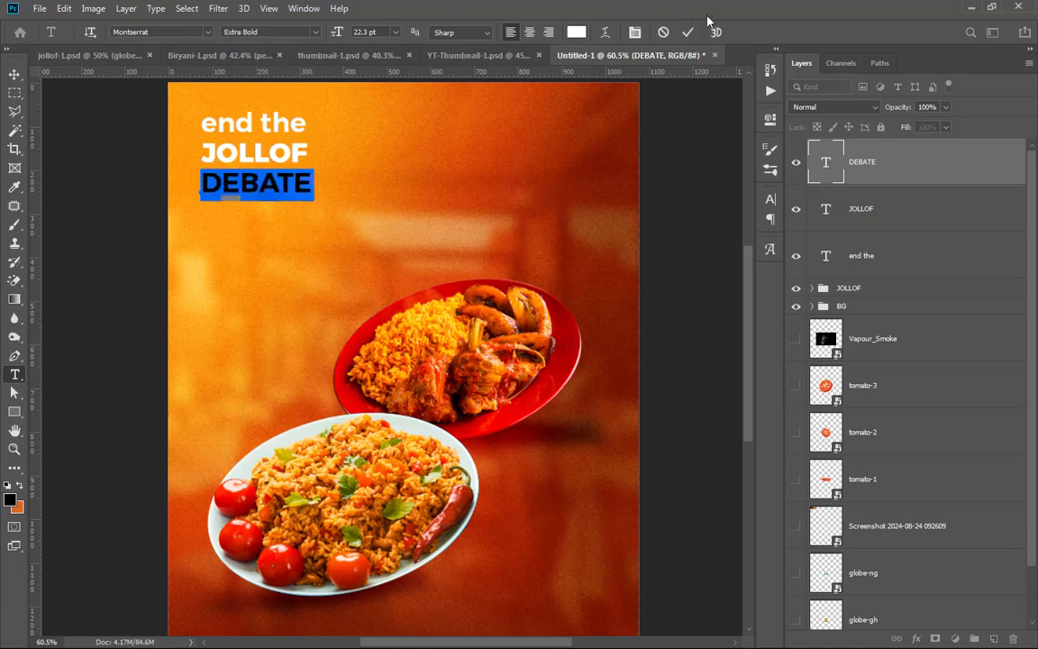
{"action": "left_click", "coordinate": [15, 74]}
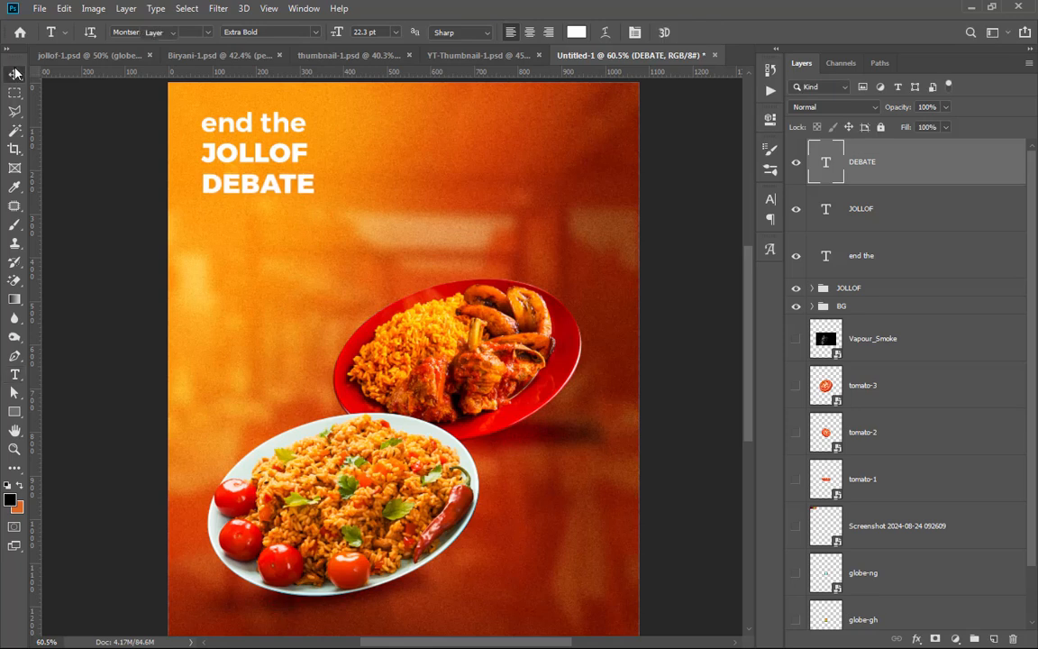
Step: Move the JOLLOF and DEBATE lines up to tighten the spacing between the three headline lines
{"action": "scroll", "coordinate": [256, 130], "scroll_direction": "up", "scroll_amount": 4}
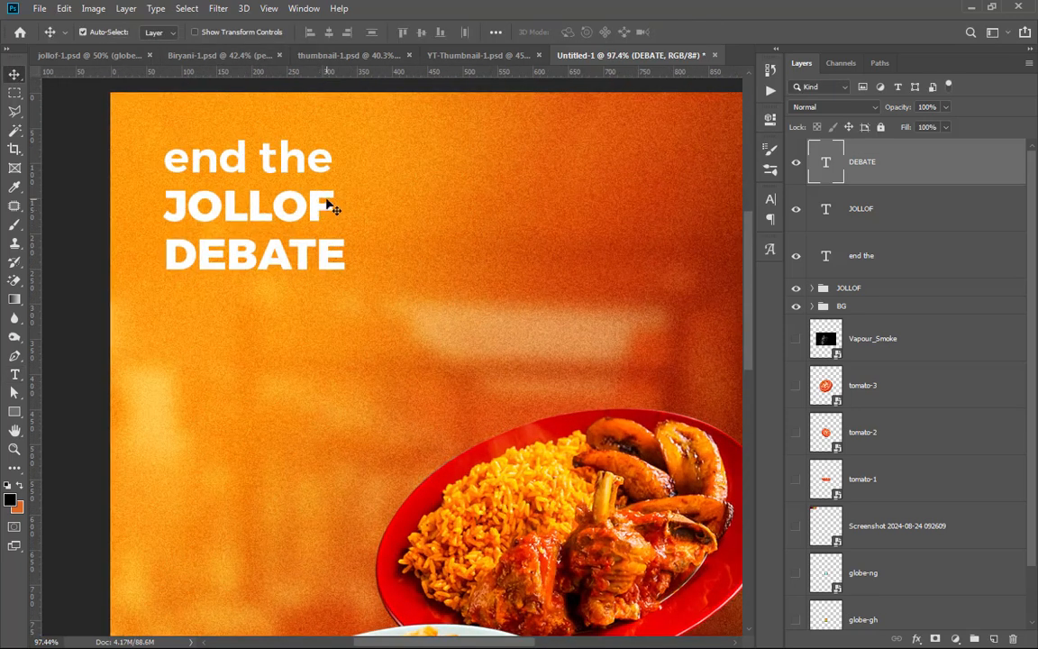
{"action": "left_click", "coordinate": [329, 206], "text": "ctrl"}
{"action": "left_click_drag", "start_coordinate": [331, 204], "coordinate": [327, 194]}
{"action": "left_click", "coordinate": [339, 254], "text": "ctrl"}
{"action": "left_click_drag", "start_coordinate": [341, 255], "coordinate": [339, 238]}
Step: Scale the JOLLOF line to 107.61% so its width matches the DEBATE line below it
{"action": "left_click_drag", "start_coordinate": [328, 196], "coordinate": [345, 169]}
{"action": "key", "text": "ctrl+t"}
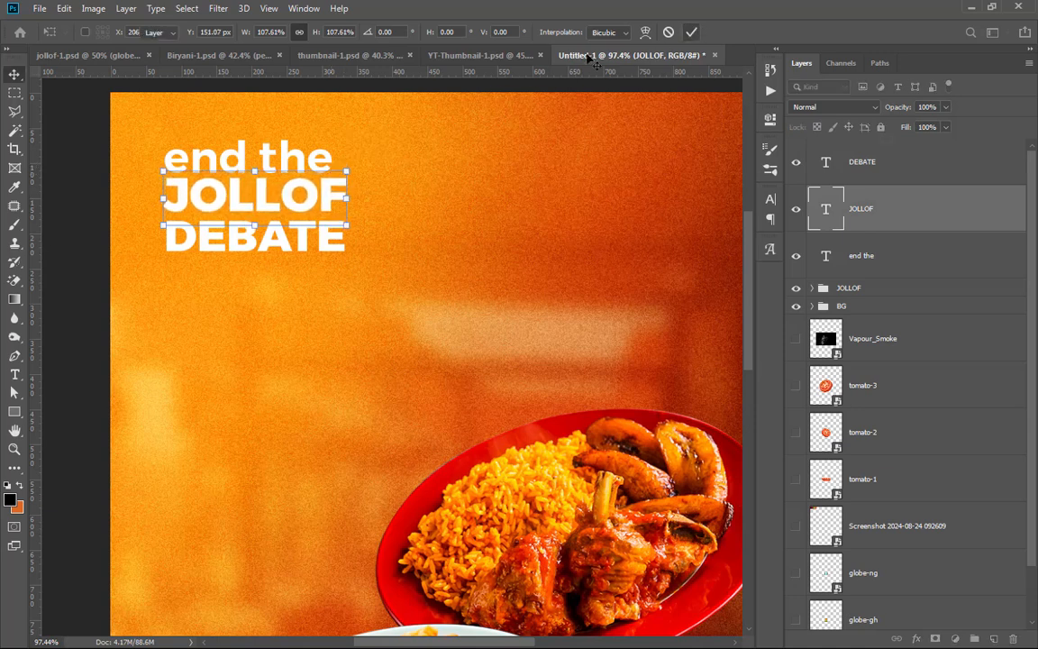
{"action": "key", "text": "Return"}
{"action": "key", "text": "t"}
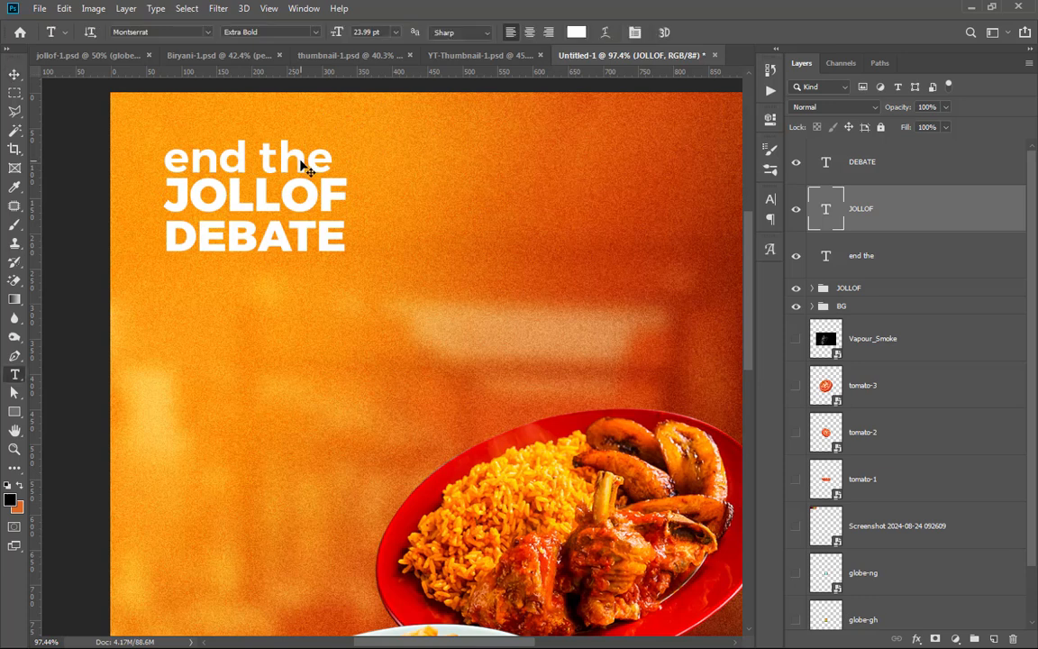
{"action": "left_click", "coordinate": [304, 162]}
{"action": "left_click", "coordinate": [686, 32]}
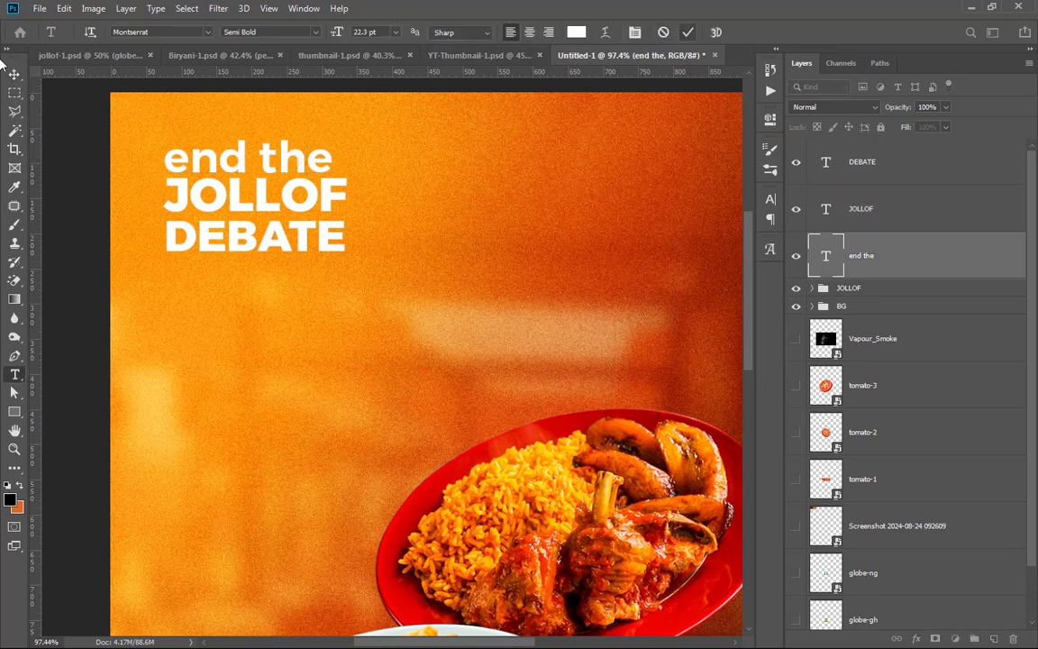
{"action": "key", "text": "v"}
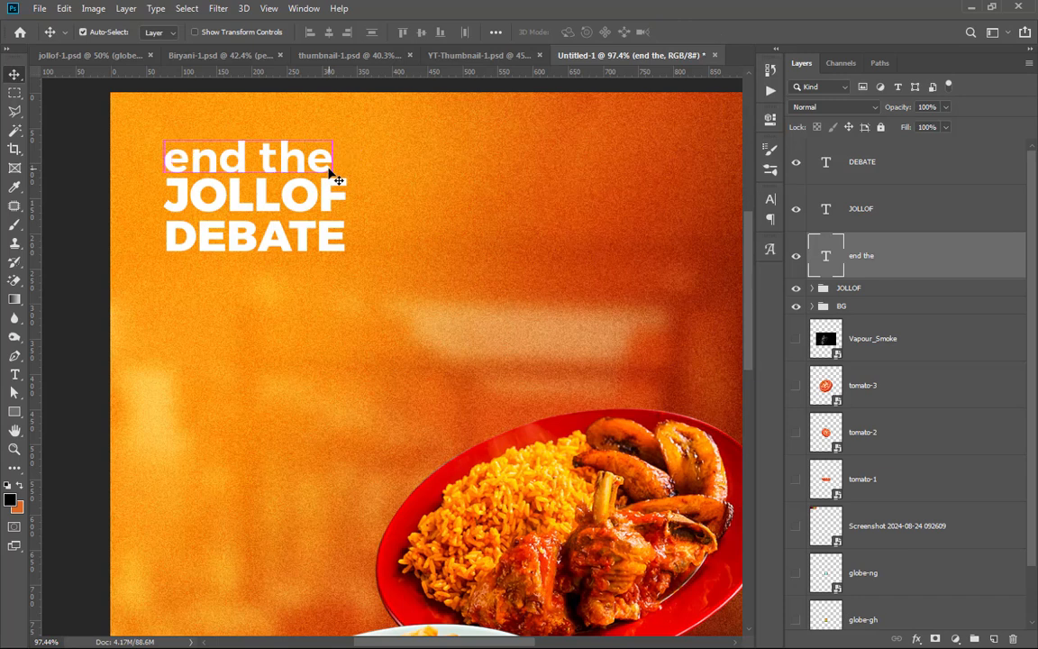
{"action": "key", "text": "ctrl+t"}
{"action": "left_click_drag", "start_coordinate": [343, 130], "coordinate": [348, 128]}
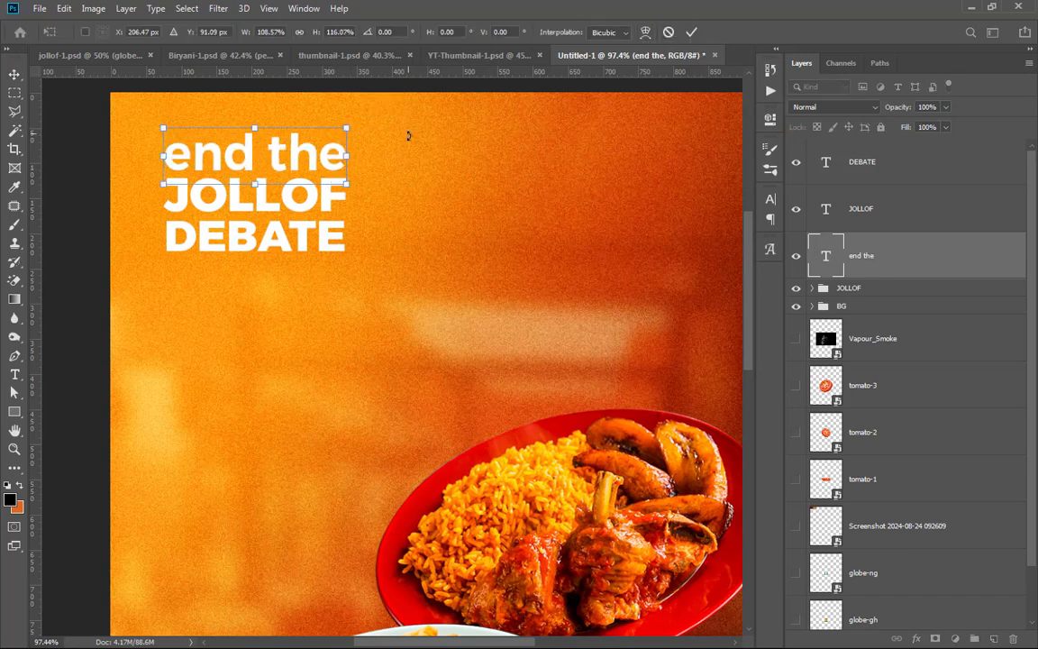
{"action": "left_click", "coordinate": [668, 33]}
{"action": "left_click_drag", "start_coordinate": [296, 166], "coordinate": [297, 167]}
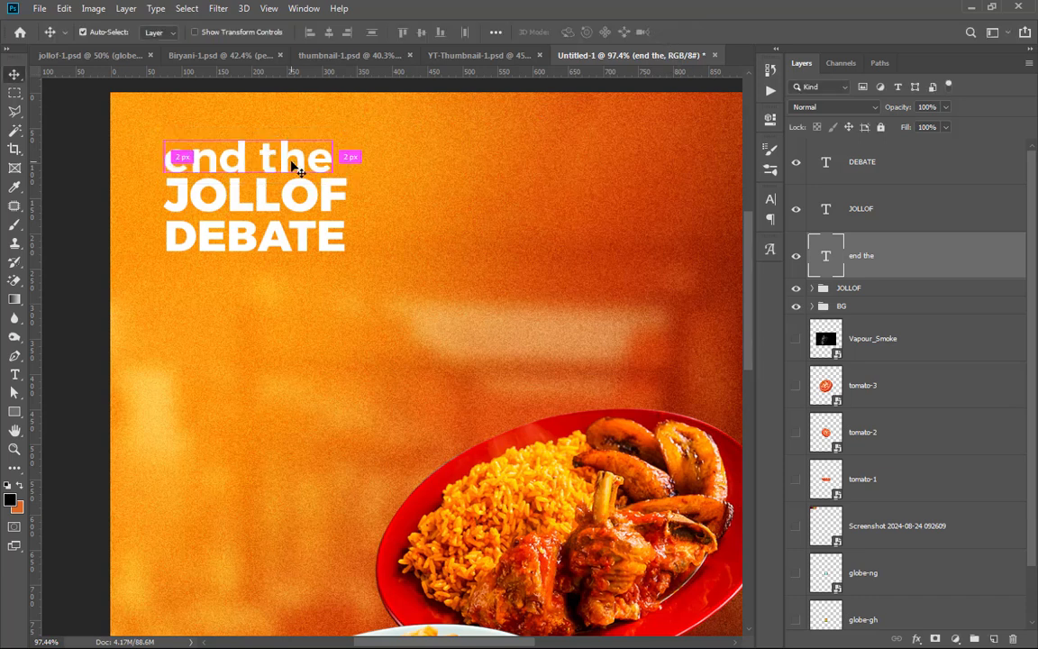
Step: Hide the rulers and scale the "end the" line to 109.03% to match the width of the JOLLOF line
{"action": "key", "text": "ctrl+r"}
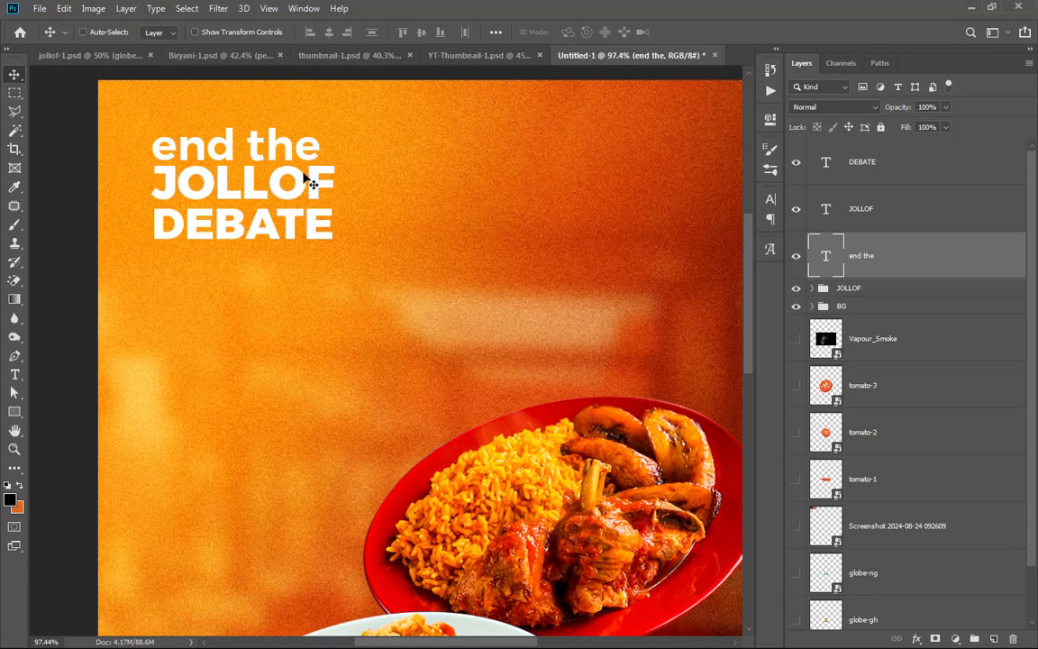
{"action": "scroll", "coordinate": [311, 194], "scroll_direction": "down", "scroll_amount": 2}
{"action": "scroll", "coordinate": [296, 155], "scroll_direction": "up", "scroll_amount": 2}
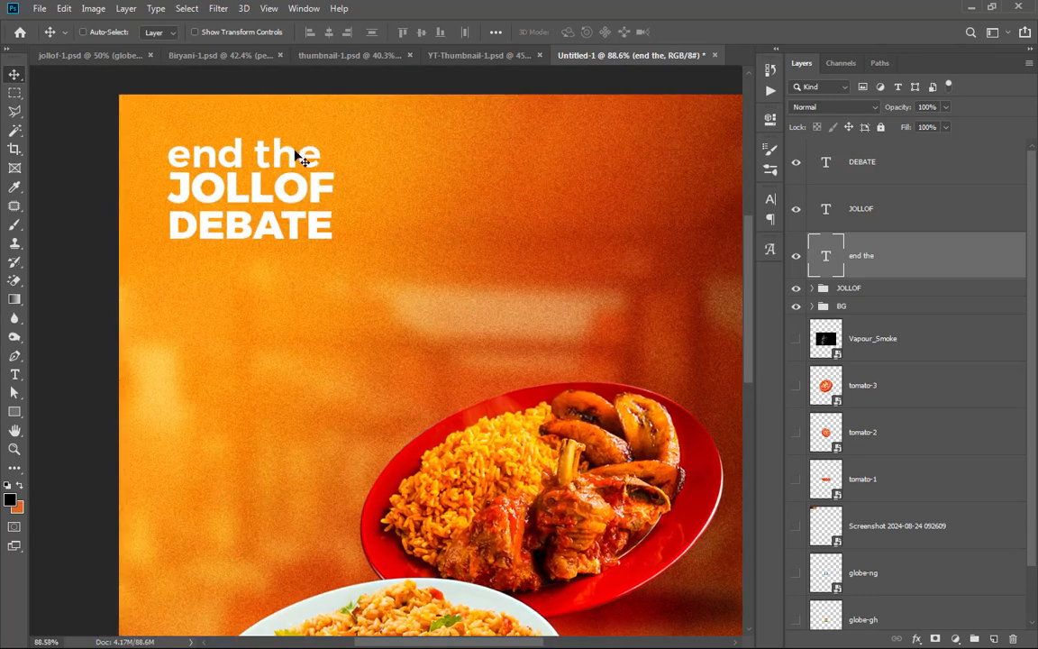
{"action": "key", "text": "ctrl"}
{"action": "key", "text": "ctrl+t"}
{"action": "left_click_drag", "start_coordinate": [319, 133], "coordinate": [332, 127]}
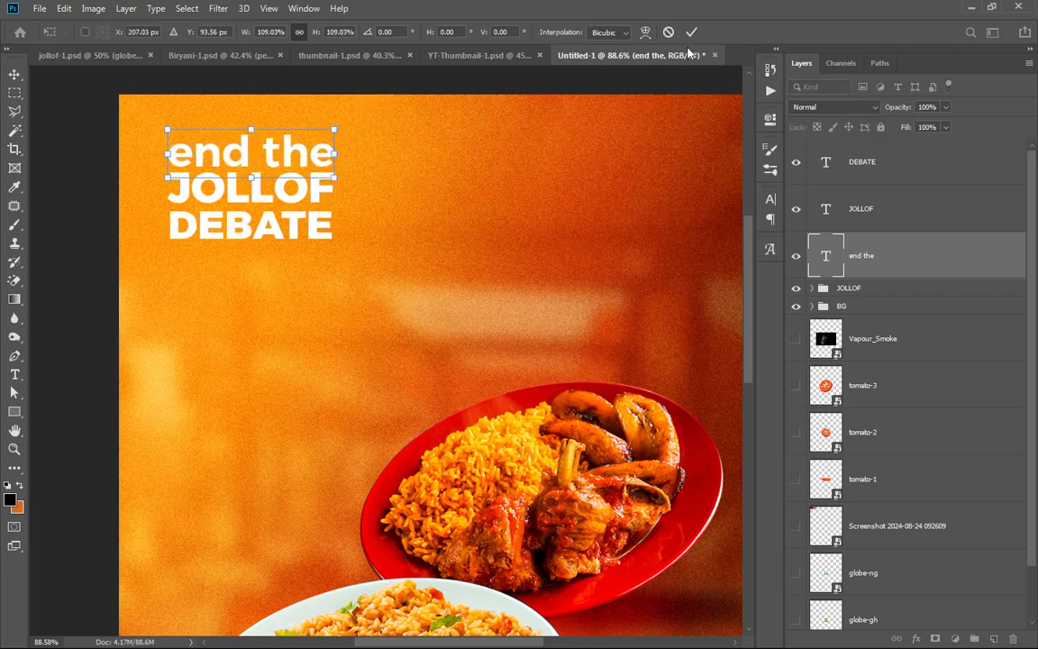
{"action": "key", "text": "Return"}
Step: Duplicate the "end the" line below the DEBATE line and replace the copy's text with "lets"
{"action": "left_click_drag", "start_coordinate": [273, 151], "coordinate": [276, 314]}
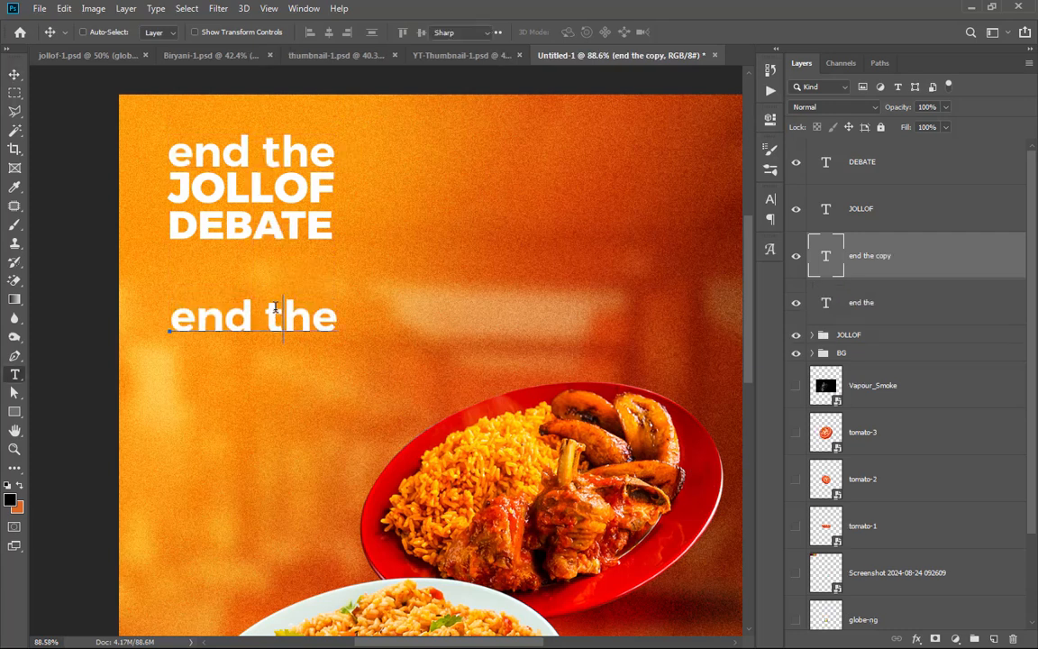
{"action": "double_click", "coordinate": [275, 313]}
{"action": "type", "text": "lets"}
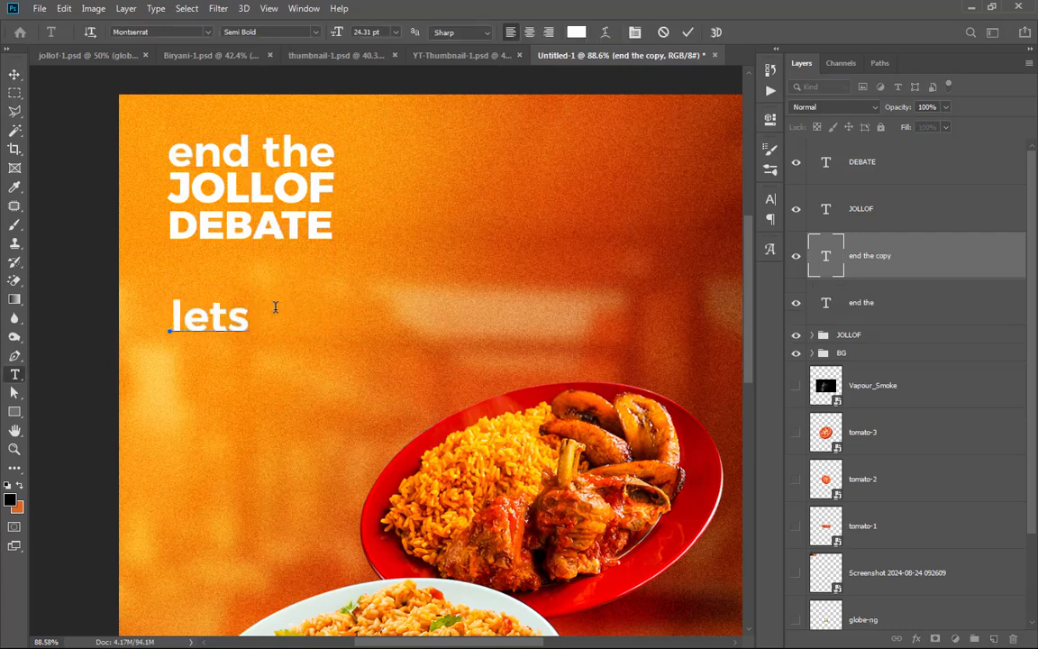
Step: Color the "lets" text red (#ec0b00), sampled from the red plate
{"action": "key", "text": "ctrl+a"}
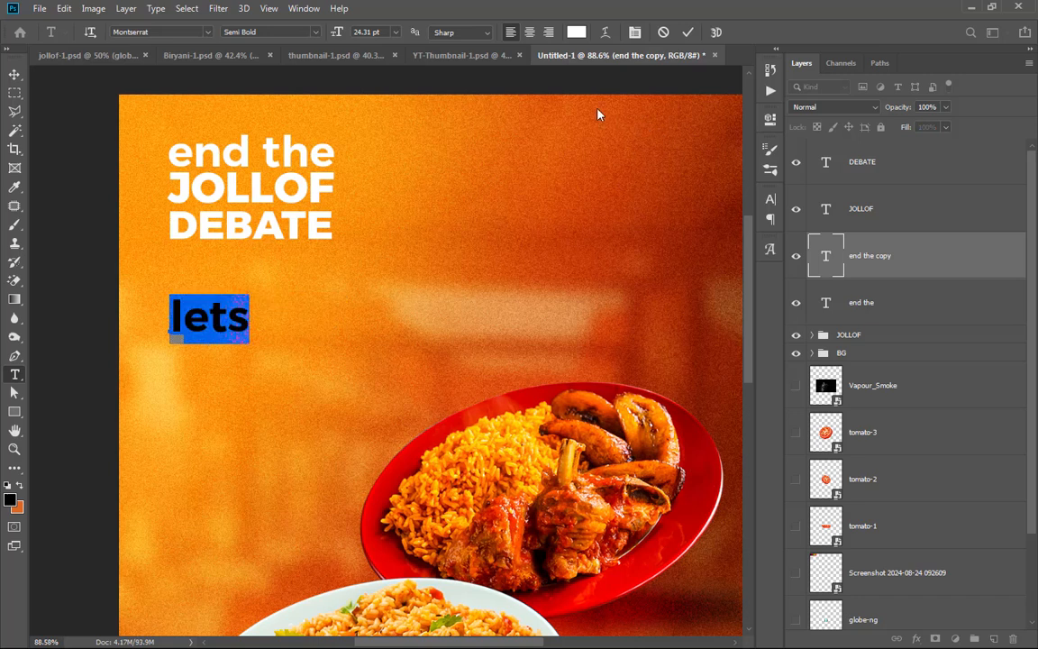
{"action": "left_click", "coordinate": [578, 34]}
{"action": "left_click", "coordinate": [631, 562]}
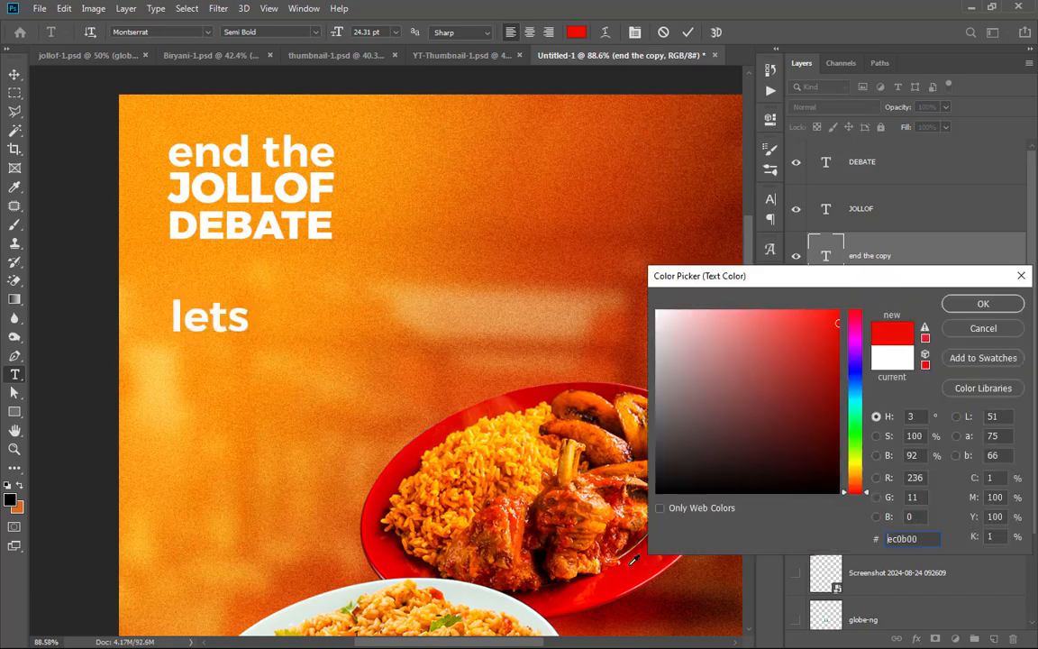
{"action": "left_click", "coordinate": [985, 304]}
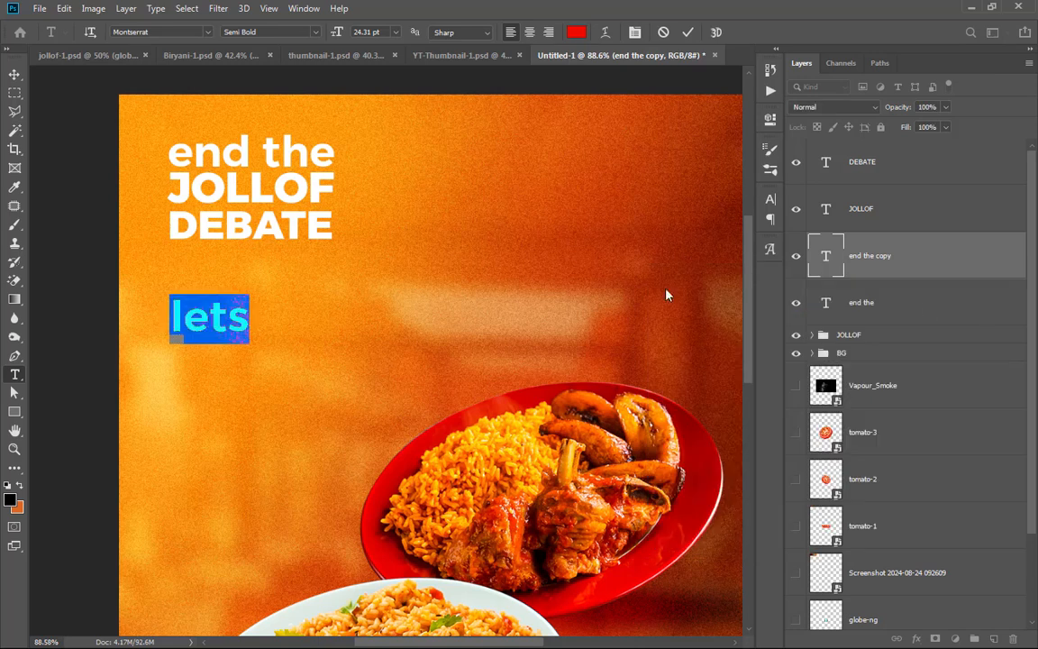
{"action": "left_click", "coordinate": [687, 32]}
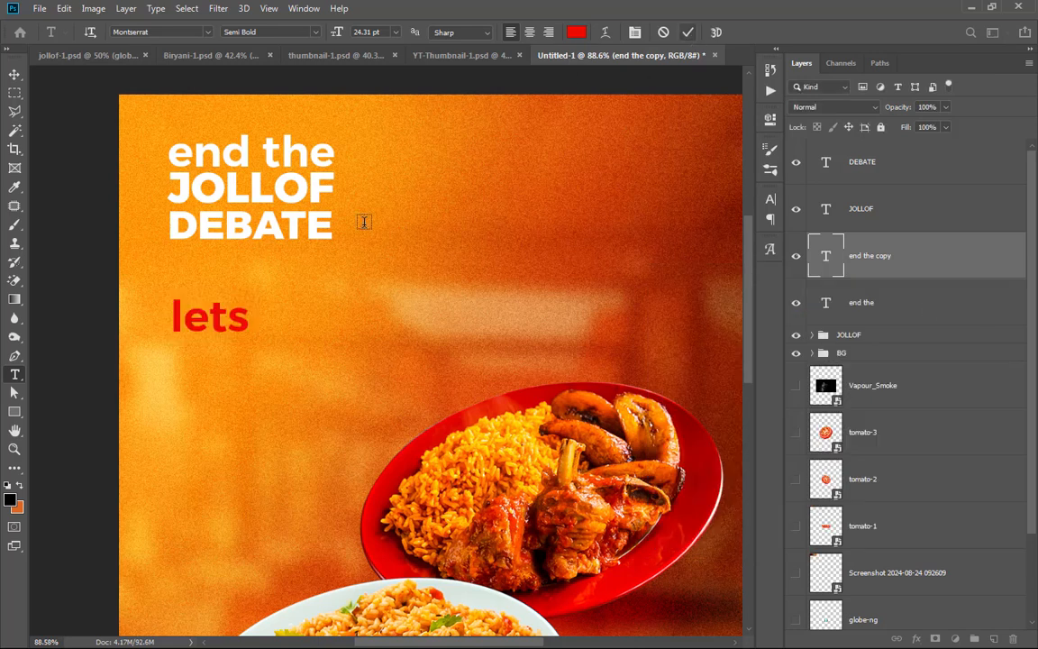
{"action": "key", "text": "v"}
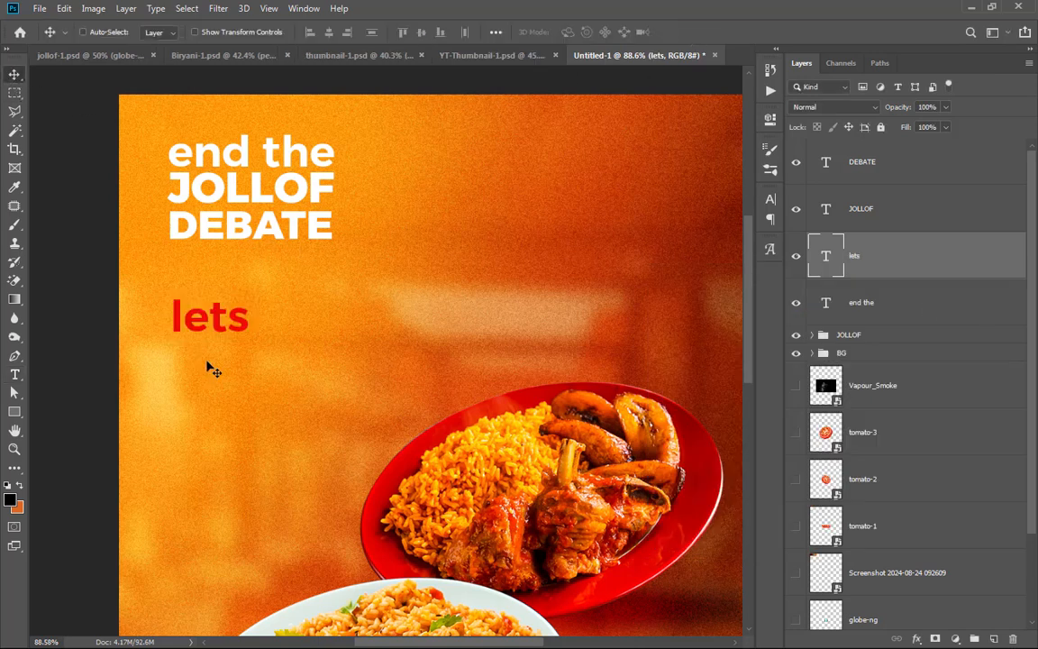
Step: Set the font of the "lets" text to Addictive-Regular
{"action": "key", "text": "t"}
{"action": "left_click", "coordinate": [247, 312]}
{"action": "left_click_drag", "start_coordinate": [249, 312], "coordinate": [155, 313]}
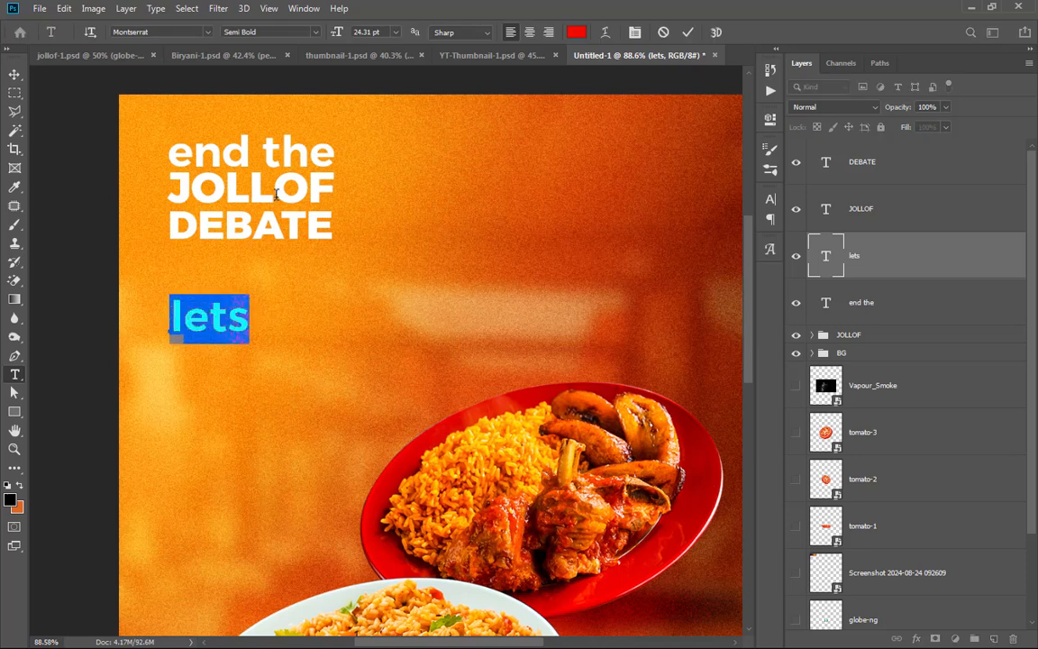
{"action": "left_click", "coordinate": [207, 33]}
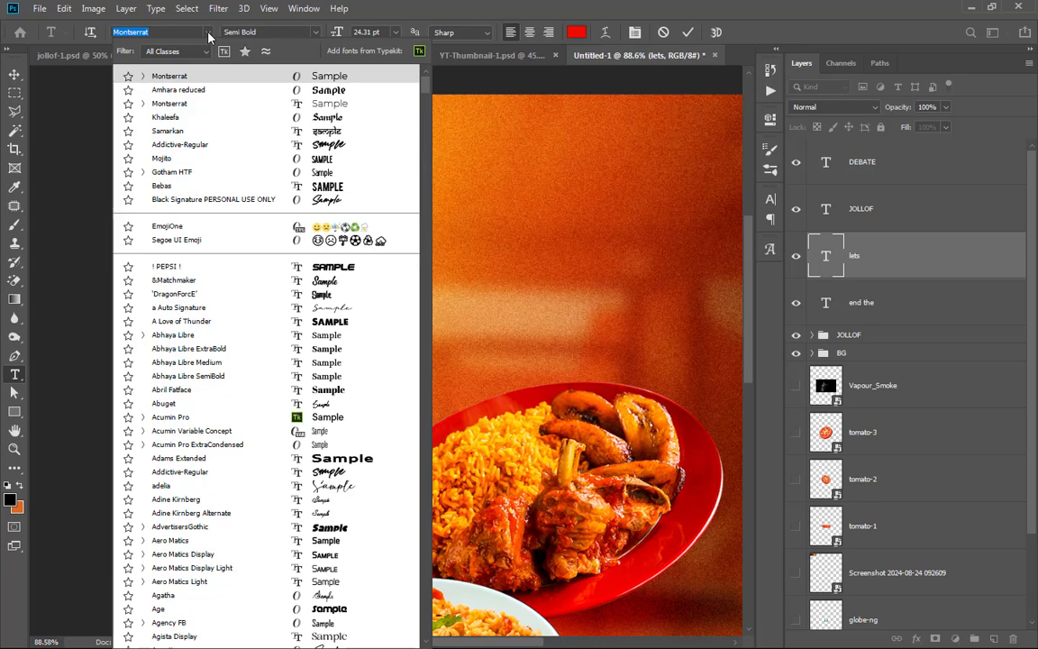
{"action": "left_click", "coordinate": [184, 145]}
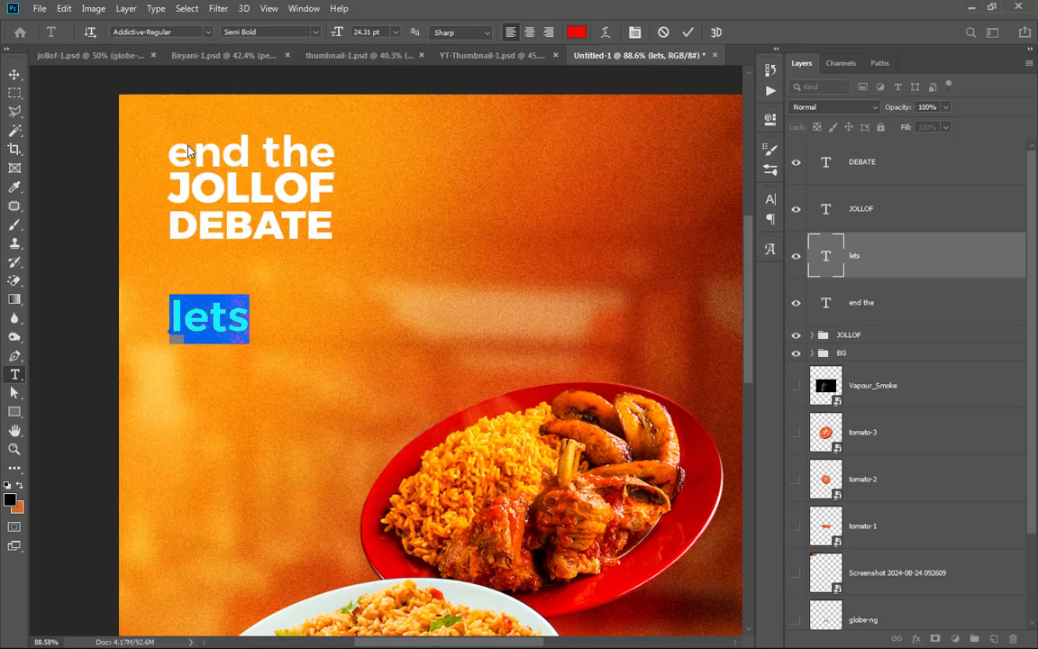
{"action": "left_click", "coordinate": [687, 33]}
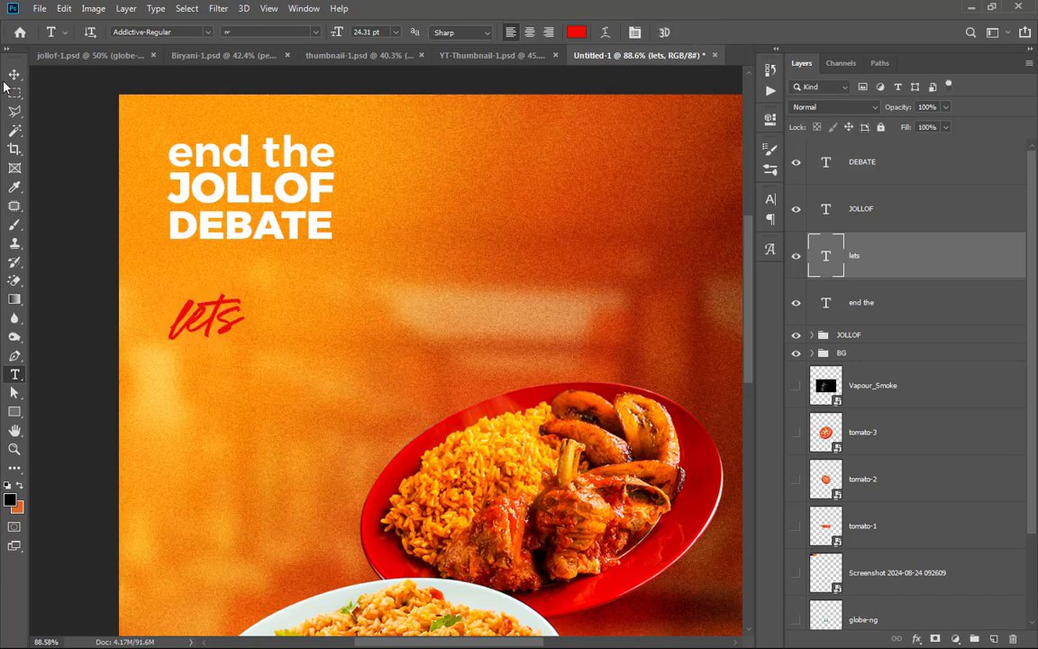
Step: Overlap the "lets" text on the start of the "end the" line and reposition all four headline layers together near the flyer's upper-left corner
{"action": "key", "text": "v"}
{"action": "left_click_drag", "start_coordinate": [206, 304], "coordinate": [224, 143]}
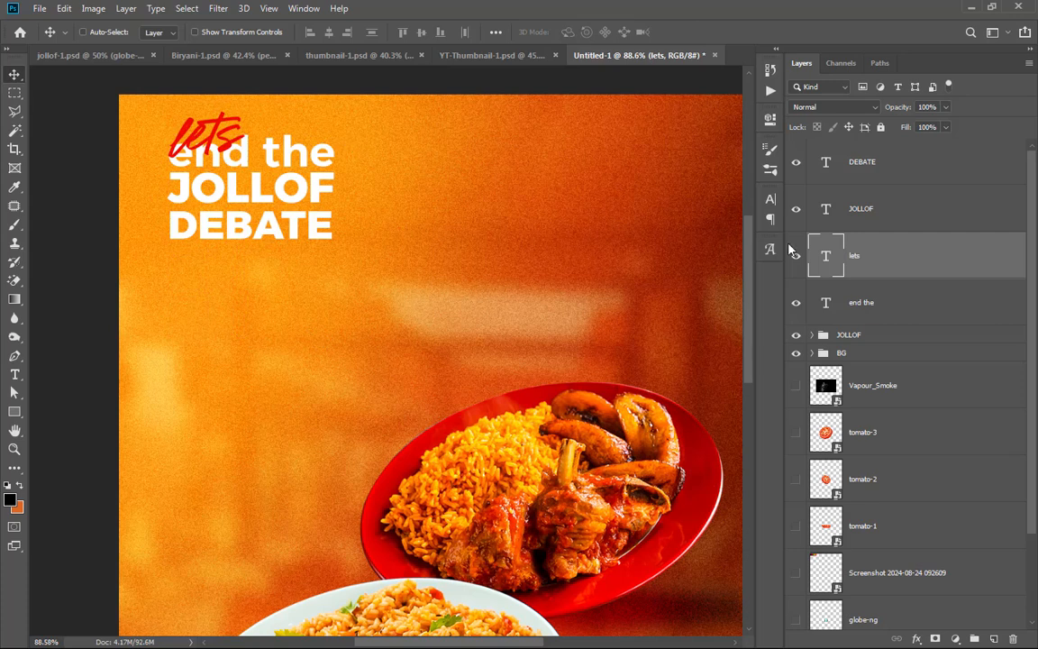
{"action": "left_click", "coordinate": [884, 299]}
{"action": "left_click", "coordinate": [819, 162], "text": "shift"}
{"action": "left_click_drag", "start_coordinate": [280, 158], "coordinate": [310, 192]}
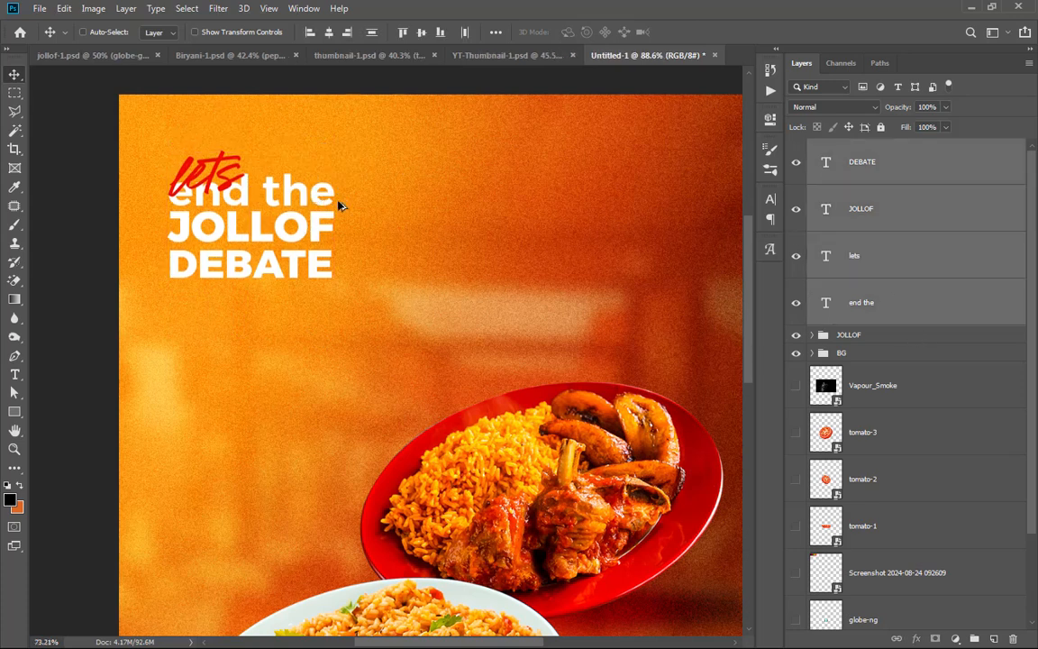
{"action": "key", "text": "ctrl+0"}
{"action": "left_click_drag", "start_coordinate": [301, 146], "coordinate": [302, 136]}
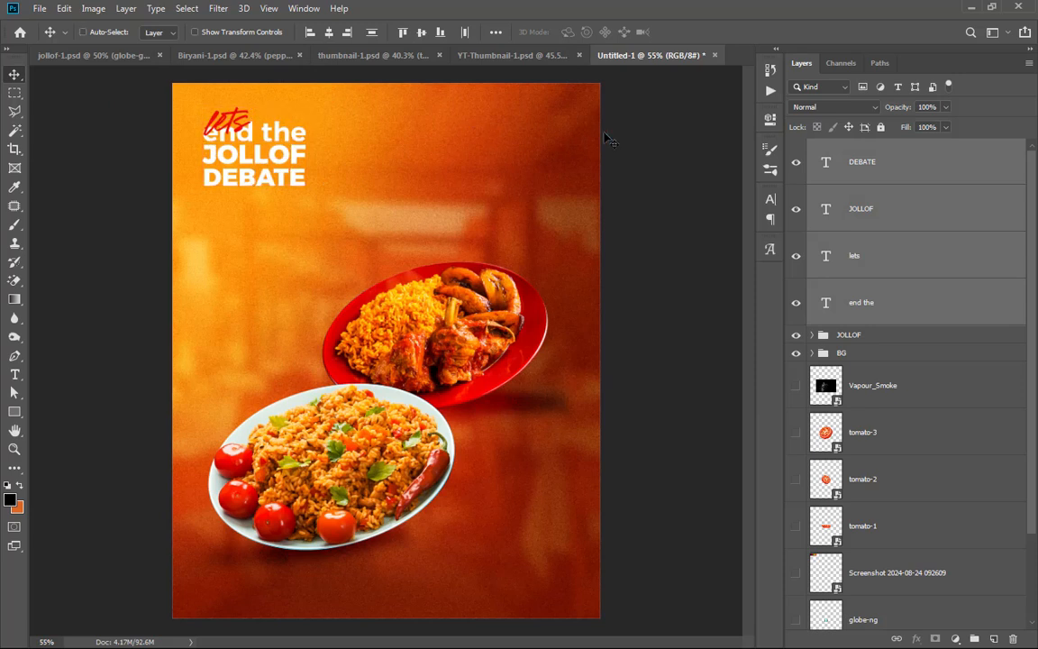
Step: Duplicate the "end the" line to the upper-right area of the flyer, level with the original
{"action": "left_click", "coordinate": [906, 165]}
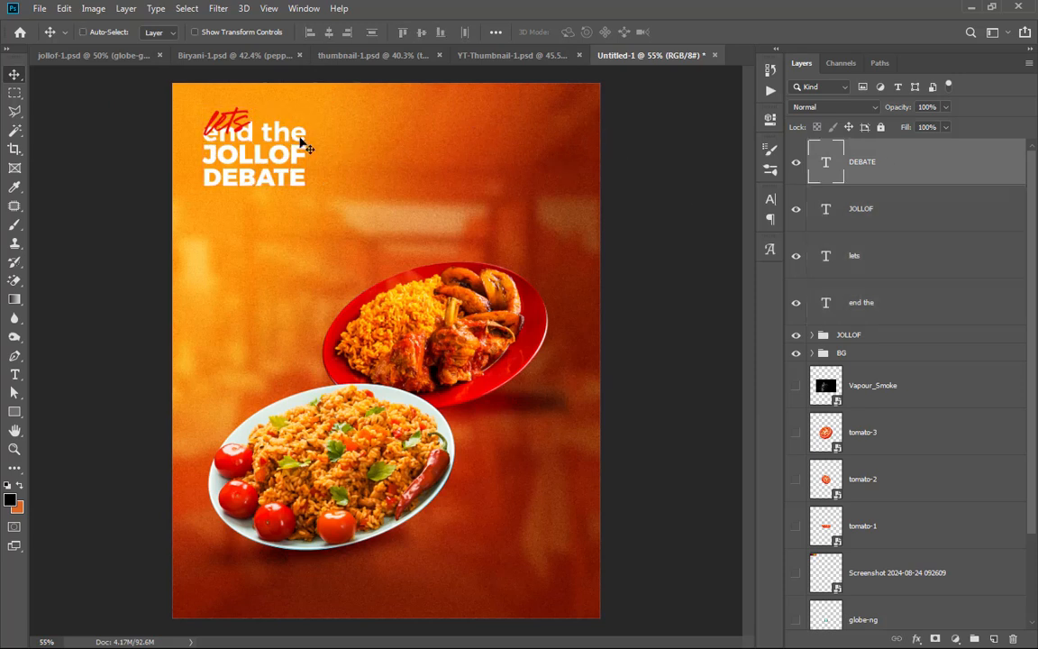
{"action": "left_click", "coordinate": [293, 135], "text": "ctrl"}
{"action": "left_click_drag", "start_coordinate": [293, 135], "coordinate": [523, 133]}
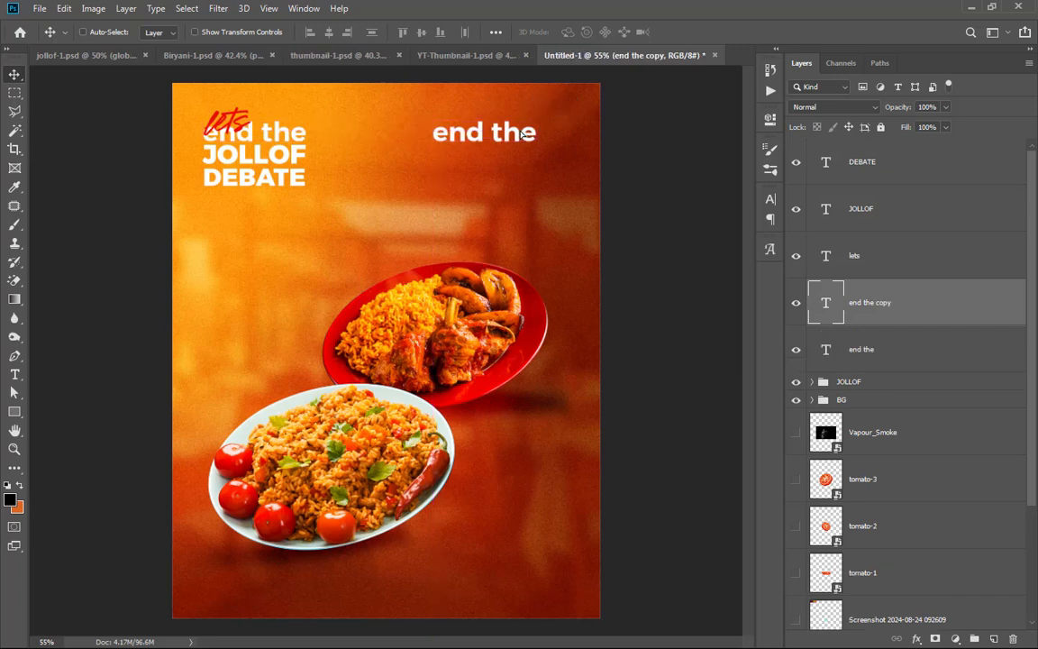
Step: Try the Hairline font weight on the duplicated "end the" line and undo it
{"action": "key", "text": "t"}
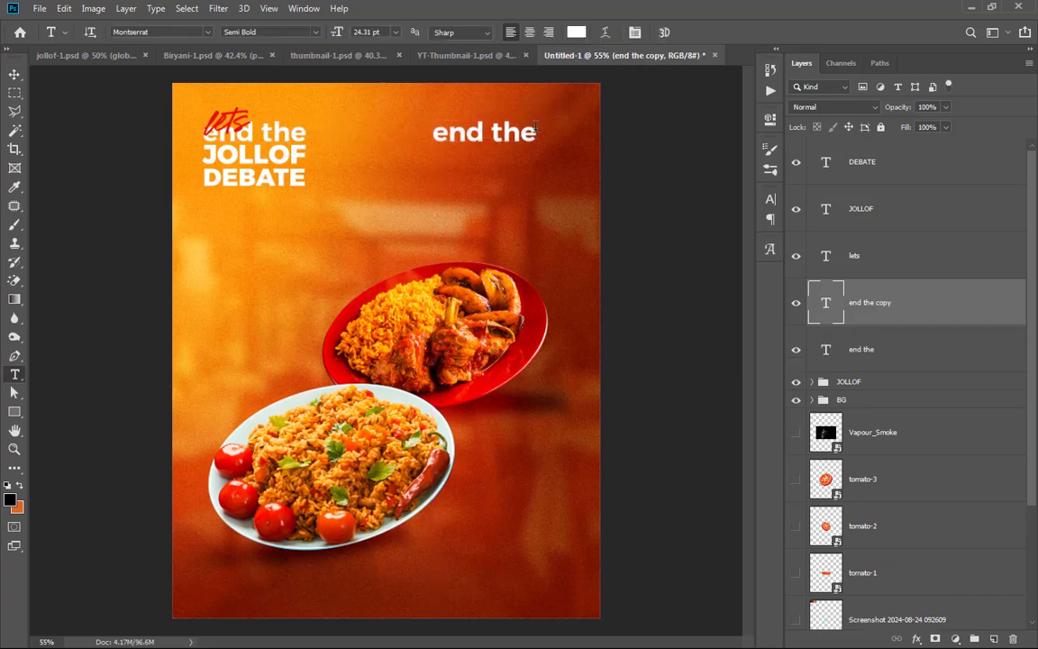
{"action": "left_click_drag", "start_coordinate": [537, 131], "coordinate": [406, 118]}
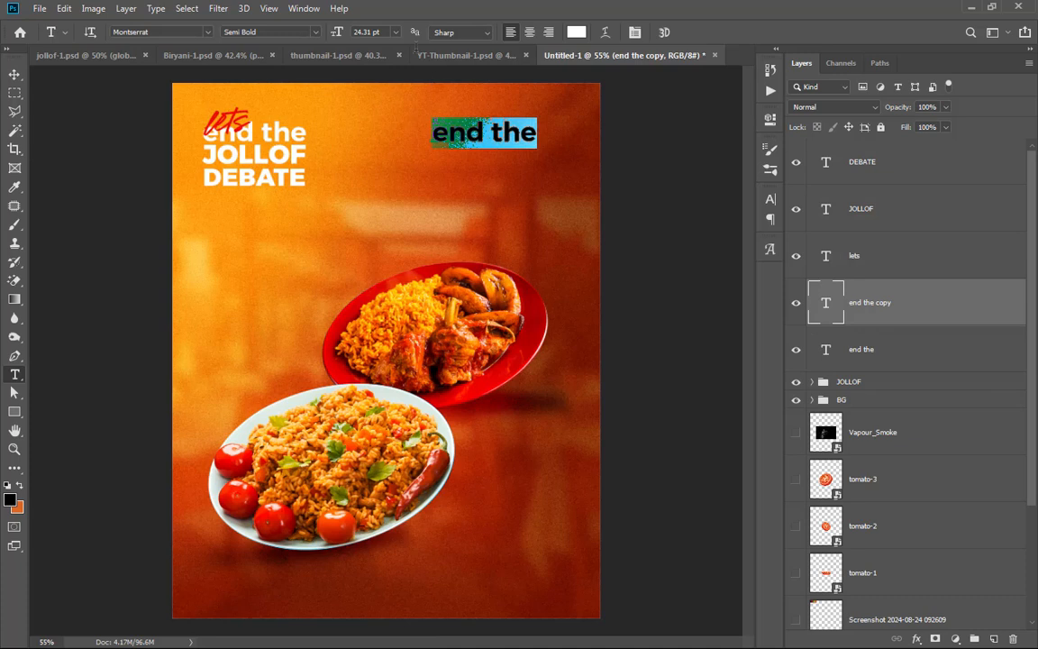
{"action": "left_click", "coordinate": [316, 33]}
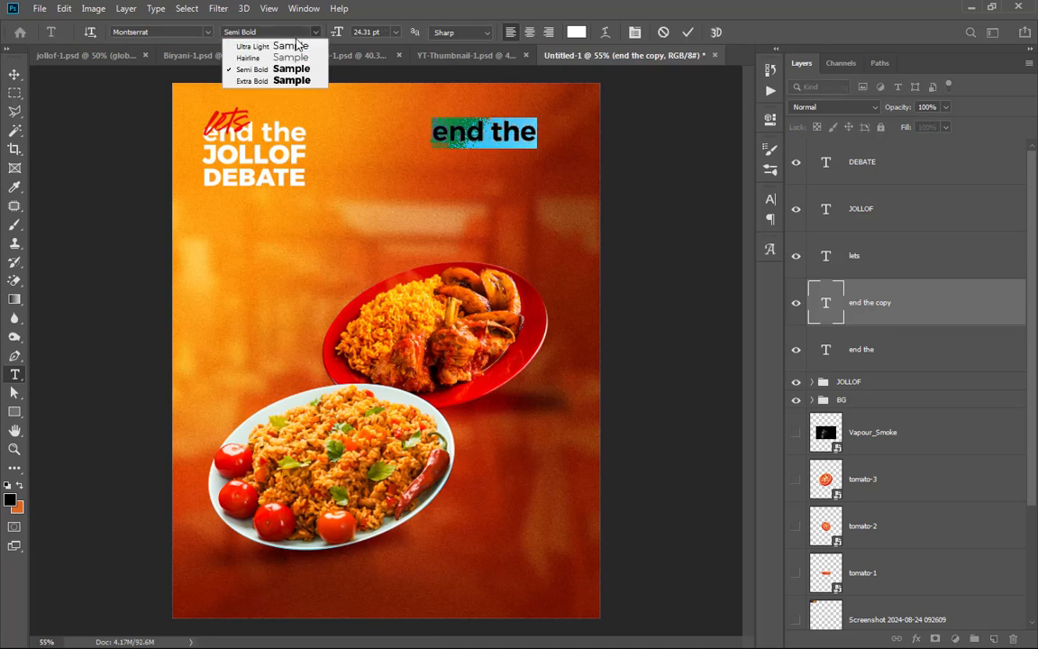
{"action": "left_click", "coordinate": [293, 59]}
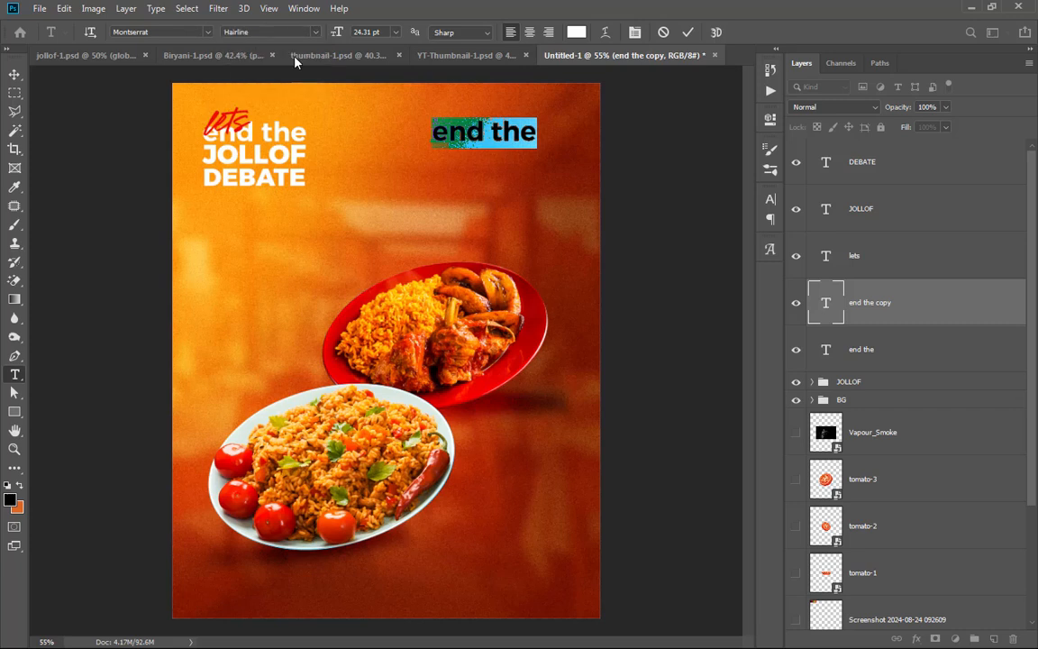
{"action": "left_click", "coordinate": [689, 34]}
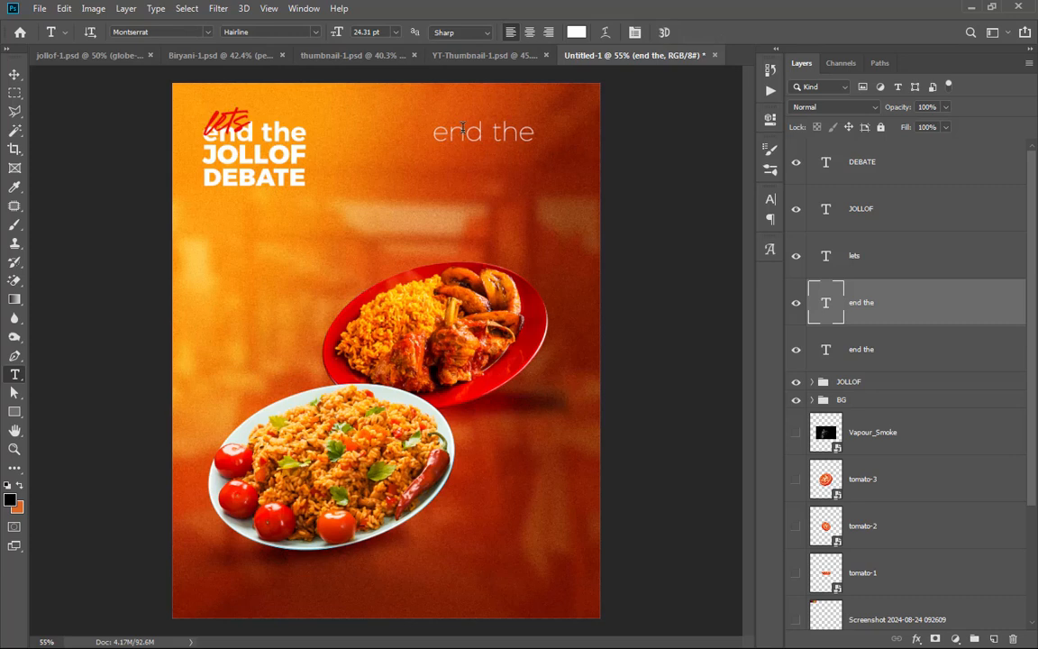
{"action": "left_click", "coordinate": [15, 74]}
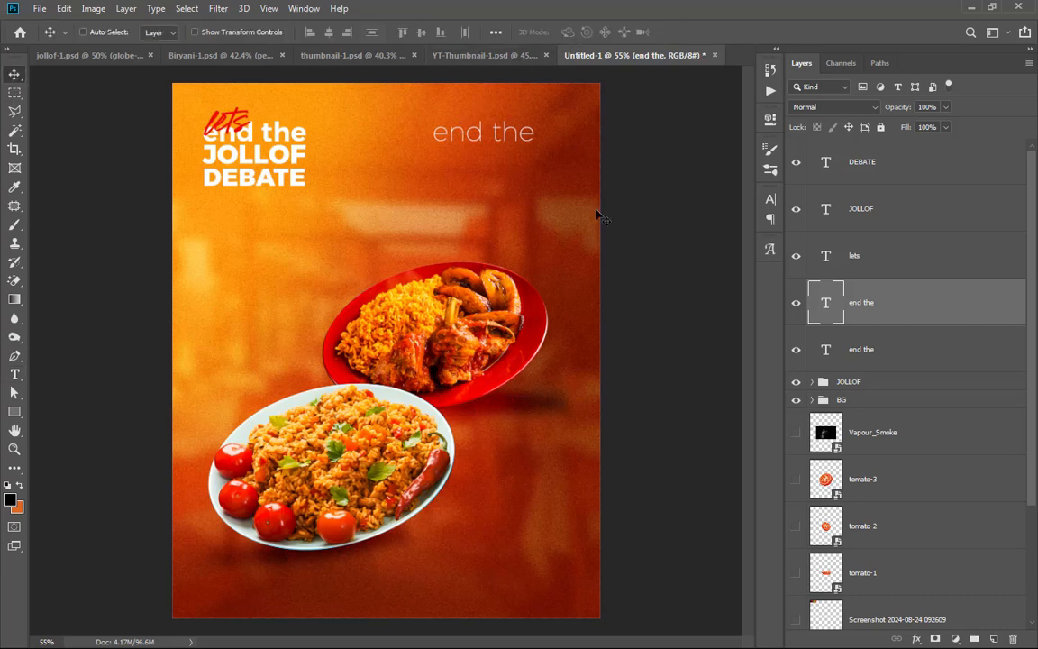
{"action": "key", "text": "ctrl+z"}
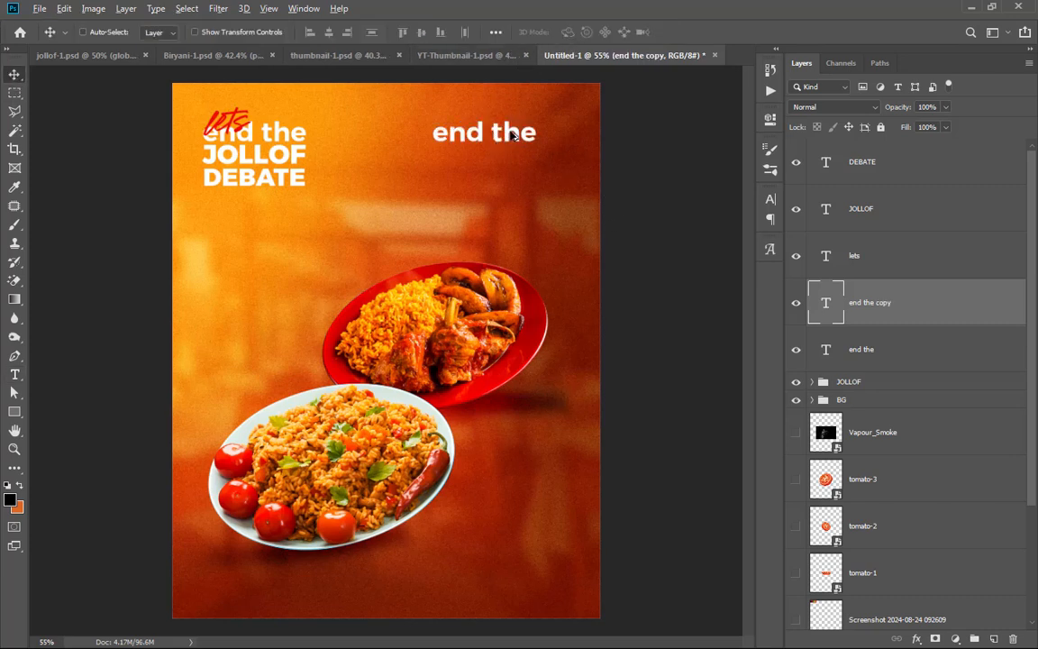
Step: Replace the duplicated "end the" text with two lines reading "whose jollof rice taste" and "better. come"
{"action": "scroll", "coordinate": [512, 133], "scroll_direction": "up", "scroll_amount": 2}
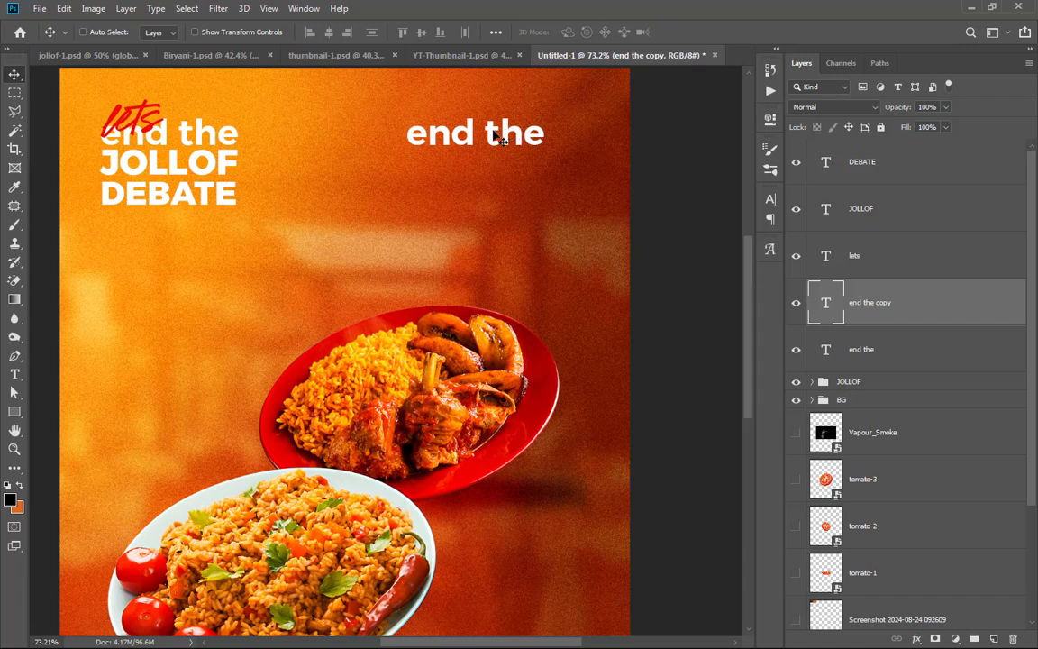
{"action": "double_click", "coordinate": [501, 137]}
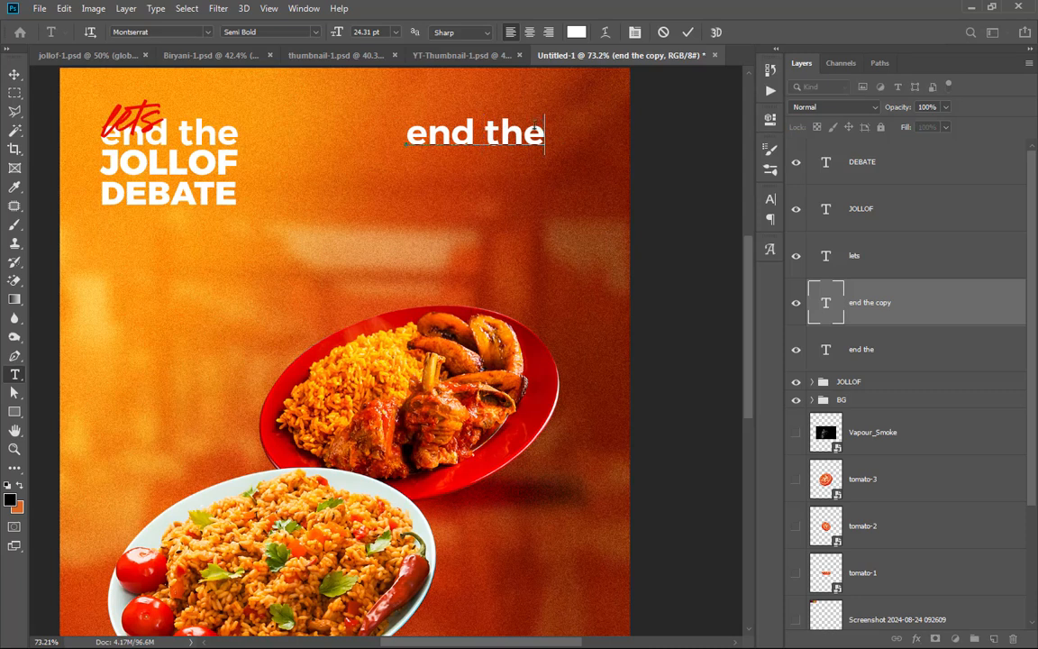
{"action": "key", "text": "ctrl+a"}
{"action": "type", "text": "whose"}
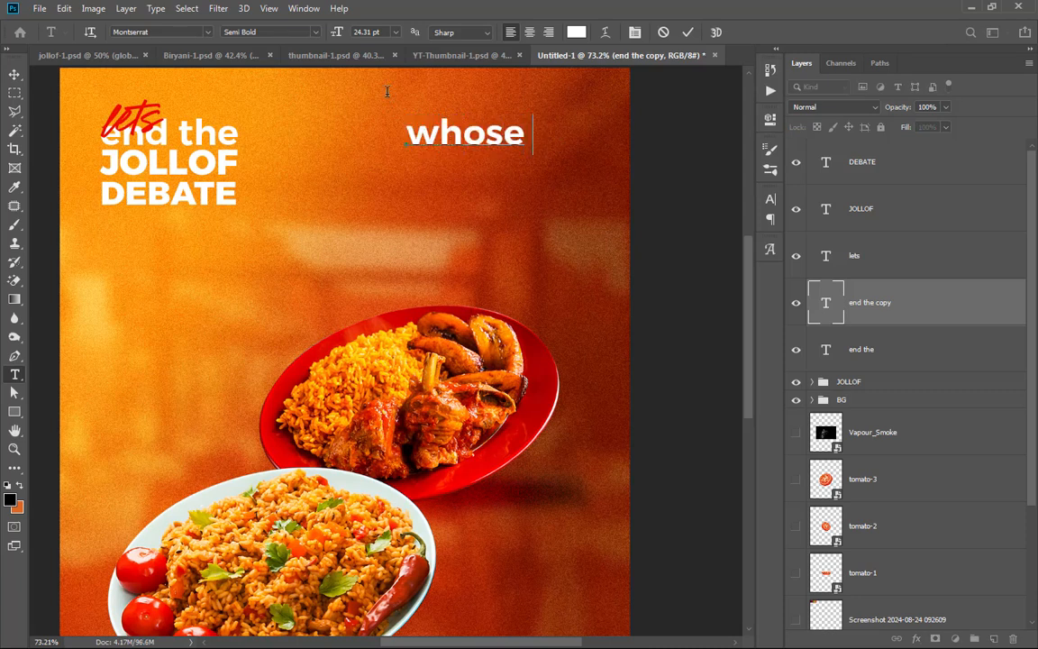
{"action": "type", "text": " jol"}
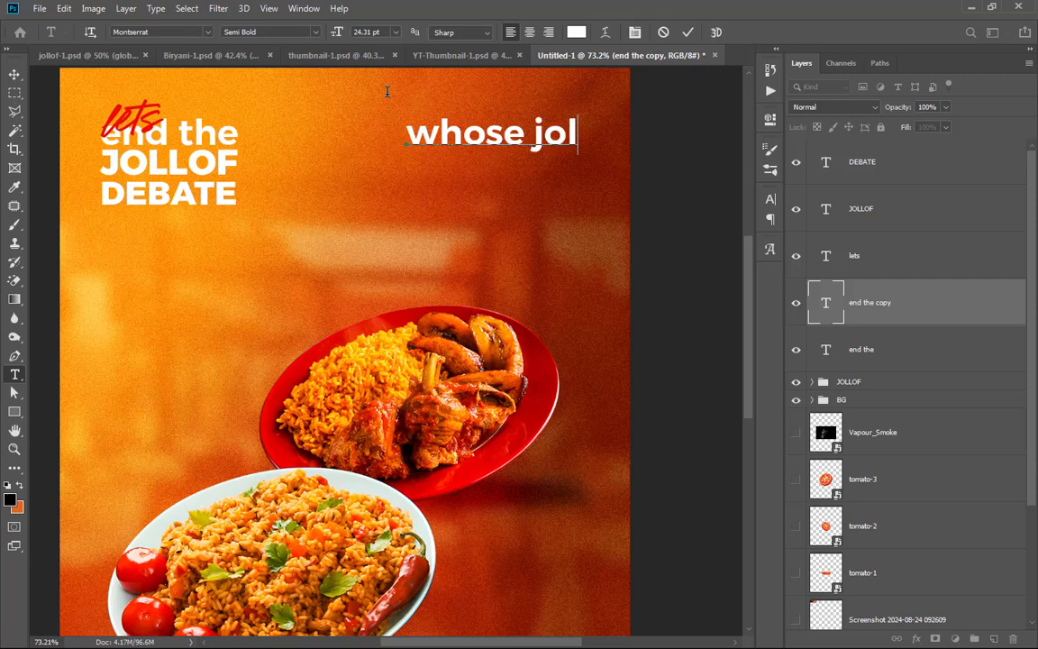
{"action": "type", "text": "l"}
{"action": "type", "text": "of"}
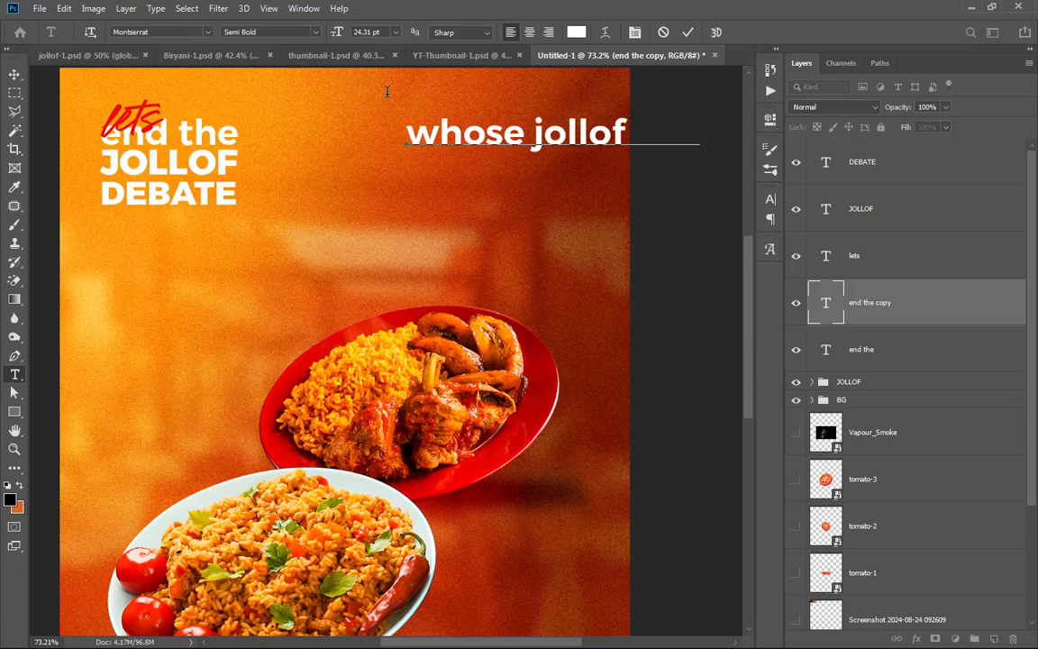
{"action": "type", "text": " rice r"}
{"action": "key", "text": "Return"}
{"action": "type", "text": "better"}
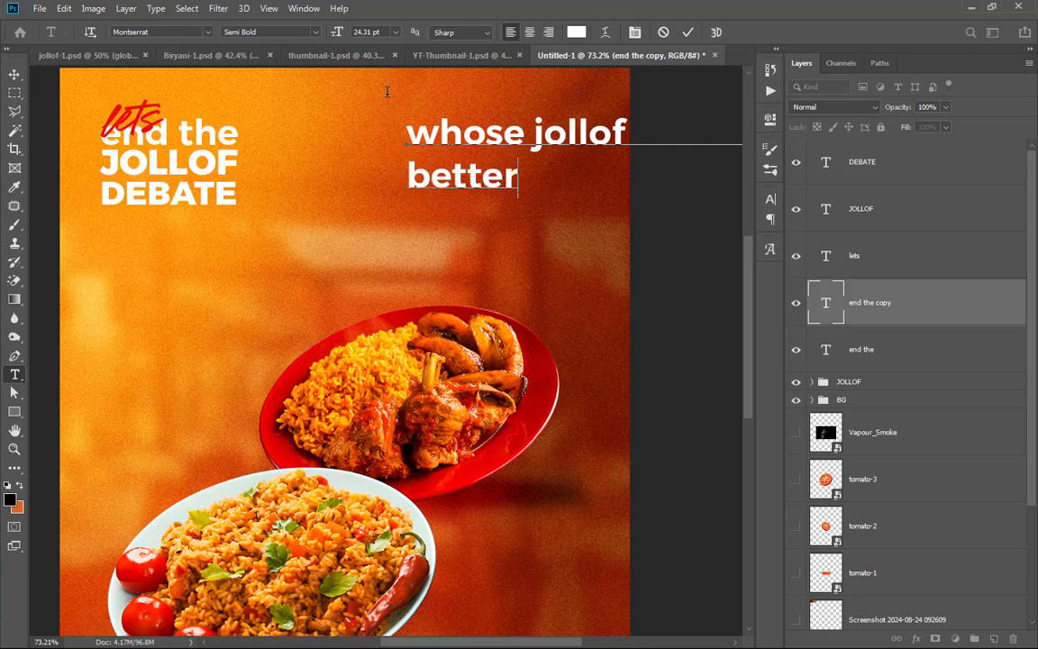
{"action": "type", "text": ". come"}
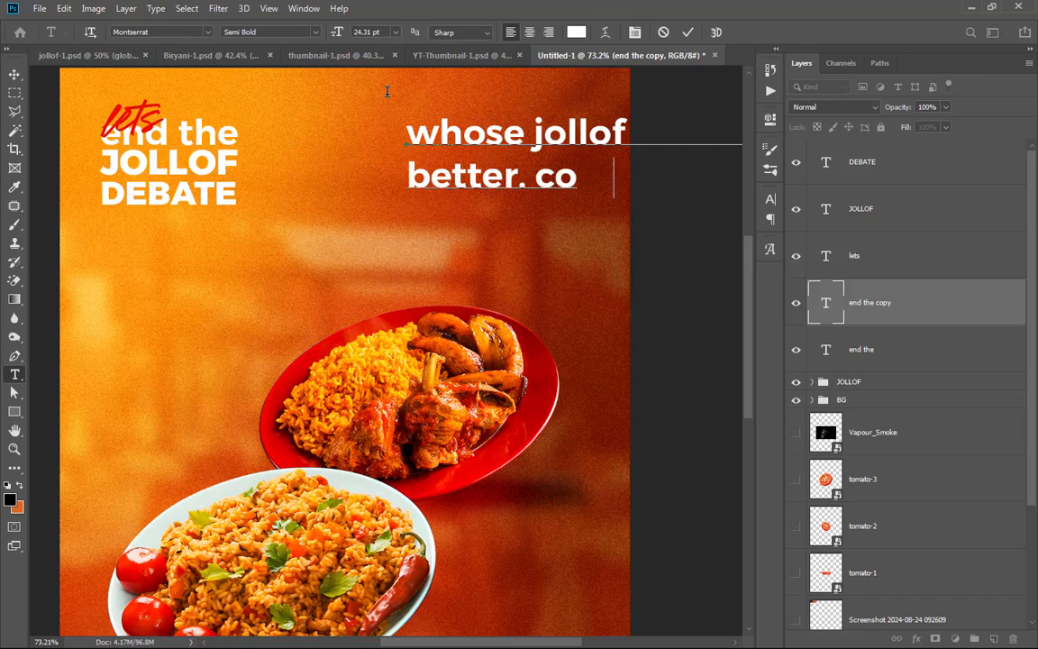
{"action": "left_click", "coordinate": [687, 32]}
Step: Move the two-line tagline text down and inward, placing it just below the headline within the flyer's width
{"action": "key", "text": "v"}
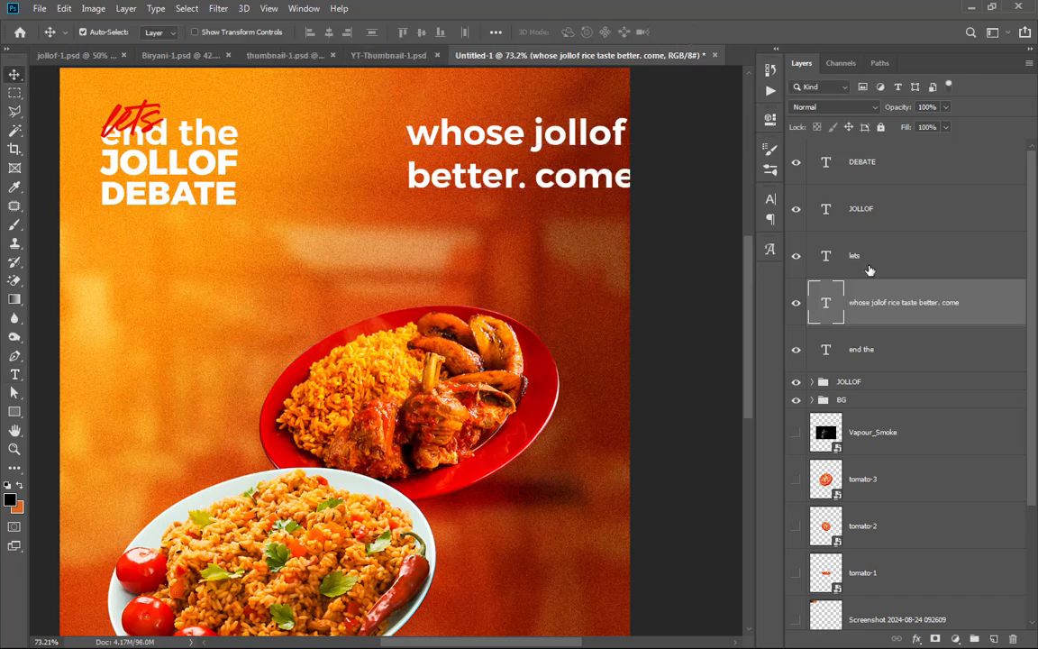
{"action": "key", "text": "ctrl+t"}
{"action": "left_click_drag", "start_coordinate": [527, 134], "coordinate": [254, 257]}
{"action": "left_click_drag", "start_coordinate": [364, 246], "coordinate": [381, 229]}
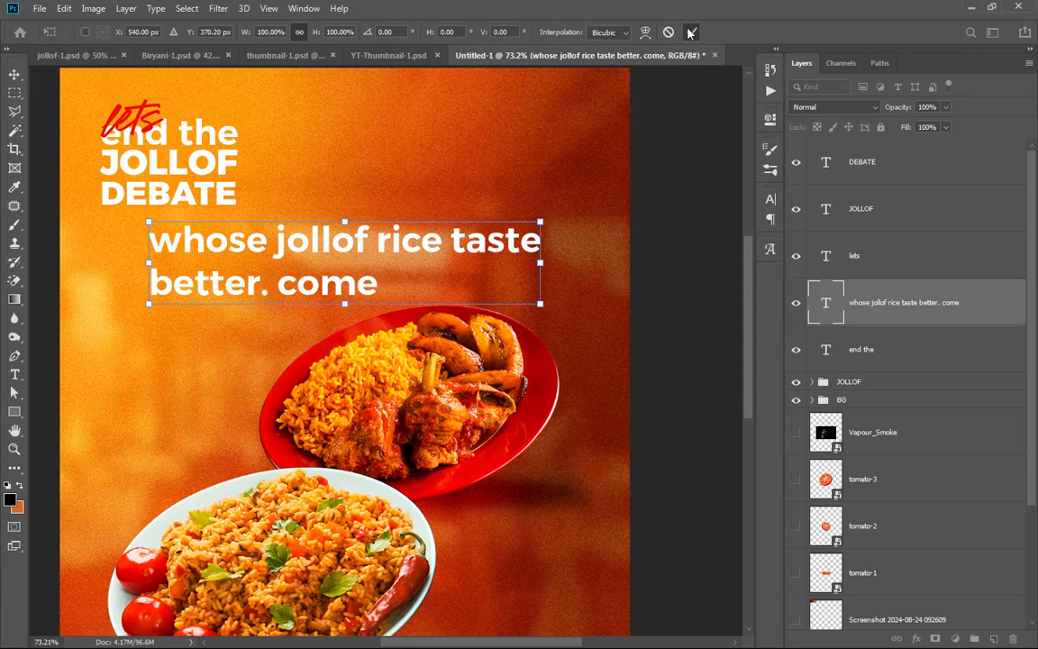
{"action": "left_click", "coordinate": [691, 31]}
Step: Extend the tagline's second line with "join us at" and add a third line reading "Long Street Restaurant,"
{"action": "key", "text": "t"}
{"action": "left_click", "coordinate": [378, 273]}
{"action": "type", "text": "join "}
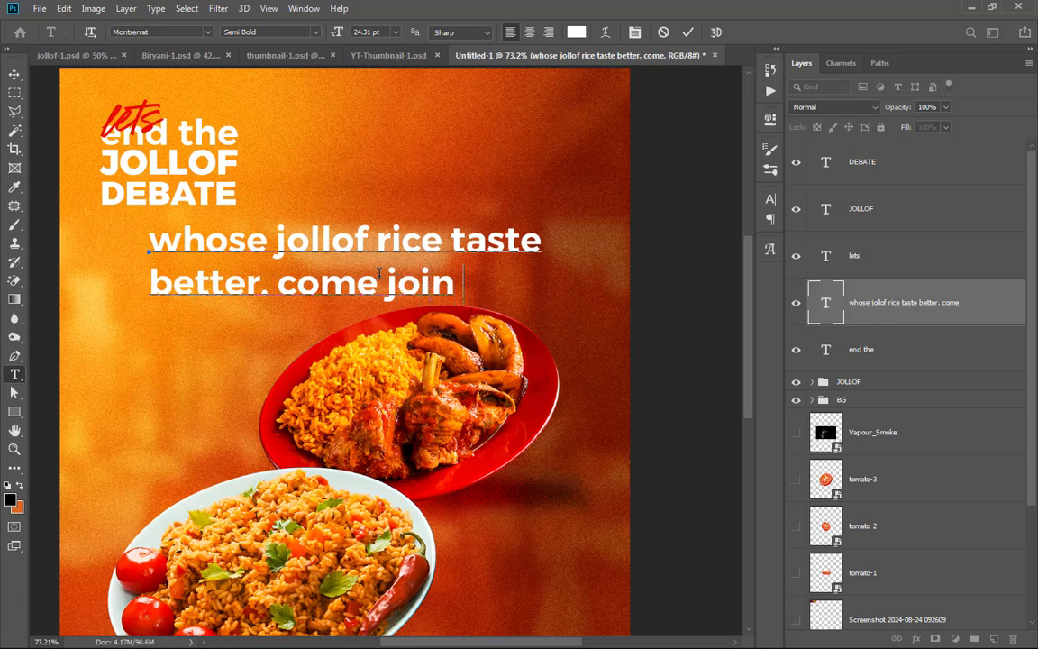
{"action": "type", "text": "us at"}
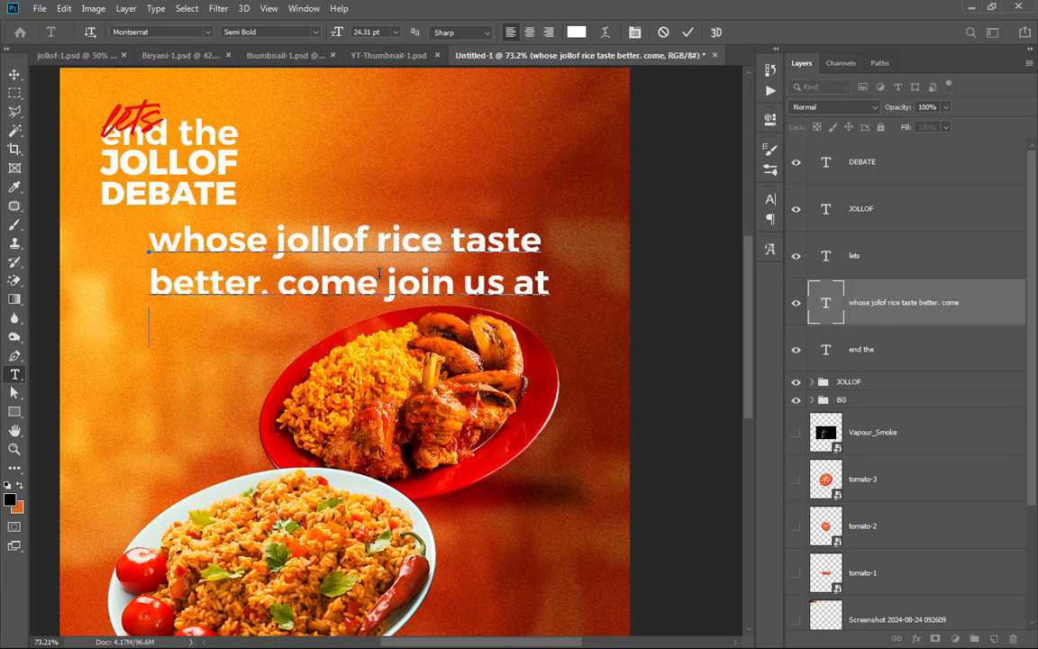
{"action": "type", "text": "Lonn"}
{"action": "key", "text": "BackSpace"}
{"action": "type", "text": "g St"}
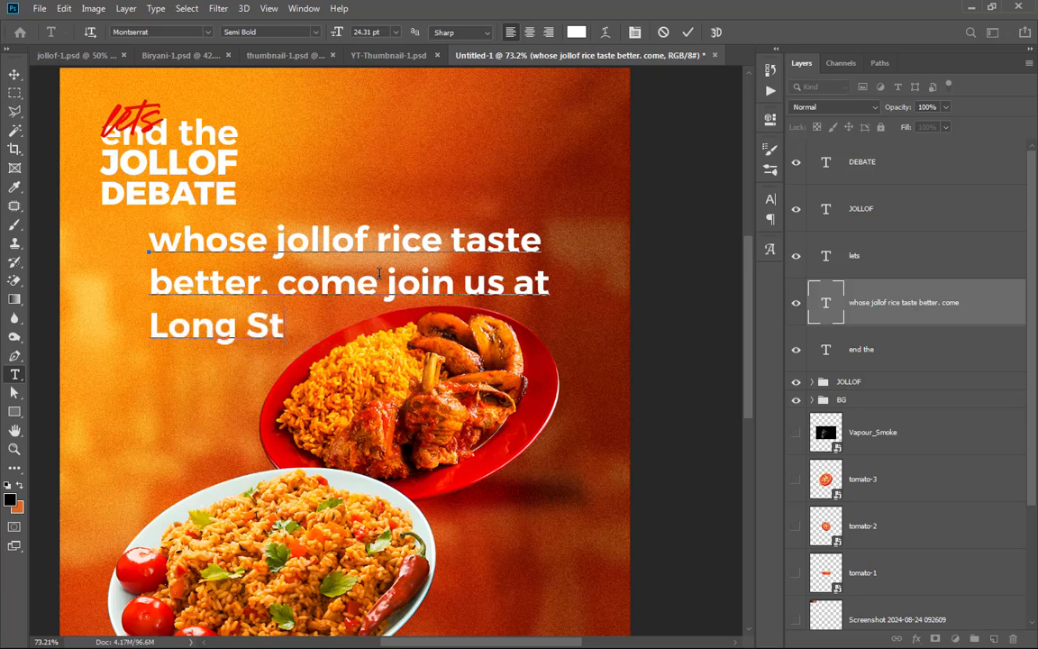
{"action": "type", "text": "reet "}
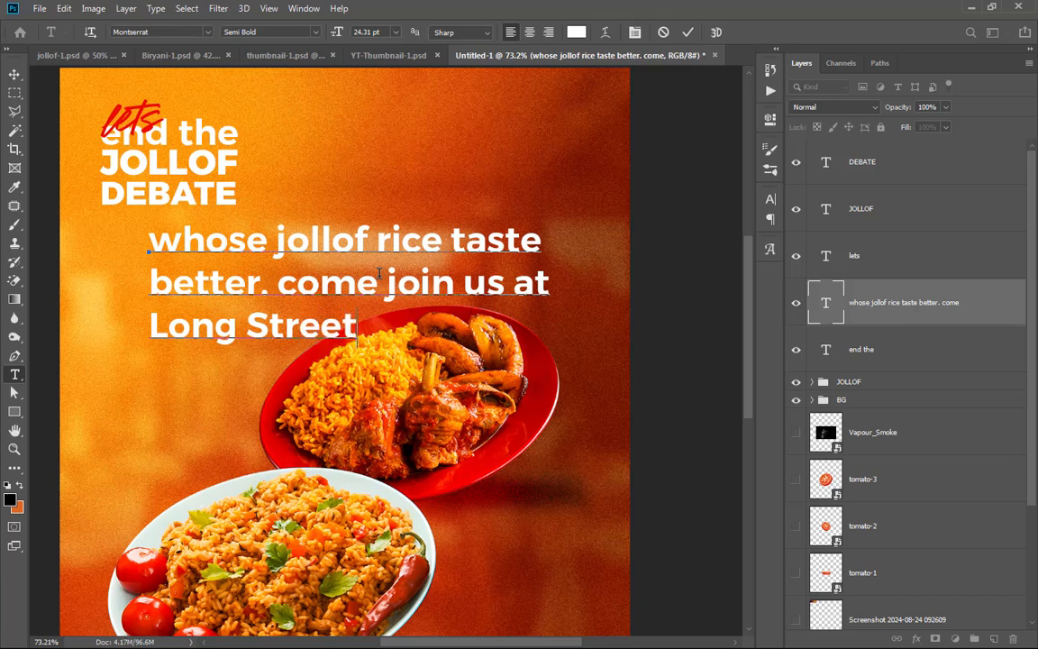
{"action": "type", "text": "Res"}
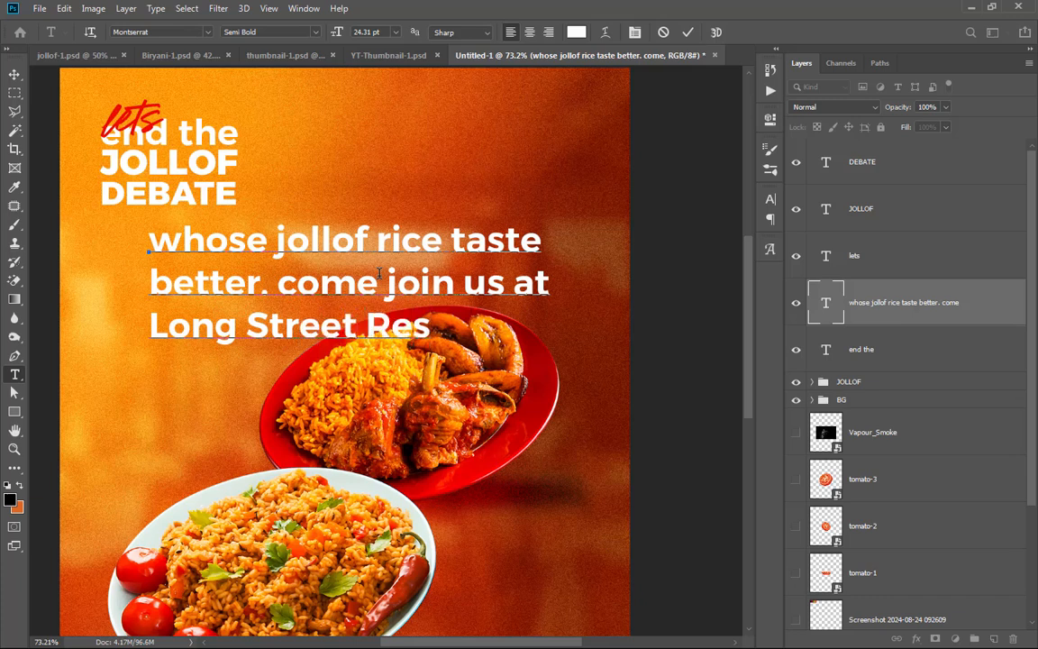
{"action": "type", "text": "taurant"}
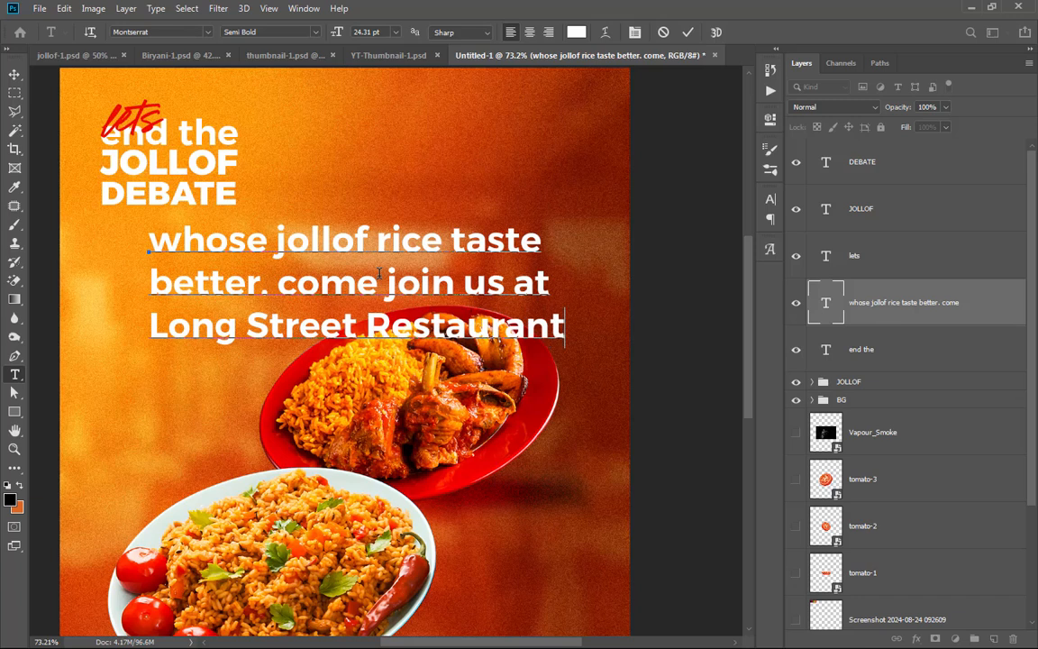
{"action": "type", "text": "."}
Step: Add a fourth tagline line reading "Cape Town." and finish the text edit
{"action": "key", "text": "Return"}
{"action": "type", "text": "CA"}
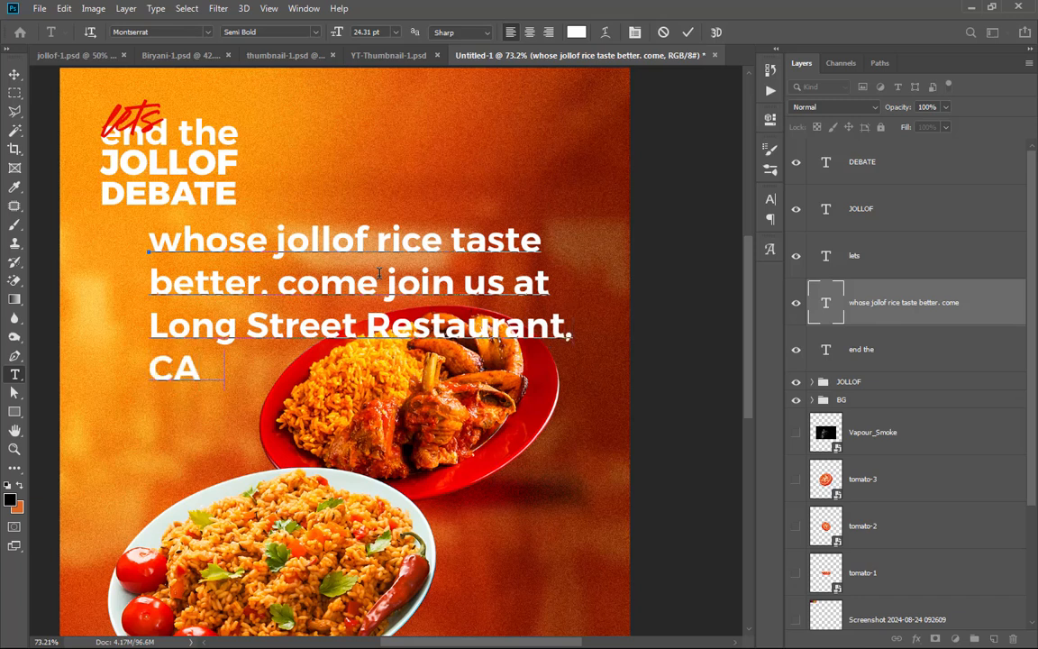
{"action": "type", "text": "pe"}
{"action": "key", "text": "BackSpace"}
{"action": "key", "text": "BackSpace"}
{"action": "type", "text": "ape Town."}
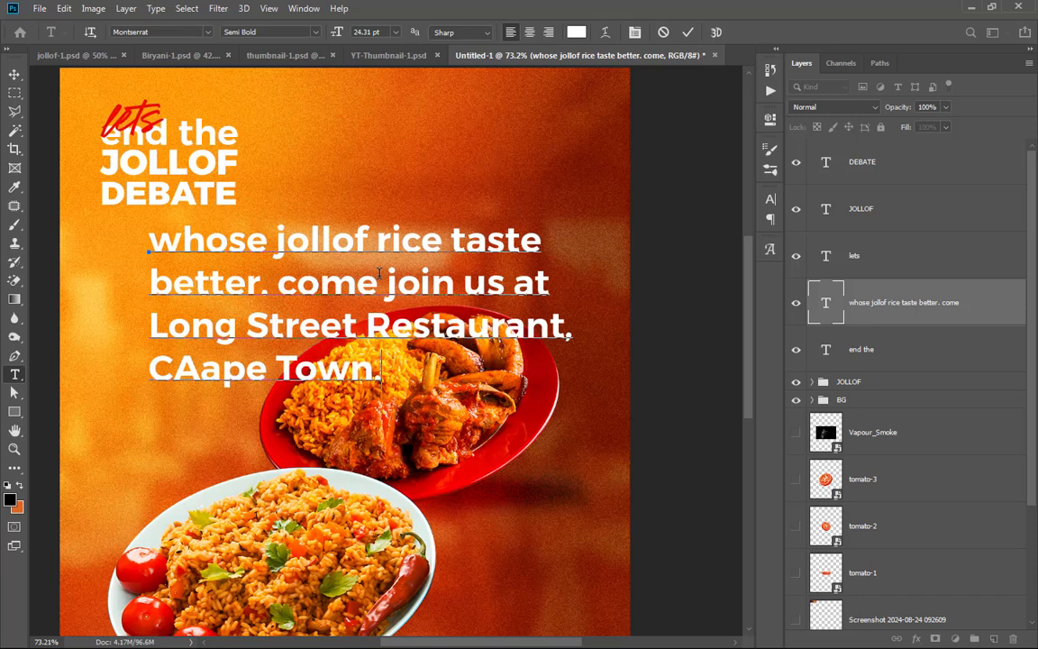
{"action": "left_click", "coordinate": [201, 364]}
{"action": "key", "text": "BackSpace"}
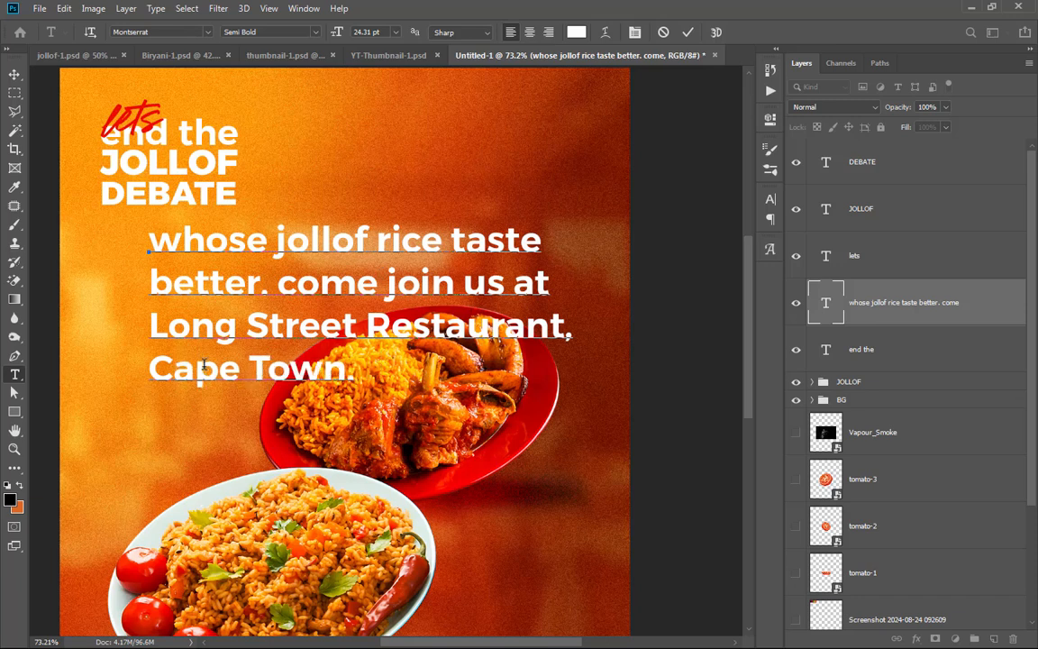
{"action": "left_click", "coordinate": [14, 75]}
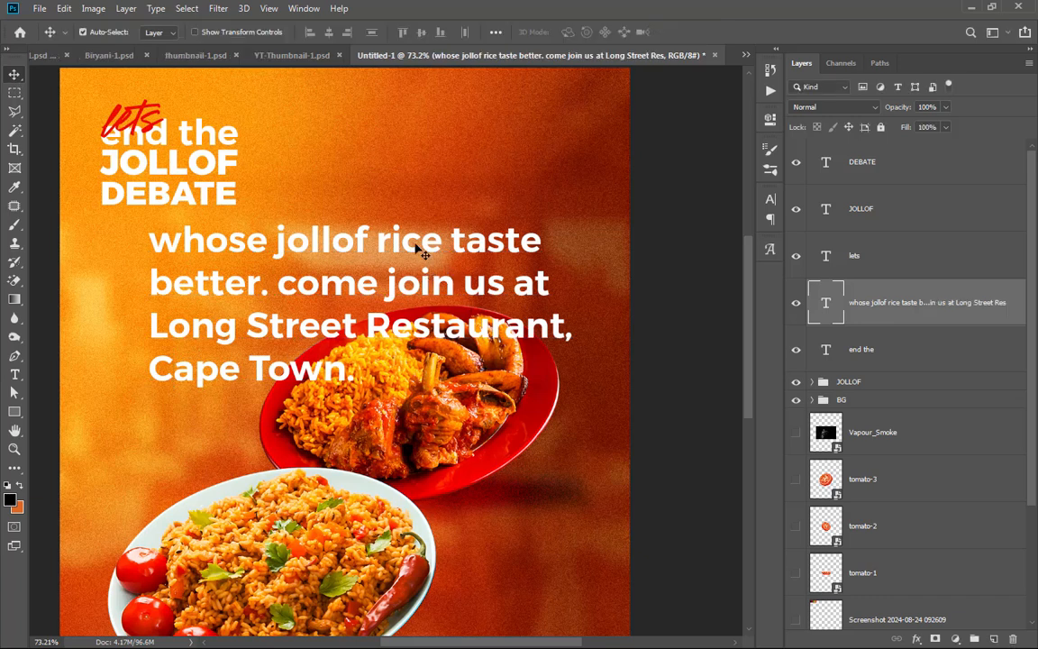
Step: Scale the four-line tagline down to about half size and move it to the flyer's upper-right area, level with the headline
{"action": "key", "text": "ctrl+t"}
{"action": "left_click_drag", "start_coordinate": [575, 225], "coordinate": [353, 309]}
{"action": "left_click_drag", "start_coordinate": [310, 339], "coordinate": [545, 148]}
{"action": "left_click", "coordinate": [691, 32]}
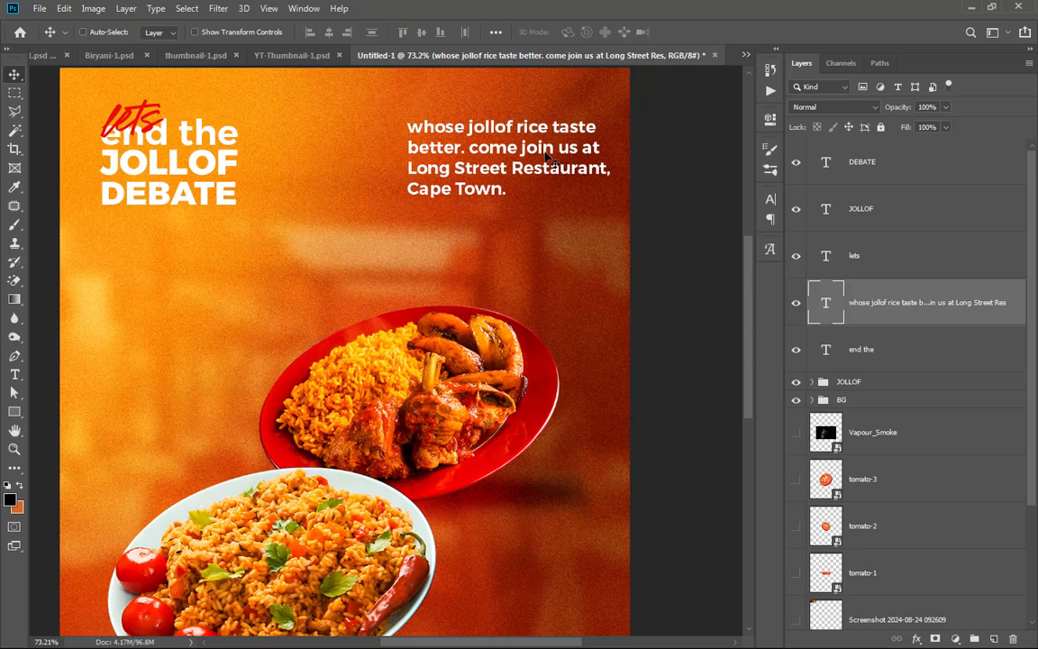
Step: Try the Thin Montserrat weight on the word "whose" in the tagline
{"action": "key", "text": "t"}
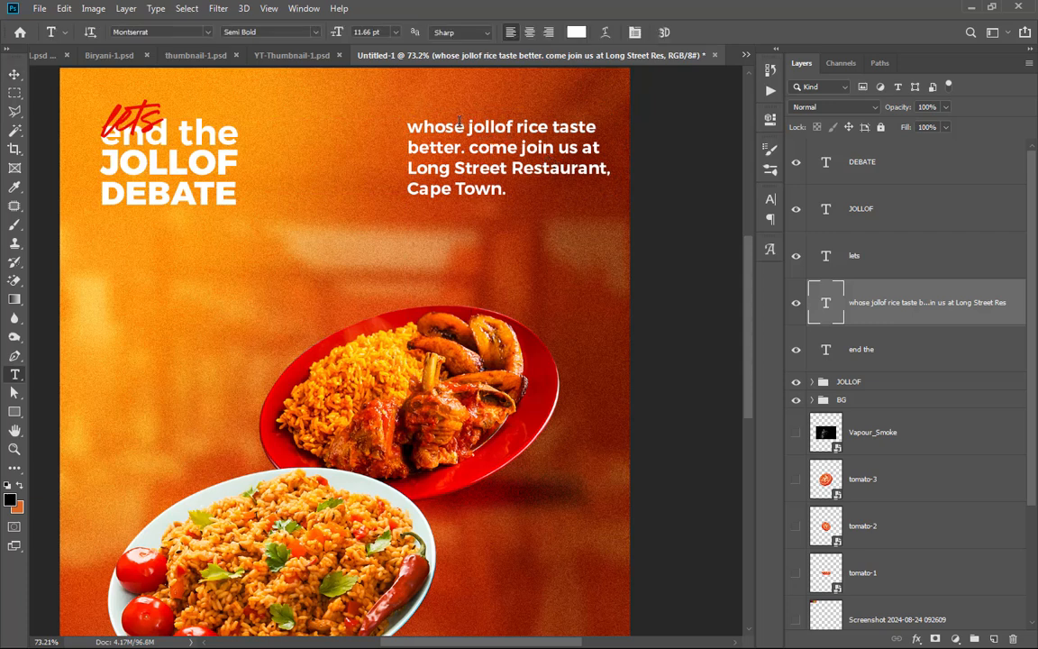
{"action": "left_click_drag", "start_coordinate": [407, 127], "coordinate": [448, 127]}
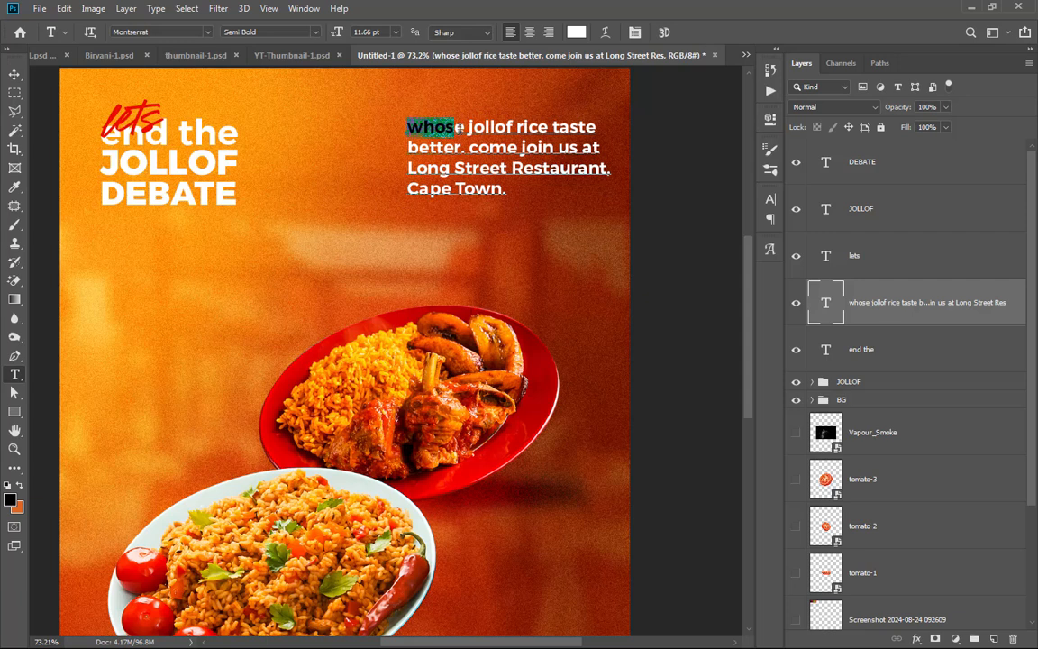
{"action": "left_click", "coordinate": [207, 32]}
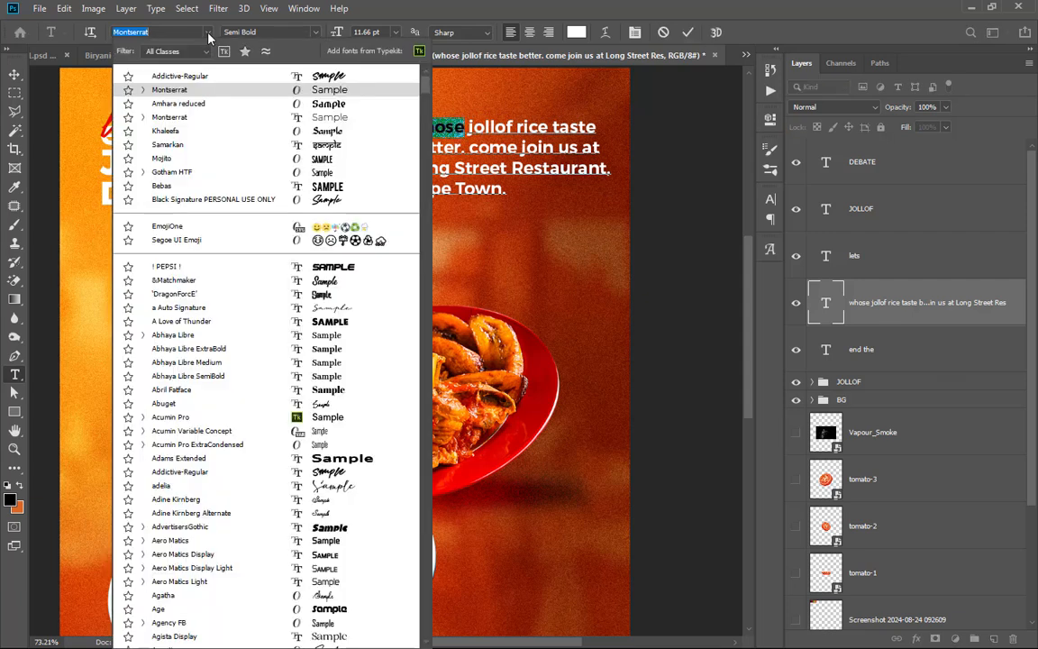
{"action": "left_click", "coordinate": [141, 90]}
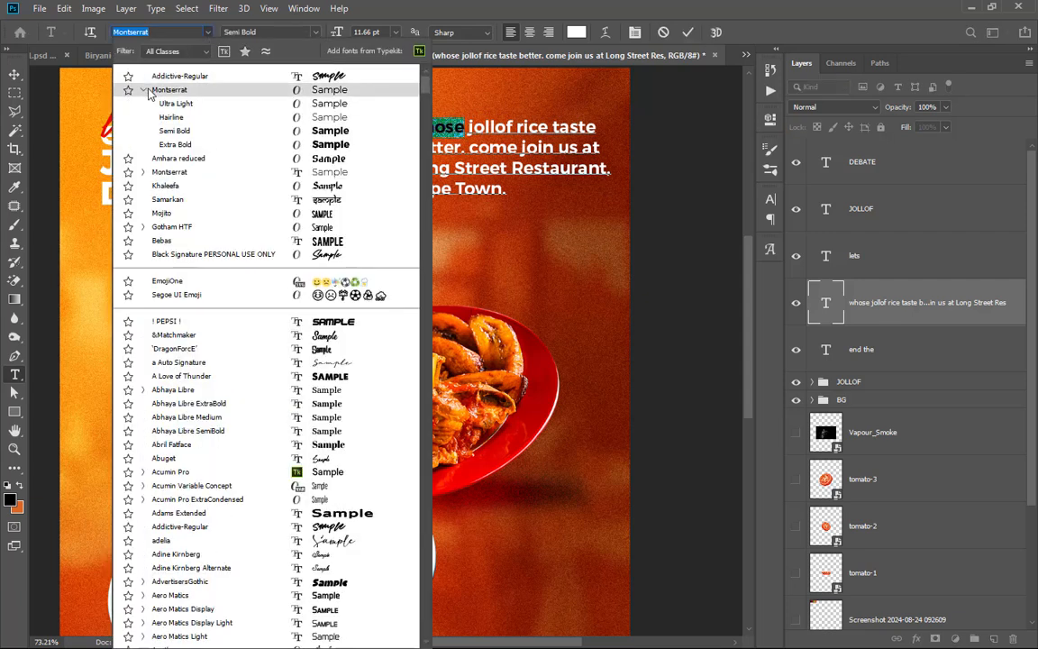
{"action": "left_click", "coordinate": [153, 177]}
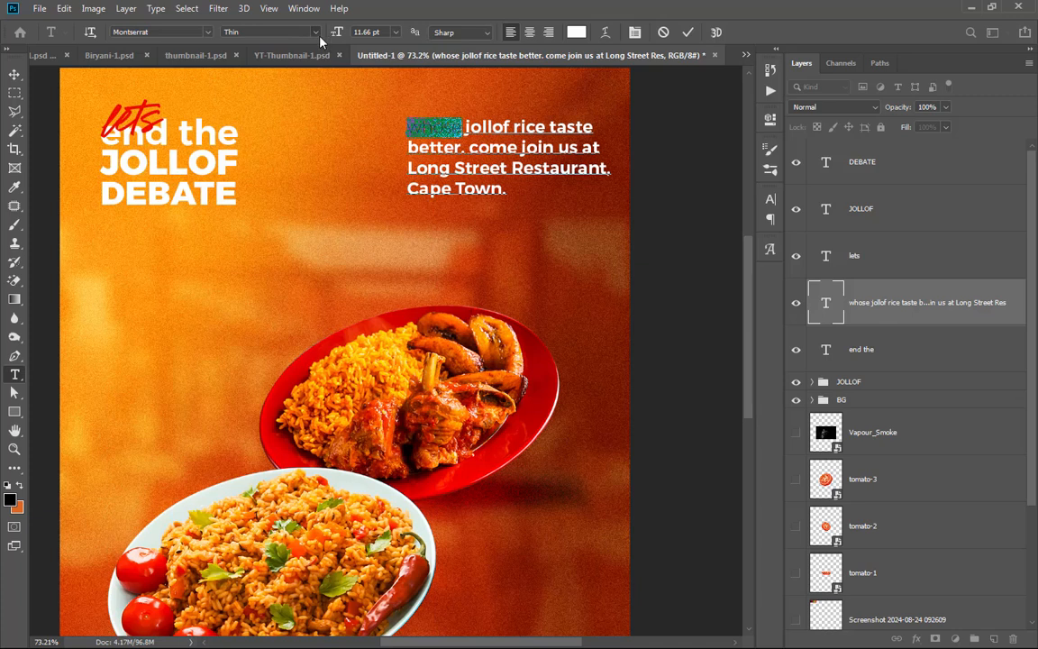
{"action": "left_click", "coordinate": [298, 32]}
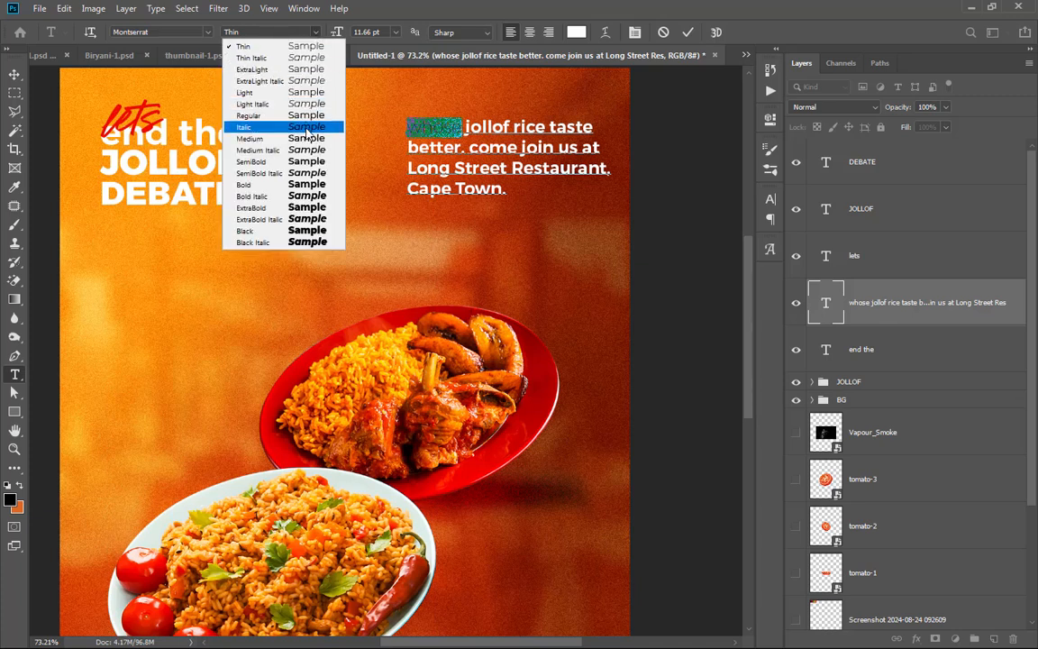
{"action": "left_click", "coordinate": [500, 138]}
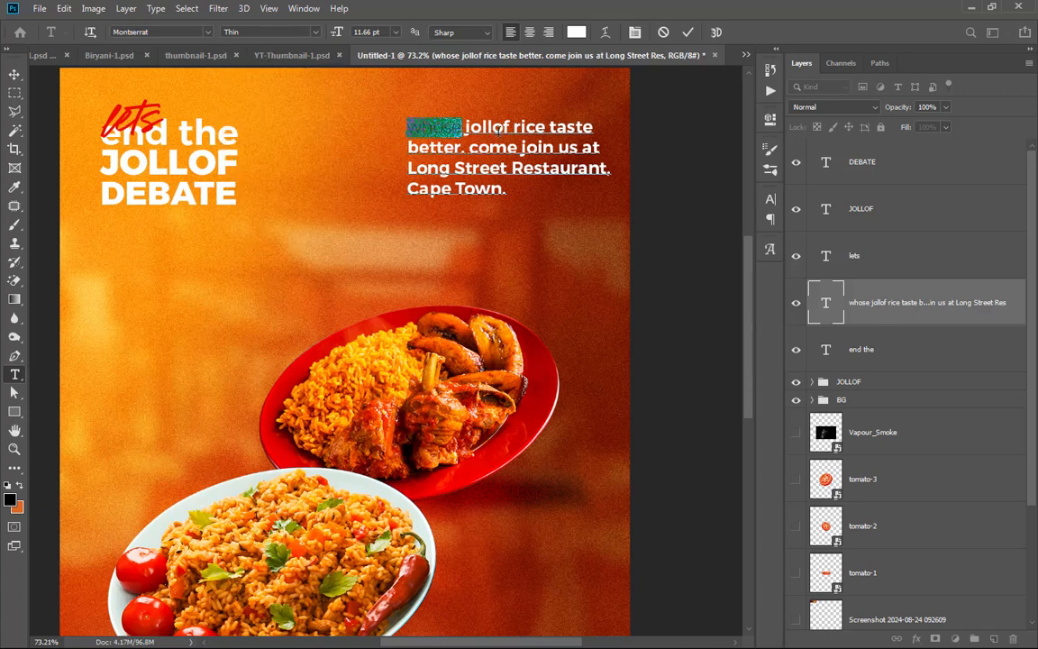
Step: Set the whole tagline to the SemiBold style of the Montserrat family
{"action": "left_click", "coordinate": [508, 135]}
{"action": "key", "text": "ctrl+a"}
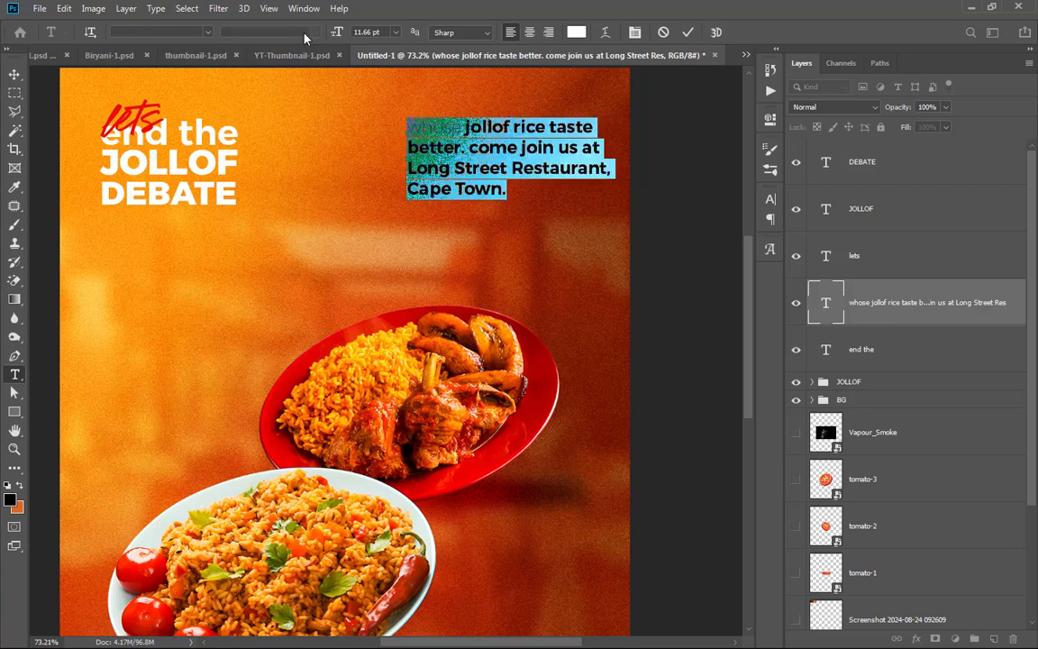
{"action": "left_click", "coordinate": [180, 31]}
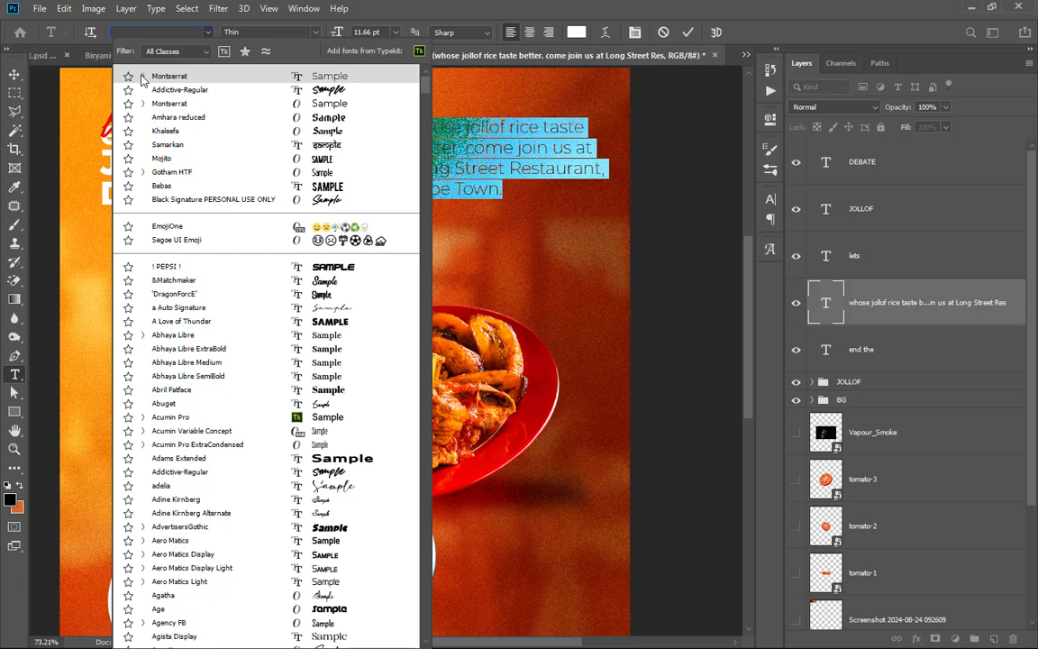
{"action": "left_click", "coordinate": [143, 104]}
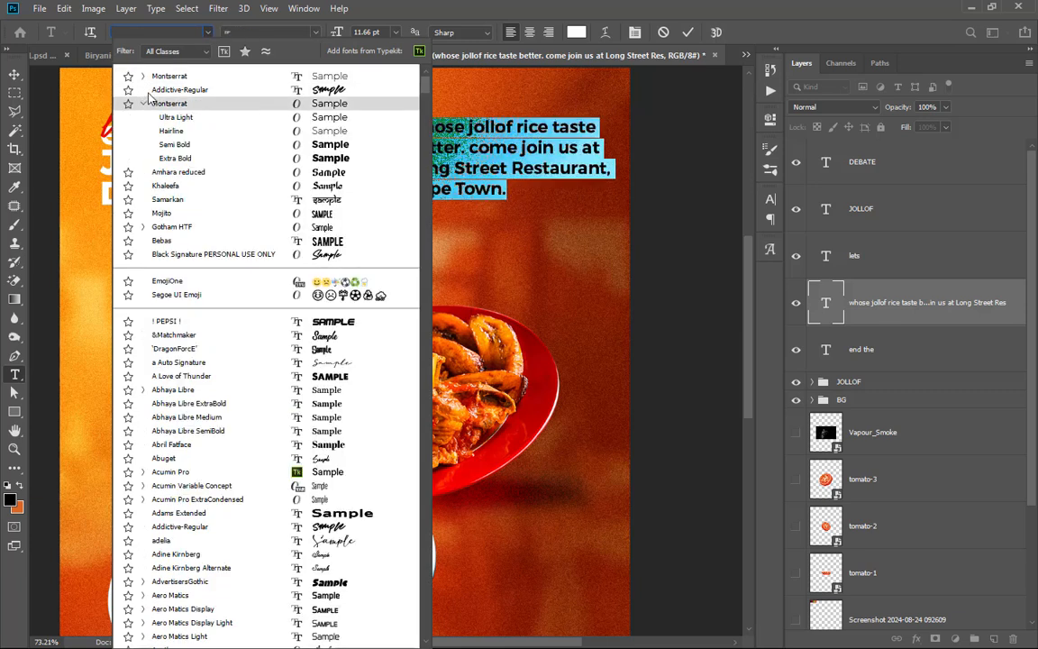
{"action": "left_click", "coordinate": [142, 78]}
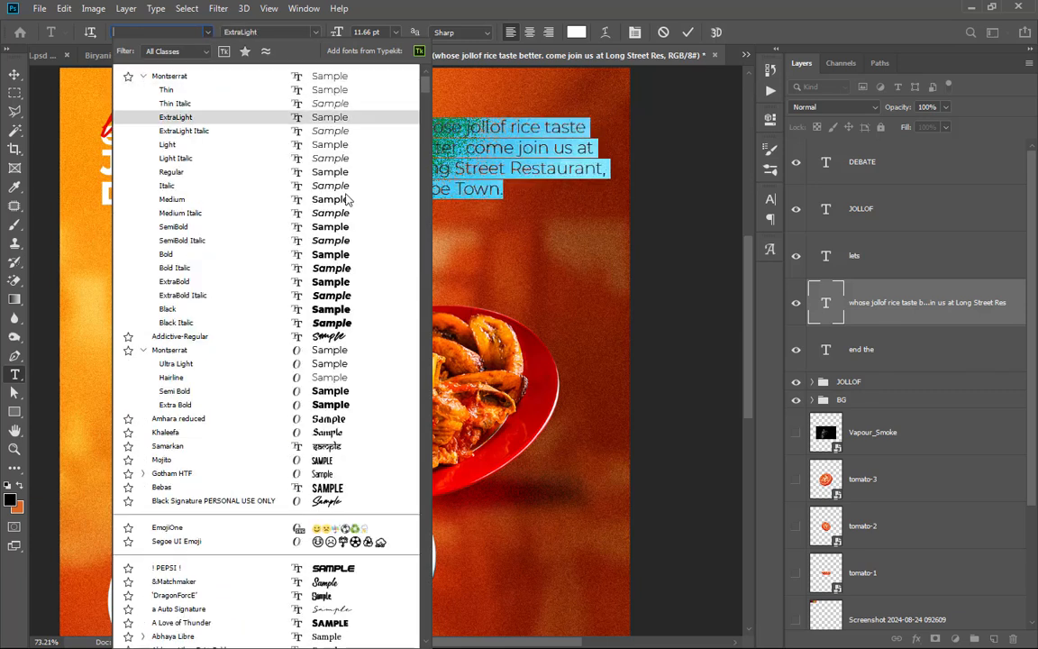
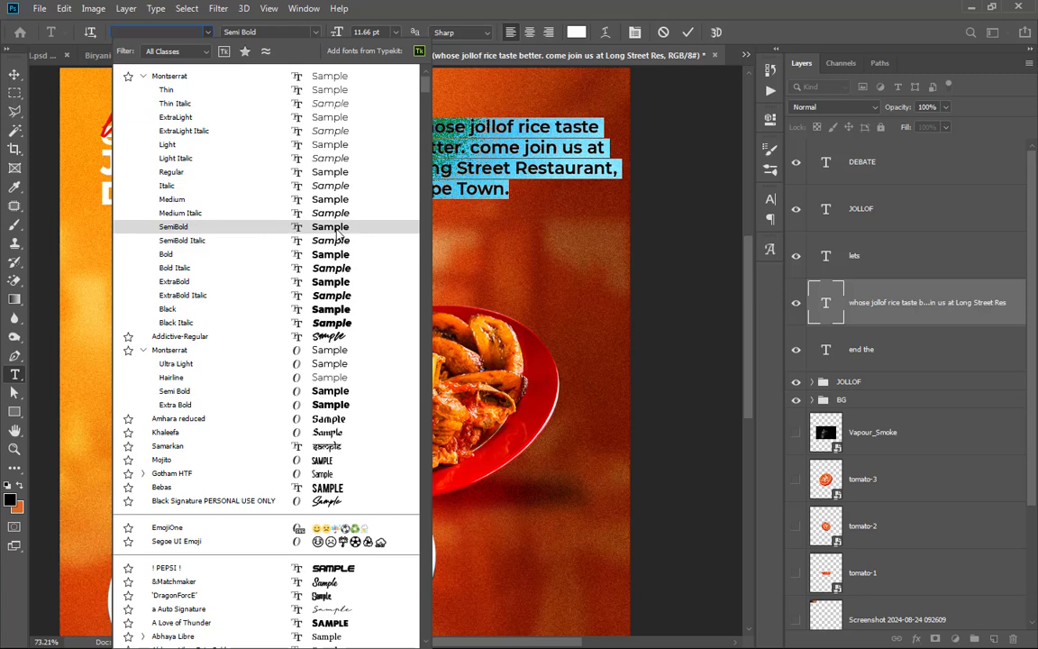
{"action": "left_click", "coordinate": [331, 229]}
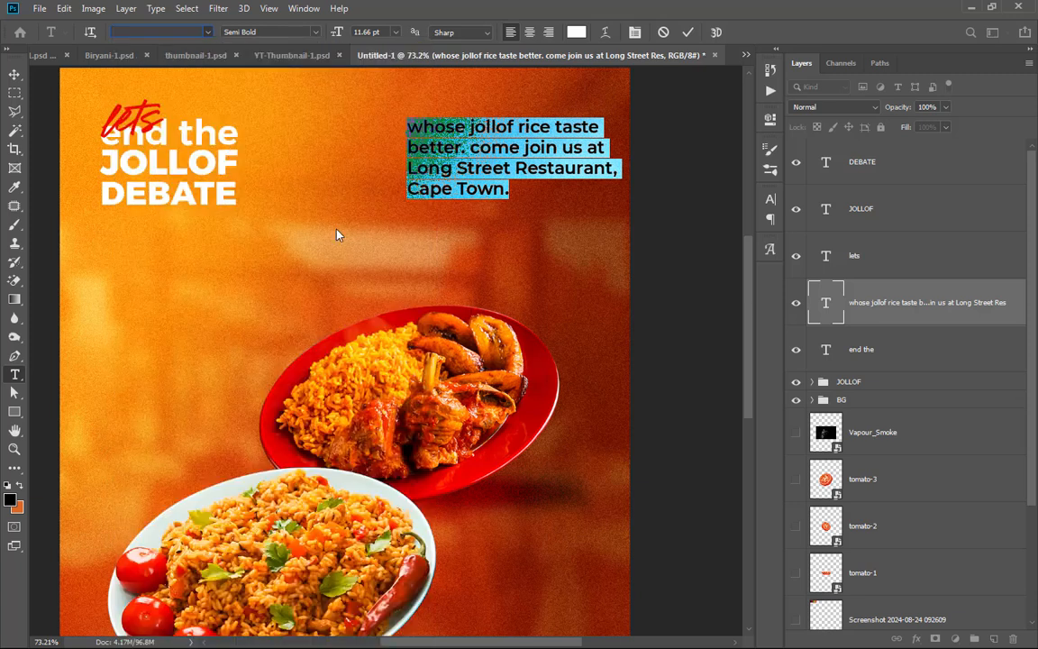
{"action": "left_click", "coordinate": [687, 33]}
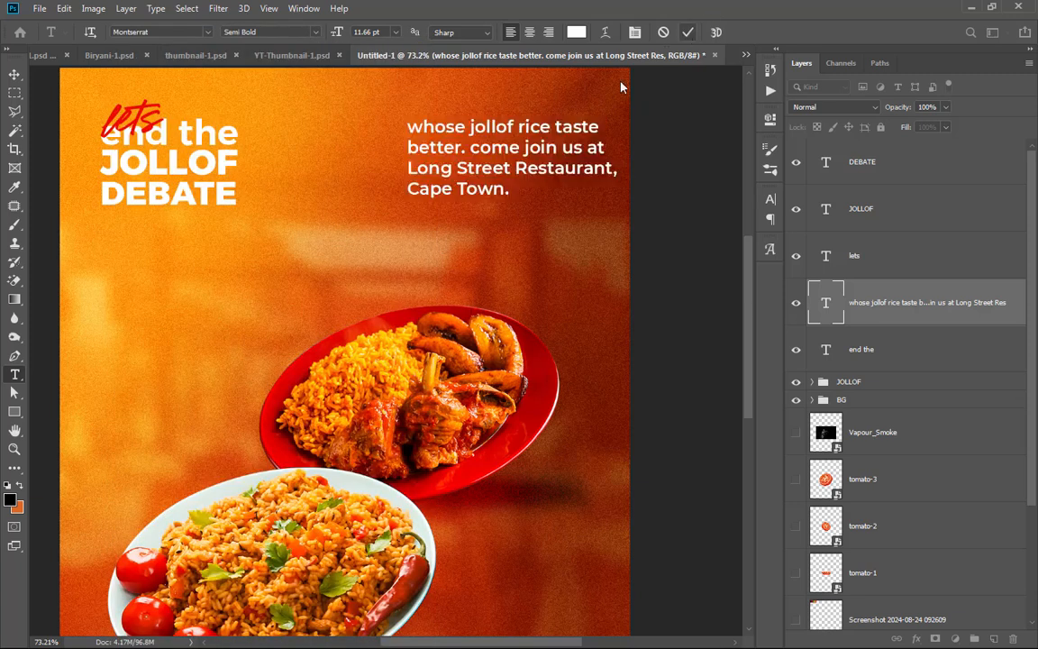
Step: Tighten the line spacing of the whole tagline to 10 pt
{"action": "left_click", "coordinate": [548, 146]}
{"action": "key", "text": "ctrl+a"}
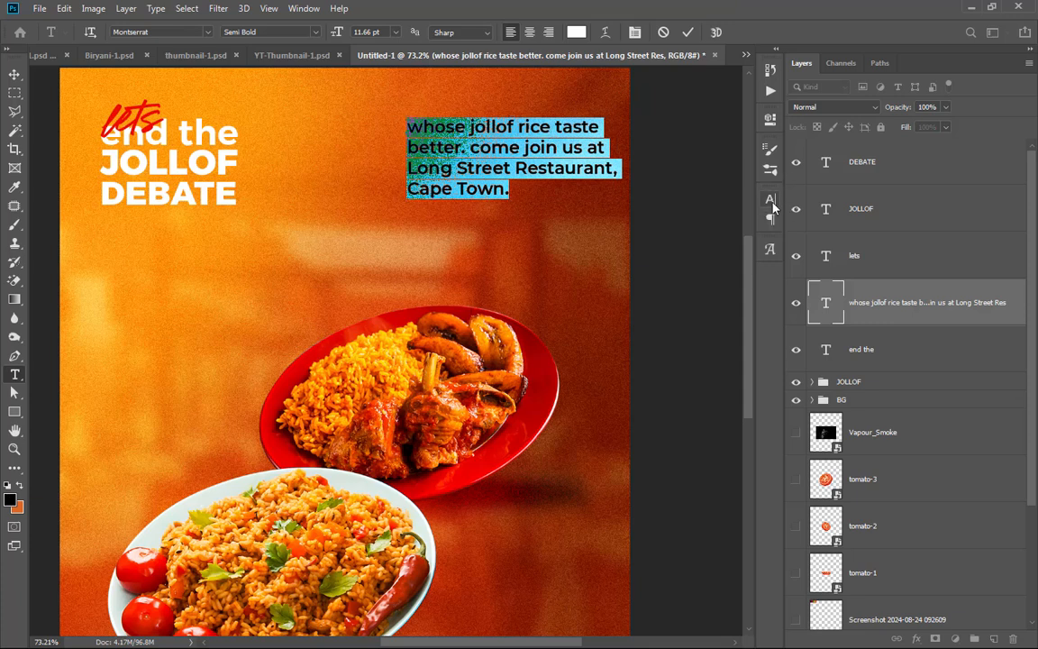
{"action": "left_click", "coordinate": [772, 205]}
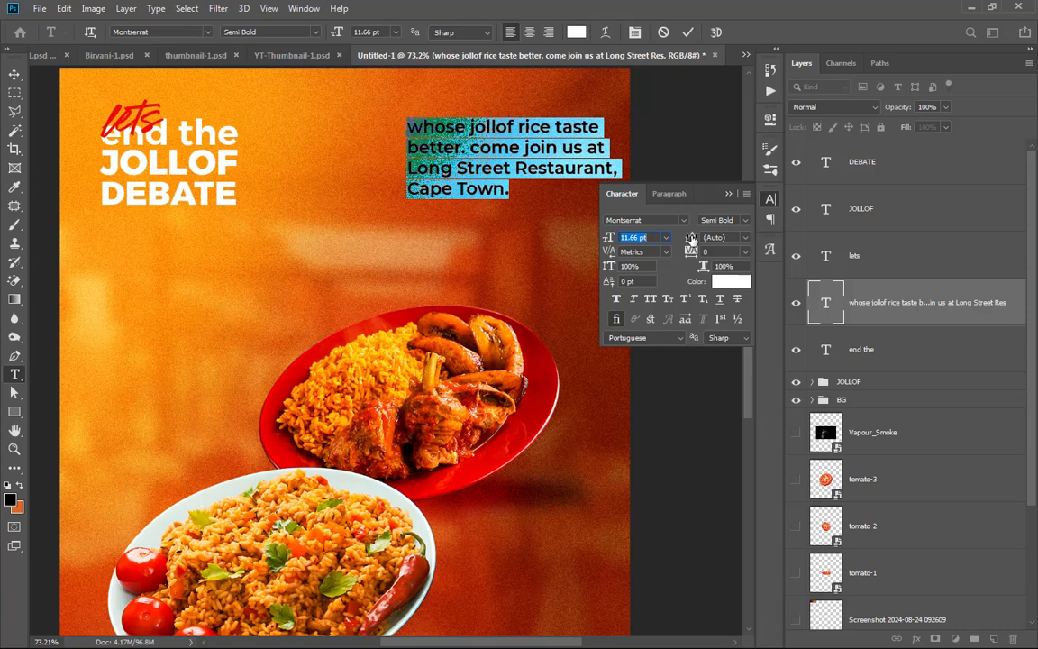
{"action": "left_click", "coordinate": [745, 238]}
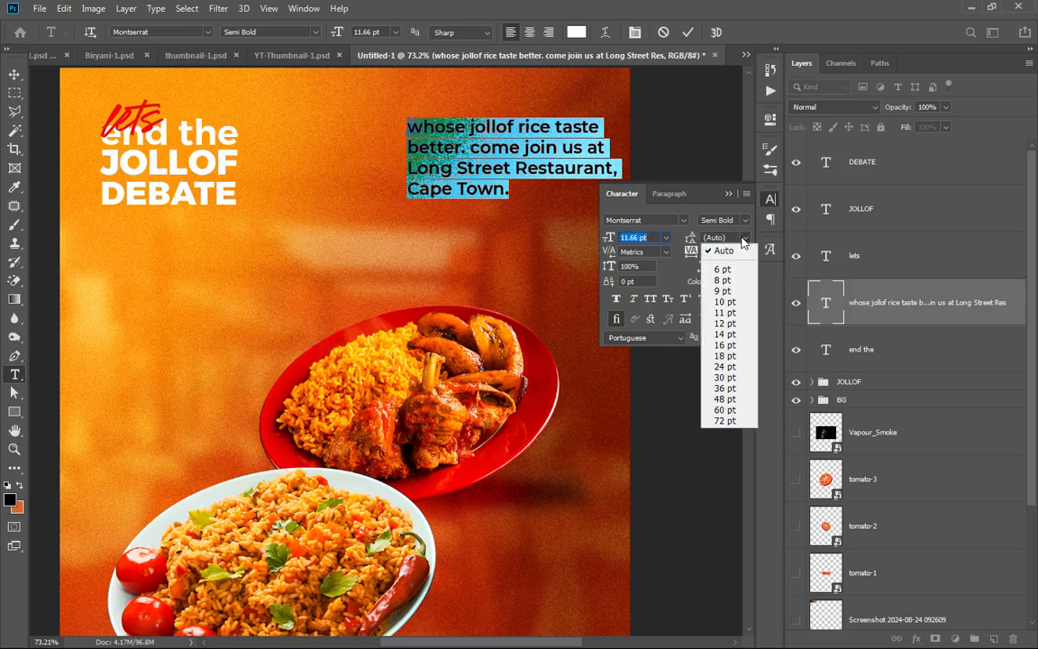
{"action": "left_click", "coordinate": [730, 326]}
{"action": "mouse_move", "coordinate": [691, 238]}
{"action": "left_mouse_down"}
{"action": "mouse_move", "coordinate": [679, 239]}
{"action": "mouse_move", "coordinate": [689, 237]}
{"action": "left_mouse_up"}
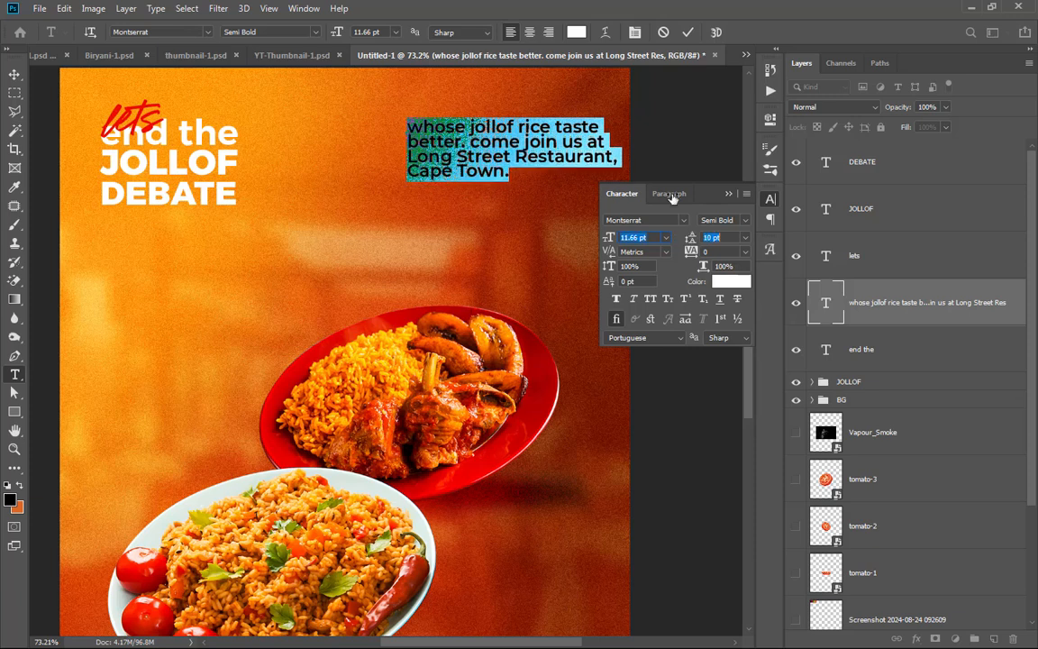
{"action": "left_click", "coordinate": [687, 33]}
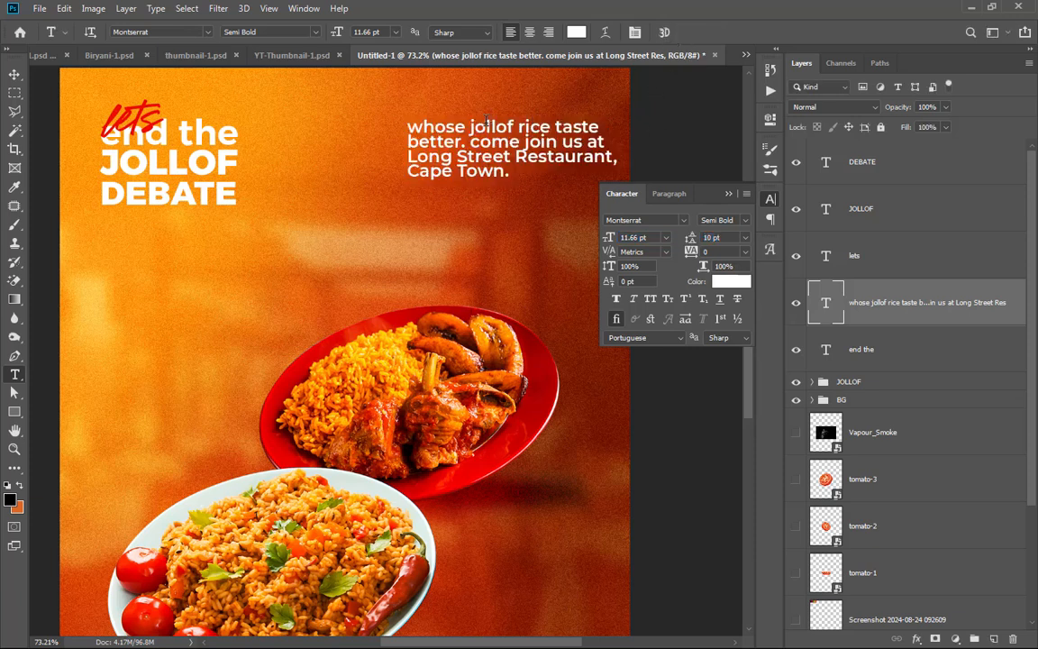
{"action": "left_click_drag", "start_coordinate": [466, 126], "coordinate": [549, 127]}
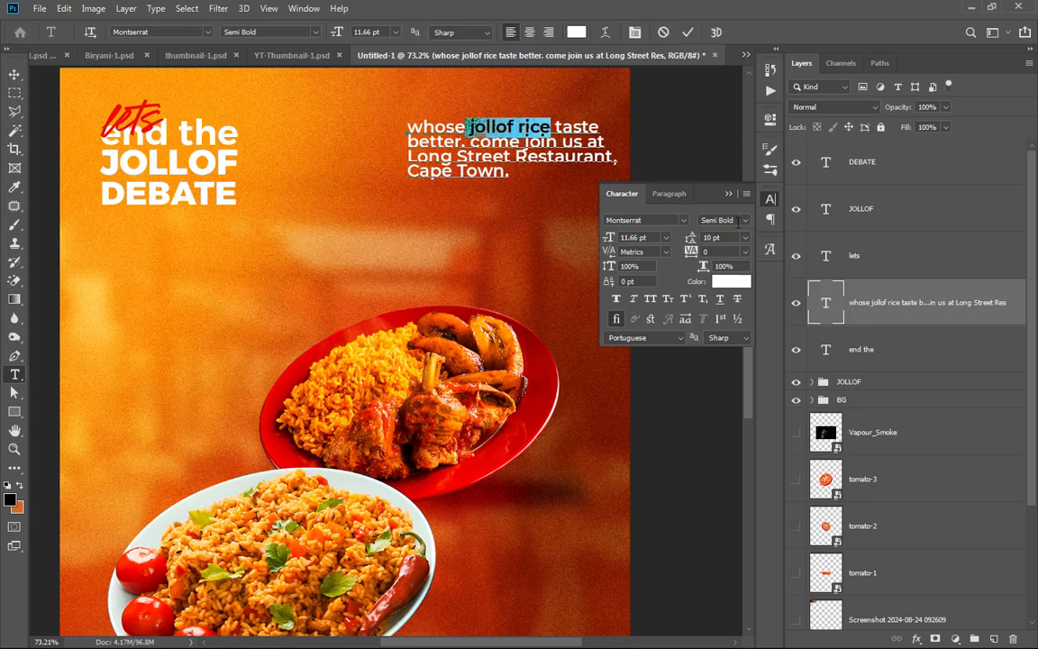
{"action": "left_click", "coordinate": [744, 221]}
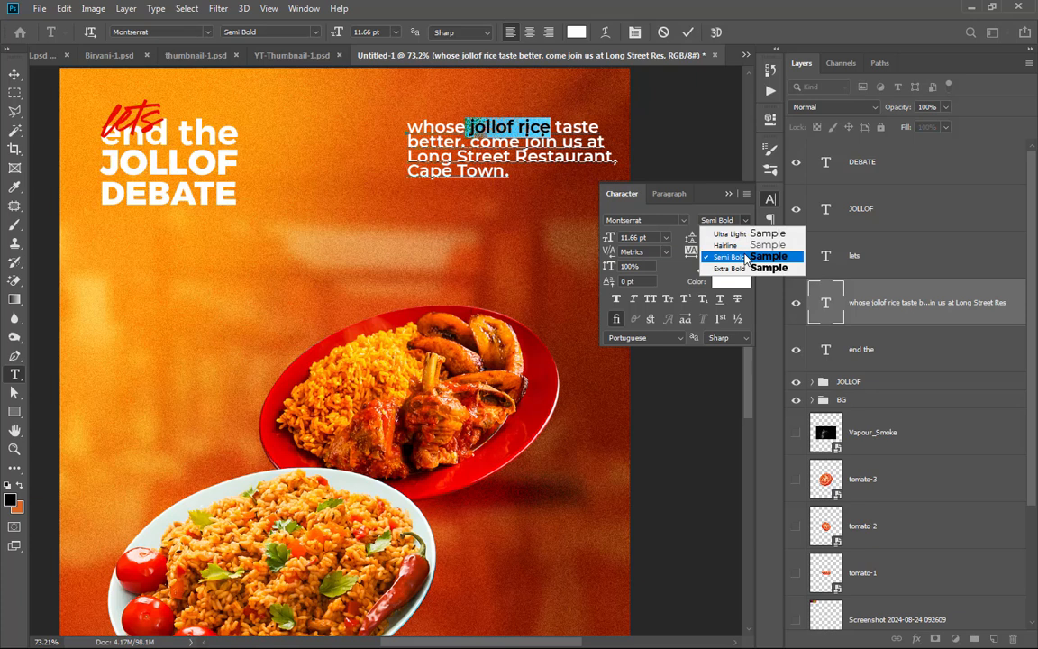
{"action": "left_click", "coordinate": [746, 258]}
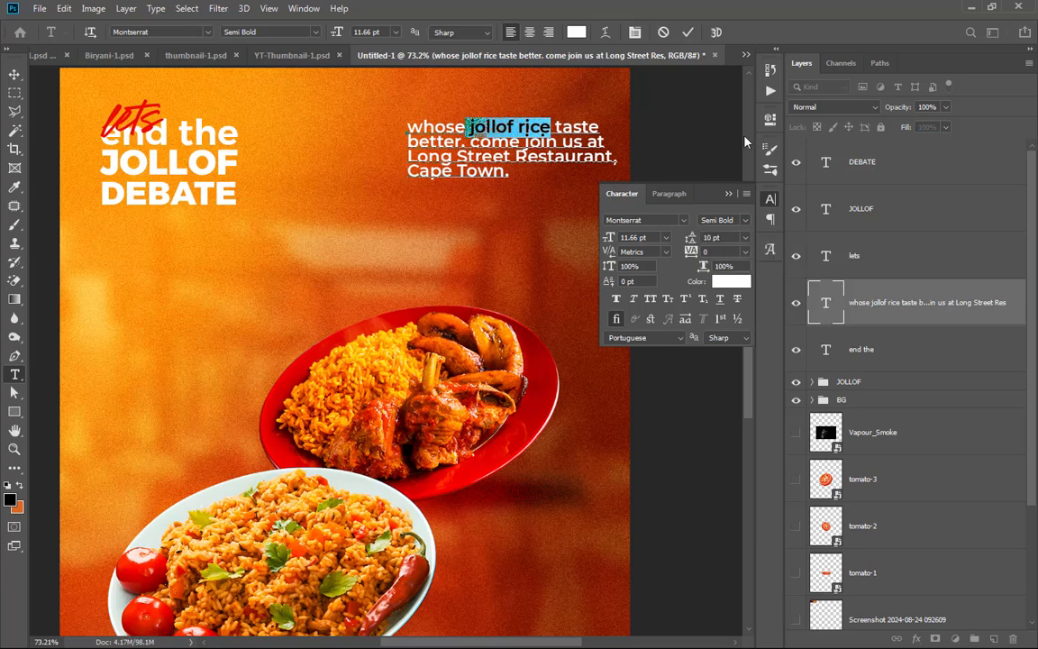
{"action": "left_click", "coordinate": [685, 34]}
Step: Set the words "jollof rice" in the tagline to the Extra Bold style
{"action": "left_click", "coordinate": [476, 127]}
{"action": "left_click_drag", "start_coordinate": [470, 127], "coordinate": [550, 127]}
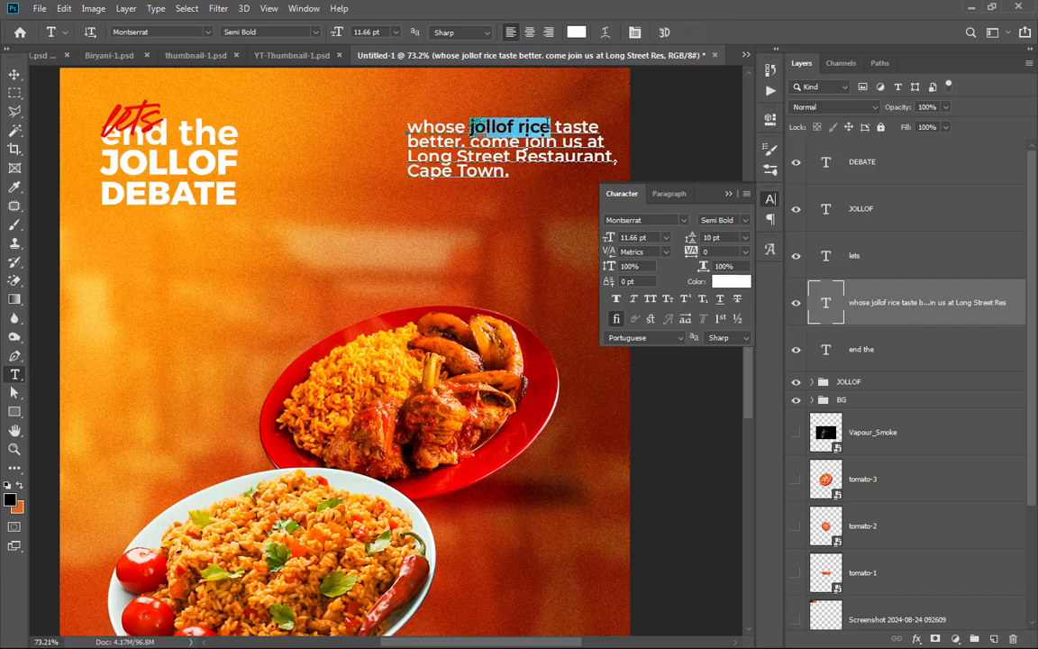
{"action": "left_click", "coordinate": [744, 220]}
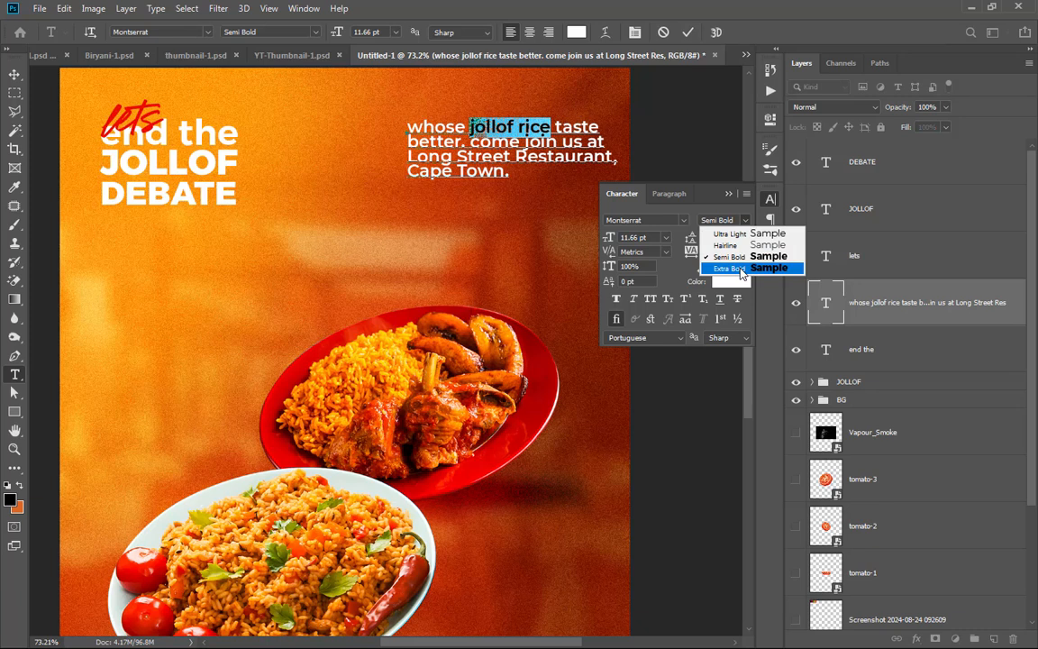
{"action": "left_click", "coordinate": [739, 268]}
Step: Set the tagline's "Long Street Restaurant, Cape Town." to the Extra Bold style and commit the text edit
{"action": "left_click_drag", "start_coordinate": [410, 155], "coordinate": [510, 172]}
{"action": "left_click", "coordinate": [742, 224]}
{"action": "left_click", "coordinate": [678, 242]}
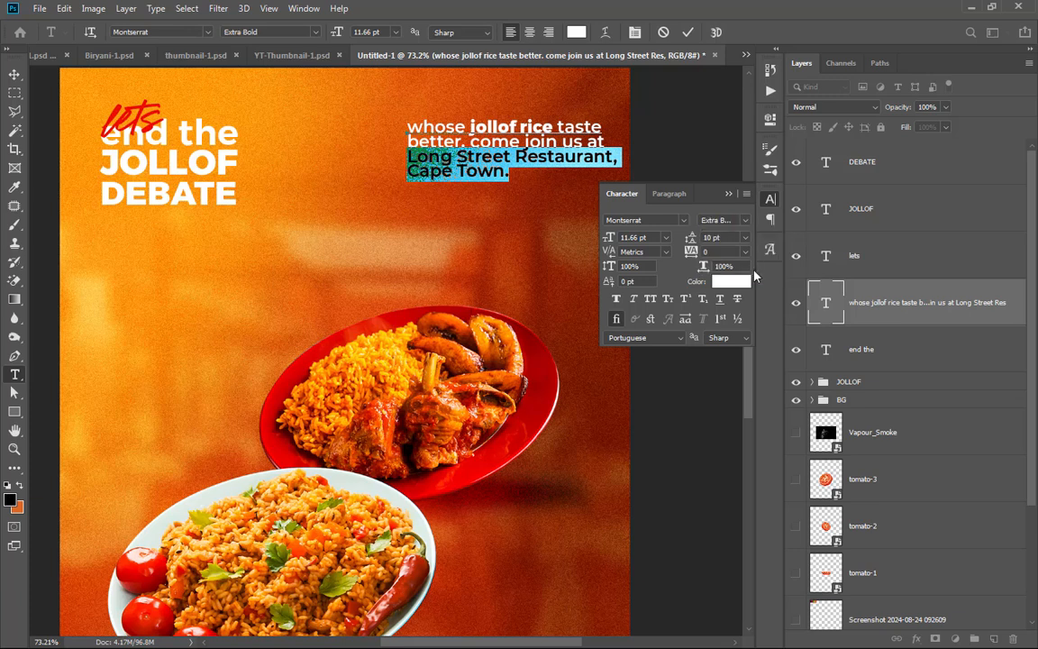
{"action": "left_click", "coordinate": [687, 33]}
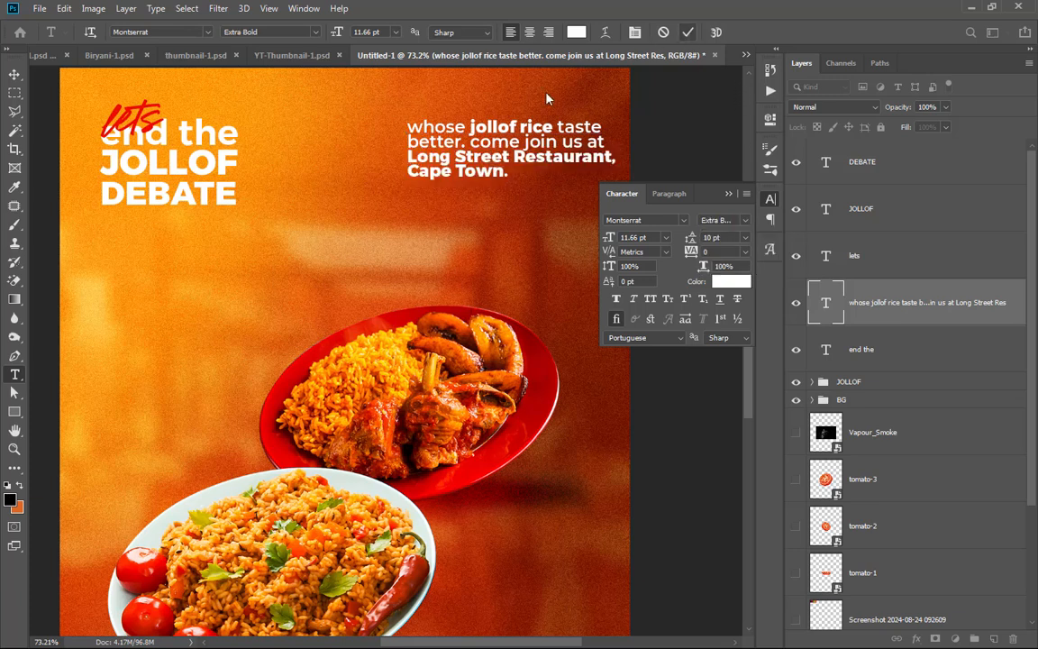
Step: Shift the tagline slightly left, away from the flyer's right edge, keeping it level with the headline
{"action": "left_click", "coordinate": [20, 70]}
{"action": "scroll", "coordinate": [501, 134], "scroll_direction": "down", "scroll_amount": 3}
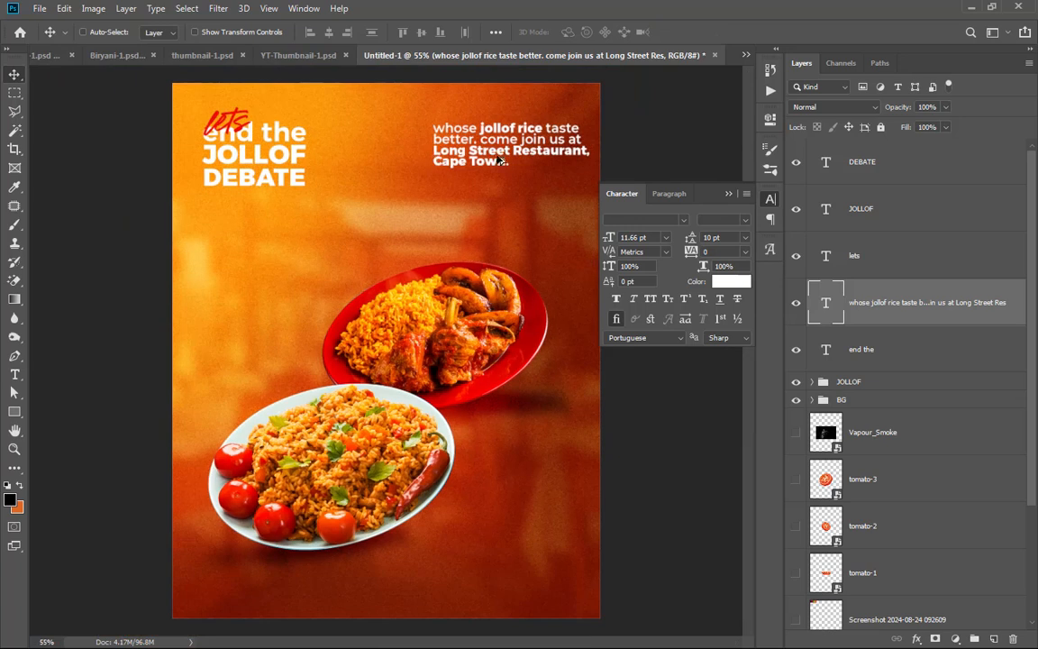
{"action": "left_click_drag", "start_coordinate": [505, 155], "coordinate": [482, 155]}
{"action": "scroll", "coordinate": [431, 129], "scroll_direction": "down", "scroll_amount": 3}
{"action": "scroll", "coordinate": [430, 129], "scroll_direction": "up", "scroll_amount": 2}
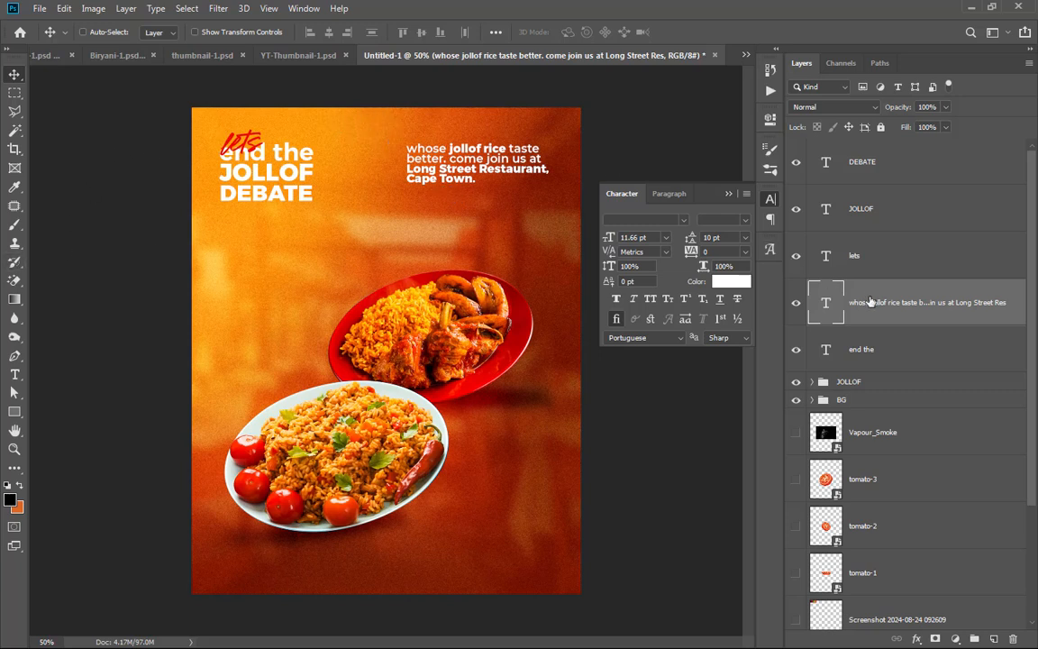
Step: Draw a tall rectangle about 65 × 629 px between headline and tagline, starting above the flyer's top edge, directly above the "end the" layer
{"action": "left_click", "coordinate": [895, 358]}
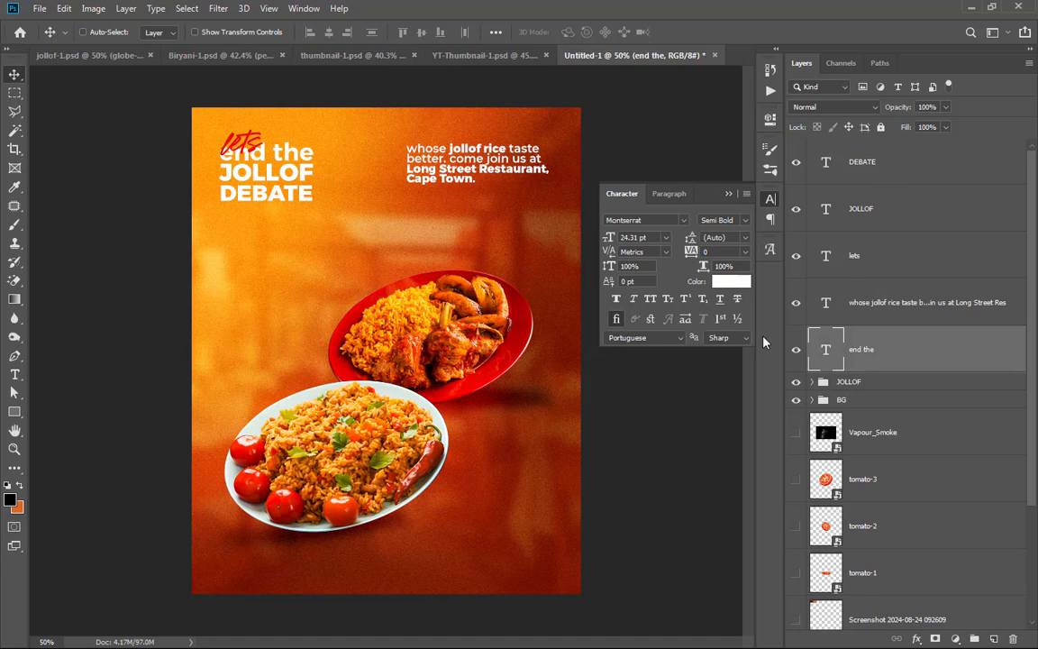
{"action": "left_click", "coordinate": [729, 194]}
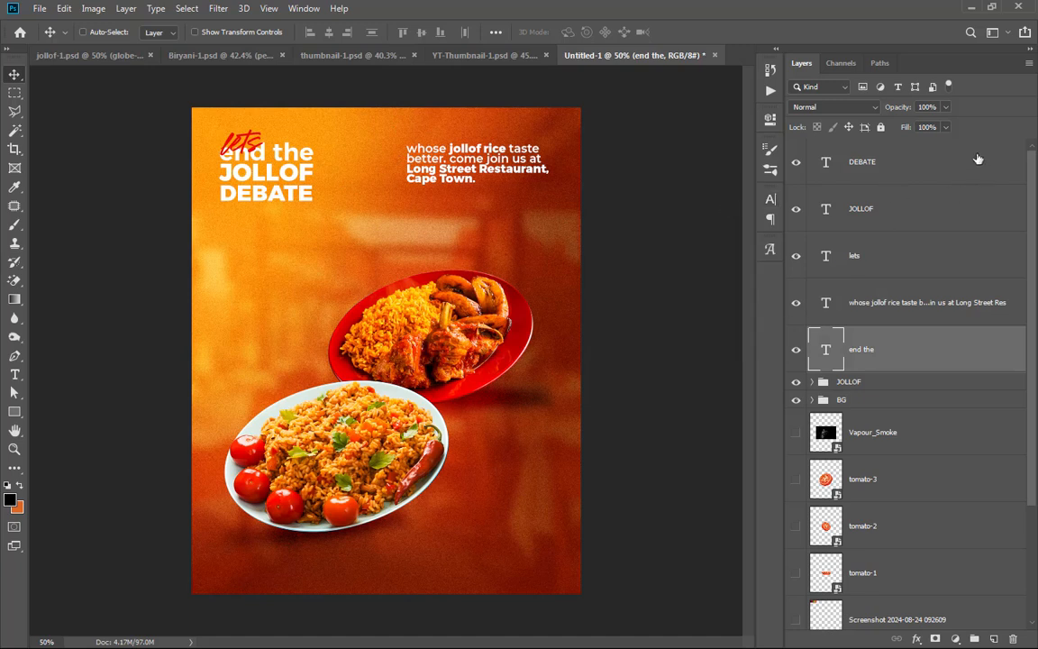
{"action": "scroll", "coordinate": [392, 135], "scroll_direction": "up", "scroll_amount": 2}
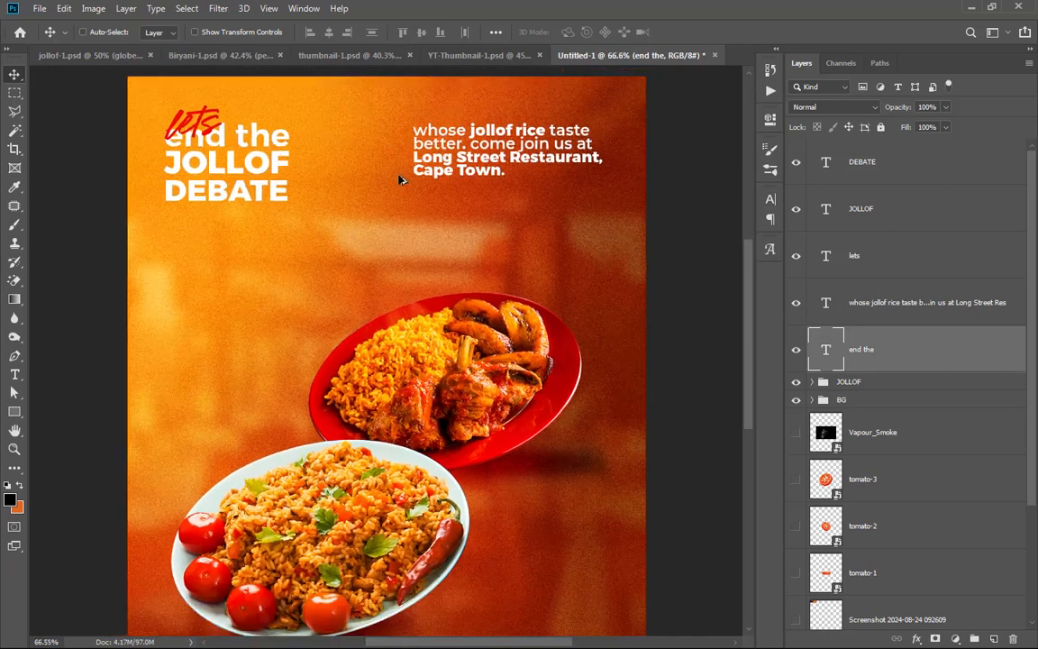
{"action": "left_click", "coordinate": [14, 411]}
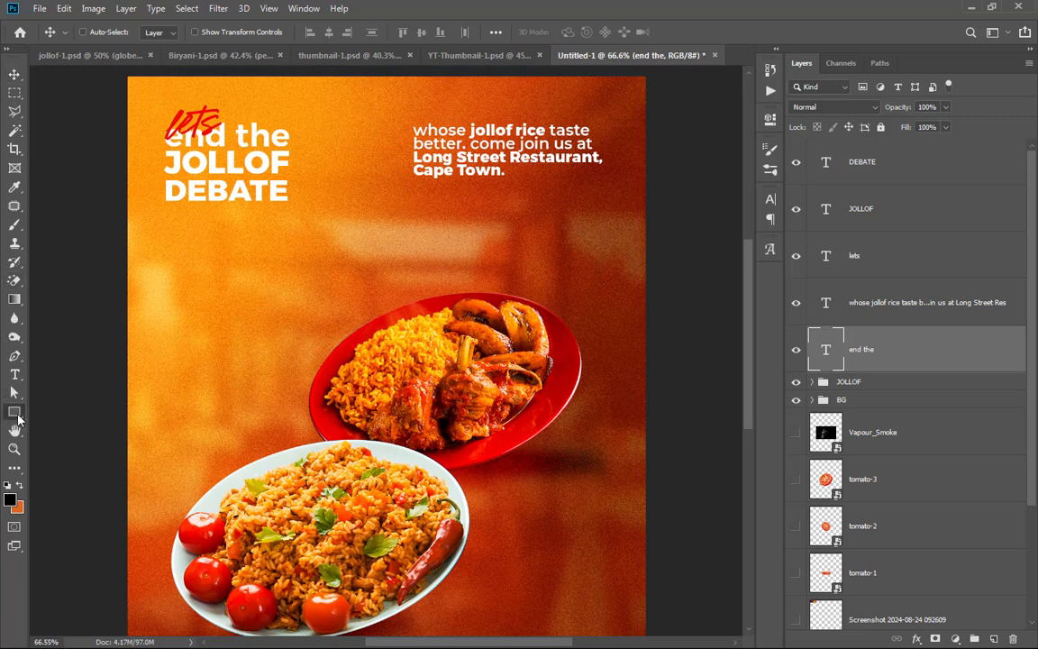
{"action": "left_click_drag", "start_coordinate": [294, 69], "coordinate": [333, 224]}
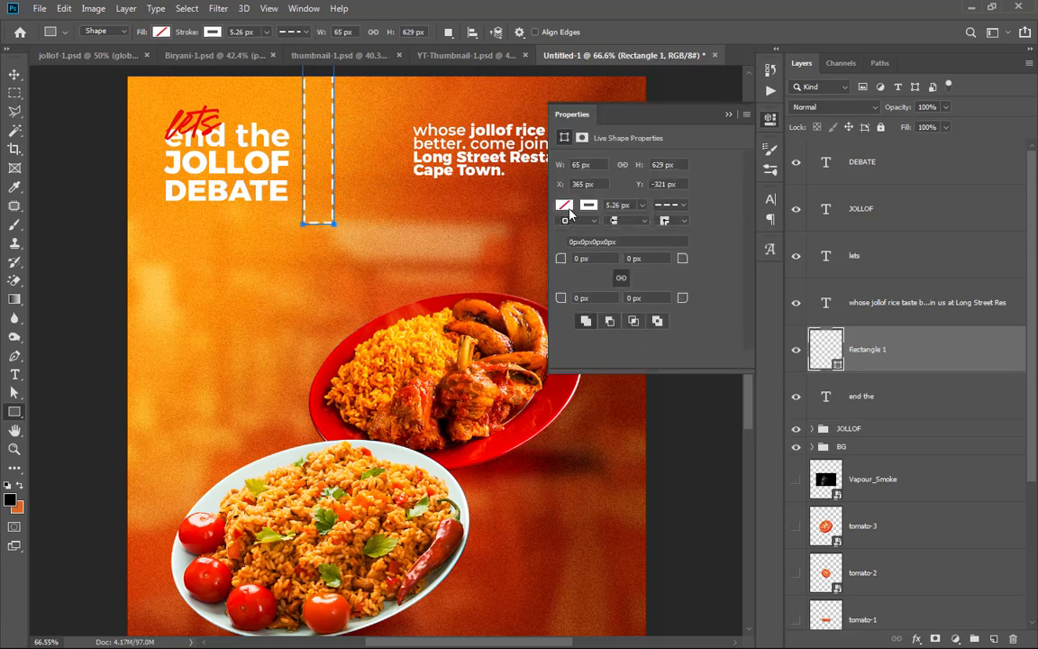
Step: Fill the tall rectangle with white and remove its stroke
{"action": "left_click", "coordinate": [565, 205]}
{"action": "left_click", "coordinate": [593, 279]}
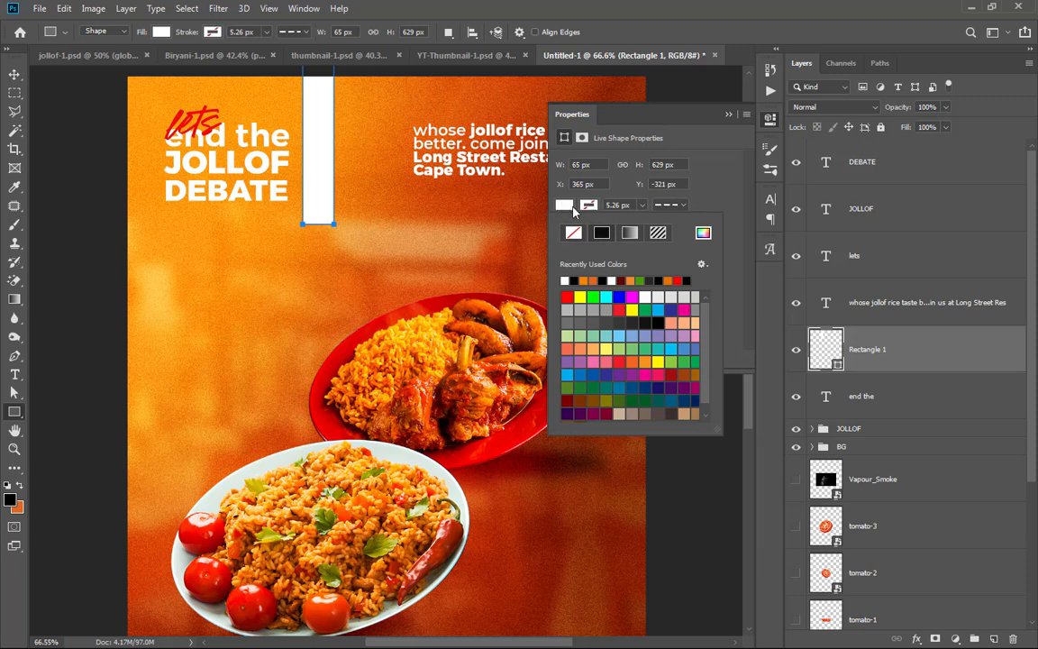
{"action": "left_click", "coordinate": [567, 206]}
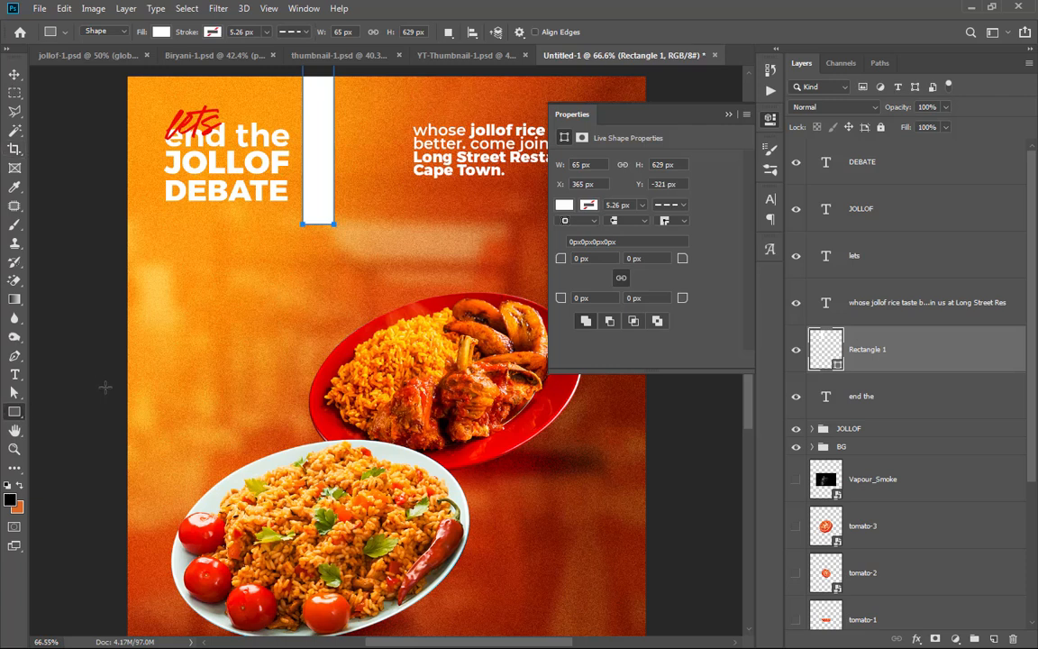
Step: Raise the white bar's lower-right corner point with the Direct Selection tool to give it a slanted bottom end
{"action": "left_click", "coordinate": [14, 393]}
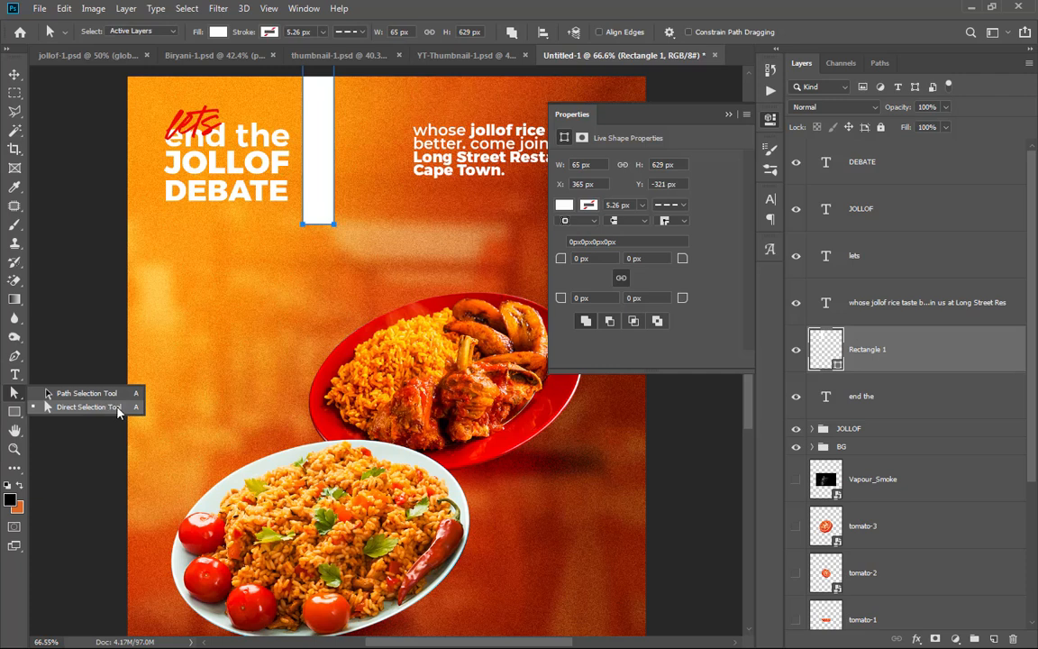
{"action": "left_click", "coordinate": [119, 409]}
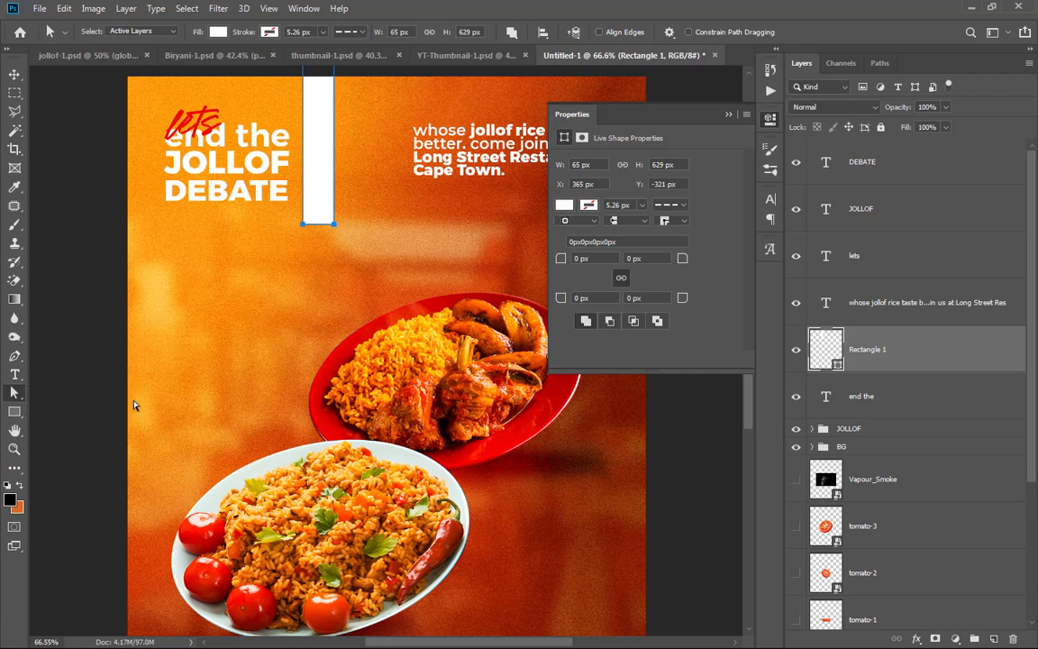
{"action": "left_click", "coordinate": [333, 224]}
{"action": "left_click", "coordinate": [729, 113]}
{"action": "scroll", "coordinate": [412, 230], "scroll_direction": "down", "scroll_amount": 3}
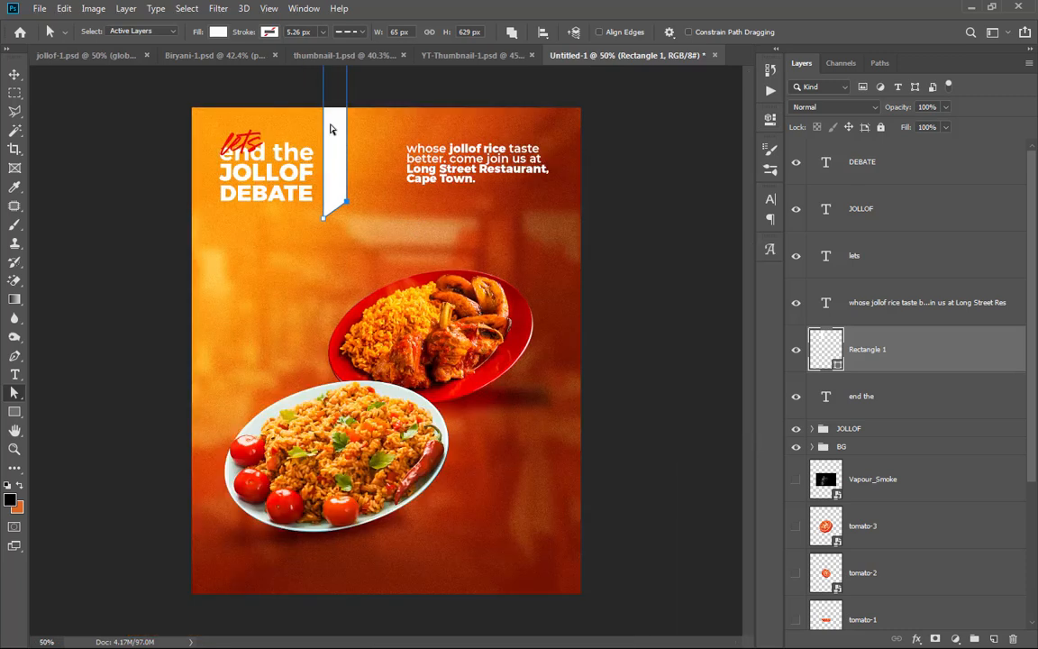
Step: Shorten the white bar to about 55% height and skew its top to the right, with its lower end near the headline's base
{"action": "left_click", "coordinate": [14, 74]}
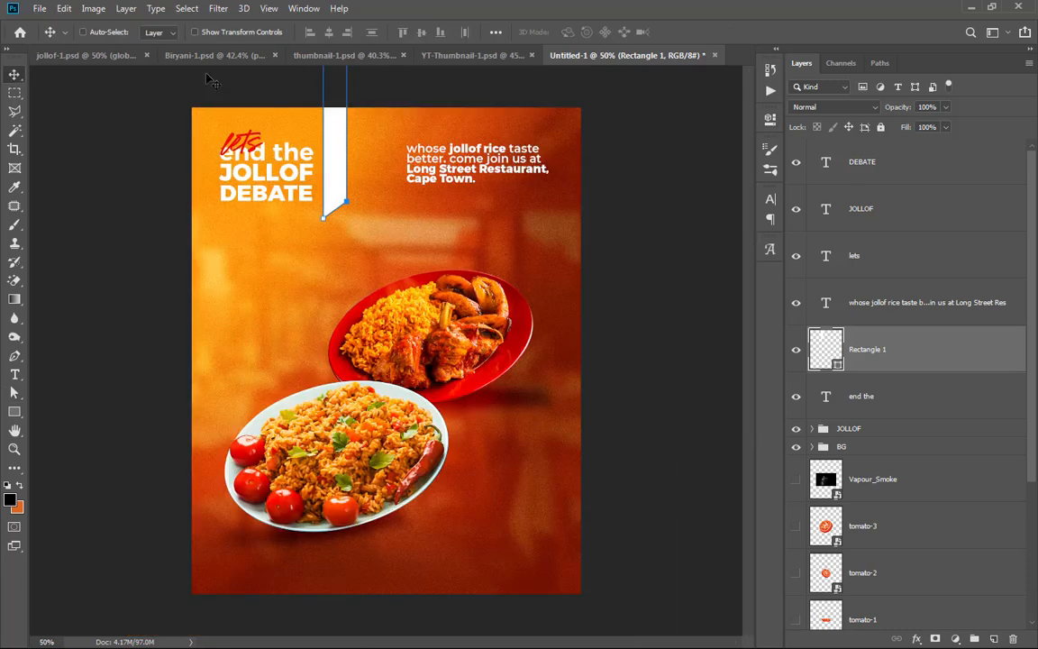
{"action": "left_click_drag", "start_coordinate": [334, 135], "coordinate": [338, 192]}
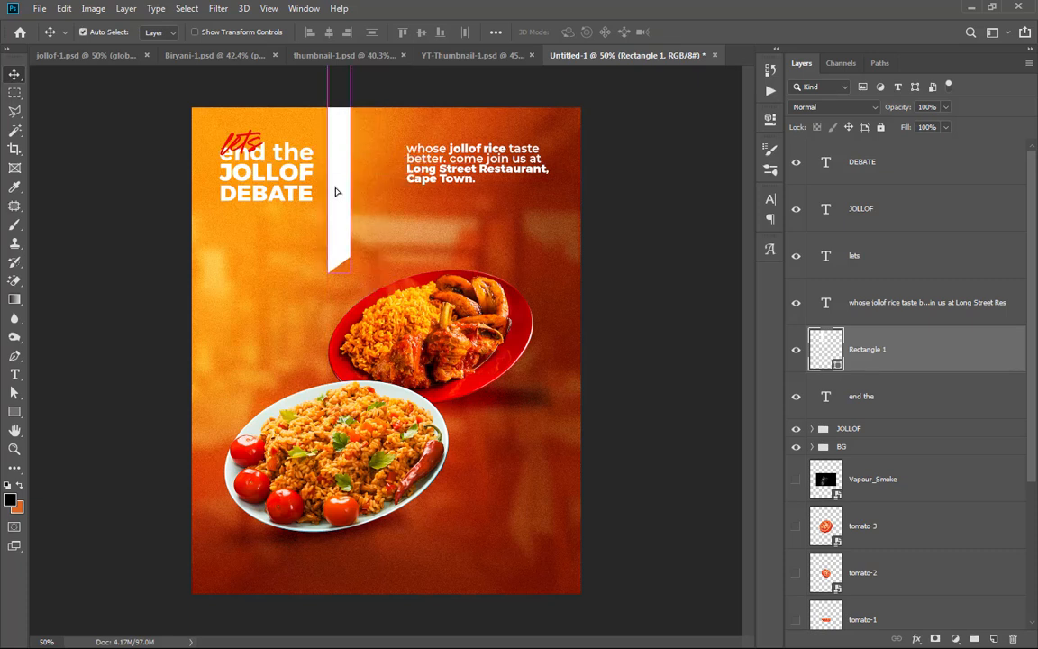
{"action": "key", "text": "ctrl+t"}
{"action": "left_click_drag", "start_coordinate": [350, 158], "coordinate": [347, 297]}
{"action": "left_click_drag", "start_coordinate": [331, 188], "coordinate": [353, 84]}
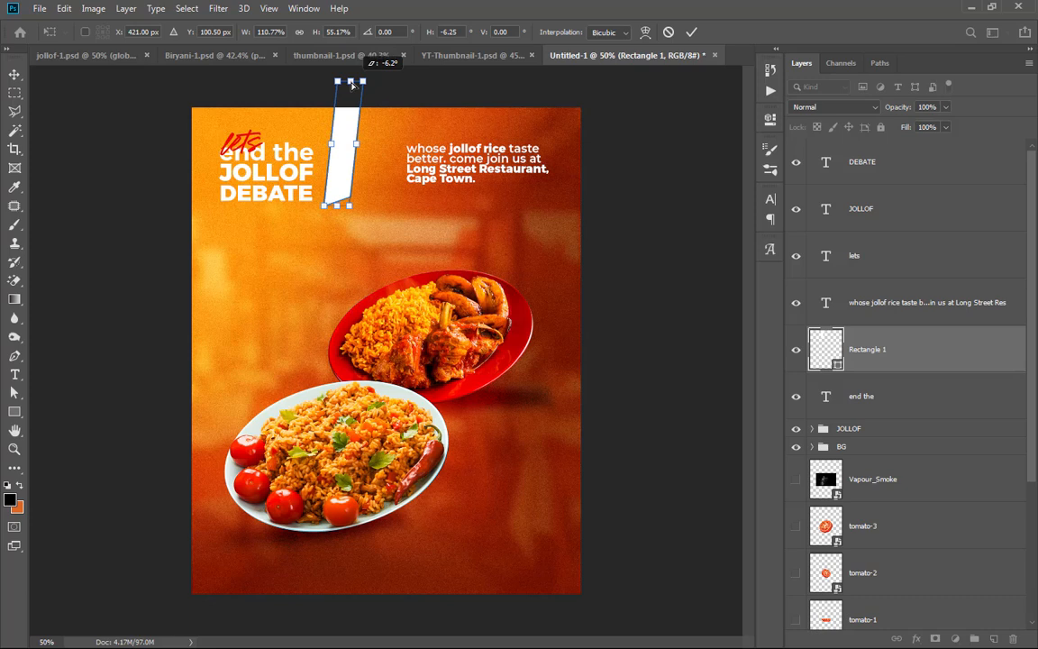
{"action": "left_click_drag", "start_coordinate": [352, 84], "coordinate": [360, 84]}
{"action": "left_click", "coordinate": [691, 32]}
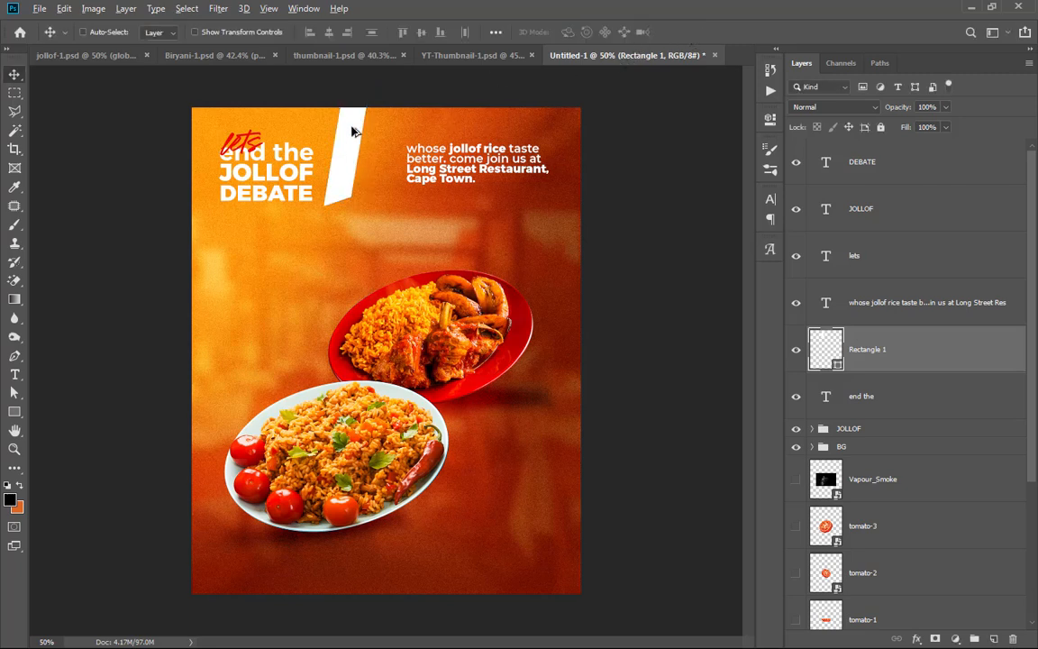
Step: Duplicate the slanted white stripe to the right of the original and hide the copy
{"action": "left_click_drag", "start_coordinate": [352, 130], "coordinate": [383, 139]}
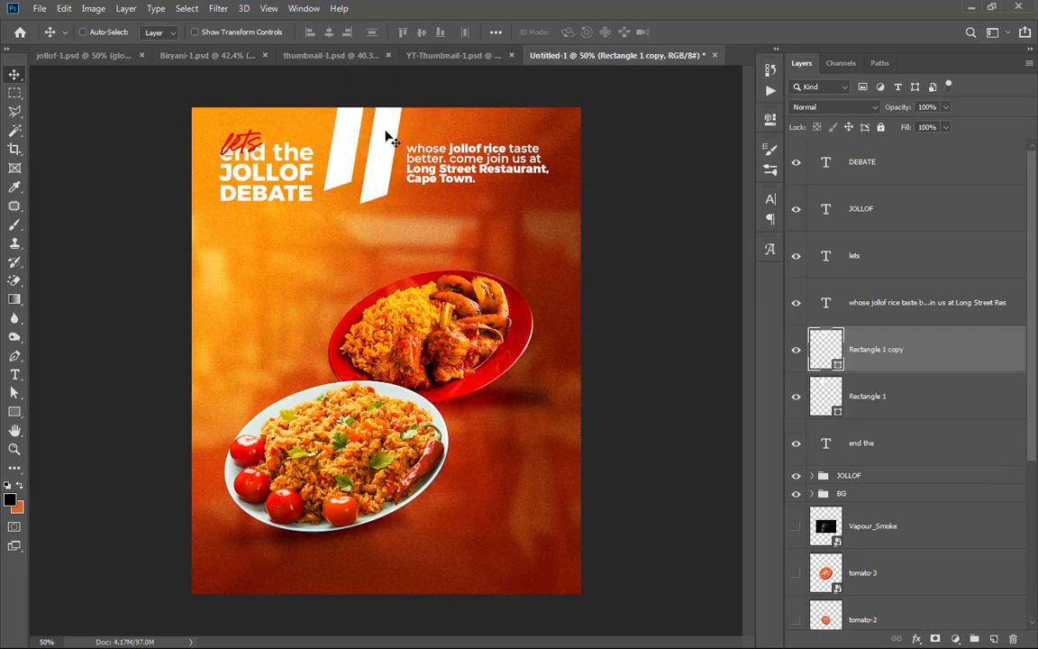
{"action": "scroll", "coordinate": [376, 105], "scroll_direction": "up", "scroll_amount": 5}
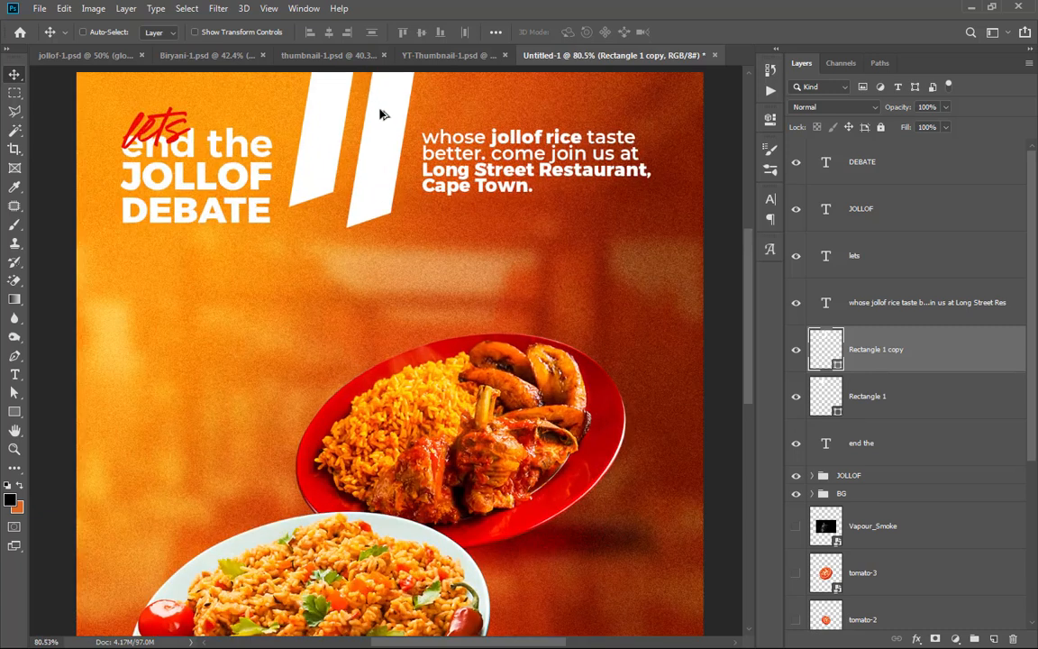
{"action": "left_click", "coordinate": [796, 350]}
Step: Narrow the original white stripe and place a duplicate of it close beside it on the right, slightly lower
{"action": "mouse_move", "coordinate": [340, 122]}
{"action": "left_mouse_down"}
{"action": "mouse_move", "coordinate": [385, 129]}
{"action": "mouse_move", "coordinate": [320, 102]}
{"action": "mouse_move", "coordinate": [357, 109]}
{"action": "mouse_move", "coordinate": [354, 99]}
{"action": "mouse_move", "coordinate": [340, 106]}
{"action": "left_mouse_up"}
{"action": "key", "text": "ctrl+t"}
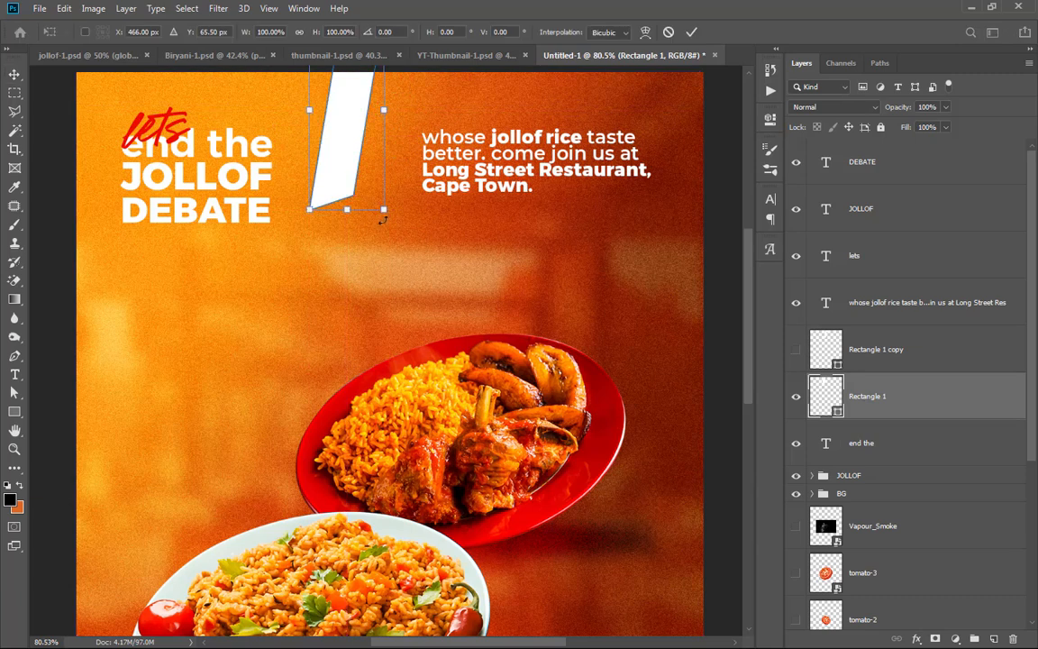
{"action": "left_click_drag", "start_coordinate": [382, 209], "coordinate": [360, 220]}
{"action": "left_click_drag", "start_coordinate": [340, 110], "coordinate": [337, 102]}
{"action": "left_click", "coordinate": [691, 31]}
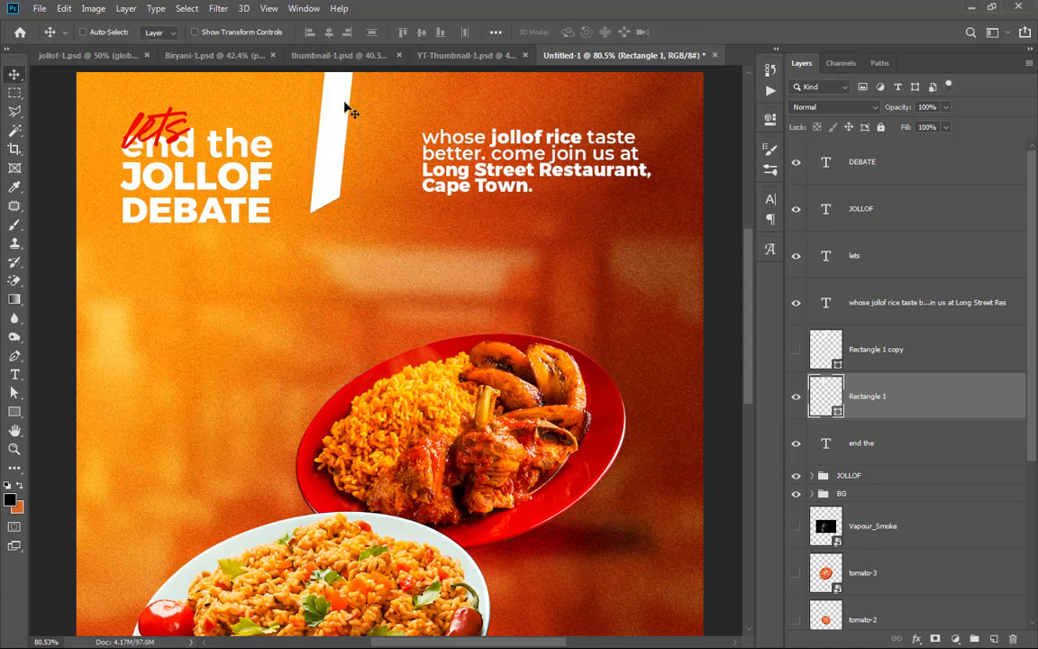
{"action": "left_click_drag", "start_coordinate": [339, 123], "coordinate": [373, 139]}
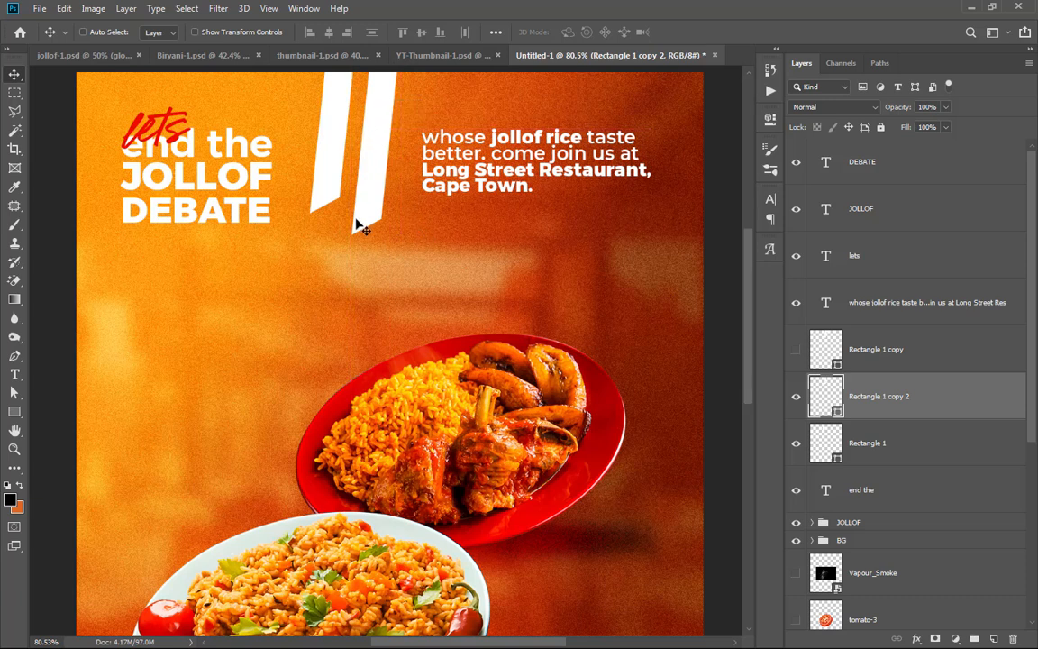
{"action": "left_click_drag", "start_coordinate": [382, 101], "coordinate": [379, 99]}
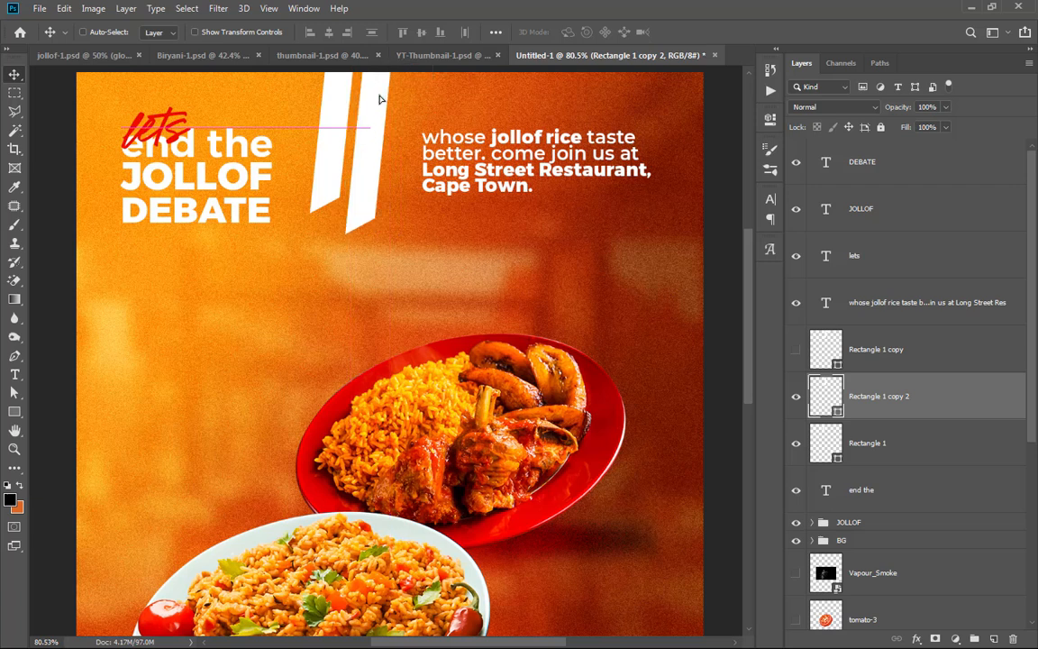
Step: Create a black copy of the right-hand stripe and place it behind the white one, offset about 11 px downward
{"action": "left_click_drag", "start_coordinate": [938, 407], "coordinate": [951, 384], "text": "alt"}
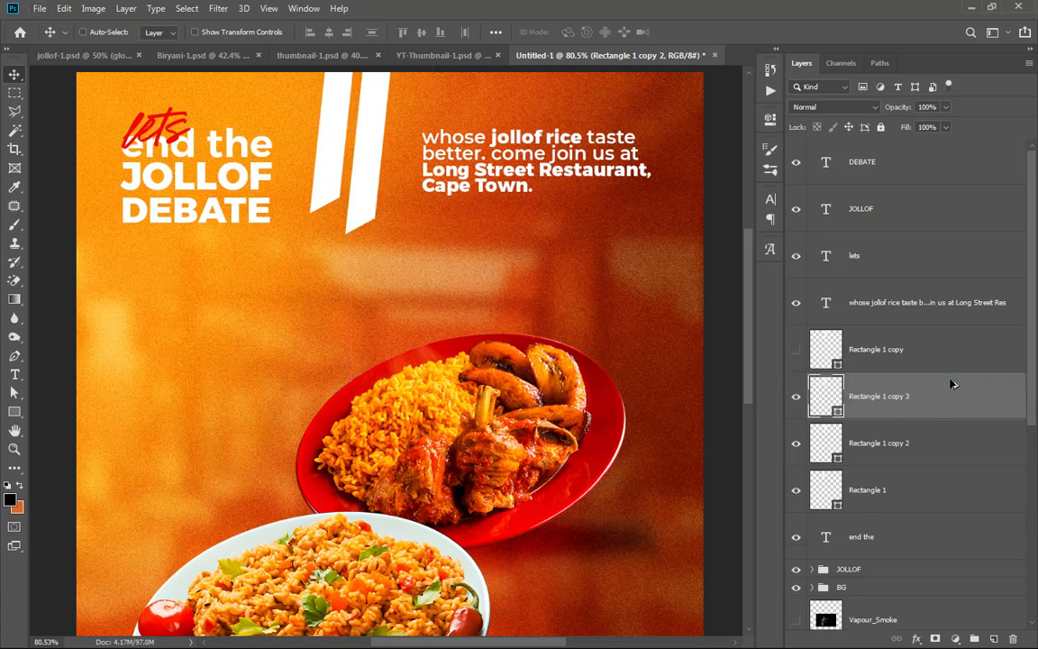
{"action": "double_click", "coordinate": [836, 414]}
{"action": "left_click_drag", "start_coordinate": [806, 390], "coordinate": [840, 495]}
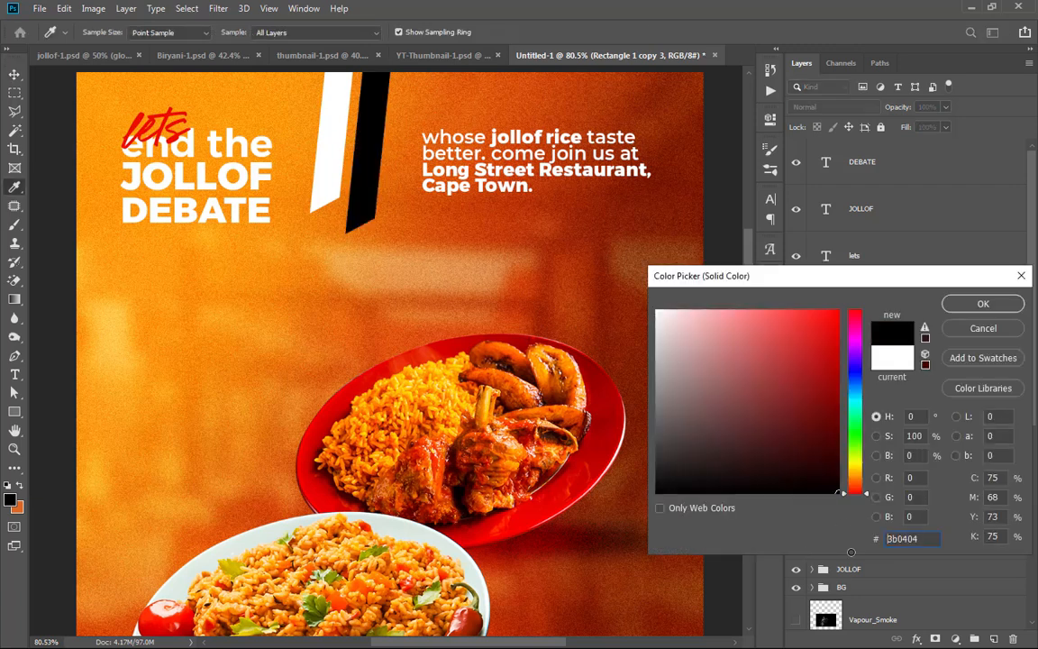
{"action": "left_click", "coordinate": [972, 314]}
{"action": "left_click_drag", "start_coordinate": [856, 406], "coordinate": [858, 462]}
{"action": "left_click_drag", "start_coordinate": [376, 195], "coordinate": [366, 209]}
Step: Warp the black stripe copy with the Arch style at a bend of 17.7%
{"action": "scroll", "coordinate": [366, 209], "scroll_direction": "up", "scroll_amount": 2}
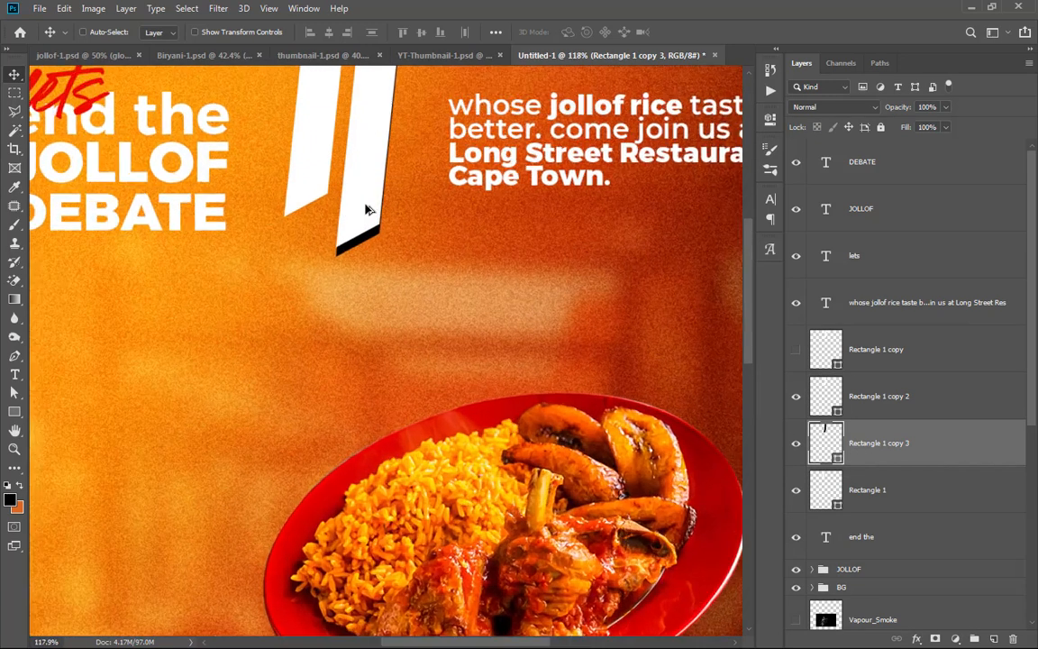
{"action": "scroll", "coordinate": [365, 209], "scroll_direction": "up", "scroll_amount": 1}
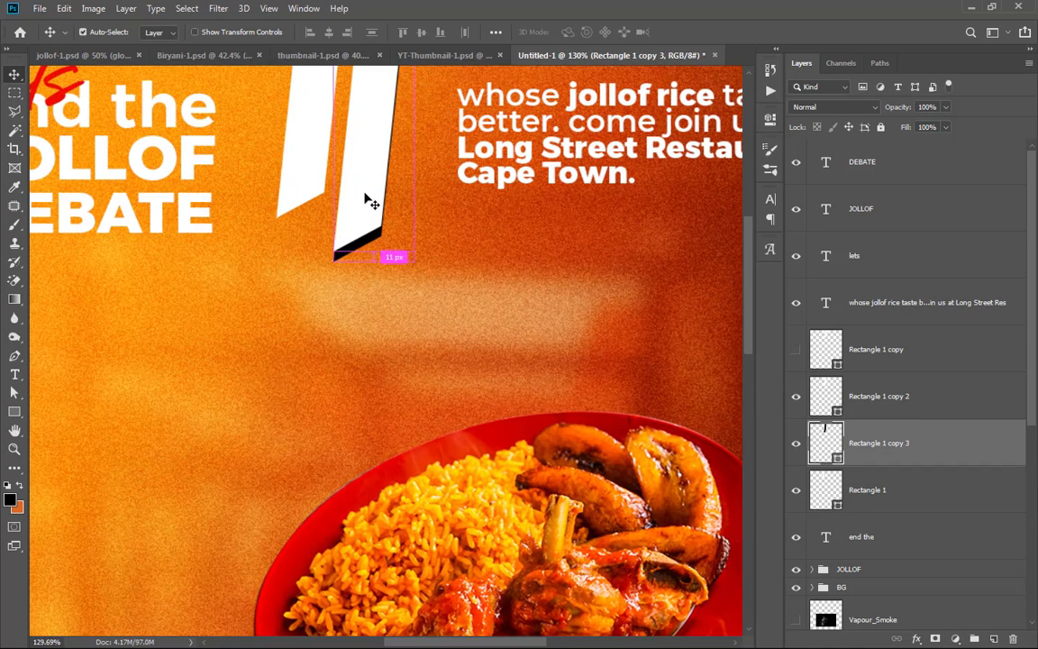
{"action": "key", "text": "ctrl+t"}
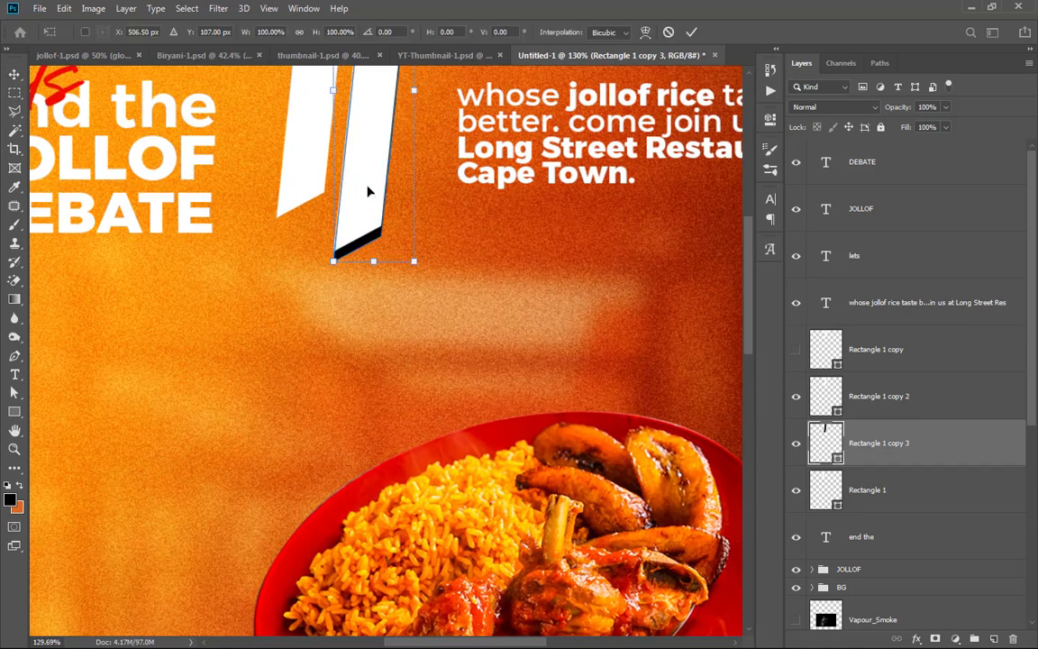
{"action": "left_click", "coordinate": [648, 37]}
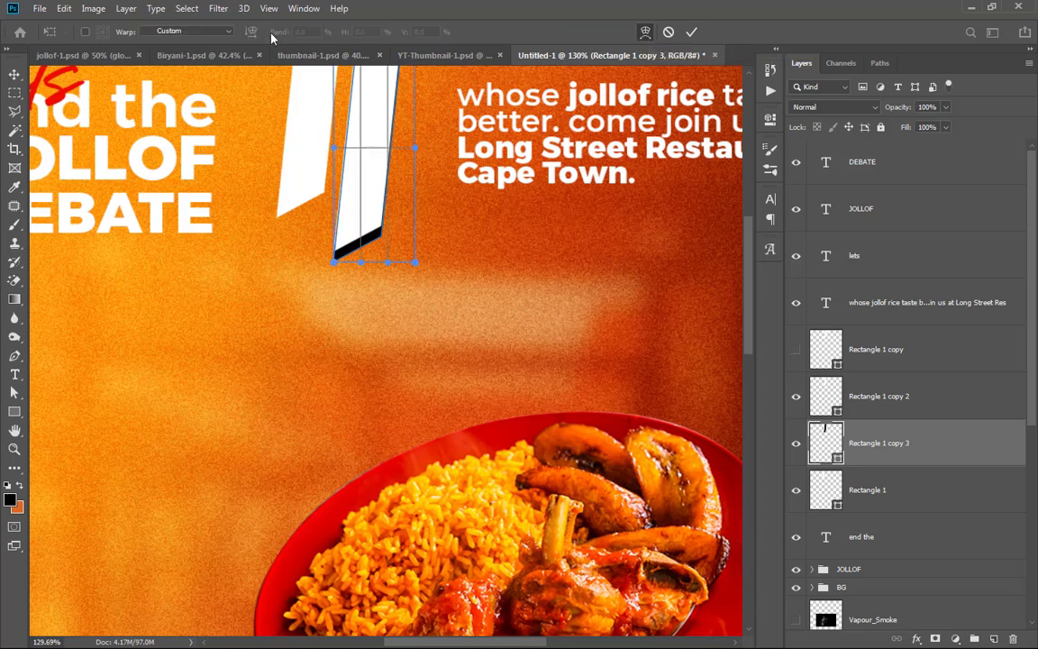
{"action": "left_click", "coordinate": [229, 33]}
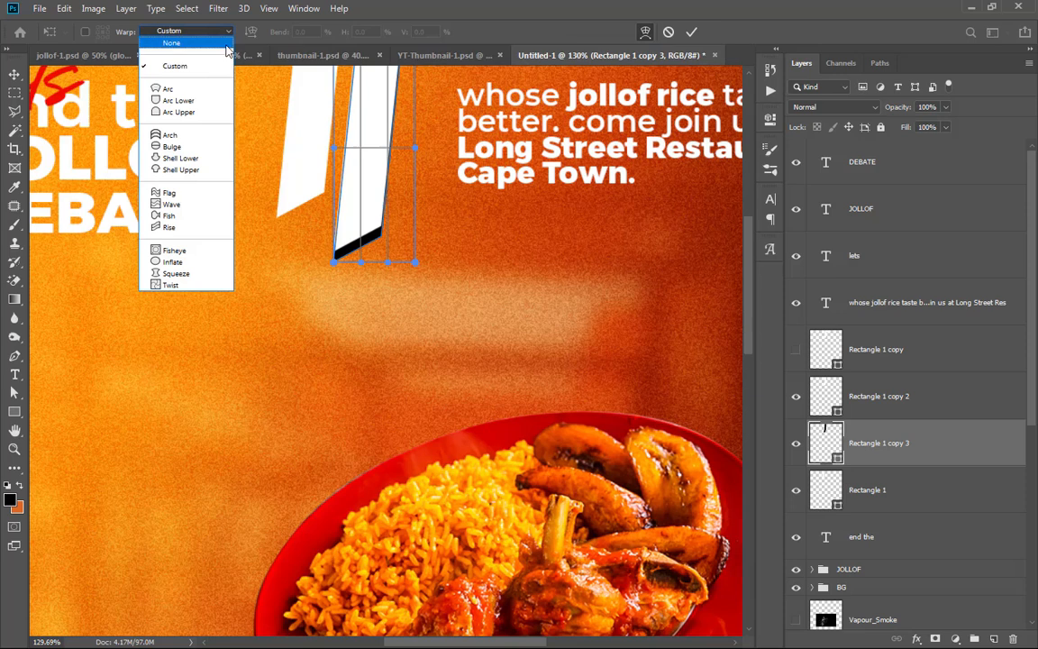
{"action": "left_click", "coordinate": [172, 135]}
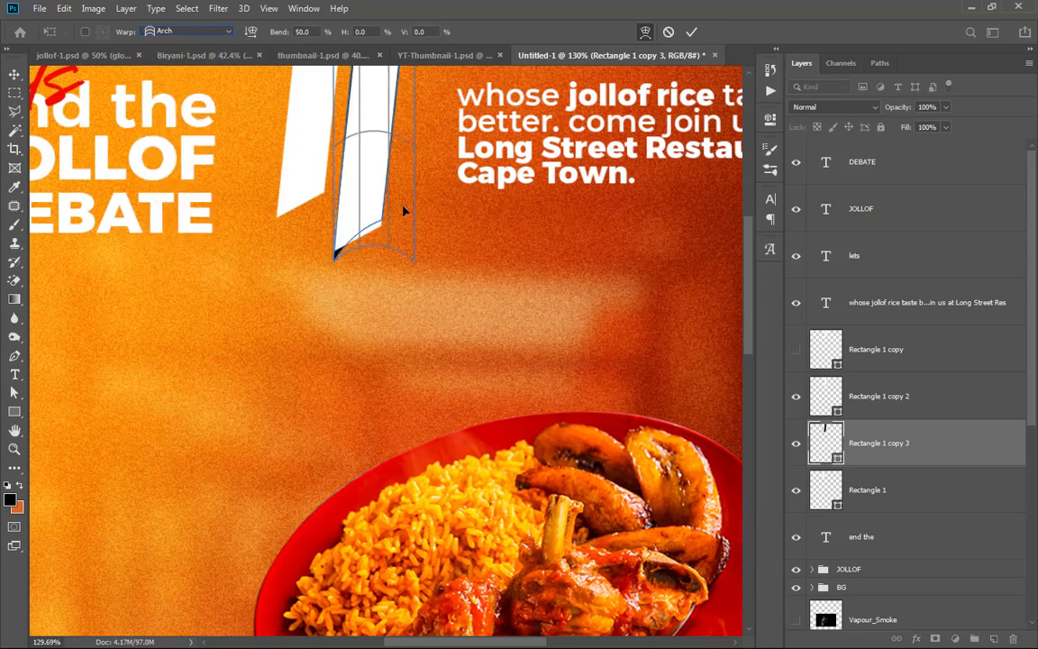
{"action": "left_click_drag", "start_coordinate": [264, 36], "coordinate": [34, 6]}
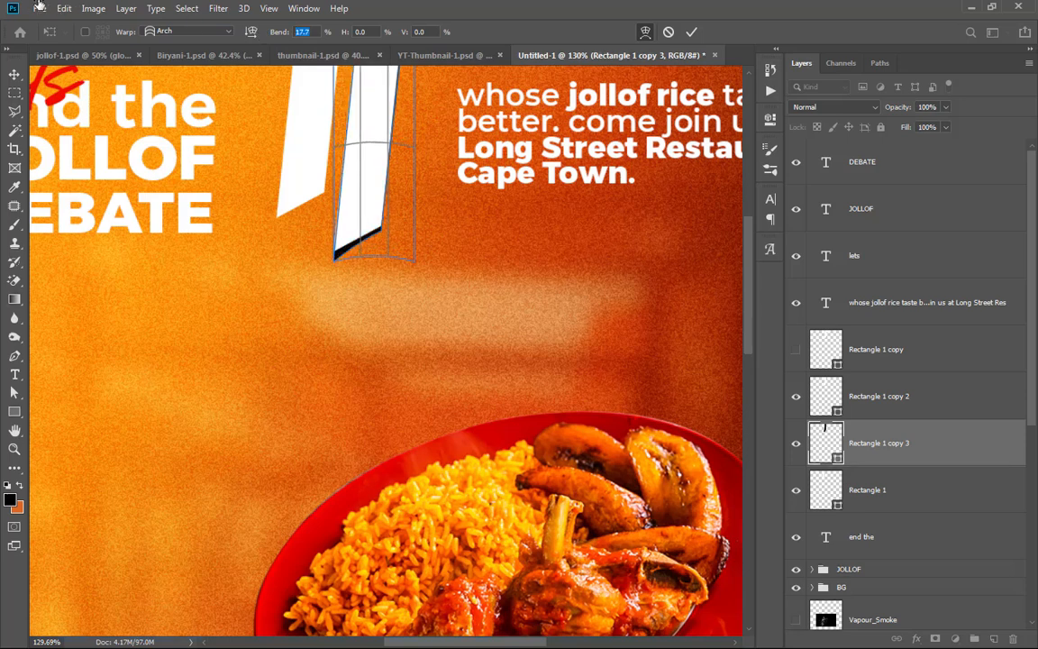
{"action": "left_click", "coordinate": [691, 31]}
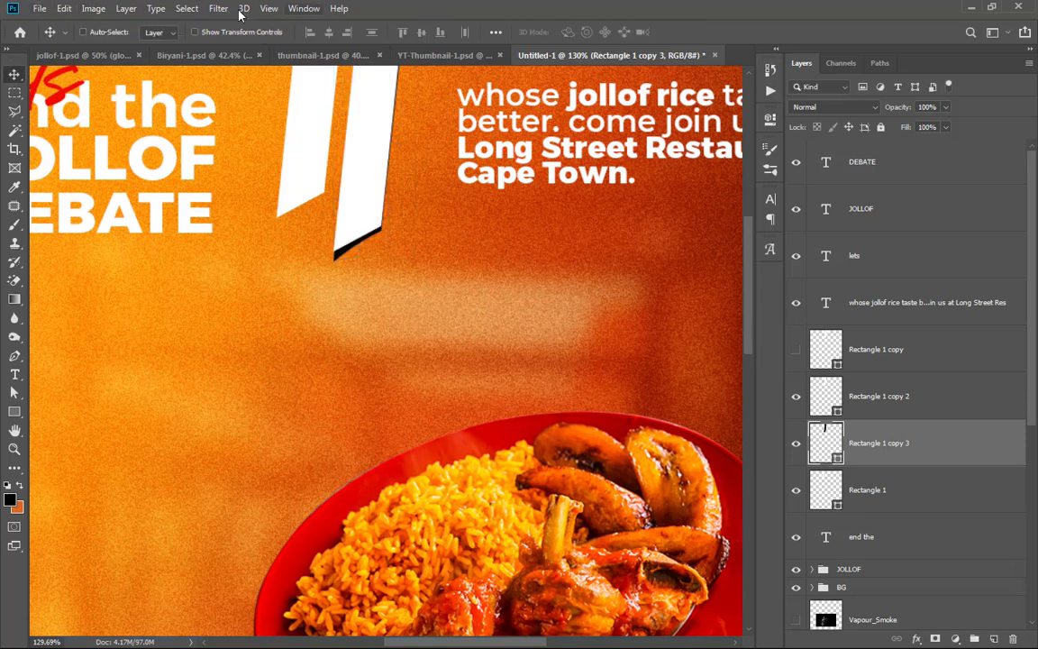
Step: Rasterize the black stripe copy and apply a Gaussian Blur with a 4.0-pixel radius
{"action": "left_click", "coordinate": [218, 9]}
{"action": "mouse_move", "coordinate": [235, 175]}
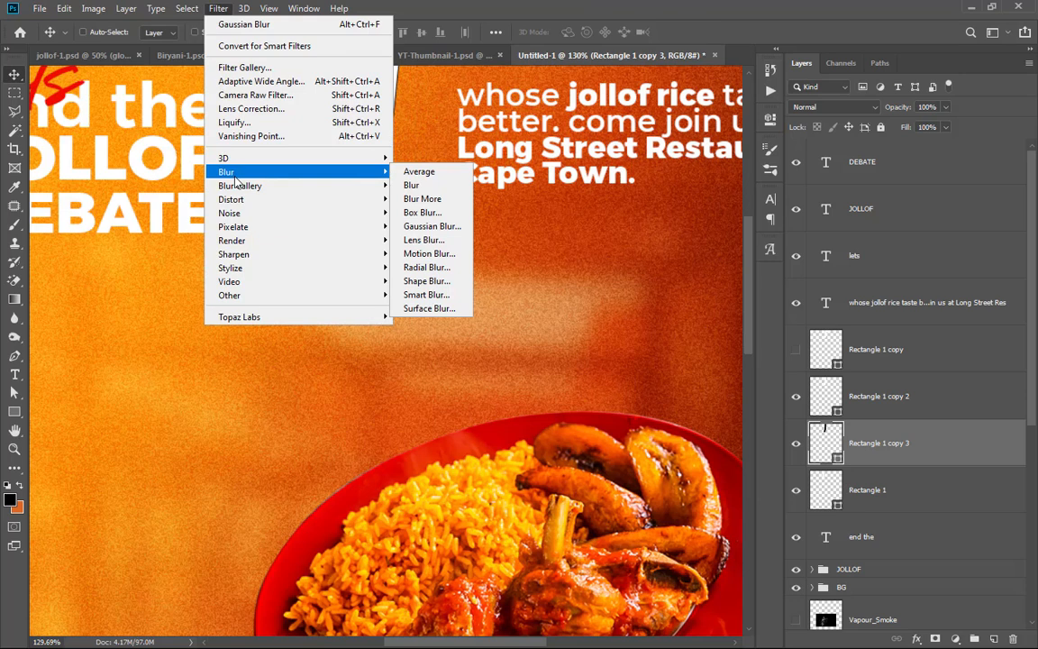
{"action": "left_click", "coordinate": [432, 226]}
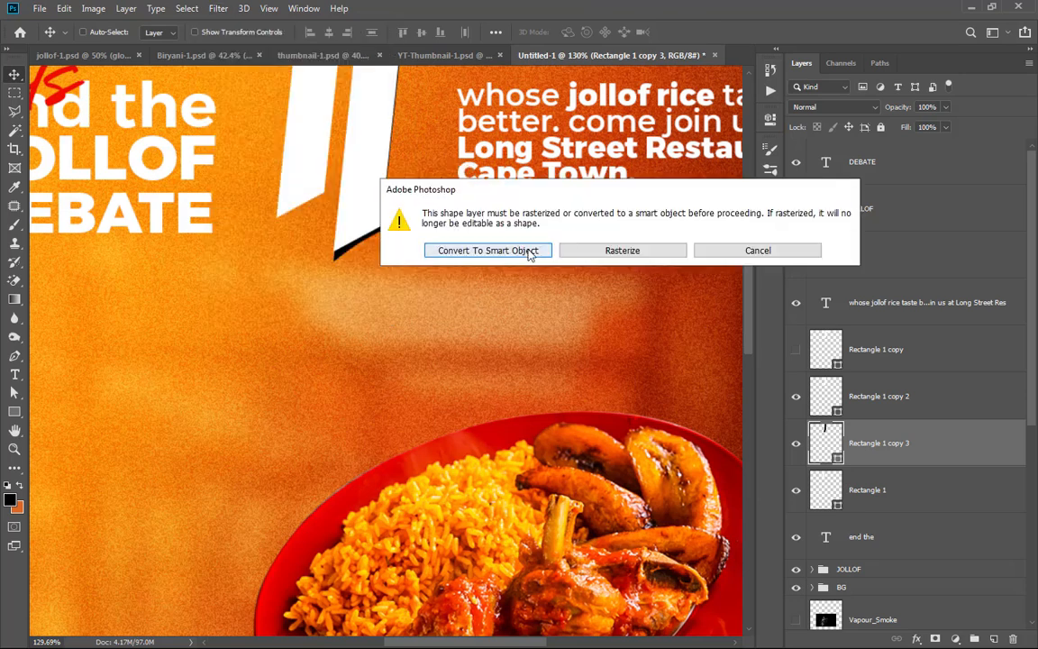
{"action": "left_click", "coordinate": [620, 250]}
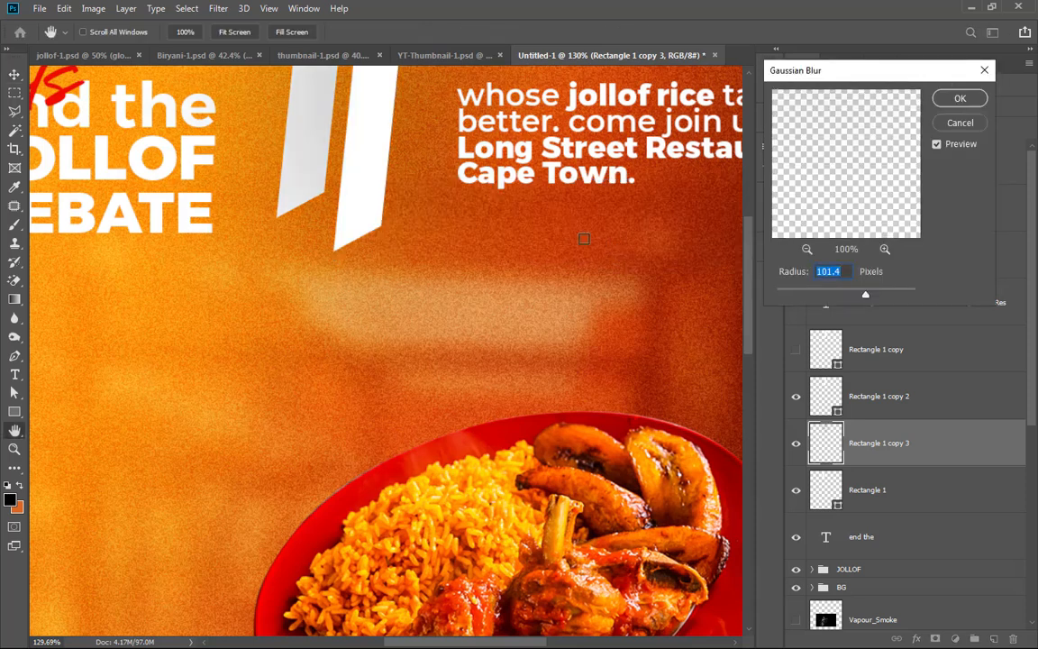
{"action": "left_click", "coordinate": [807, 295]}
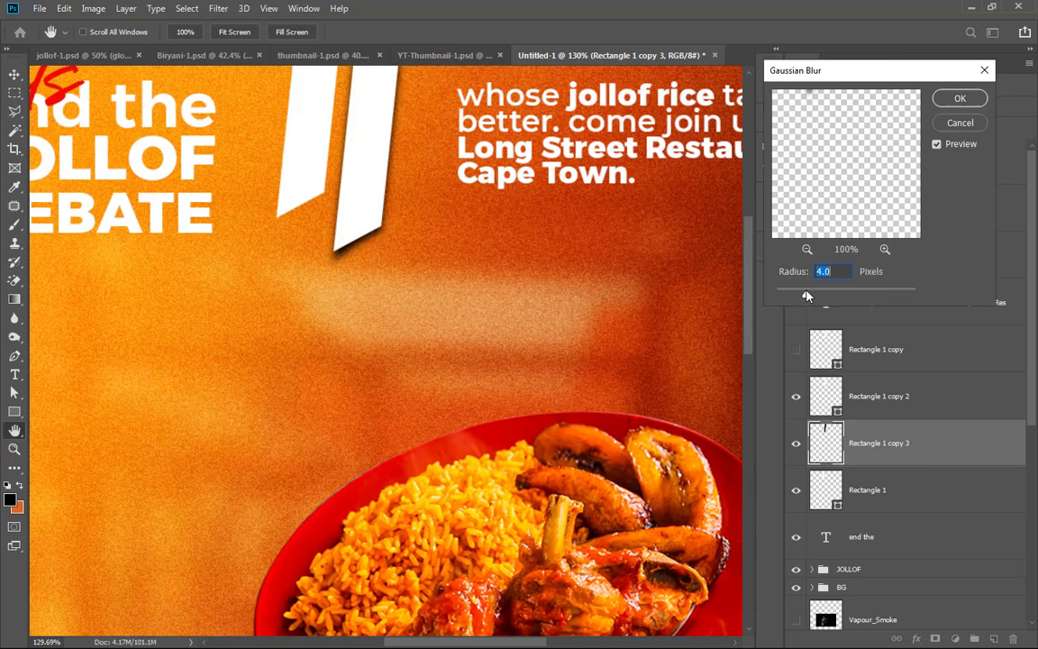
{"action": "left_click", "coordinate": [961, 99]}
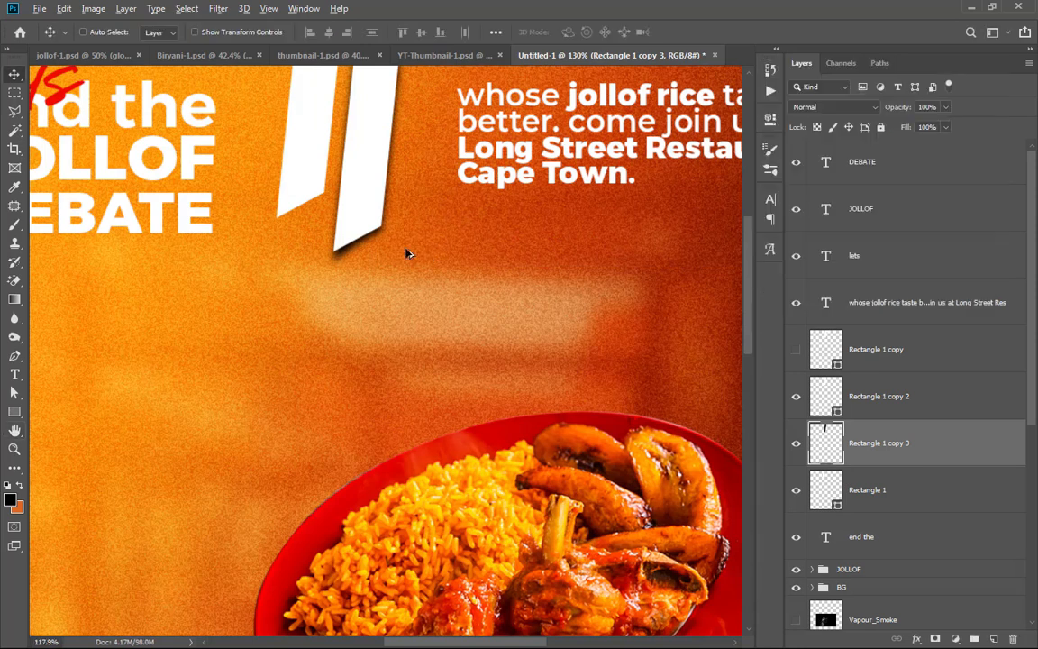
Step: Narrow the blurred shadow behind the right-hand stripe to about 72% of its width
{"action": "scroll", "coordinate": [415, 253], "scroll_direction": "down", "scroll_amount": 3}
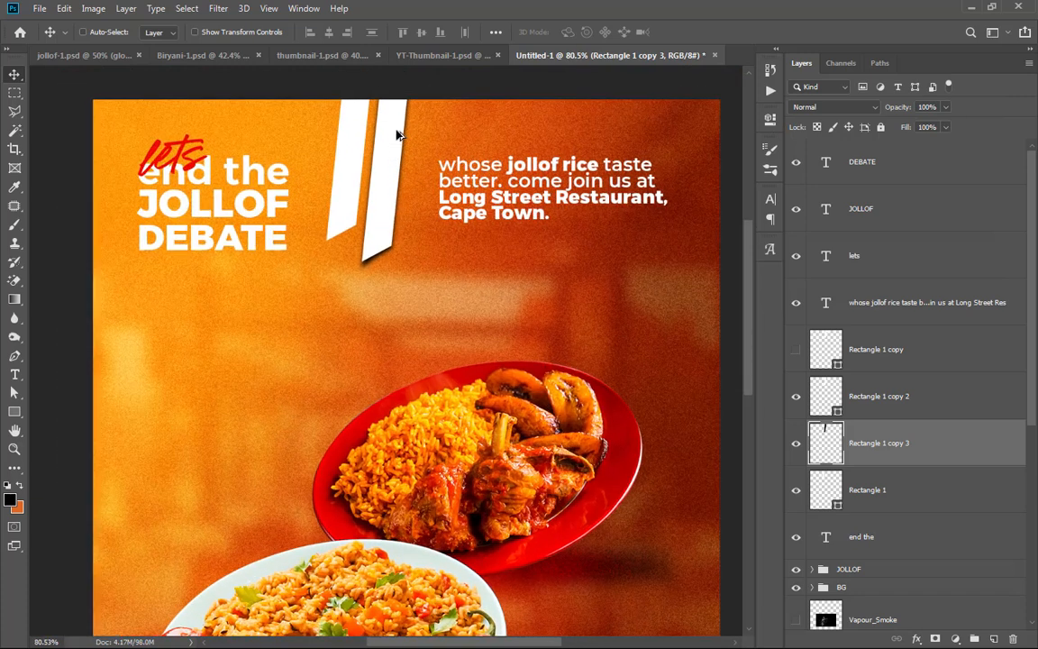
{"action": "key", "text": "ctrl+t"}
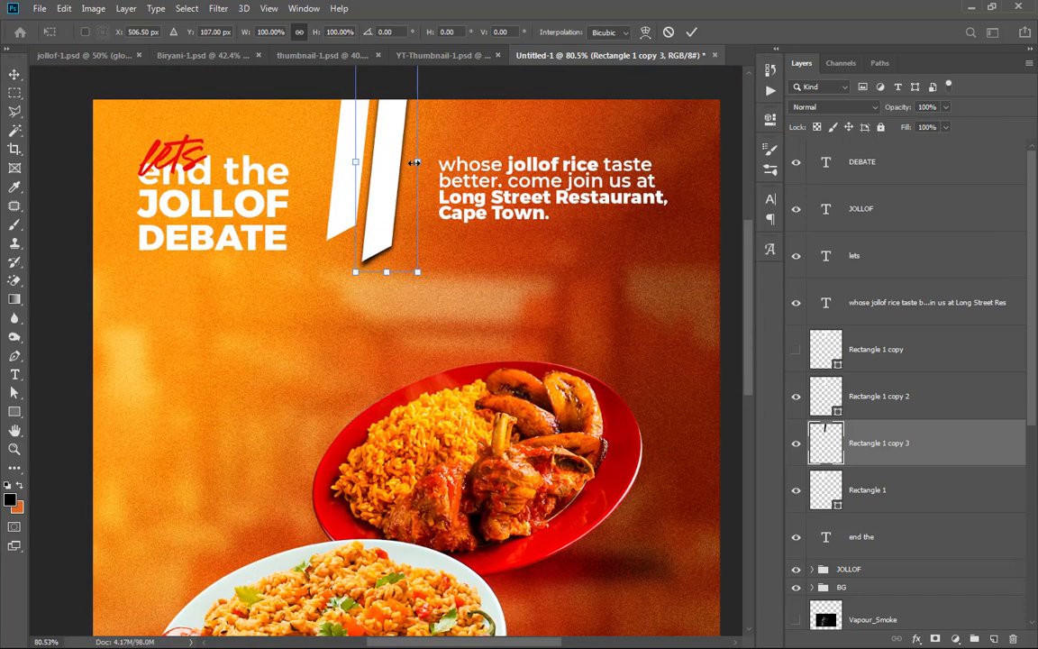
{"action": "left_click_drag", "start_coordinate": [414, 162], "coordinate": [358, 169]}
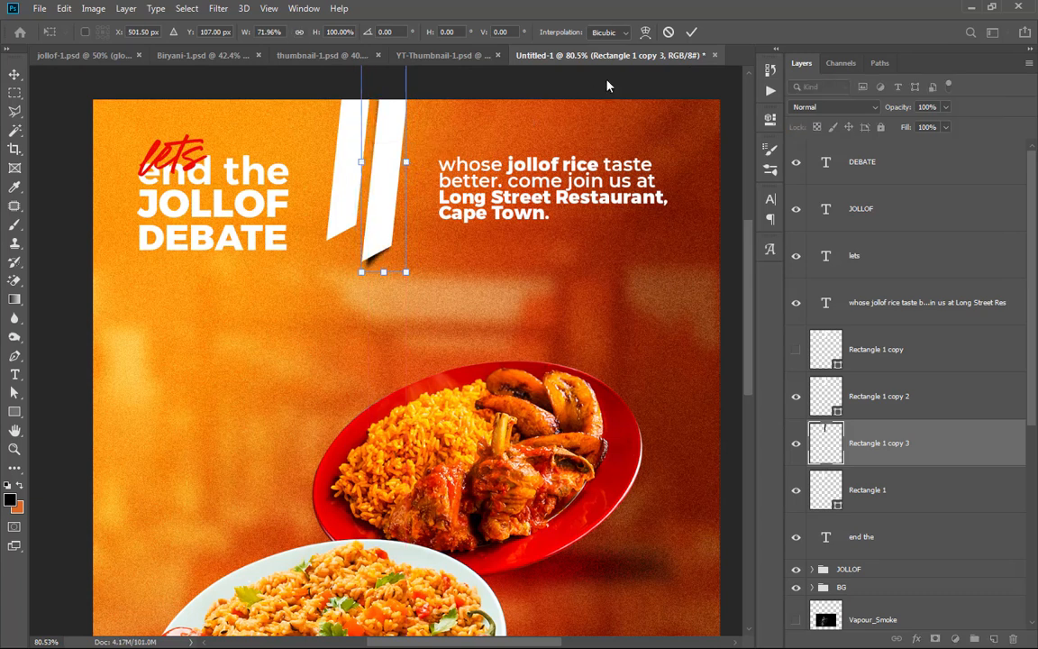
{"action": "left_click", "coordinate": [691, 32]}
Step: Duplicate the shadow layer beneath Rectangle 1 and position the copy under the left-hand stripe's lower edge
{"action": "scroll", "coordinate": [378, 162], "scroll_direction": "up", "scroll_amount": 5}
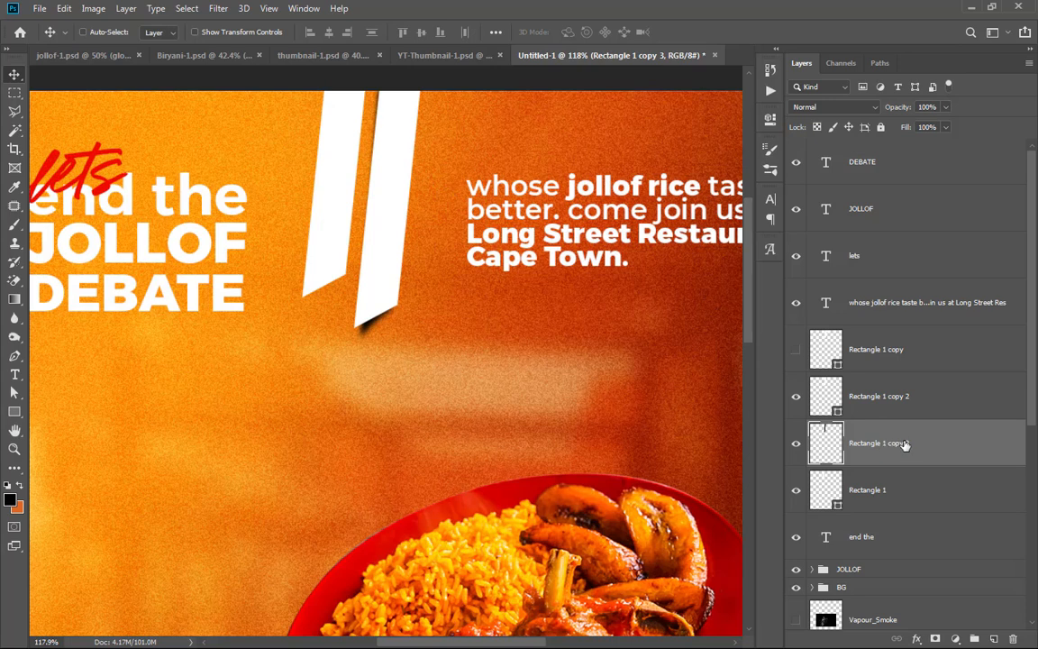
{"action": "left_click_drag", "start_coordinate": [897, 443], "coordinate": [908, 504]}
{"action": "left_click_drag", "start_coordinate": [394, 350], "coordinate": [322, 298]}
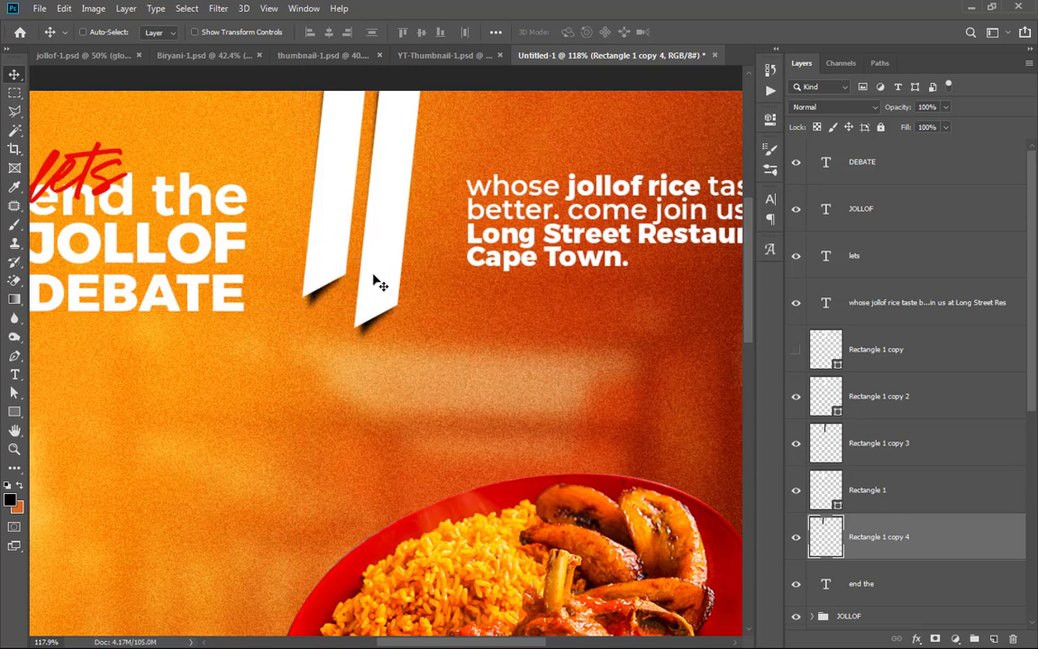
Step: Show the hidden, wider Rectangle 1 copy layer and delete it
{"action": "scroll", "coordinate": [375, 279], "scroll_direction": "down", "scroll_amount": 3}
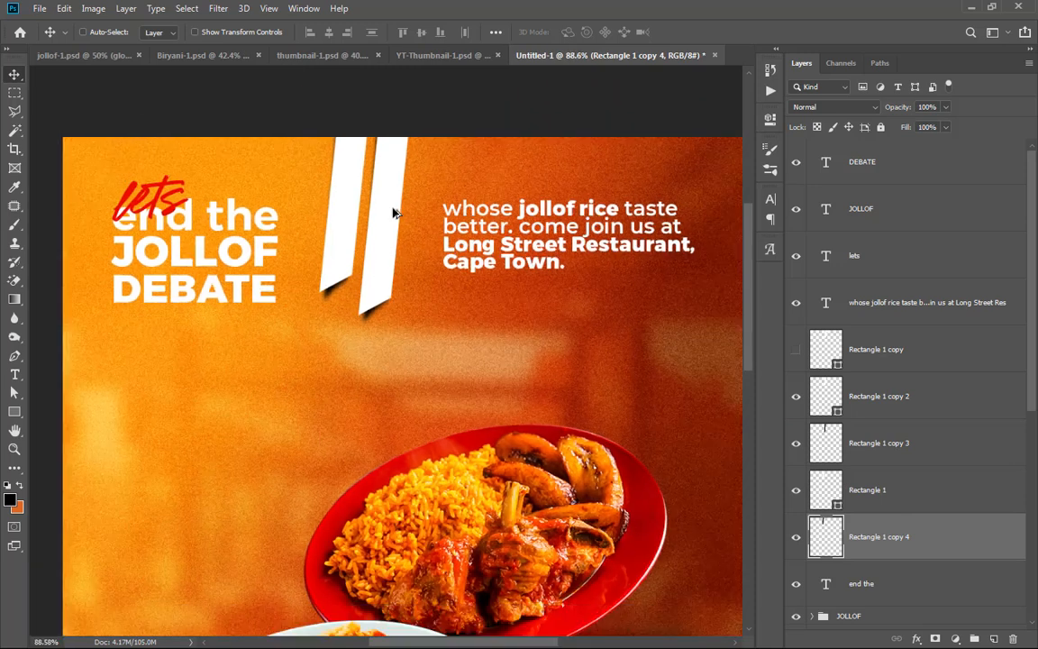
{"action": "scroll", "coordinate": [403, 146], "scroll_direction": "up", "scroll_amount": 2}
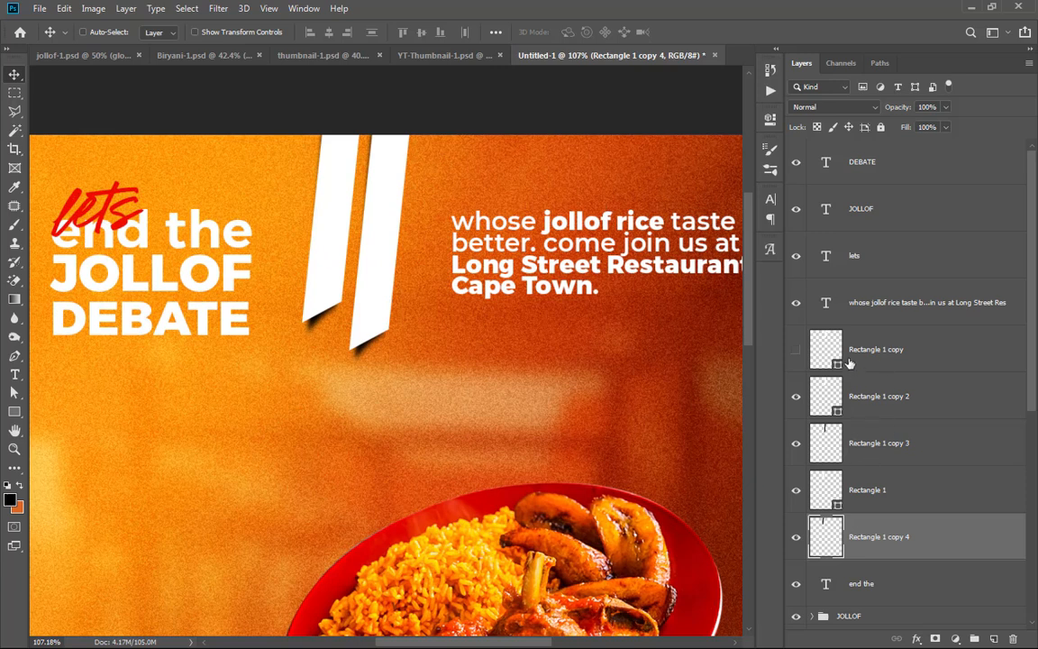
{"action": "left_click", "coordinate": [797, 357]}
{"action": "left_click", "coordinate": [888, 357]}
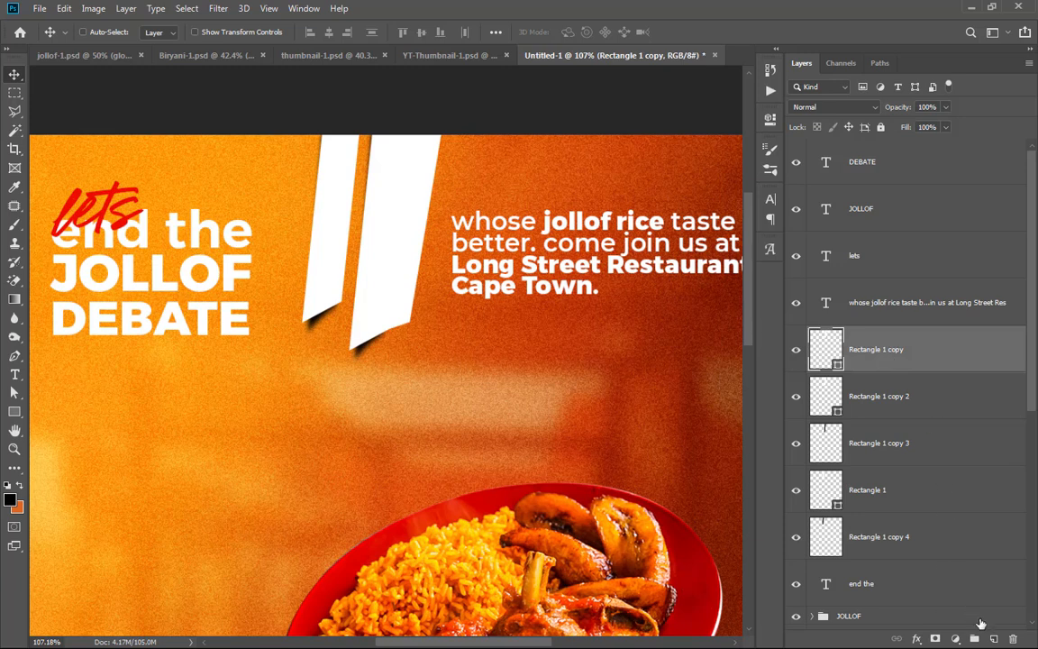
{"action": "left_click", "coordinate": [1013, 638]}
{"action": "left_click", "coordinate": [449, 250]}
Step: Draw a circle about 78 px in diameter across the two stripes with the Ellipse tool
{"action": "scroll", "coordinate": [445, 232], "scroll_direction": "down", "scroll_amount": 4}
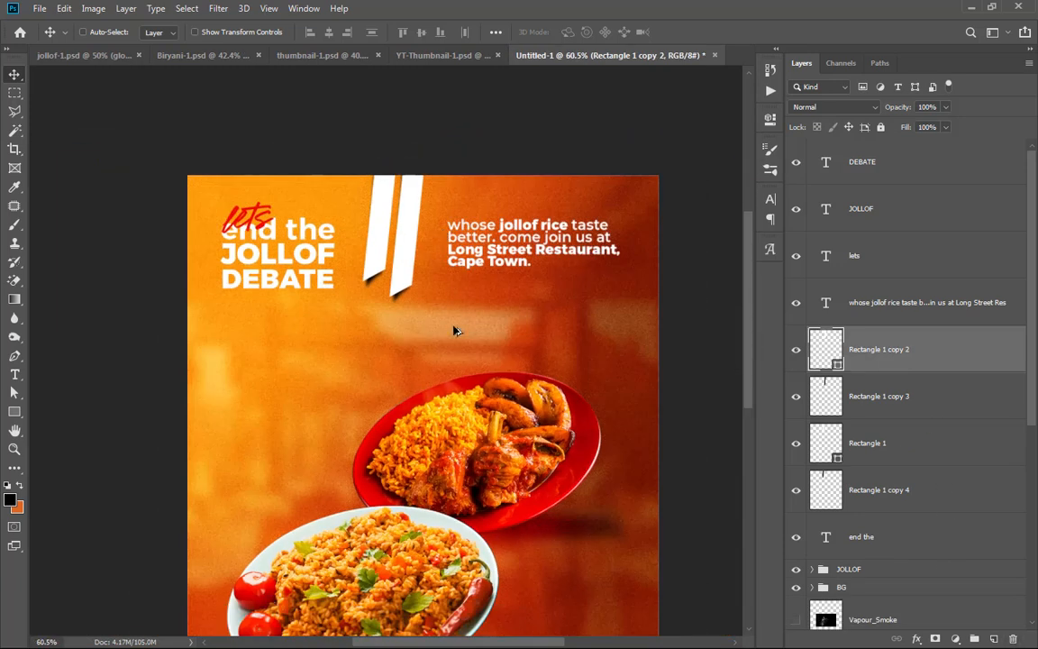
{"action": "scroll", "coordinate": [454, 331], "scroll_direction": "up", "scroll_amount": 2}
{"action": "left_click", "coordinate": [15, 412]}
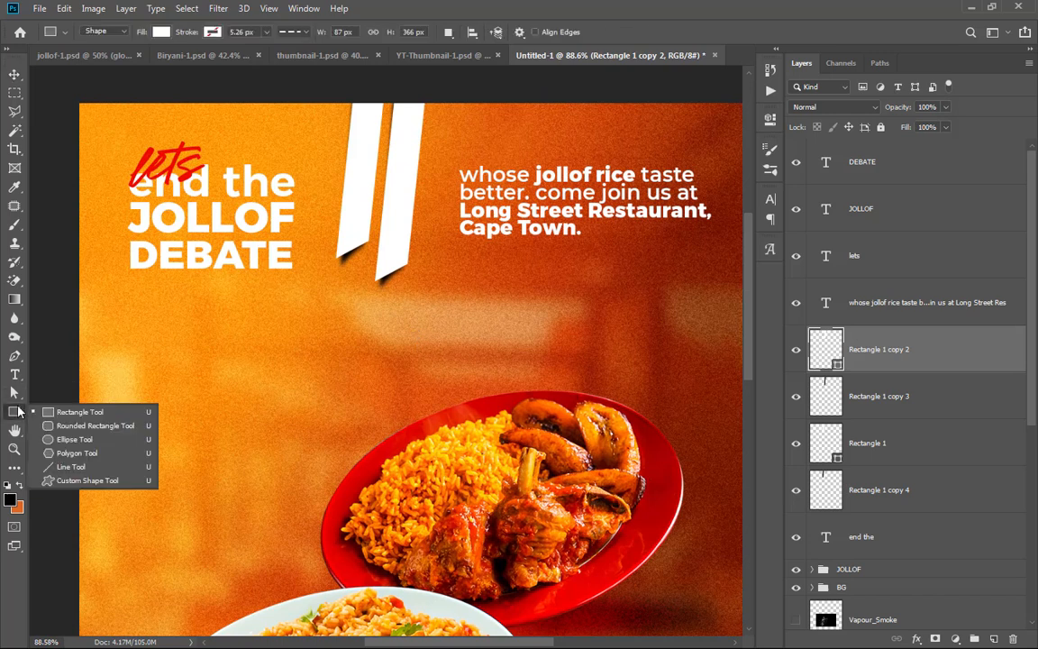
{"action": "left_click", "coordinate": [63, 439]}
{"action": "left_click_drag", "start_coordinate": [365, 156], "coordinate": [415, 220]}
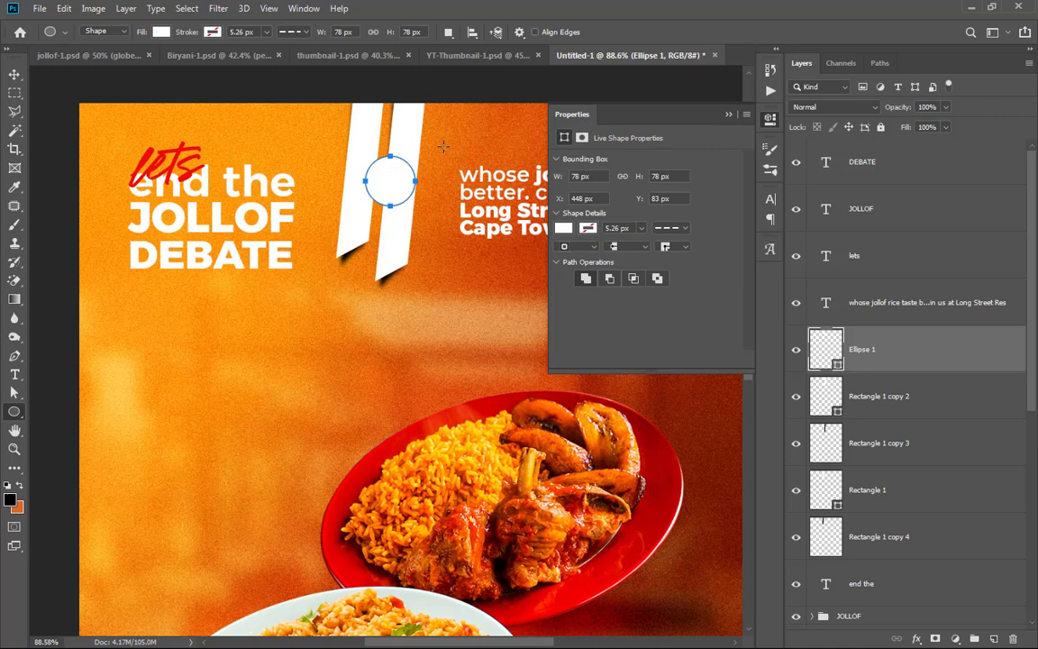
Step: Fill the circle with orange #da4807 sampled from the background and shift it slightly down and left over the gap between the stripes
{"action": "left_click", "coordinate": [564, 228]}
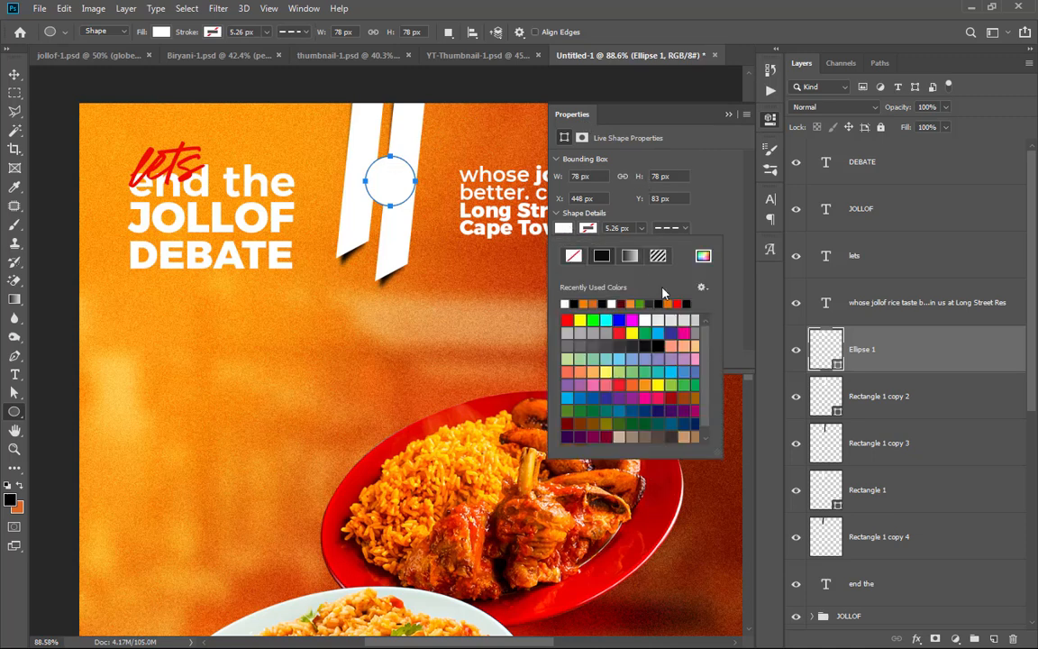
{"action": "left_click", "coordinate": [704, 257]}
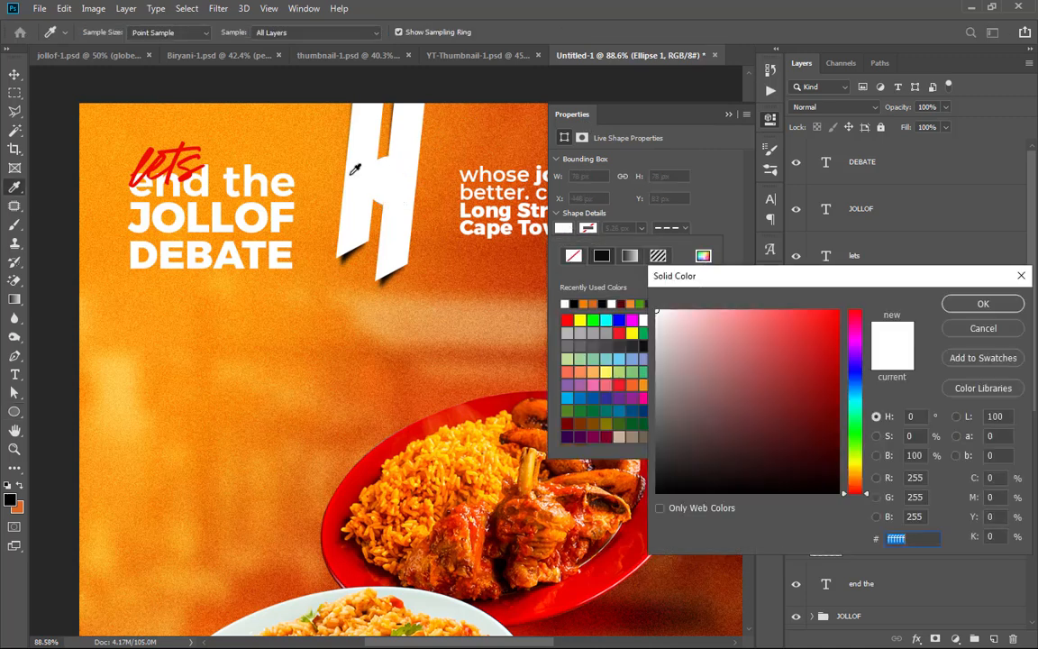
{"action": "left_click", "coordinate": [498, 120]}
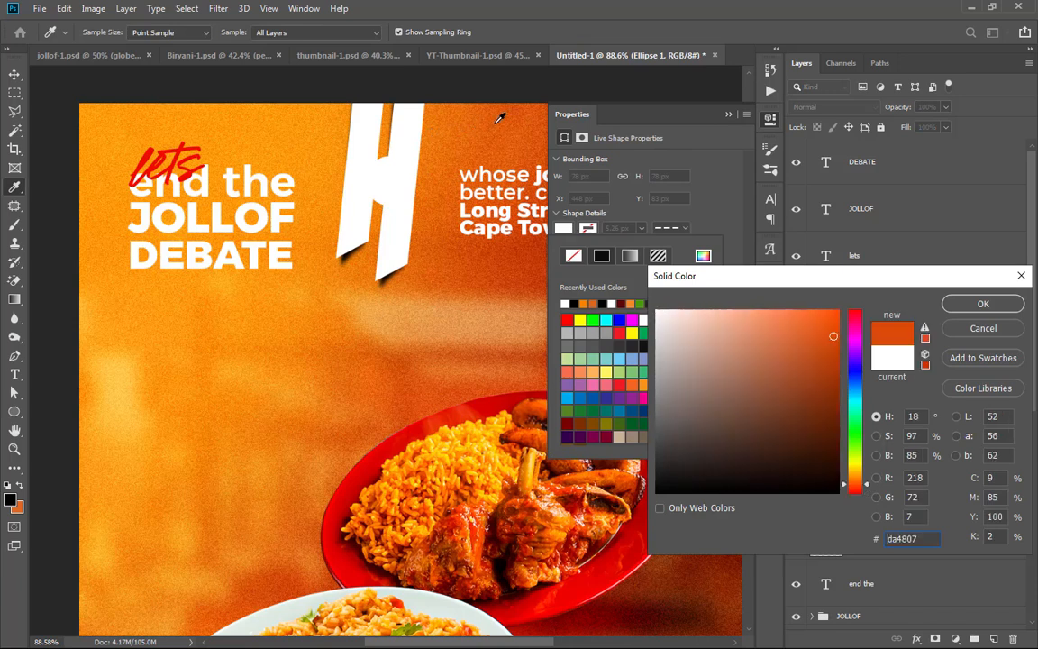
{"action": "left_click", "coordinate": [982, 306]}
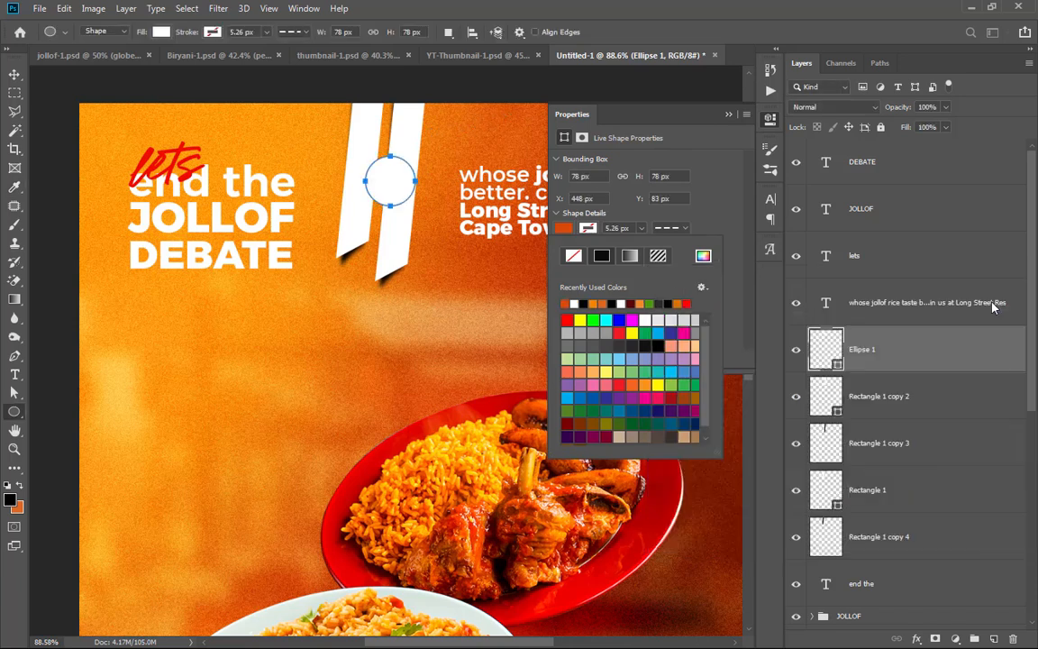
{"action": "left_click", "coordinate": [16, 74]}
{"action": "mouse_move", "coordinate": [404, 195]}
{"action": "left_mouse_down"}
{"action": "mouse_move", "coordinate": [401, 166]}
{"action": "mouse_move", "coordinate": [393, 197]}
{"action": "left_mouse_up"}
{"action": "left_click", "coordinate": [730, 115]}
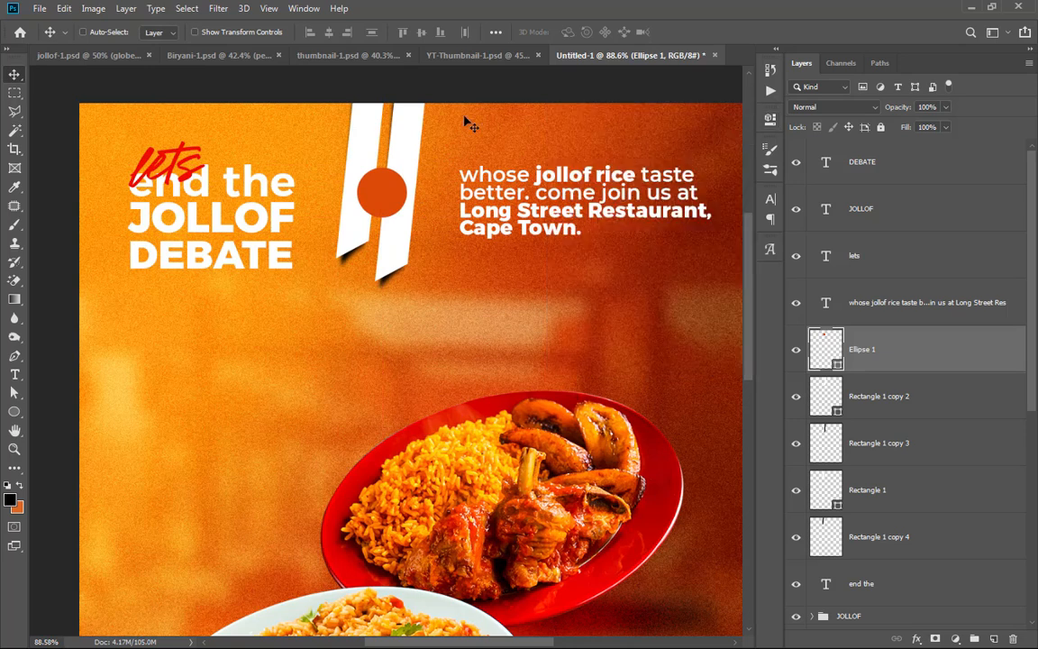
Step: Duplicate the red "lets" text, change the copy to "GH" and place it on the left-hand stripe above the circle
{"action": "scroll", "coordinate": [418, 187], "scroll_direction": "down", "scroll_amount": 2}
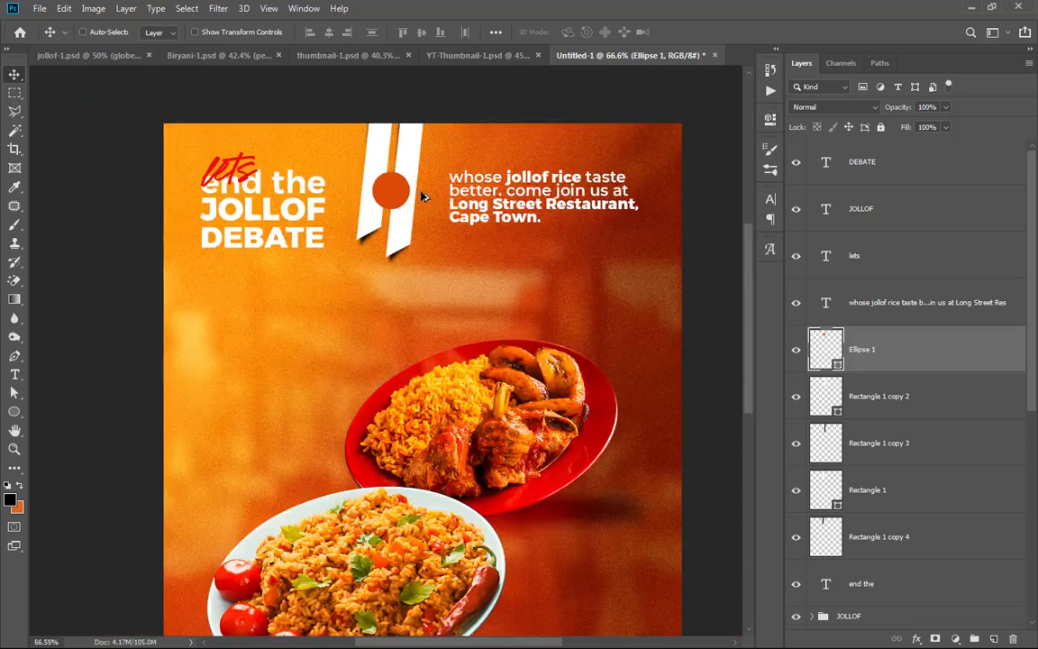
{"action": "left_click", "coordinate": [228, 176], "text": "ctrl"}
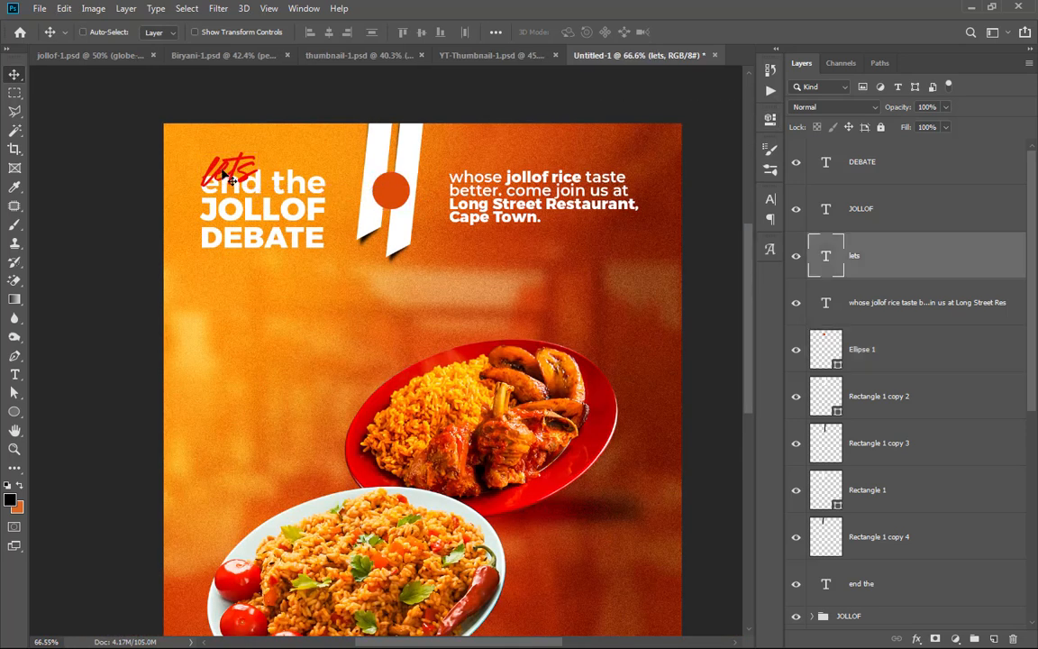
{"action": "left_click_drag", "start_coordinate": [225, 171], "coordinate": [266, 281]}
{"action": "type", "text": "GH"}
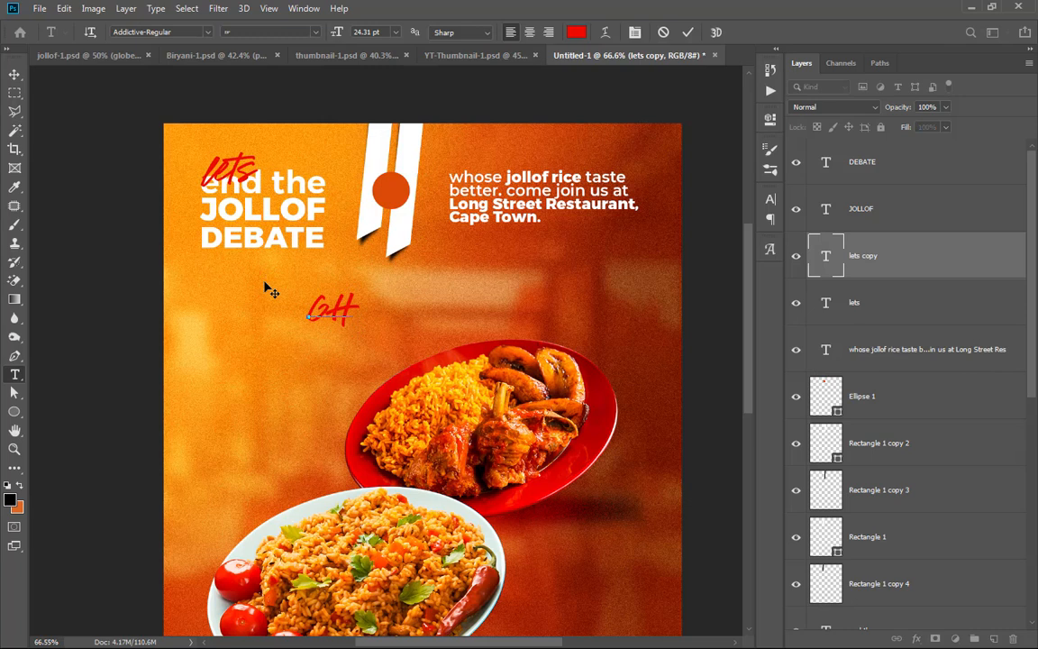
{"action": "left_click", "coordinate": [687, 31]}
{"action": "left_click", "coordinate": [15, 74]}
{"action": "left_click_drag", "start_coordinate": [331, 316], "coordinate": [372, 160]}
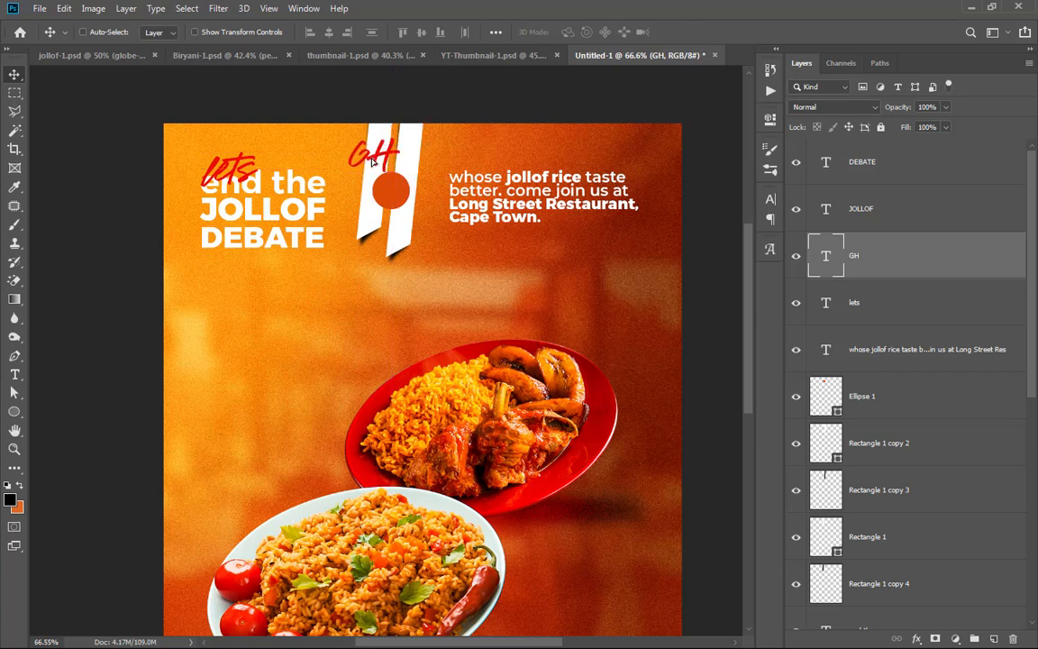
Step: Scale the GH text down to 19.46 pt and duplicate it onto the lower end of the right-hand stripe
{"action": "key", "text": "ctrl+t"}
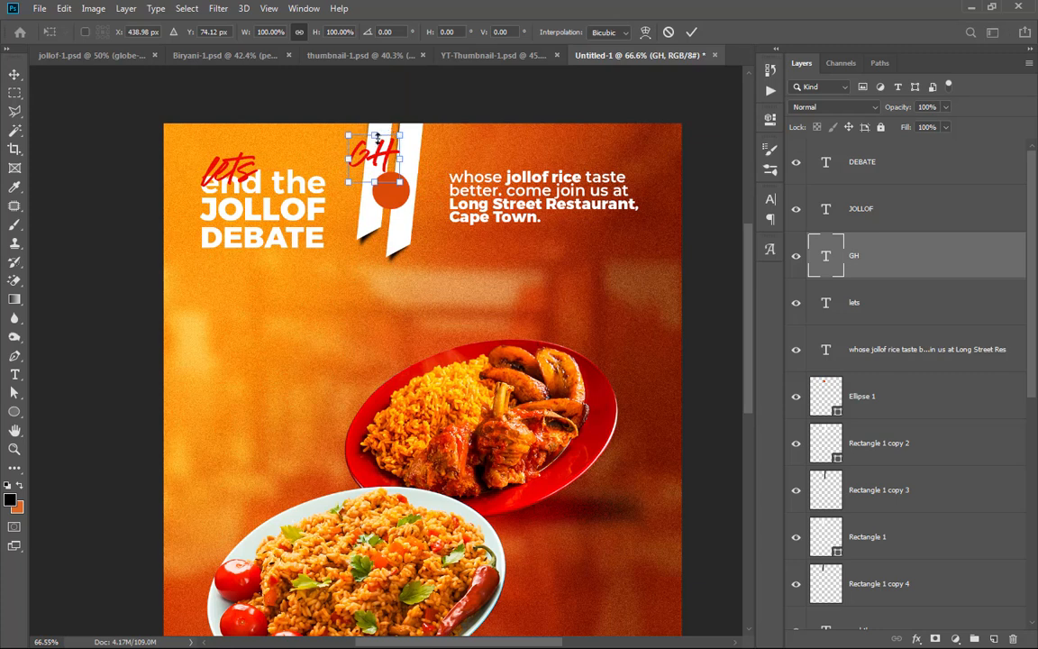
{"action": "left_click_drag", "start_coordinate": [348, 137], "coordinate": [407, 235]}
{"action": "left_click", "coordinate": [691, 31]}
Step: Change the wording of the duplicated GH text below the circle to "NG"
{"action": "key", "text": "t"}
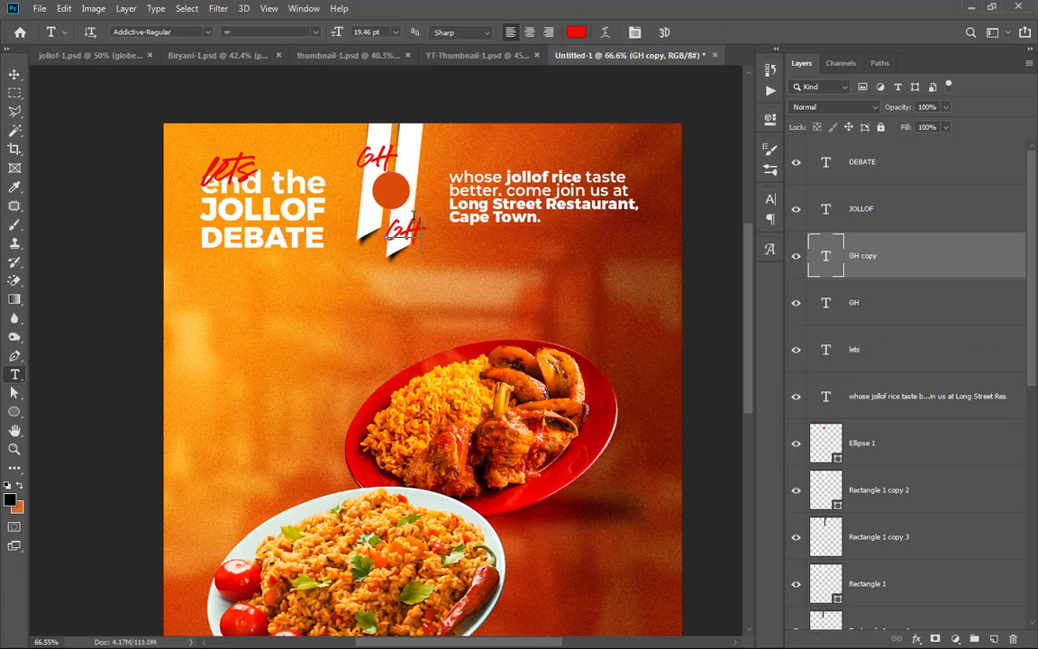
{"action": "double_click", "coordinate": [413, 216]}
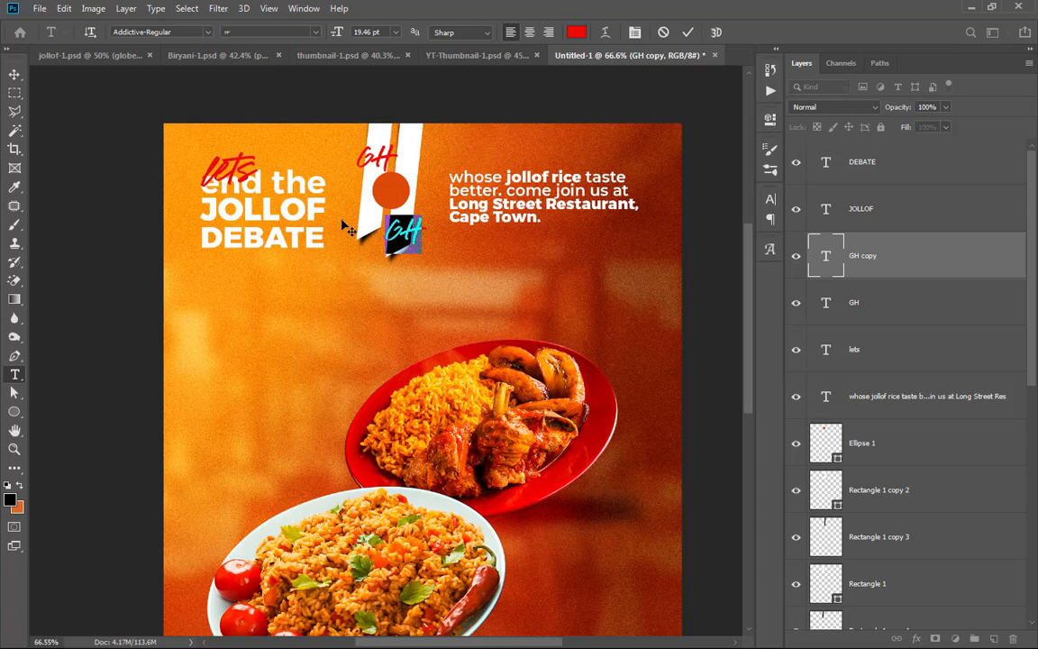
{"action": "type", "text": "NG"}
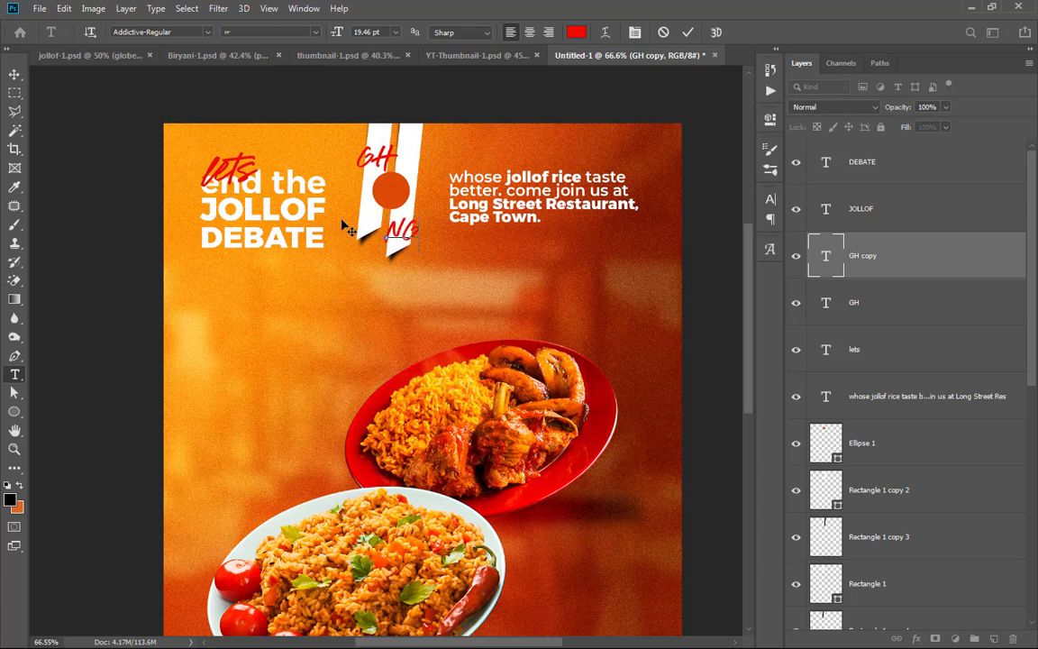
{"action": "left_click", "coordinate": [688, 33]}
{"action": "left_click", "coordinate": [14, 75]}
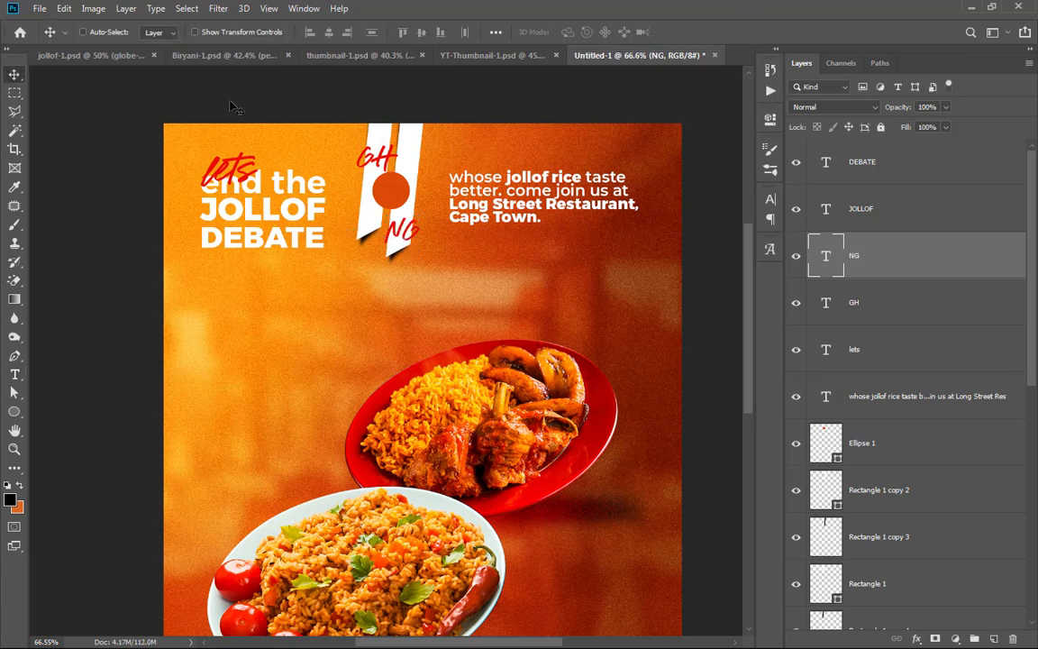
Step: Duplicate the event text paragraph below the original and replace the copy's wording with "VS"
{"action": "scroll", "coordinate": [407, 172], "scroll_direction": "up", "scroll_amount": 3}
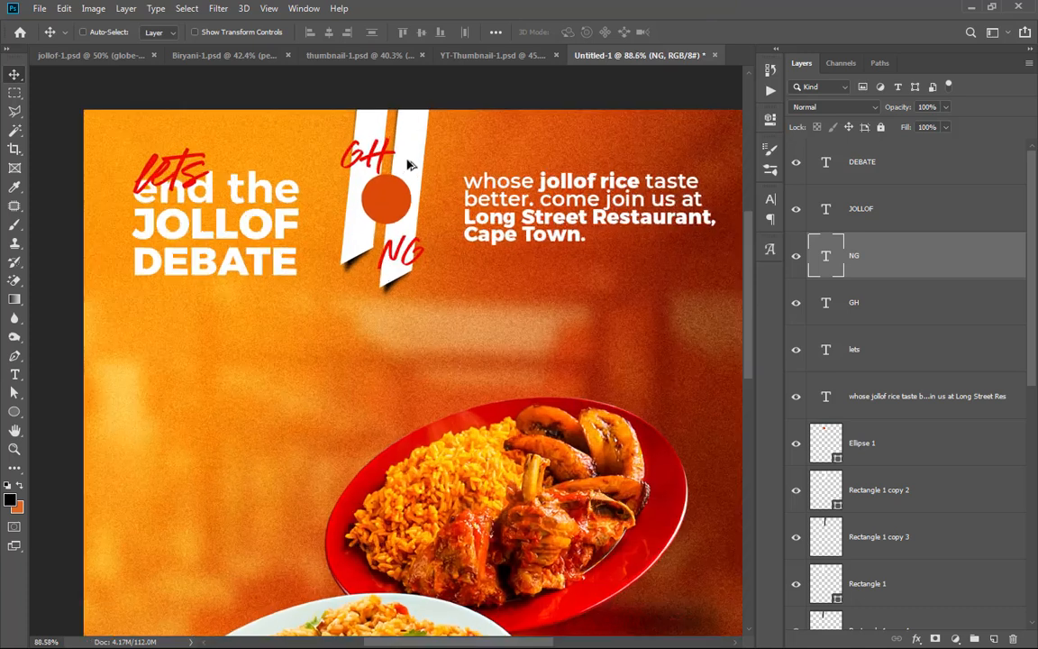
{"action": "left_click", "coordinate": [502, 186], "text": "ctrl"}
{"action": "left_click_drag", "start_coordinate": [502, 185], "coordinate": [623, 392]}
{"action": "key", "text": "t"}
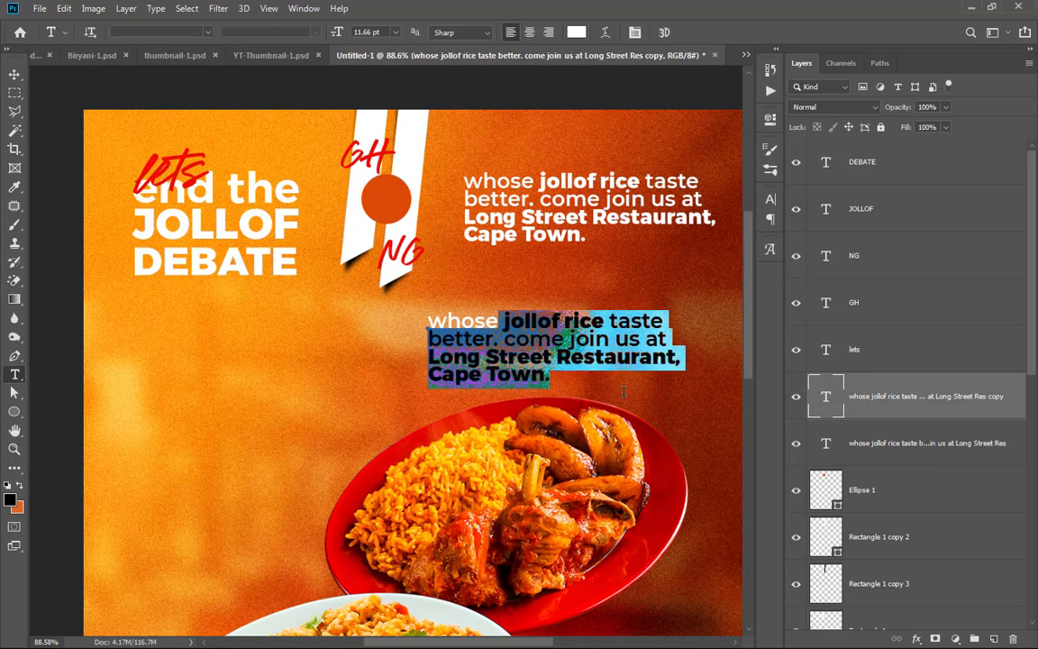
{"action": "key", "text": "BackSpace"}
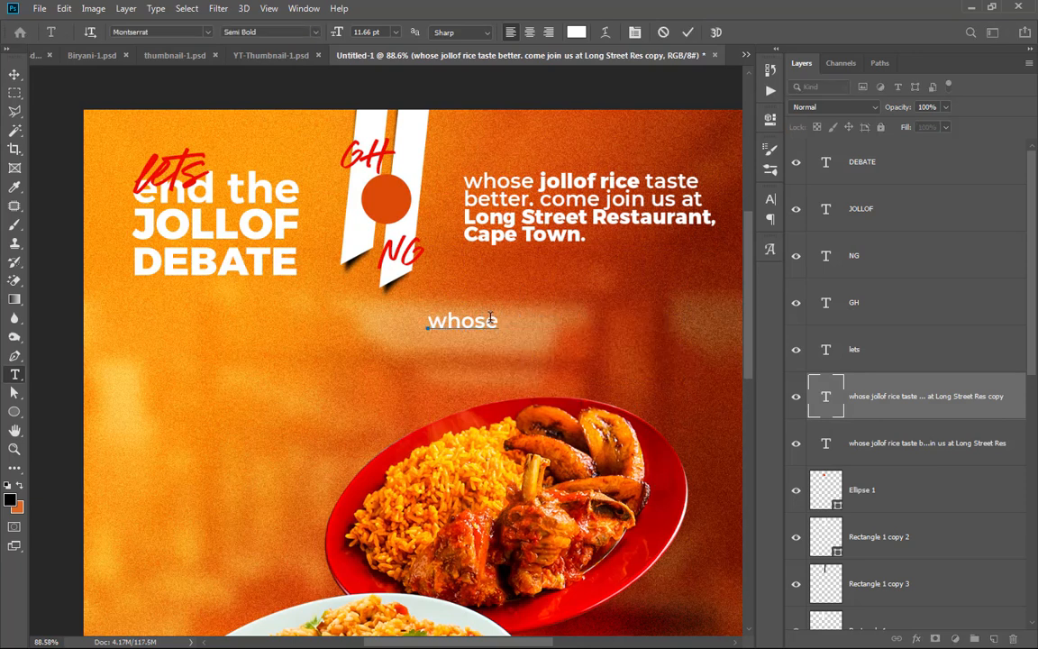
{"action": "left_click_drag", "start_coordinate": [491, 319], "coordinate": [400, 310]}
{"action": "type", "text": "V"}
Step: Set the VS text to Montserrat Extra Bold and move it onto the orange circle
{"action": "key", "text": "ctrl+a"}
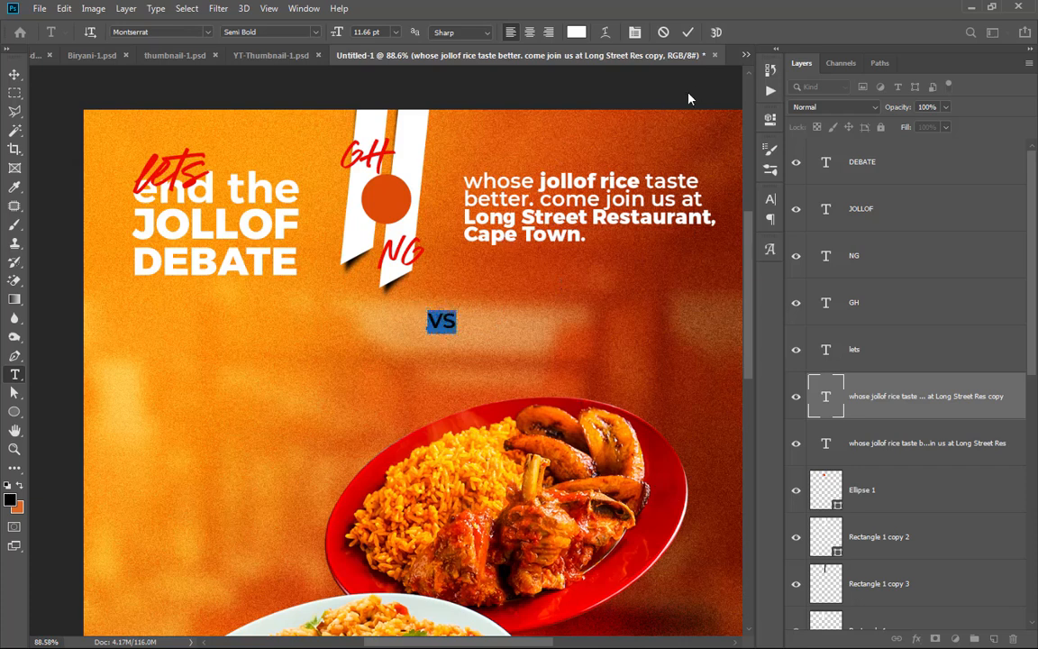
{"action": "left_click", "coordinate": [301, 33]}
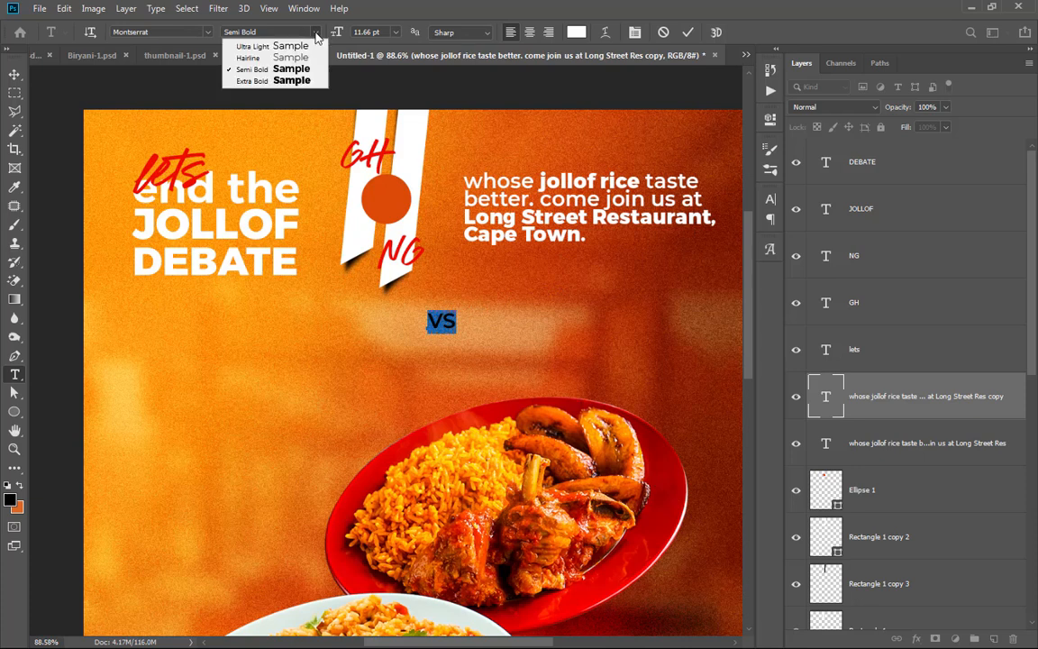
{"action": "left_click", "coordinate": [263, 77]}
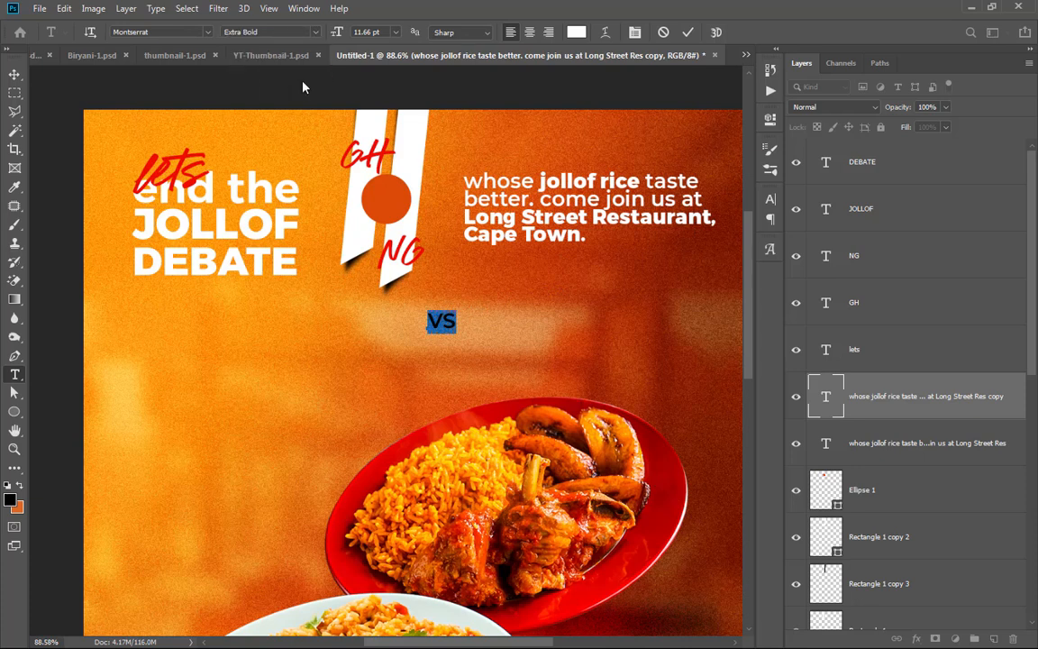
{"action": "left_click", "coordinate": [688, 32]}
{"action": "left_click", "coordinate": [15, 74]}
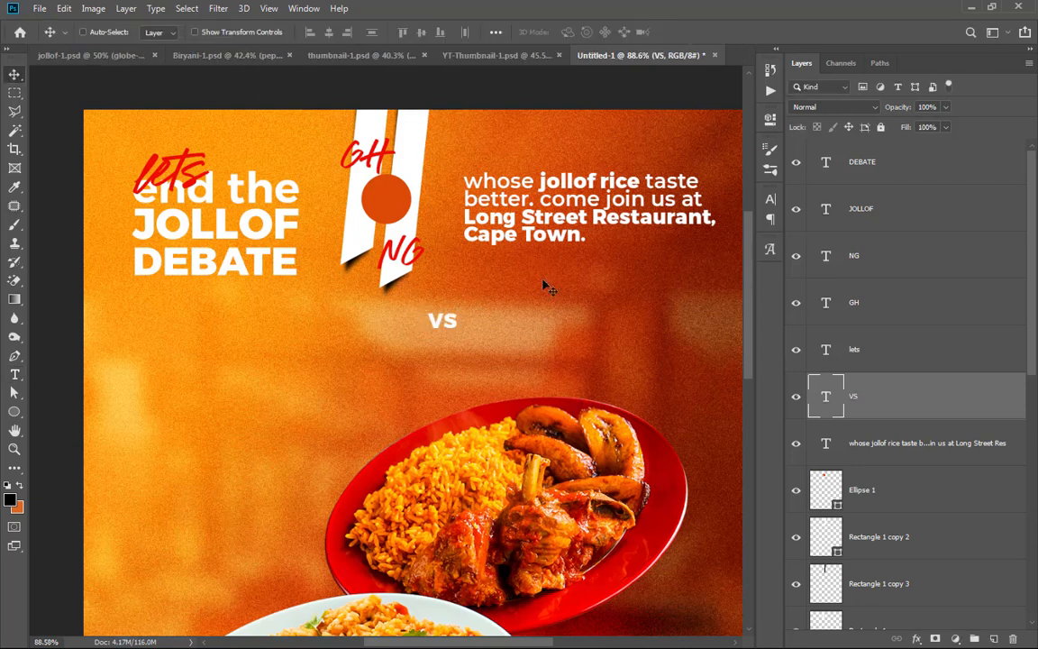
{"action": "left_click_drag", "start_coordinate": [447, 322], "coordinate": [391, 197]}
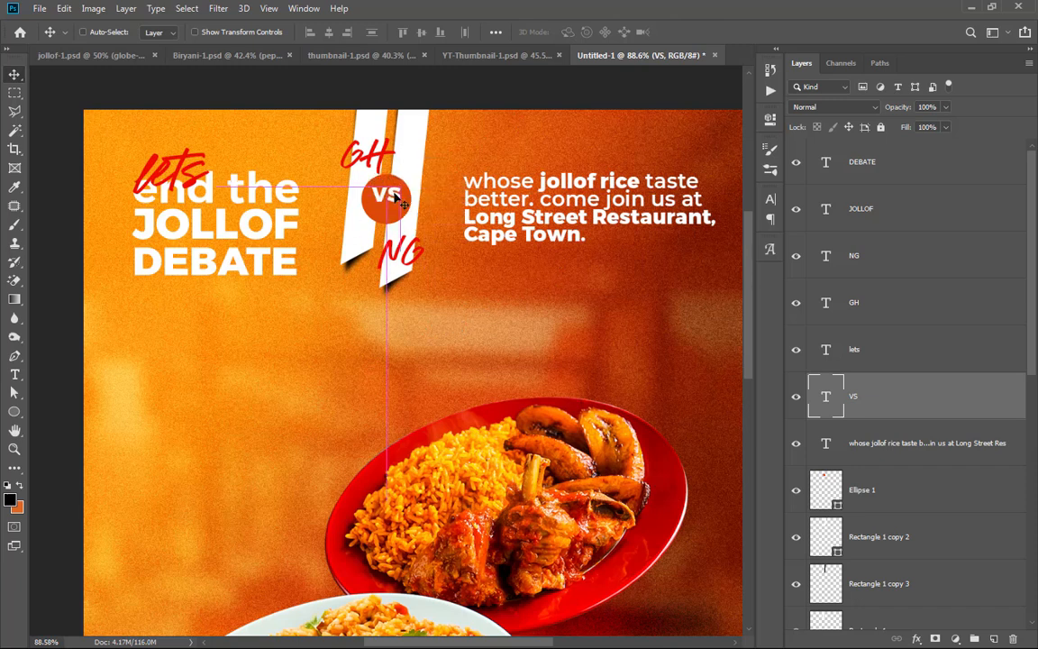
Step: Enlarge the VS text to about 162% and center it so it fills the orange circle's width
{"action": "scroll", "coordinate": [391, 197], "scroll_direction": "up", "scroll_amount": 3}
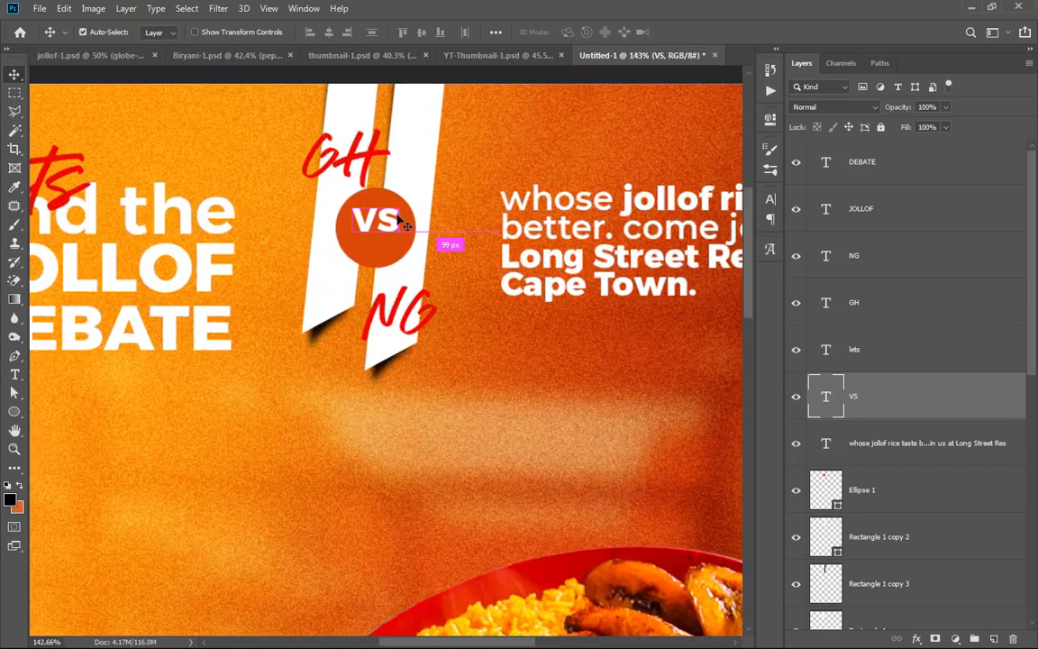
{"action": "key", "text": "ctrl+t"}
{"action": "mouse_move", "coordinate": [404, 246]}
{"action": "left_mouse_down"}
{"action": "mouse_move", "coordinate": [426, 272]}
{"action": "mouse_move", "coordinate": [410, 230]}
{"action": "mouse_move", "coordinate": [393, 232]}
{"action": "left_mouse_up"}
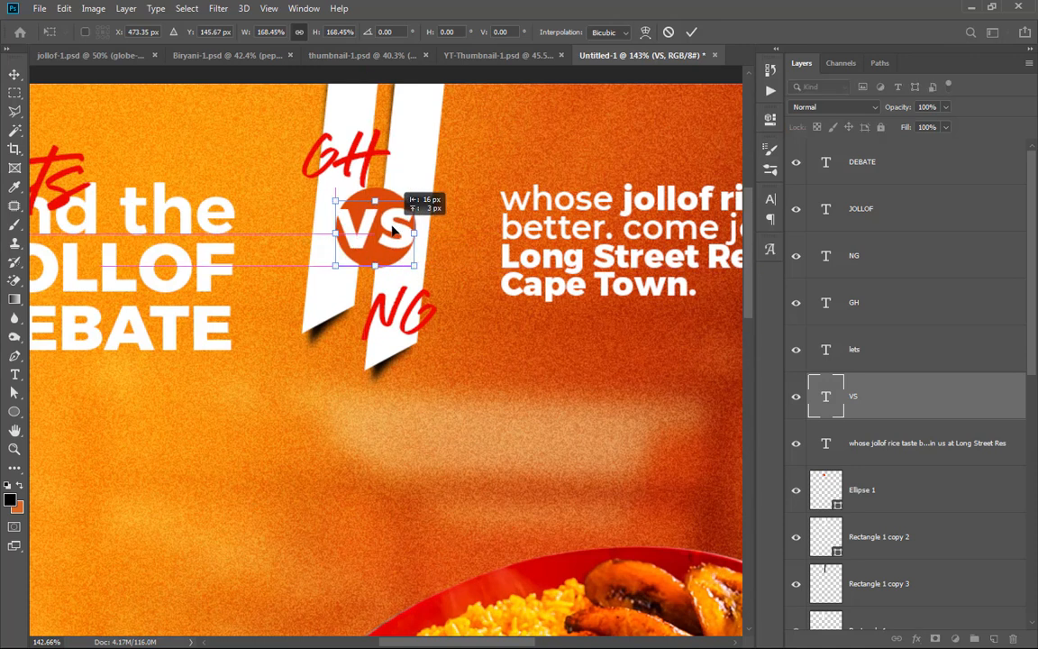
{"action": "left_click_drag", "start_coordinate": [334, 200], "coordinate": [337, 202]}
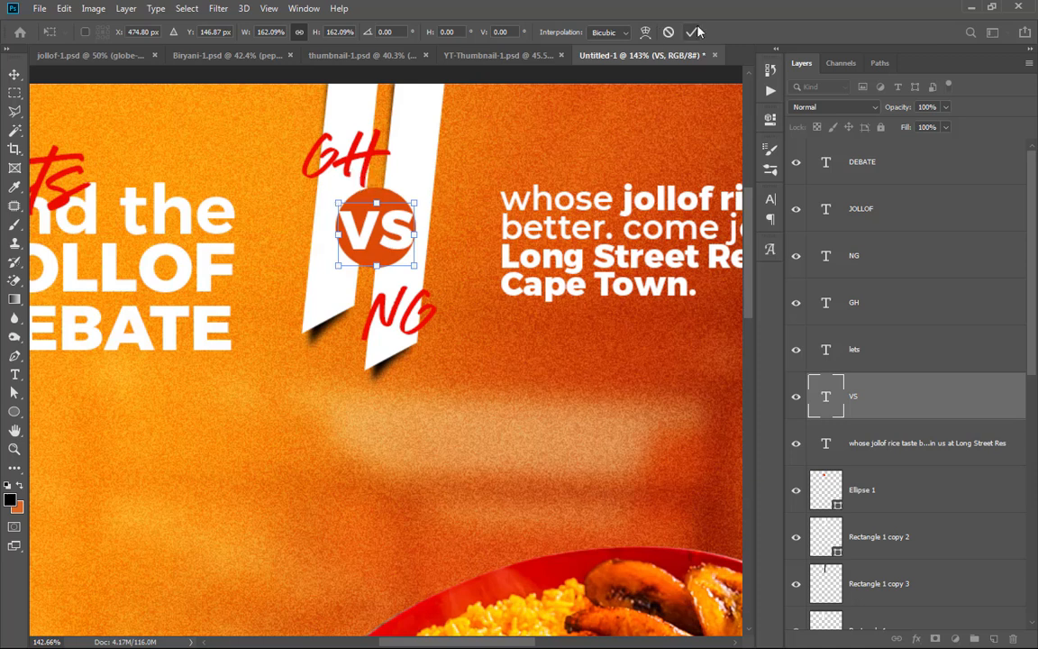
{"action": "key", "text": "Return"}
Step: Add a drop shadow to the Ellipse 1 circle with 41% opacity, 0° angle, 6 px distance and 11% spread
{"action": "left_click", "coordinate": [856, 473]}
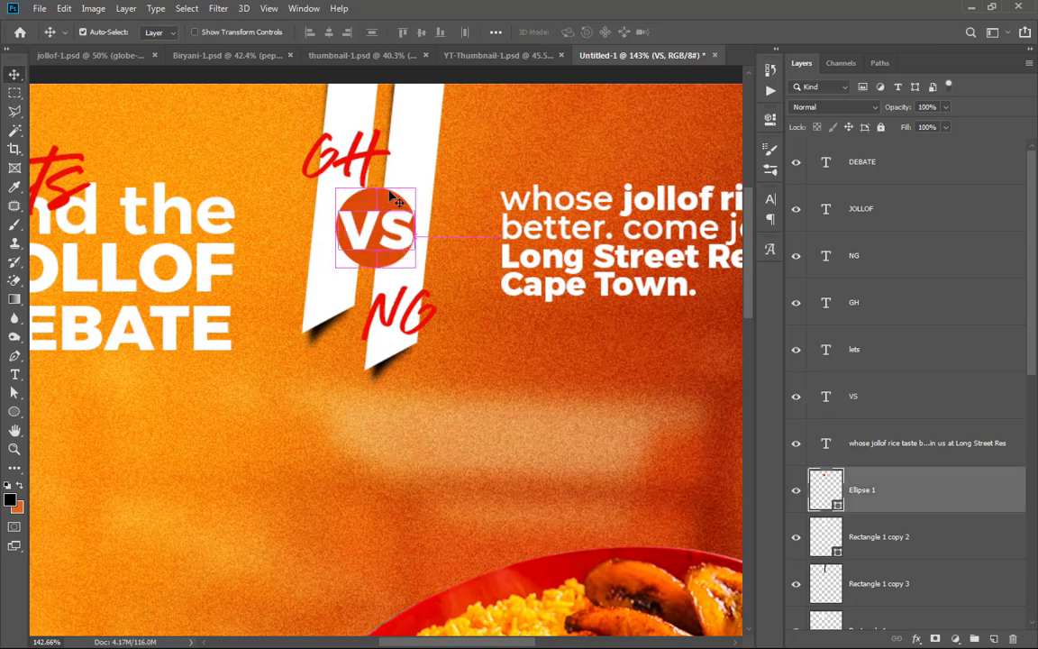
{"action": "left_click", "coordinate": [917, 638]}
{"action": "left_click", "coordinate": [927, 631]}
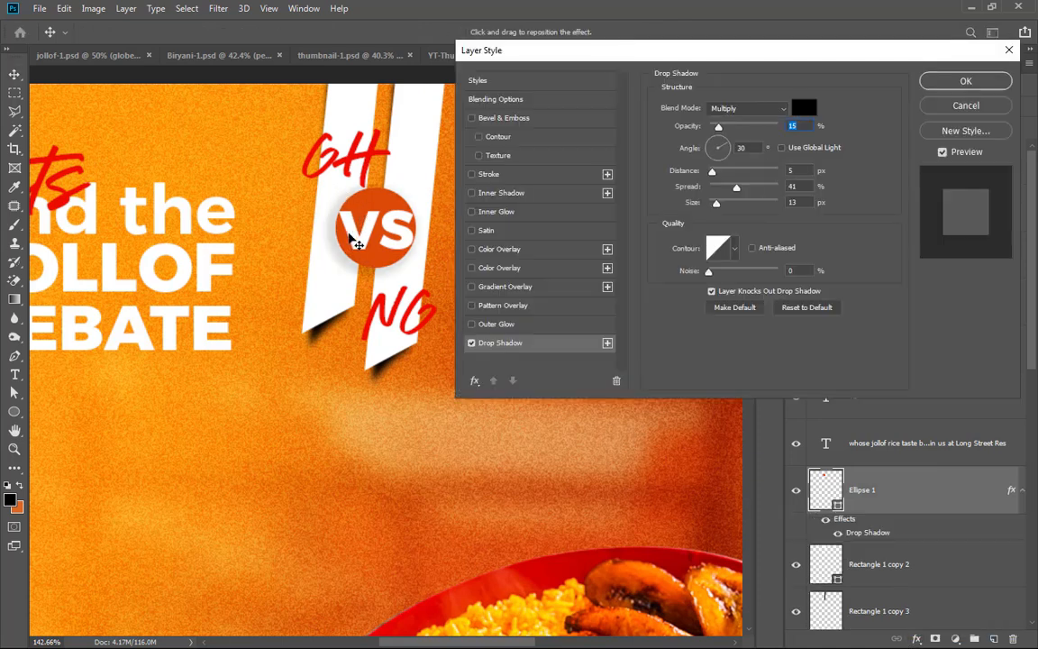
{"action": "left_click_drag", "start_coordinate": [737, 189], "coordinate": [716, 190]}
{"action": "mouse_move", "coordinate": [374, 257]}
{"action": "left_mouse_down"}
{"action": "mouse_move", "coordinate": [380, 265]}
{"action": "mouse_move", "coordinate": [370, 254]}
{"action": "left_mouse_up"}
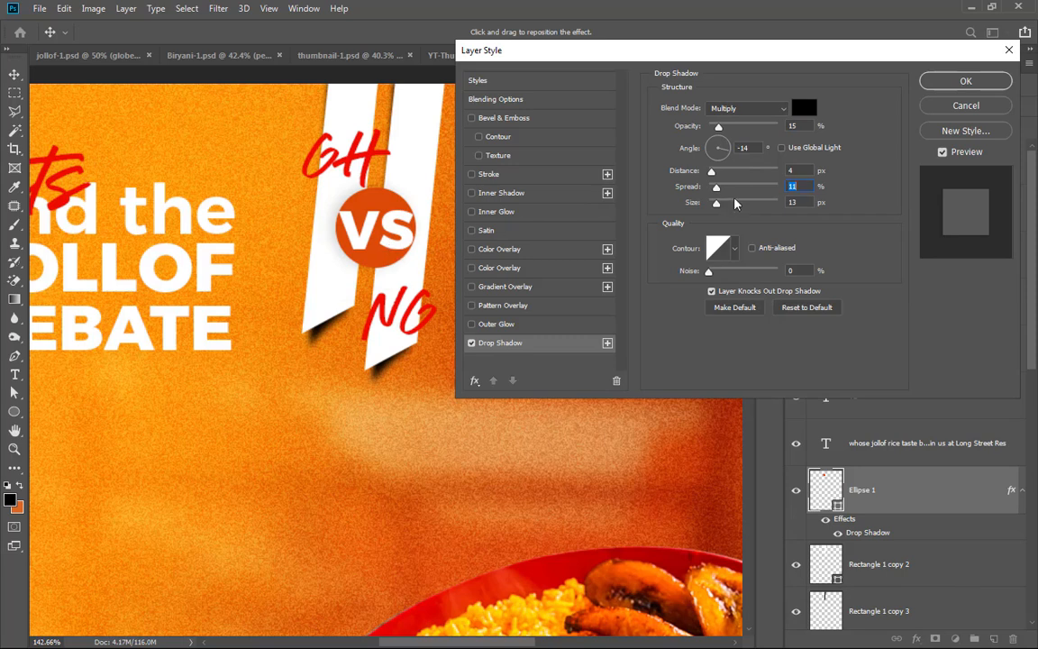
{"action": "mouse_move", "coordinate": [712, 170]}
{"action": "left_mouse_down"}
{"action": "mouse_move", "coordinate": [739, 173]}
{"action": "mouse_move", "coordinate": [726, 171]}
{"action": "left_mouse_up"}
{"action": "left_click_drag", "start_coordinate": [718, 126], "coordinate": [737, 134]}
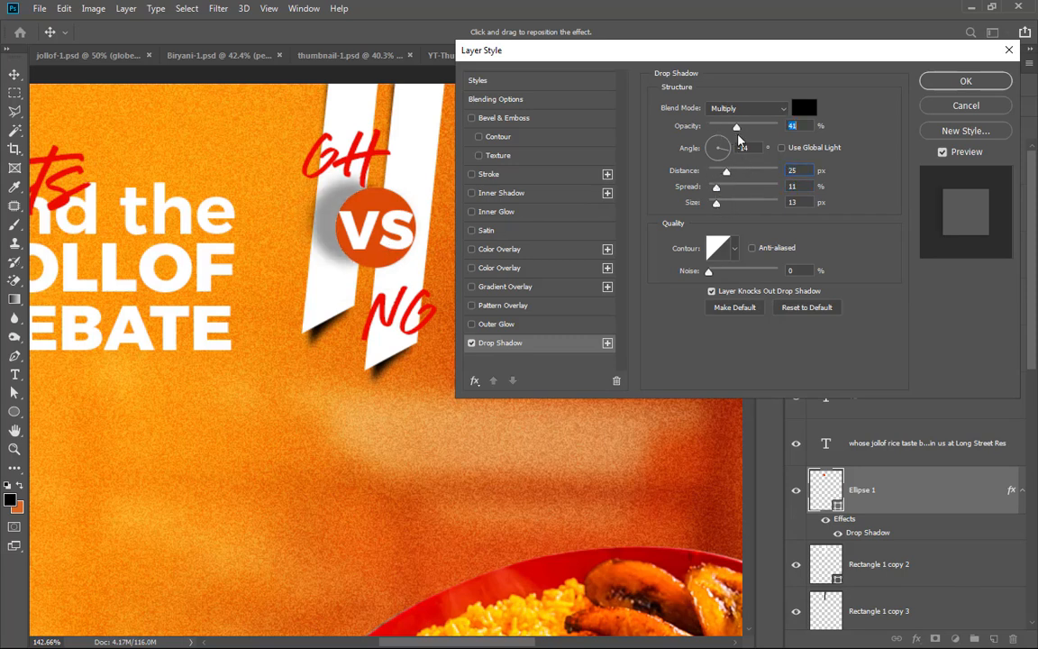
{"action": "left_click_drag", "start_coordinate": [291, 176], "coordinate": [349, 231]}
Step: Set the circle's drop shadow size to 9 px and opacity to 71%, and apply the layer style
{"action": "left_click", "coordinate": [717, 201]}
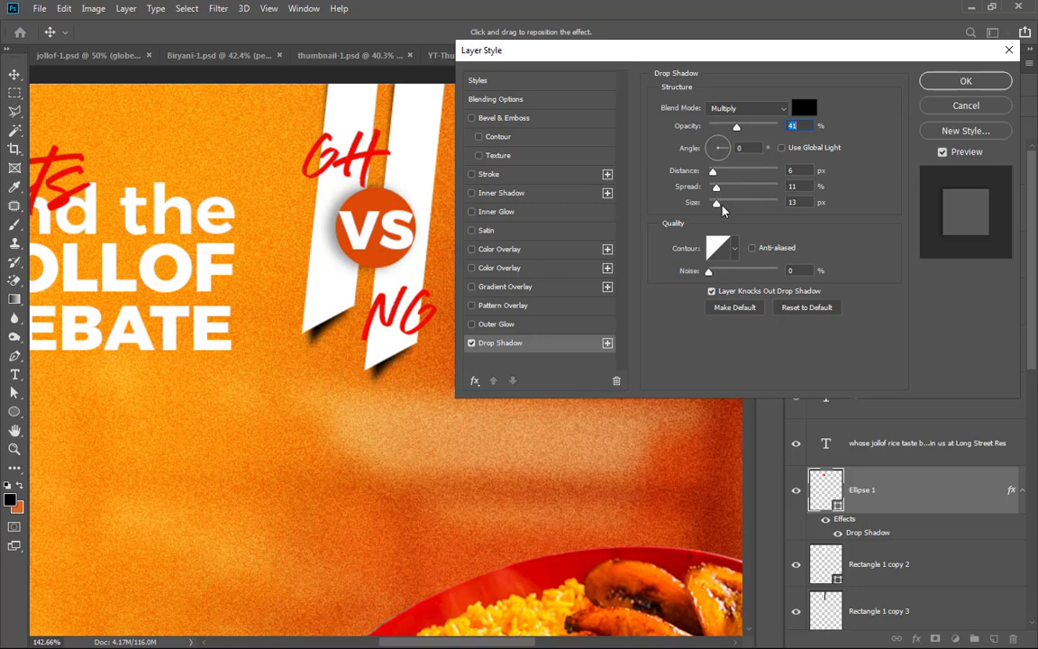
{"action": "left_click_drag", "start_coordinate": [721, 212], "coordinate": [710, 212]}
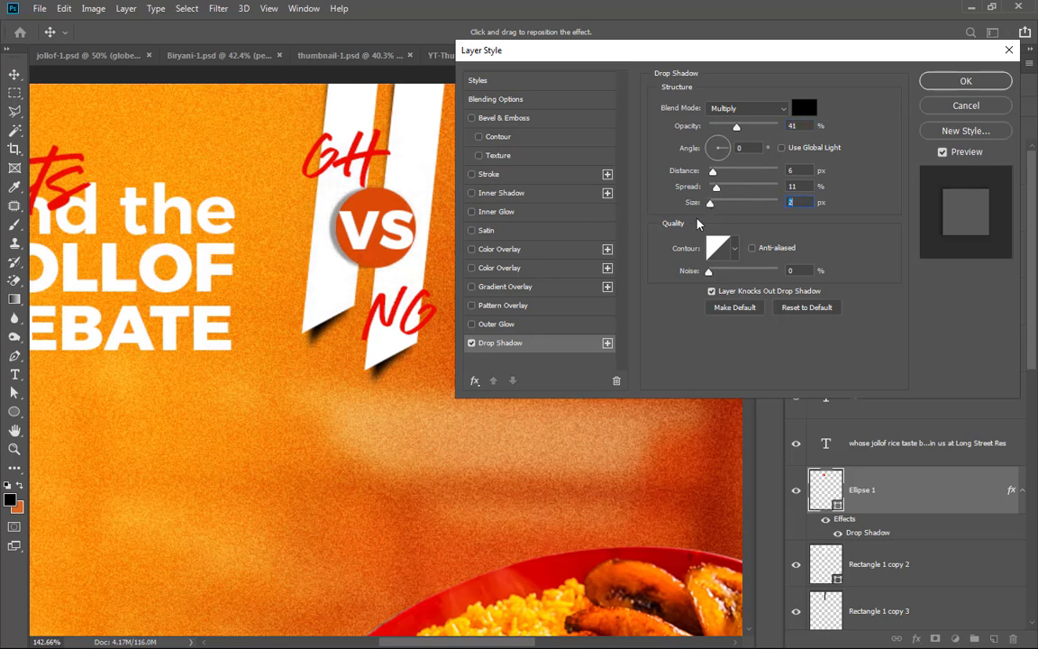
{"action": "left_click_drag", "start_coordinate": [710, 203], "coordinate": [718, 207]}
{"action": "left_click_drag", "start_coordinate": [737, 127], "coordinate": [758, 135]}
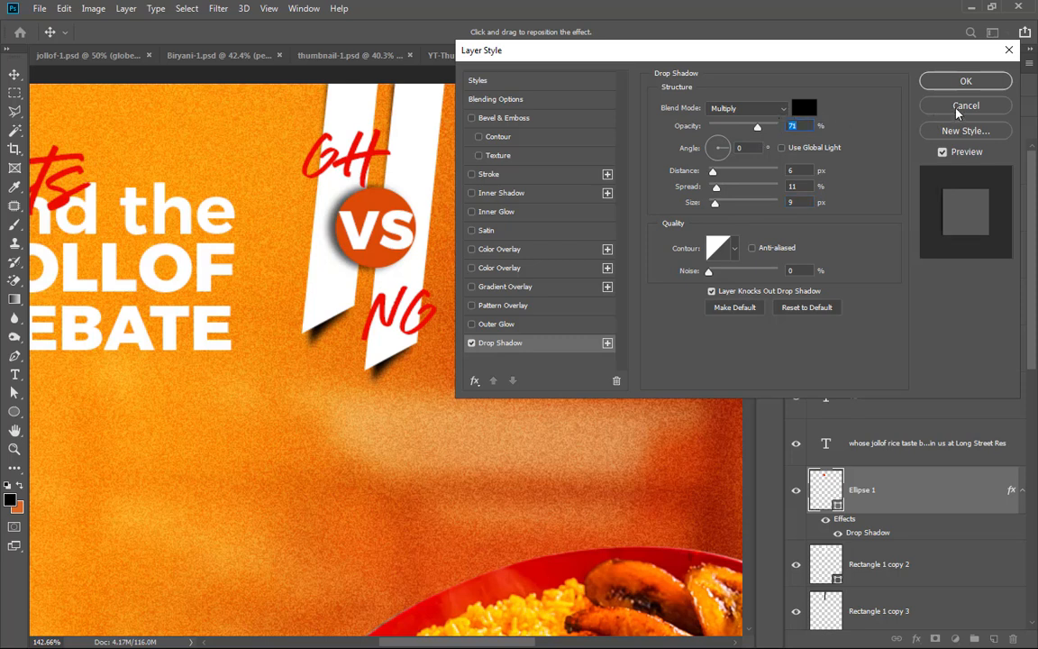
{"action": "left_click_drag", "start_coordinate": [611, 58], "coordinate": [524, 230]}
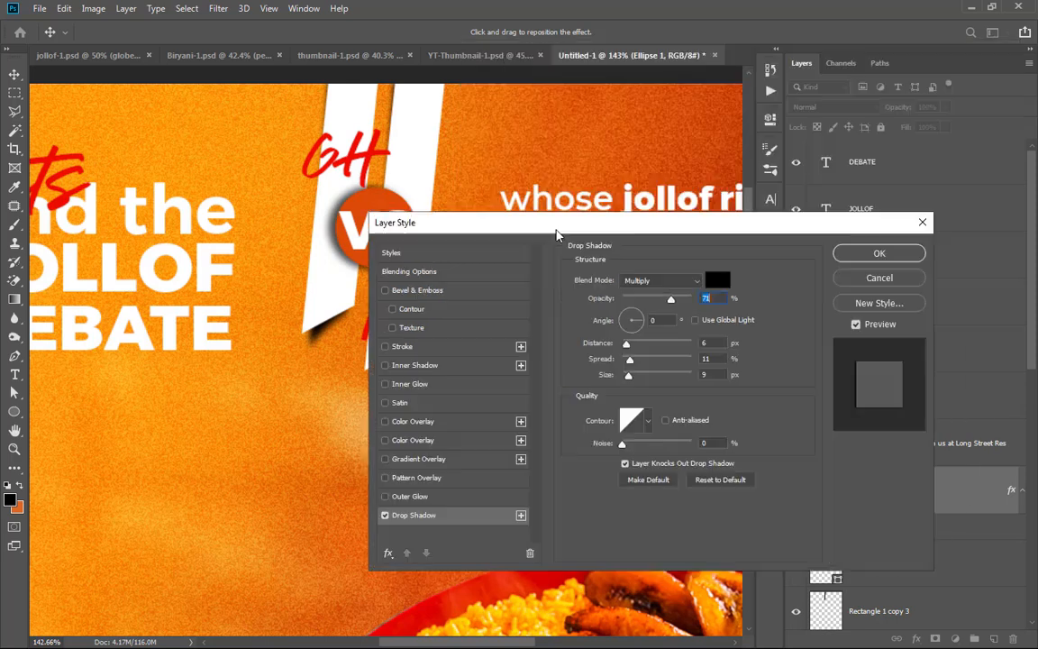
{"action": "left_click", "coordinate": [875, 260]}
{"action": "scroll", "coordinate": [386, 233], "scroll_direction": "down", "scroll_amount": 3}
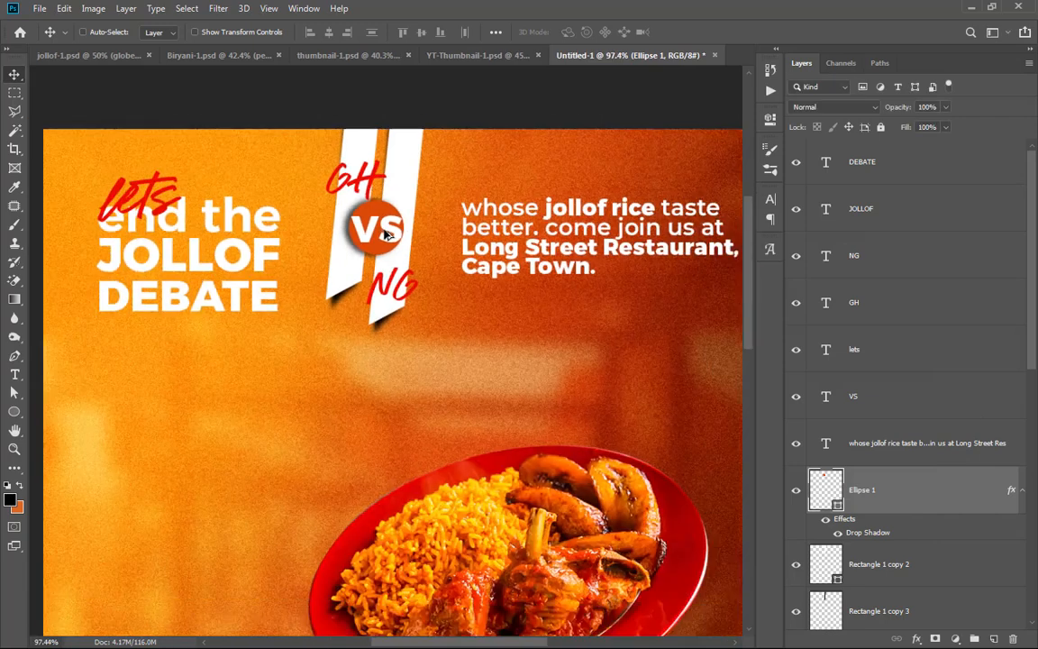
{"action": "scroll", "coordinate": [386, 233], "scroll_direction": "down", "scroll_amount": 2}
{"action": "scroll", "coordinate": [391, 314], "scroll_direction": "up", "scroll_amount": 3}
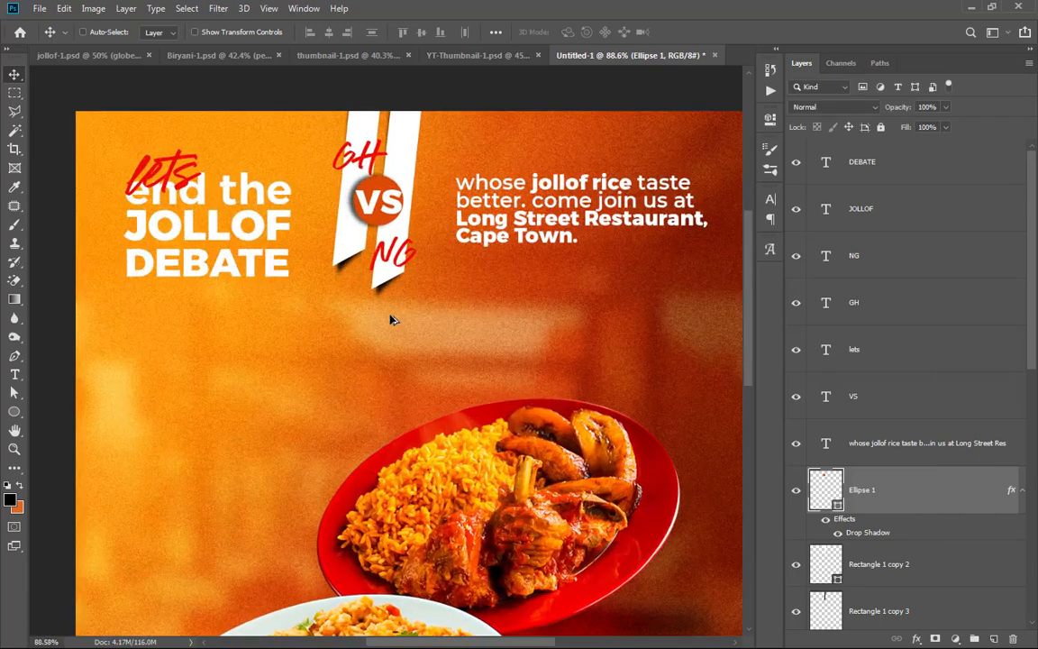
Step: Recolor the NG text on the hanging stripe to a very dark green
{"action": "scroll", "coordinate": [413, 168], "scroll_direction": "down", "scroll_amount": 4}
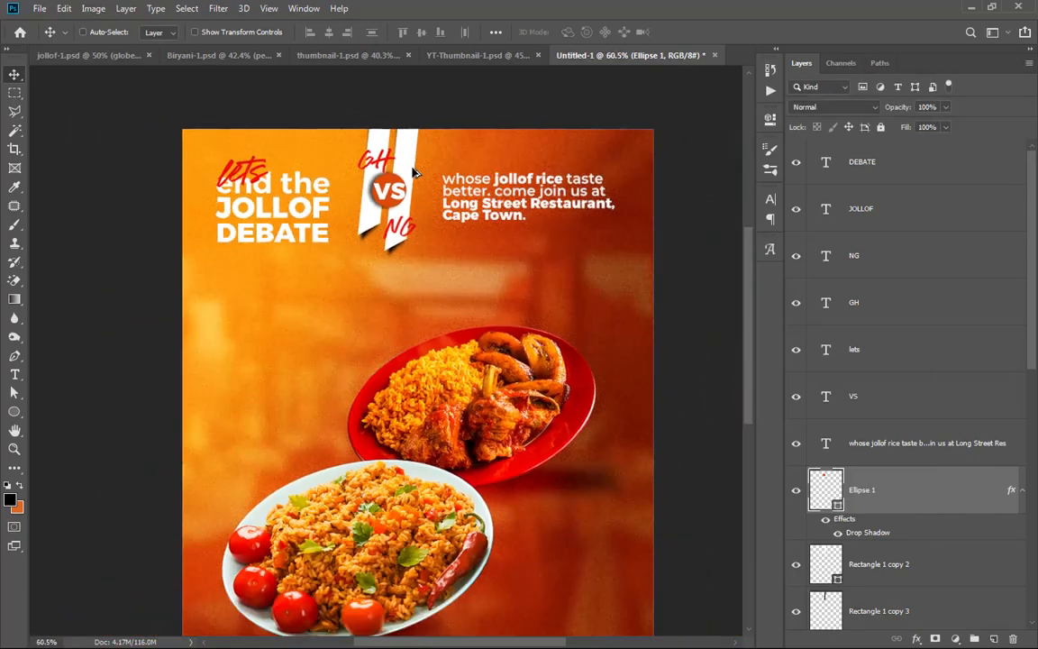
{"action": "key", "text": "t"}
{"action": "double_click", "coordinate": [400, 231]}
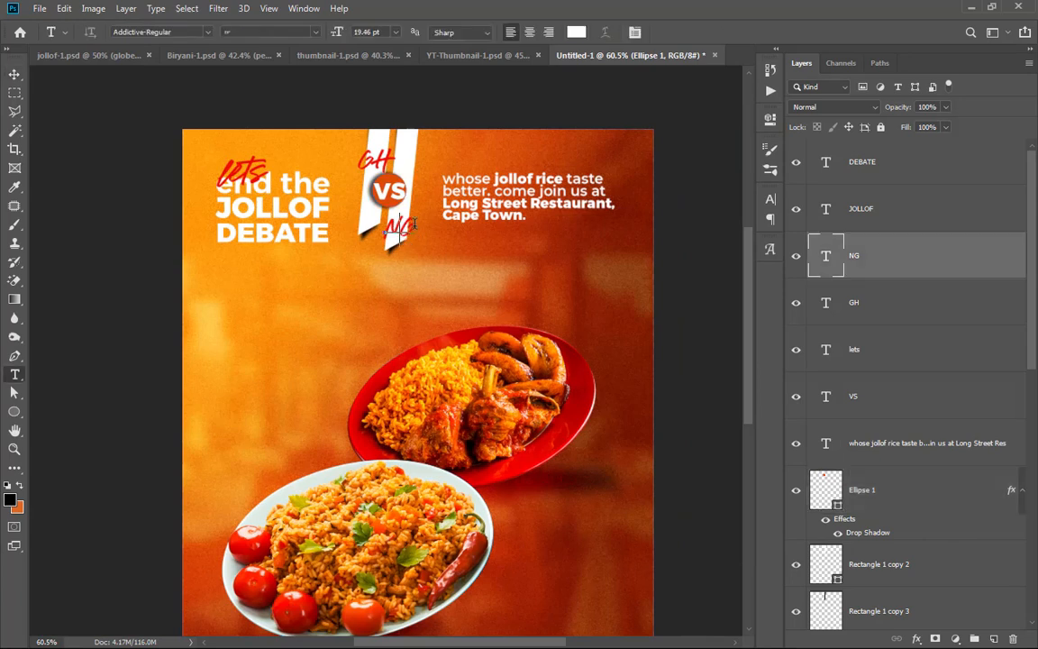
{"action": "left_click", "coordinate": [576, 32]}
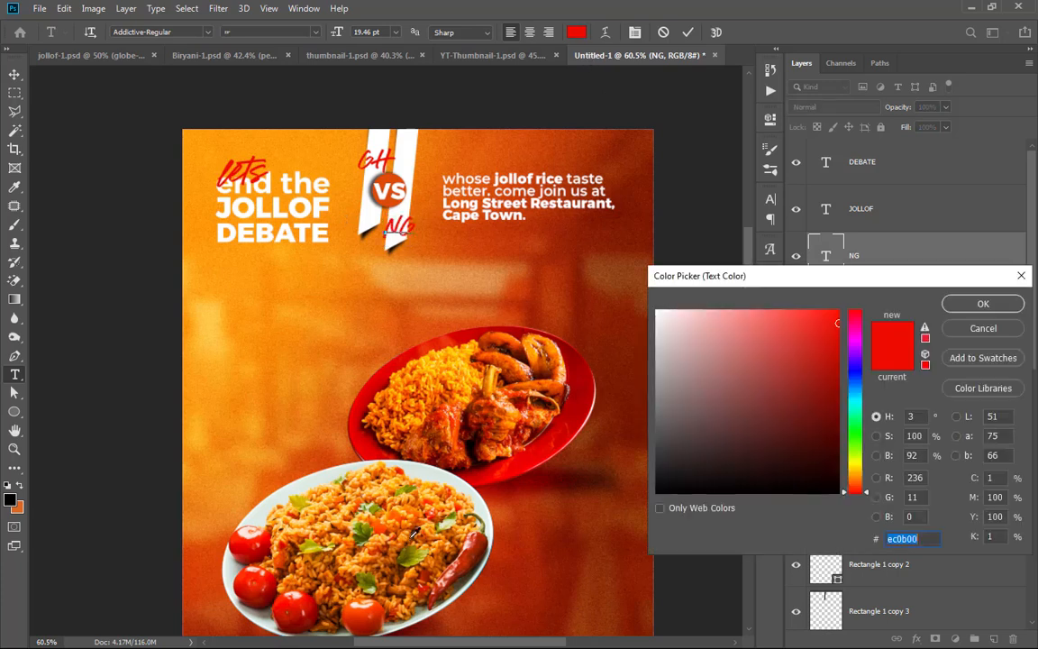
{"action": "left_click", "coordinate": [359, 537]}
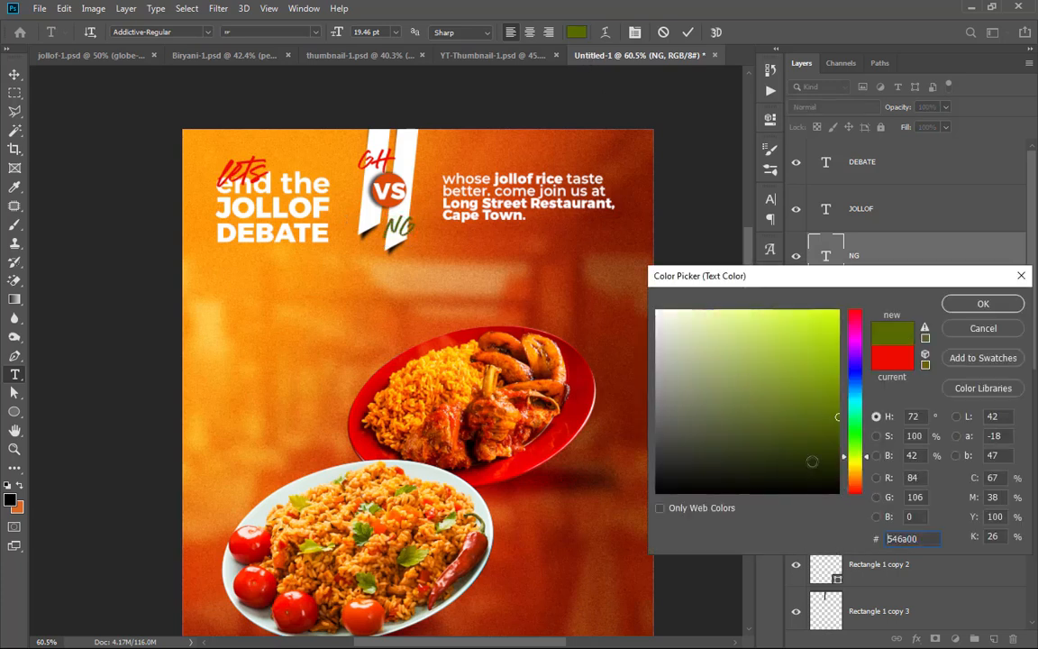
{"action": "left_click", "coordinate": [832, 478]}
{"action": "left_click", "coordinate": [836, 479]}
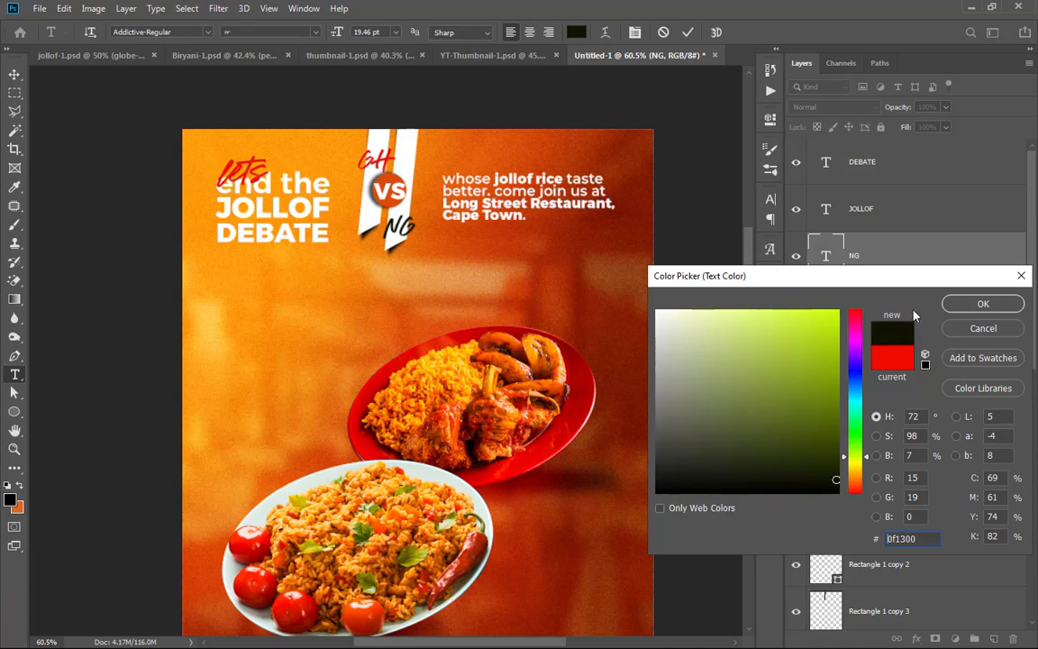
{"action": "left_click_drag", "start_coordinate": [861, 465], "coordinate": [867, 429]}
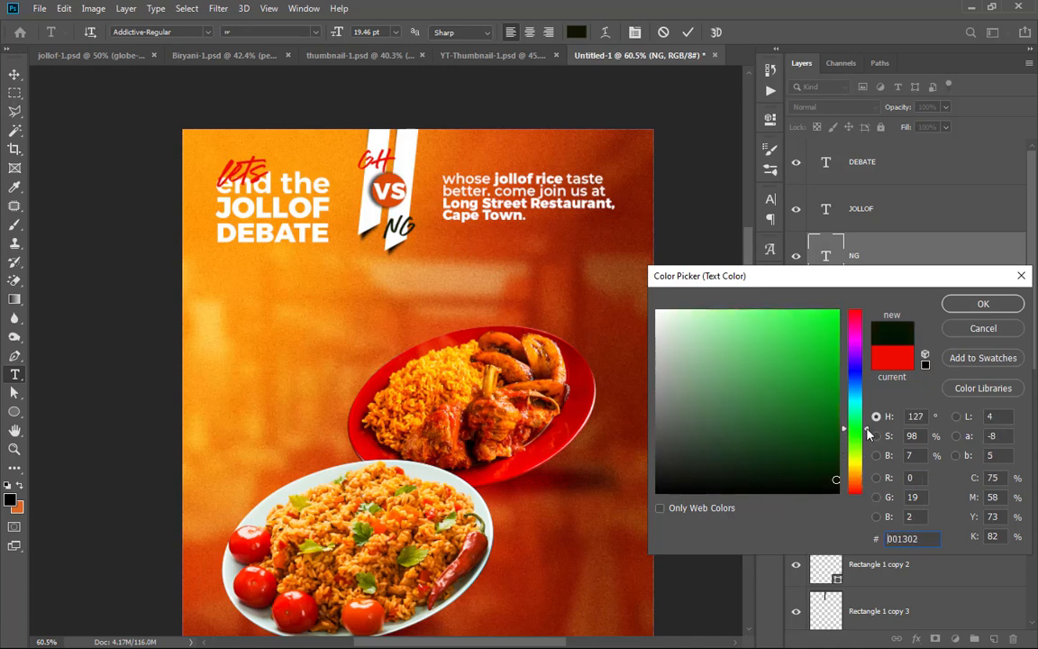
{"action": "mouse_move", "coordinate": [819, 463]}
{"action": "left_mouse_down"}
{"action": "mouse_move", "coordinate": [814, 473]}
{"action": "mouse_move", "coordinate": [820, 465]}
{"action": "left_mouse_up"}
{"action": "left_click", "coordinate": [981, 302]}
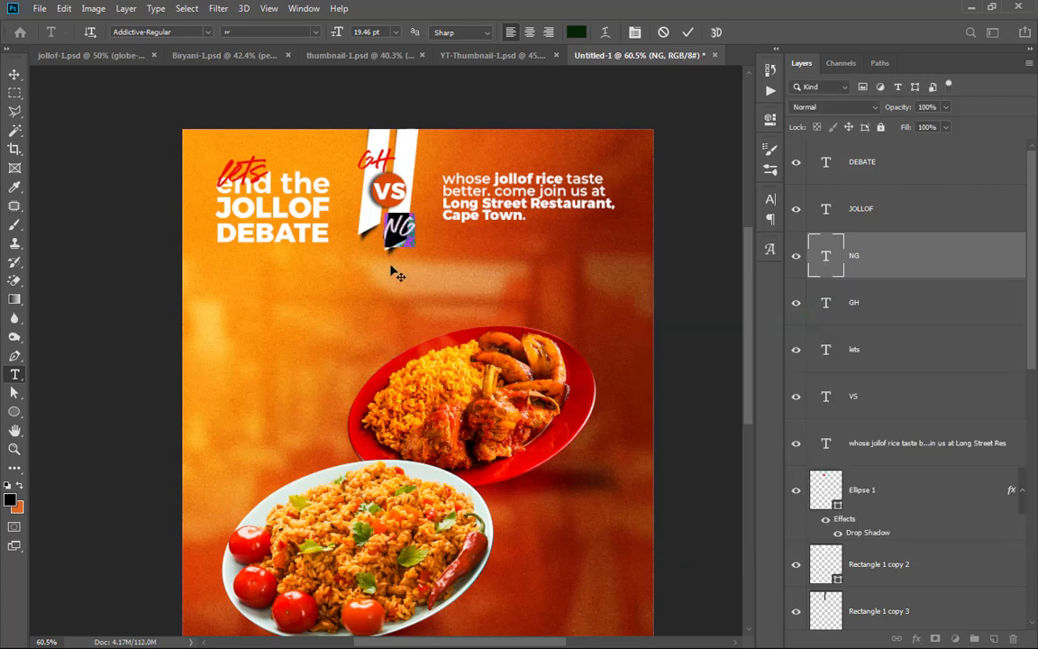
{"action": "left_click", "coordinate": [684, 34]}
{"action": "scroll", "coordinate": [463, 209], "scroll_direction": "up", "scroll_amount": 5}
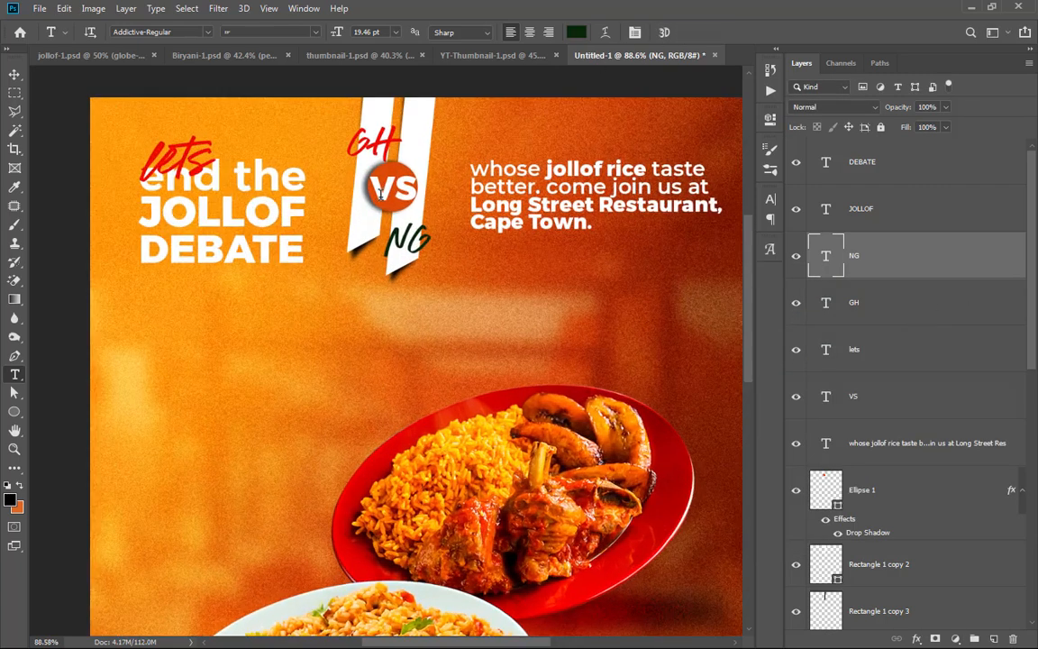
{"action": "scroll", "coordinate": [422, 188], "scroll_direction": "down", "scroll_amount": 2}
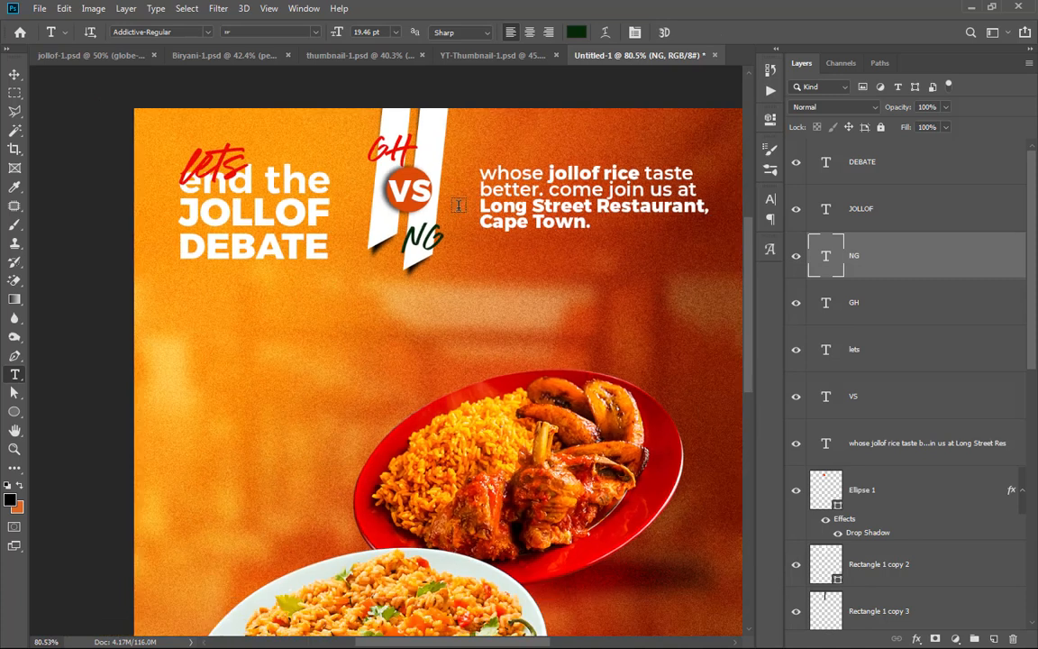
Step: Make the globe-ng and globe-gh layers visible and move both to the top of the layer stack
{"action": "left_click", "coordinate": [14, 75]}
{"action": "scroll", "coordinate": [392, 154], "scroll_direction": "down", "scroll_amount": 2}
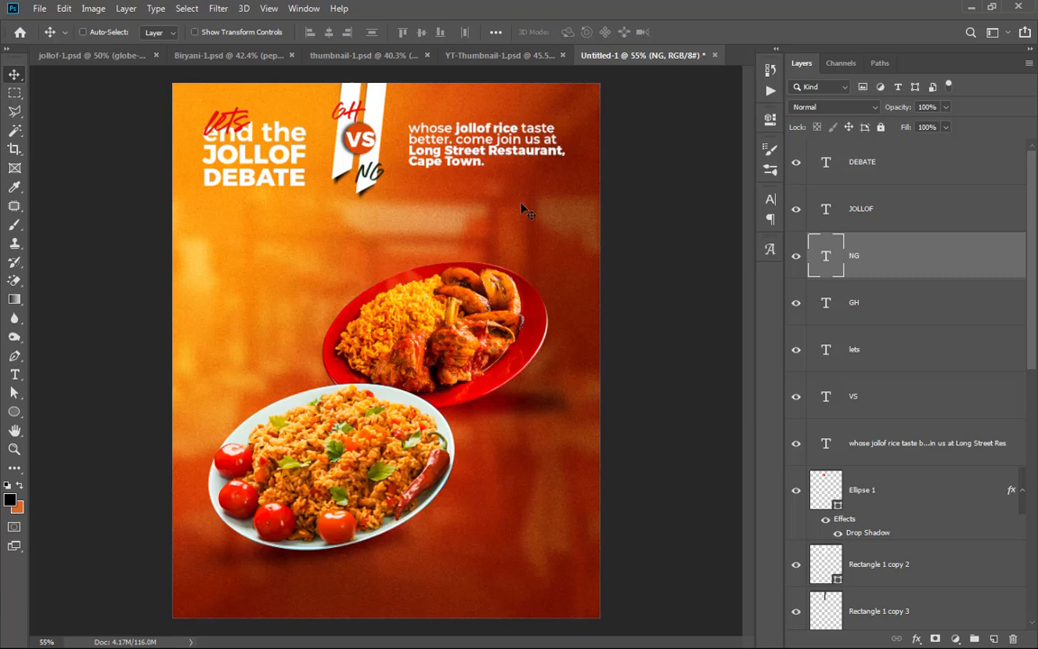
{"action": "scroll", "coordinate": [938, 498], "scroll_direction": "down", "scroll_amount": 5}
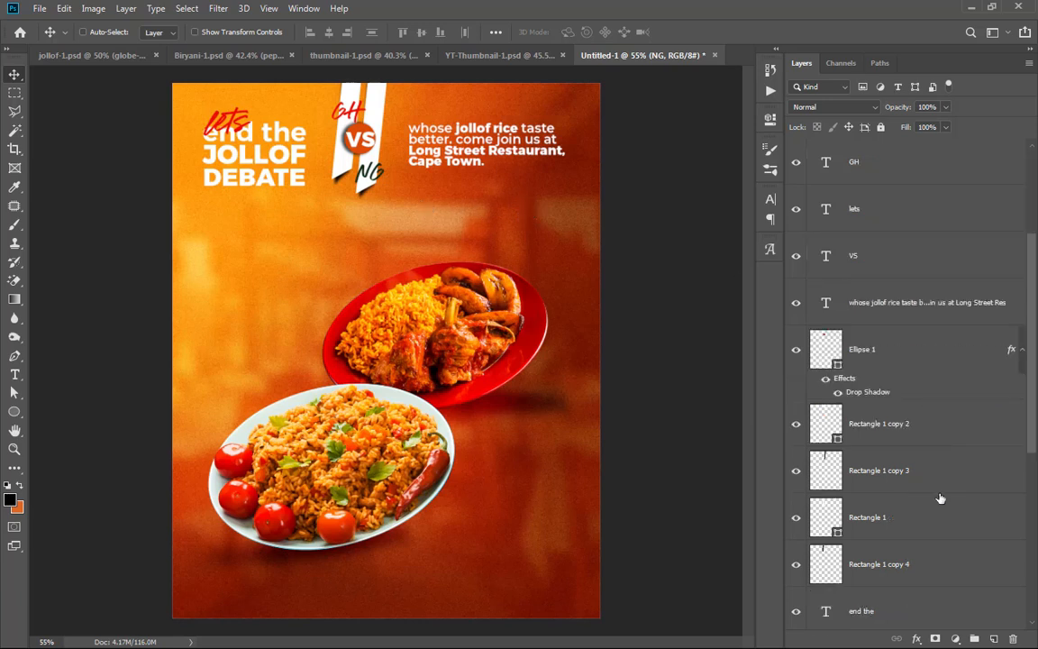
{"action": "scroll", "coordinate": [943, 507], "scroll_direction": "down", "scroll_amount": 5}
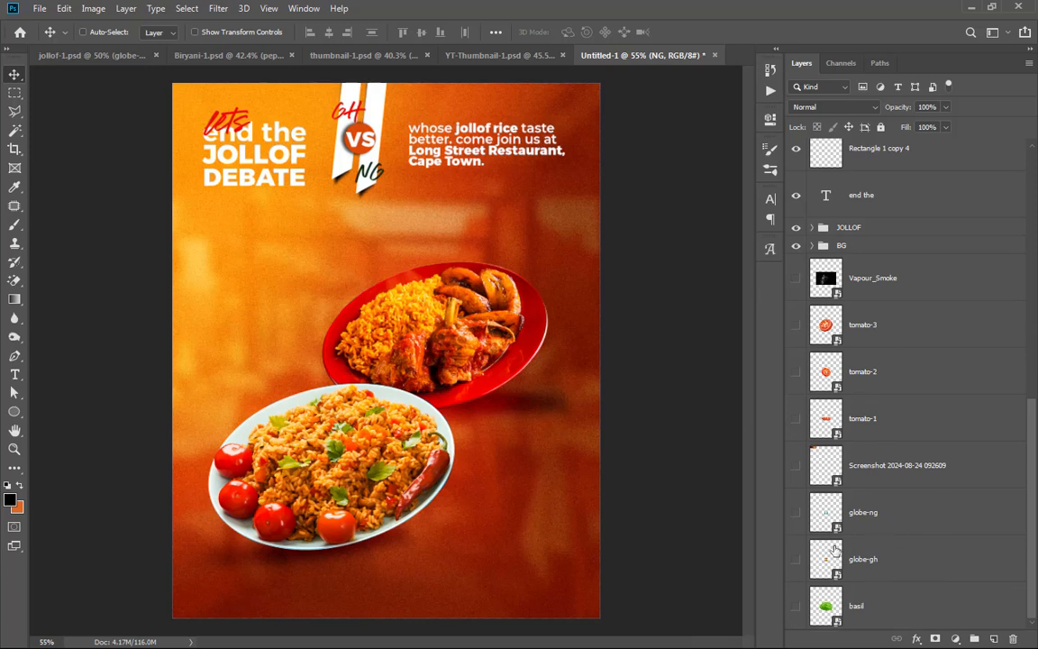
{"action": "left_click", "coordinate": [798, 560]}
{"action": "left_click", "coordinate": [798, 512]}
{"action": "left_click", "coordinate": [899, 521]}
{"action": "left_click", "coordinate": [901, 549], "text": "shift"}
{"action": "scroll", "coordinate": [953, 518], "scroll_direction": "up", "scroll_amount": 2}
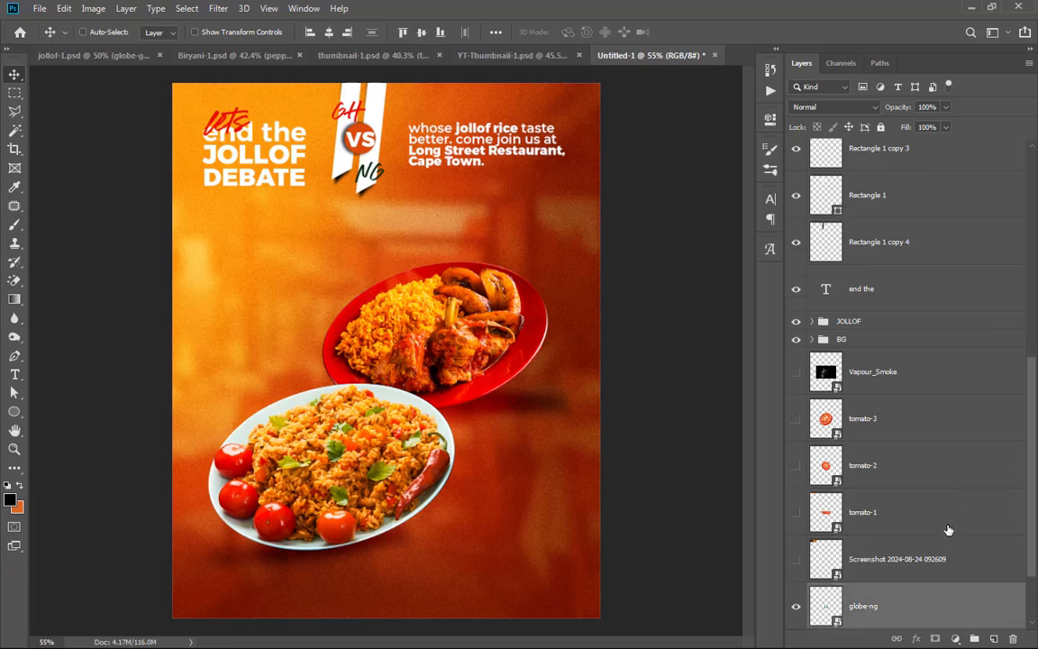
{"action": "left_click_drag", "start_coordinate": [900, 593], "coordinate": [890, 153]}
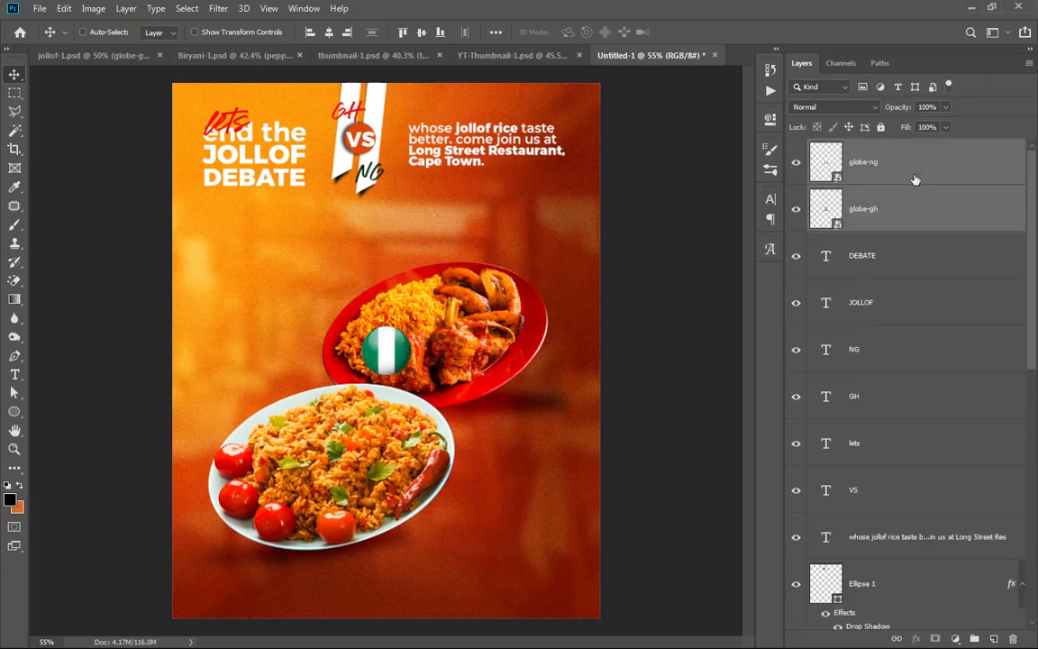
Step: Move the globe-ng flag ball onto the upper-left rim of the white plate
{"action": "left_click", "coordinate": [916, 177]}
{"action": "left_click_drag", "start_coordinate": [403, 356], "coordinate": [251, 413]}
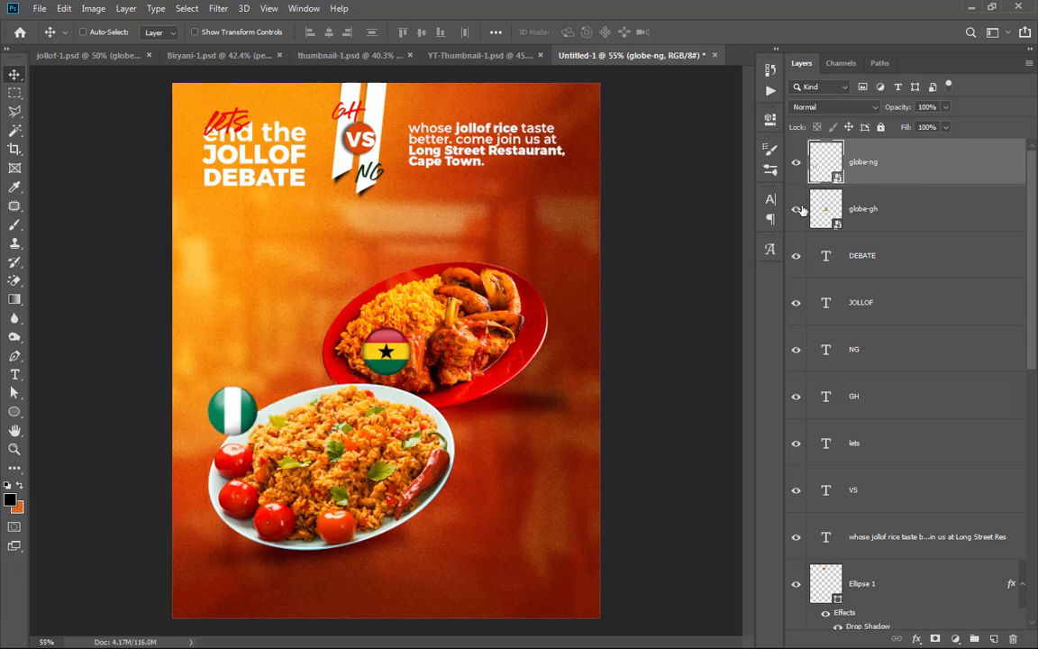
{"action": "left_click_drag", "start_coordinate": [395, 344], "coordinate": [447, 316]}
{"action": "key", "text": "ctrl+z"}
{"action": "key", "text": "ctrl+z"}
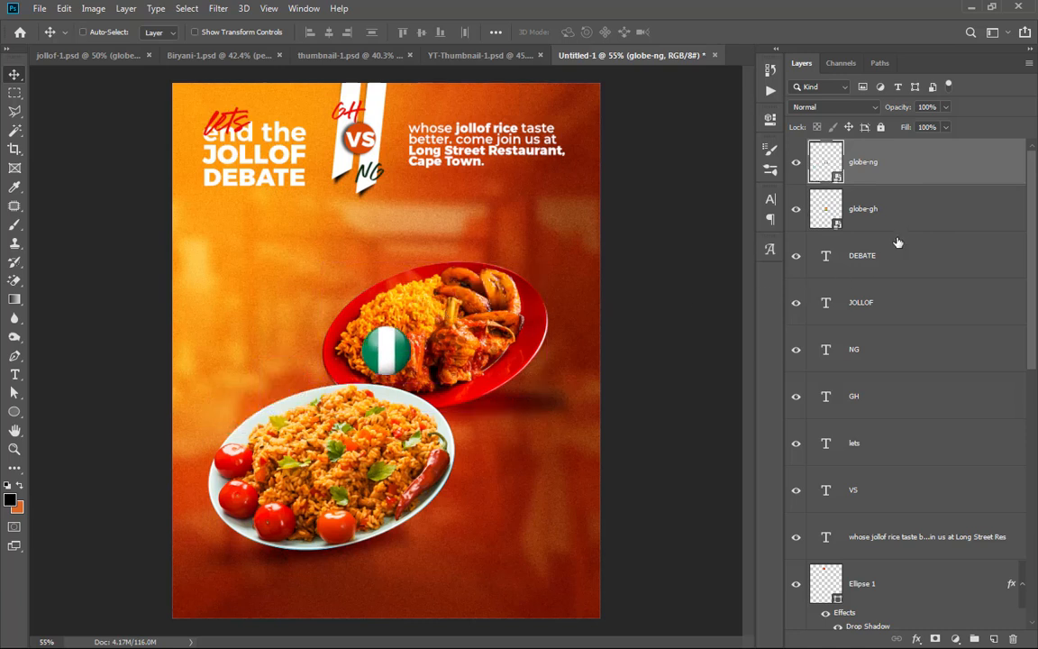
{"action": "left_click", "coordinate": [893, 209]}
{"action": "key", "text": "ctrl"}
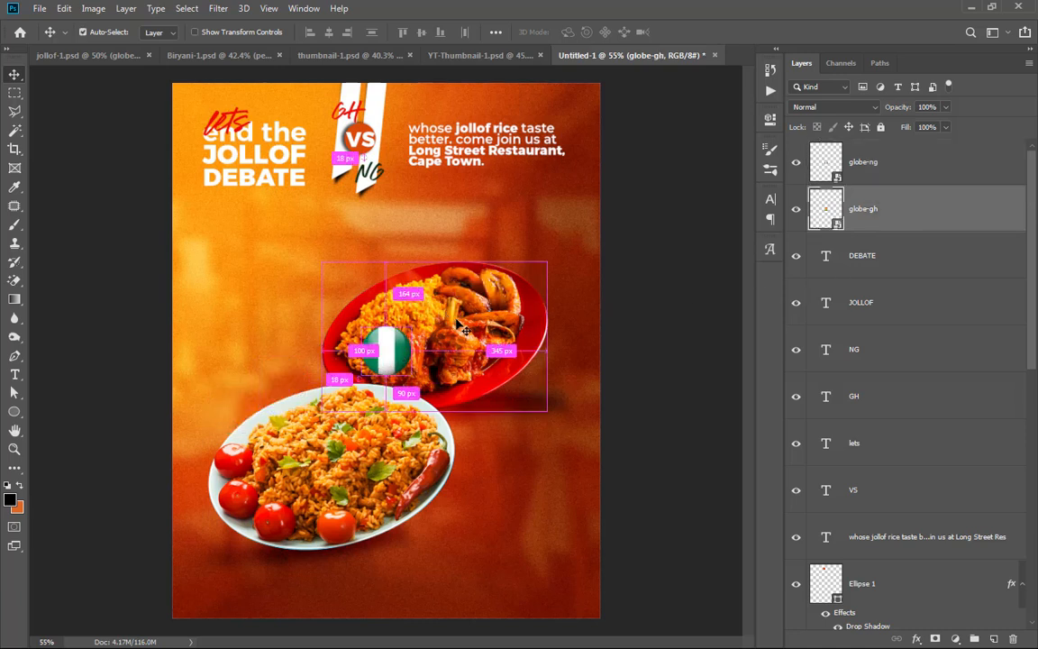
{"action": "key", "text": "ctrl+z"}
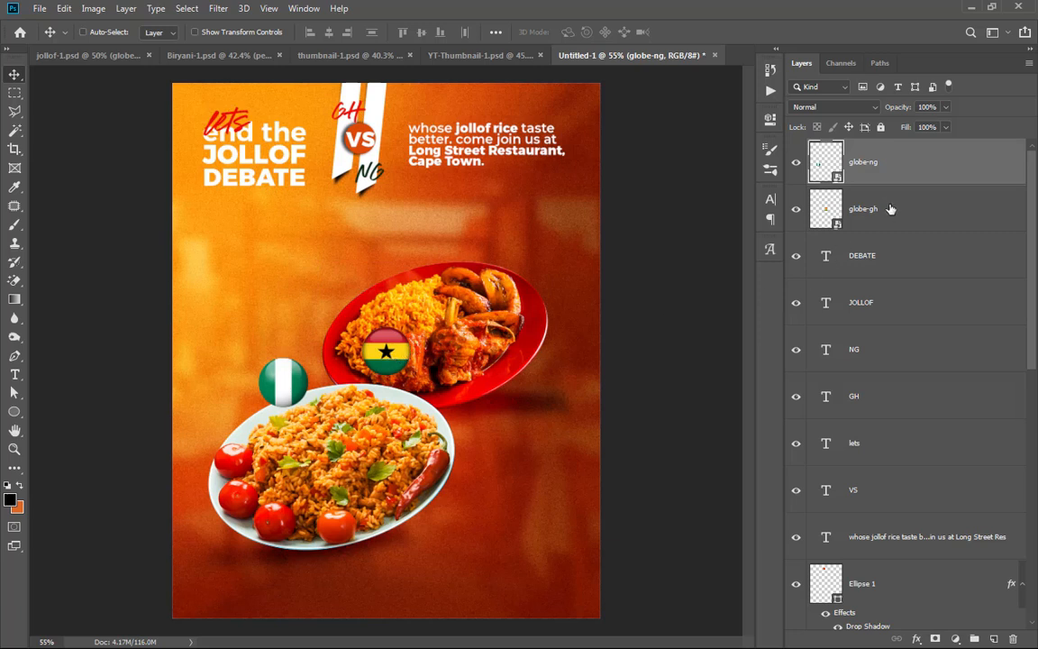
Step: Move the globe-gh flag ball onto the upper-right rim of the red plate
{"action": "left_click", "coordinate": [890, 209]}
{"action": "left_click_drag", "start_coordinate": [416, 345], "coordinate": [542, 278]}
{"action": "key", "text": "ctrl"}
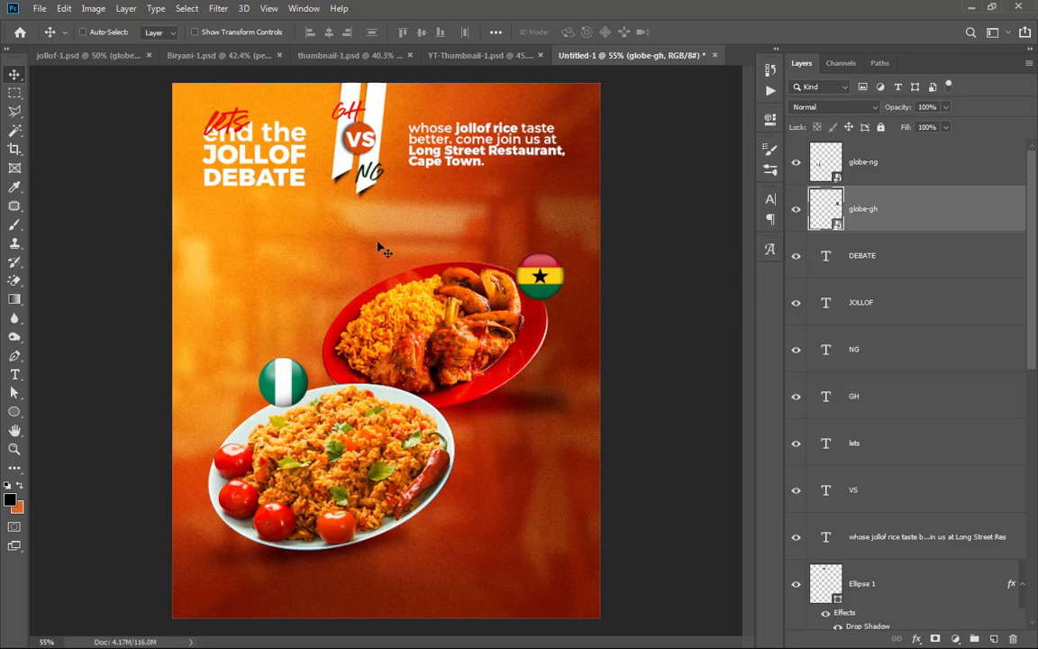
Step: Make the Vapour_Smoke layer visible and move it directly above the JOLLOF text layer
{"action": "scroll", "coordinate": [811, 419], "scroll_direction": "down", "scroll_amount": 10}
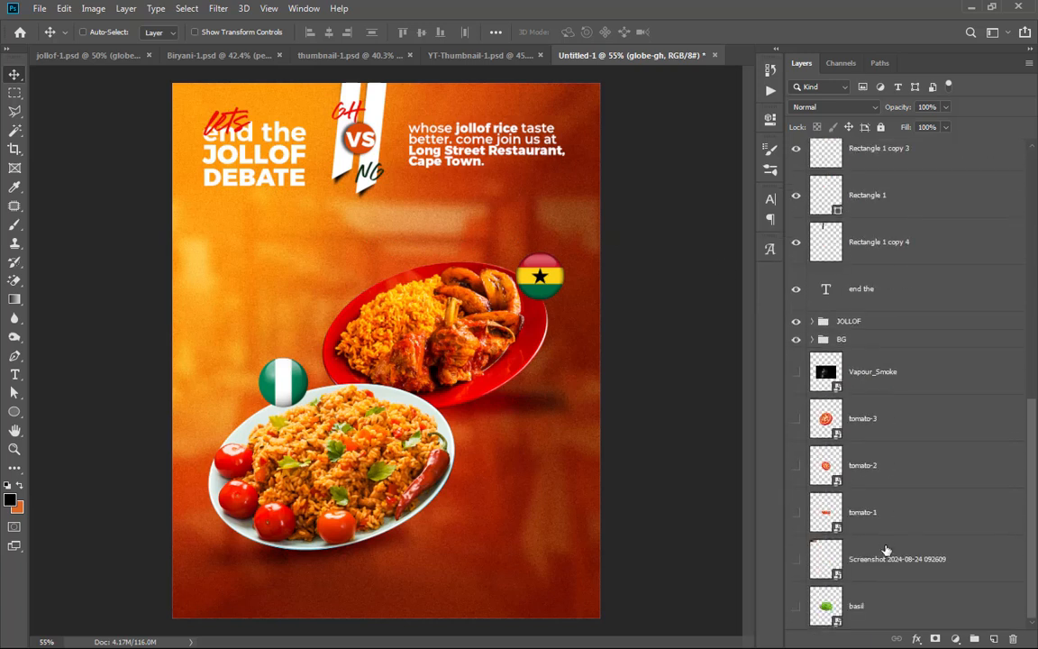
{"action": "left_click", "coordinate": [796, 372]}
{"action": "left_click", "coordinate": [892, 371]}
{"action": "scroll", "coordinate": [931, 372], "scroll_direction": "up", "scroll_amount": 2}
{"action": "scroll", "coordinate": [931, 374], "scroll_direction": "down", "scroll_amount": 2}
{"action": "left_click_drag", "start_coordinate": [929, 382], "coordinate": [902, 155]}
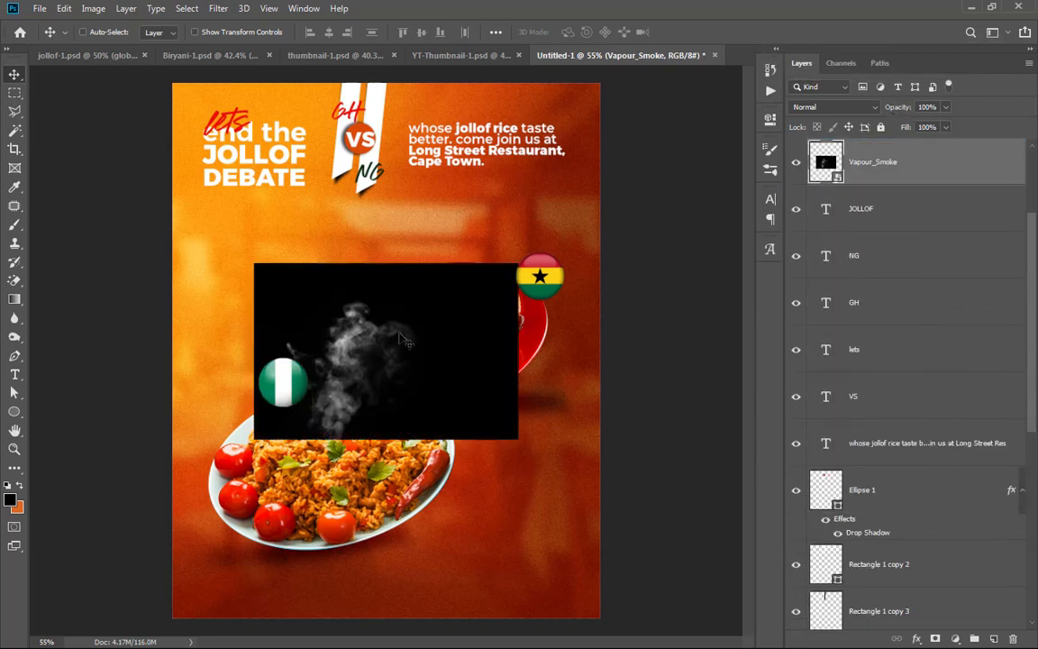
Step: Place the Vapour_Smoke image over the red plate and set its blend mode to Screen
{"action": "left_click_drag", "start_coordinate": [404, 337], "coordinate": [472, 271]}
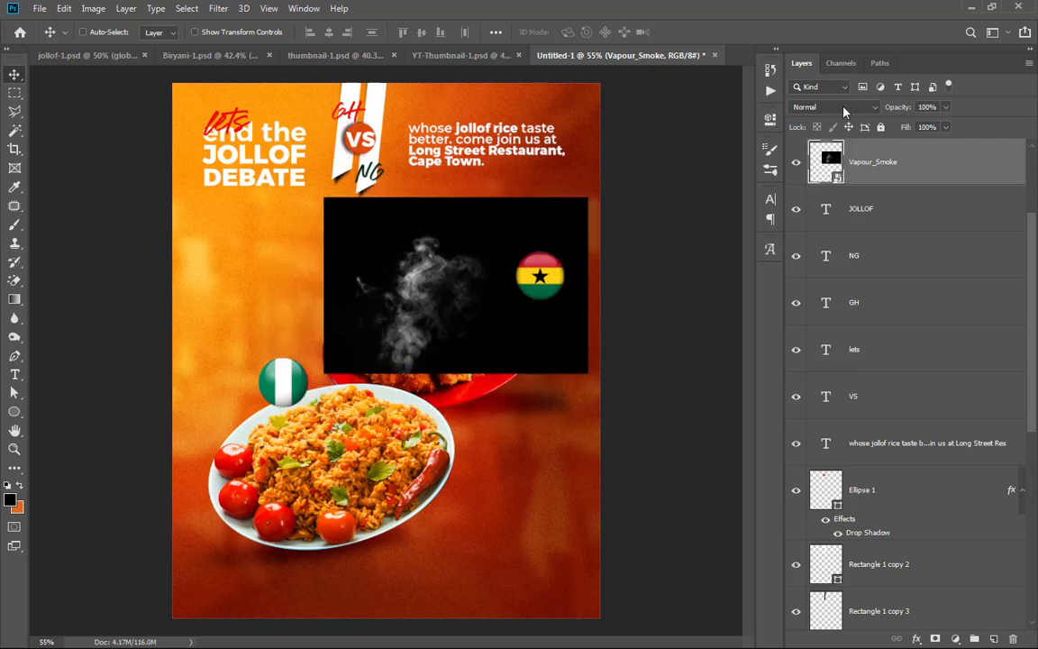
{"action": "left_click", "coordinate": [835, 106]}
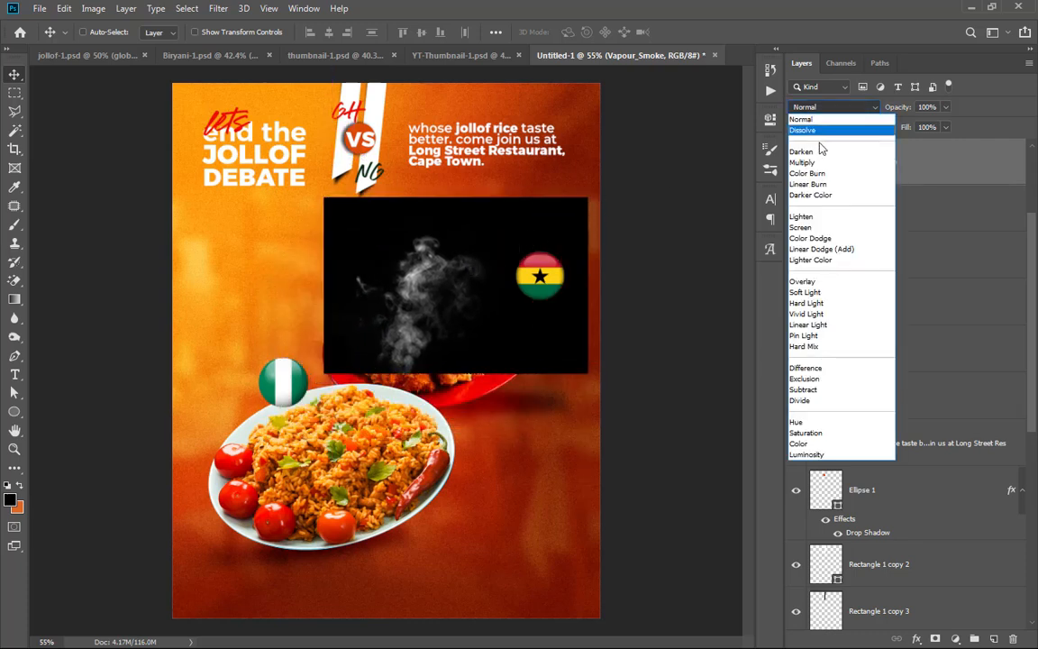
{"action": "left_click", "coordinate": [806, 229]}
Step: Duplicate the smoke and place the copy over the rice on the white plate
{"action": "left_click_drag", "start_coordinate": [422, 276], "coordinate": [333, 392]}
{"action": "scroll", "coordinate": [528, 362], "scroll_direction": "down", "scroll_amount": 3}
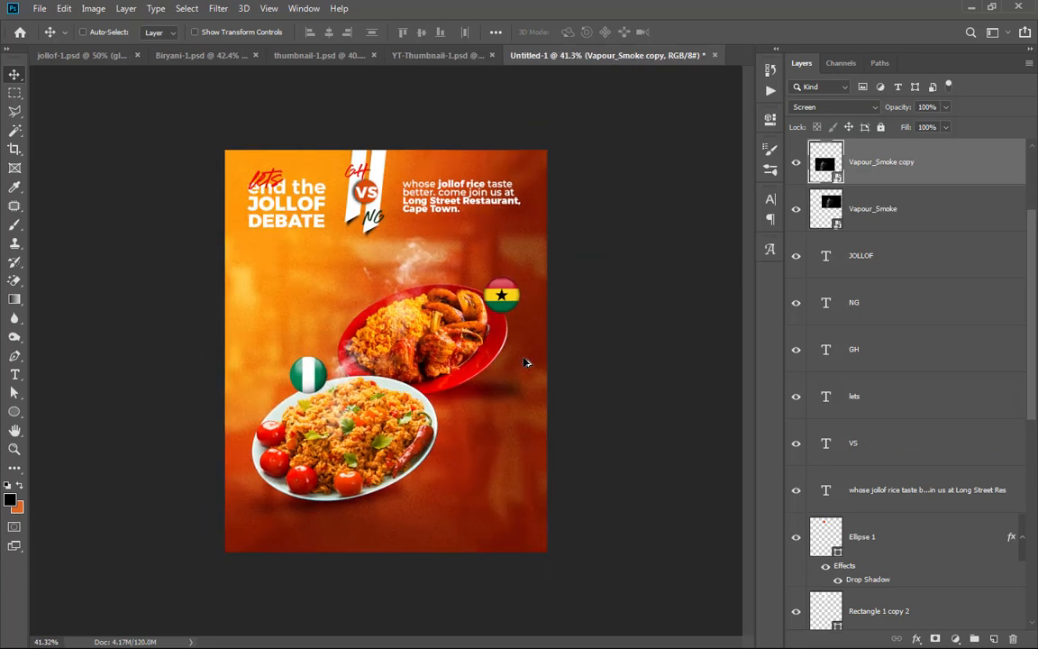
{"action": "scroll", "coordinate": [396, 298], "scroll_direction": "up", "scroll_amount": 2}
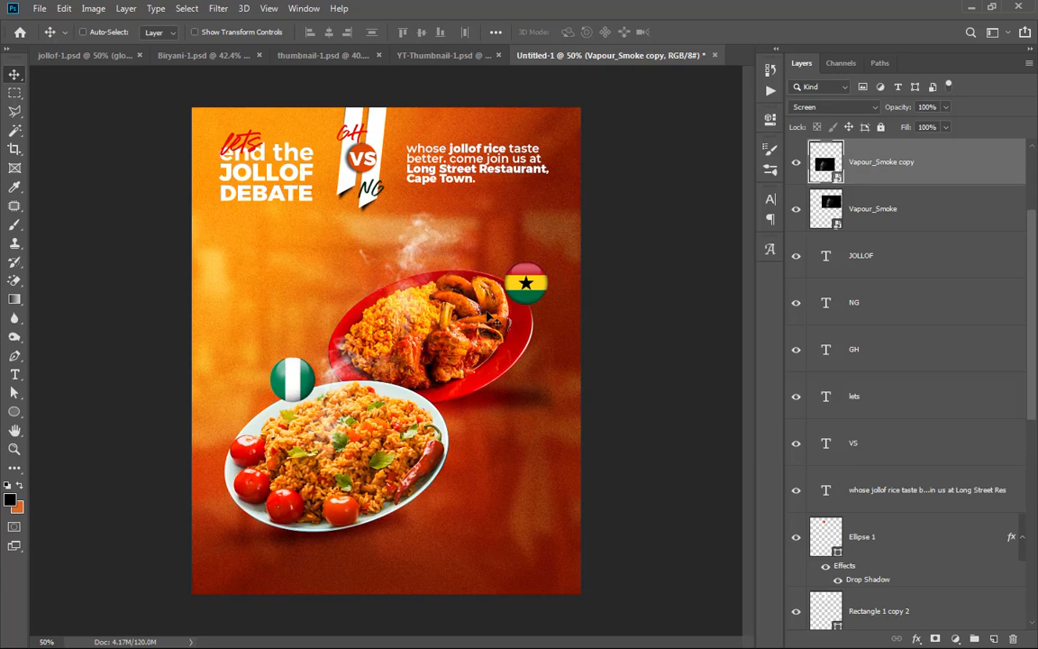
{"action": "scroll", "coordinate": [380, 197], "scroll_direction": "up", "scroll_amount": 1}
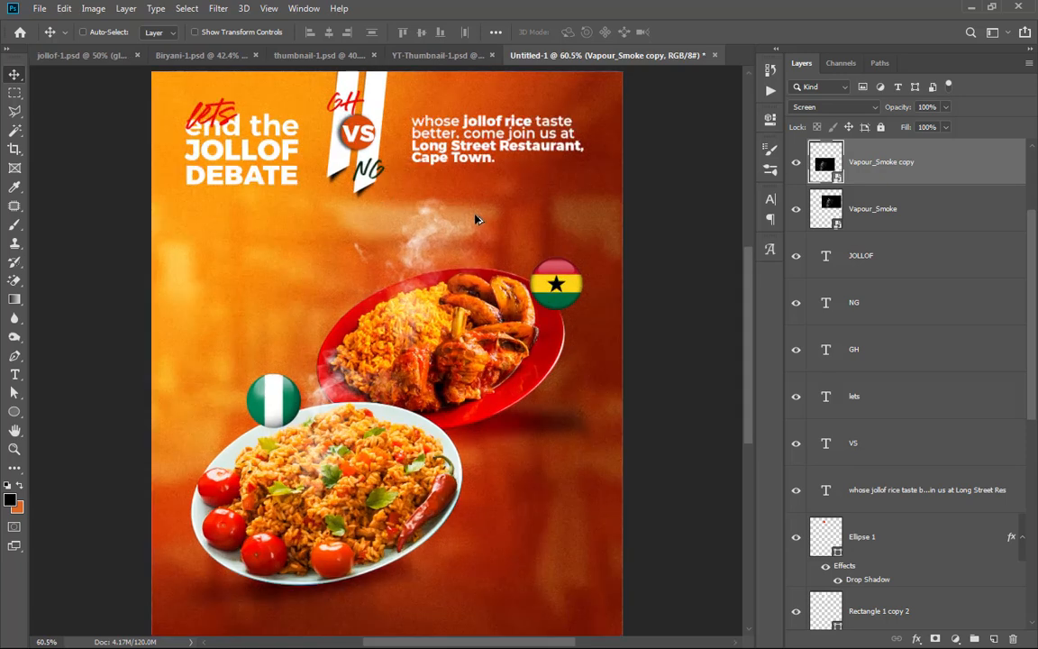
{"action": "scroll", "coordinate": [478, 219], "scroll_direction": "down", "scroll_amount": 1}
Step: Shift the event text block slightly down and to the right, level with the headline
{"action": "left_click", "coordinate": [471, 144]}
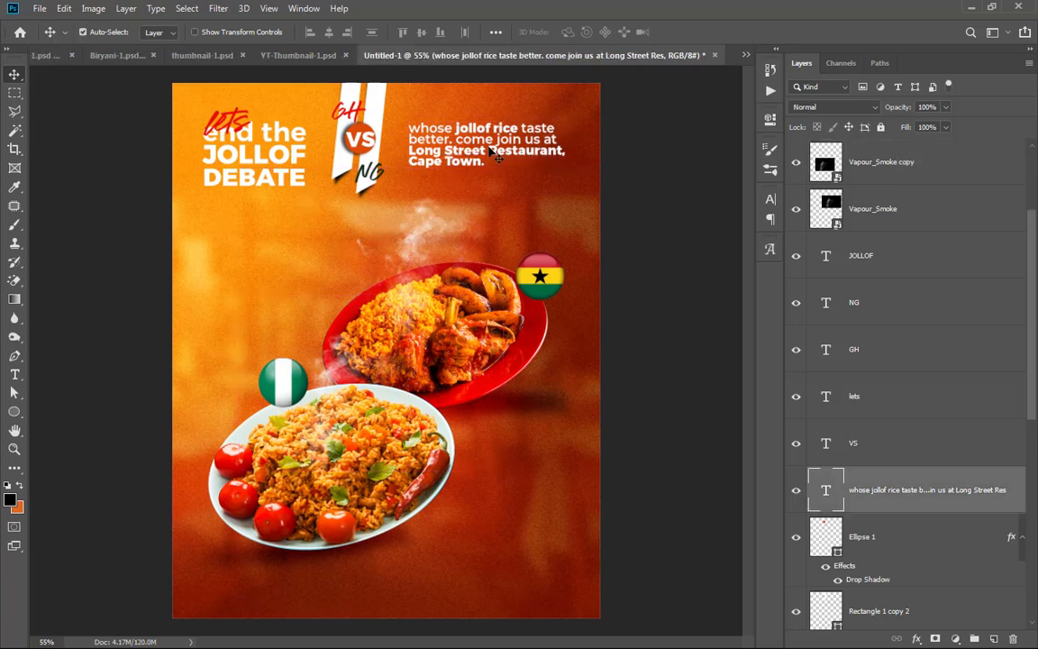
{"action": "left_click_drag", "start_coordinate": [472, 153], "coordinate": [479, 163]}
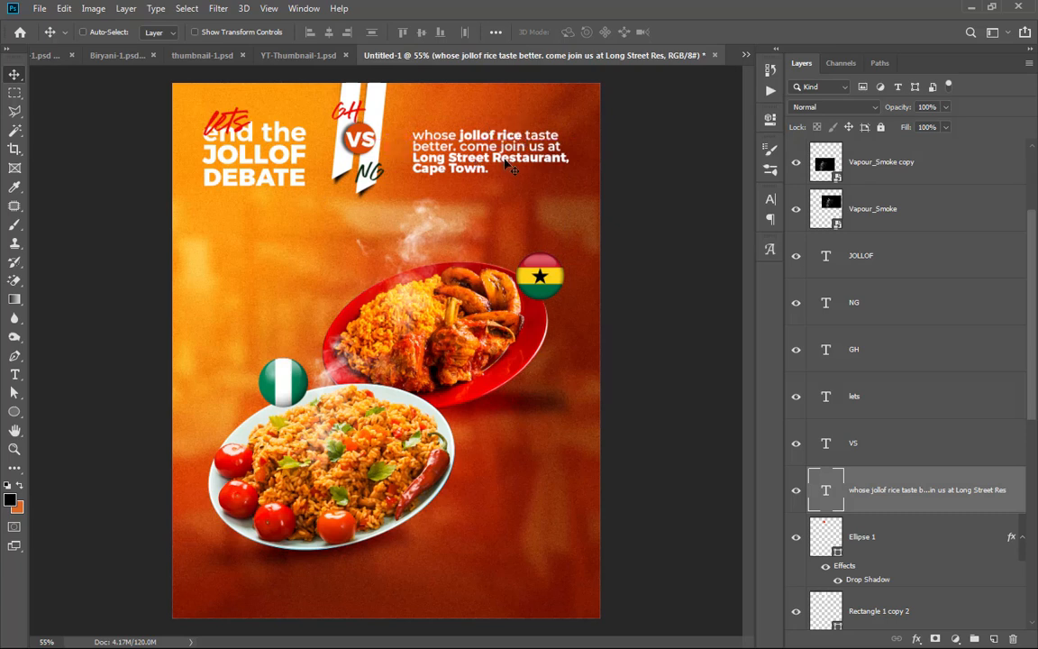
{"action": "key", "text": "super"}
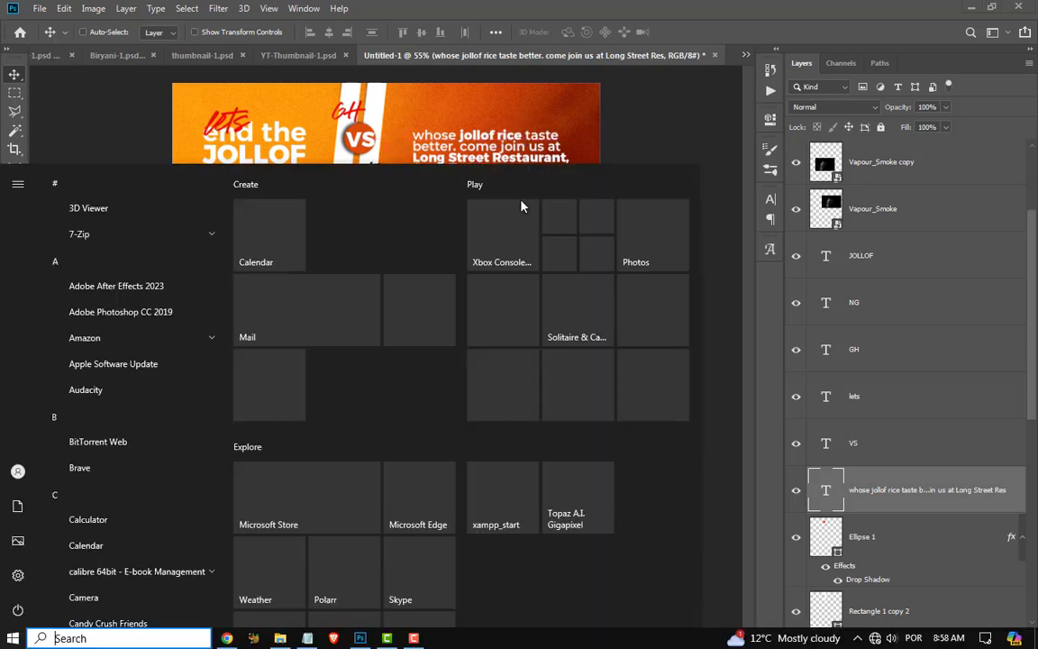
{"action": "left_click", "coordinate": [530, 132]}
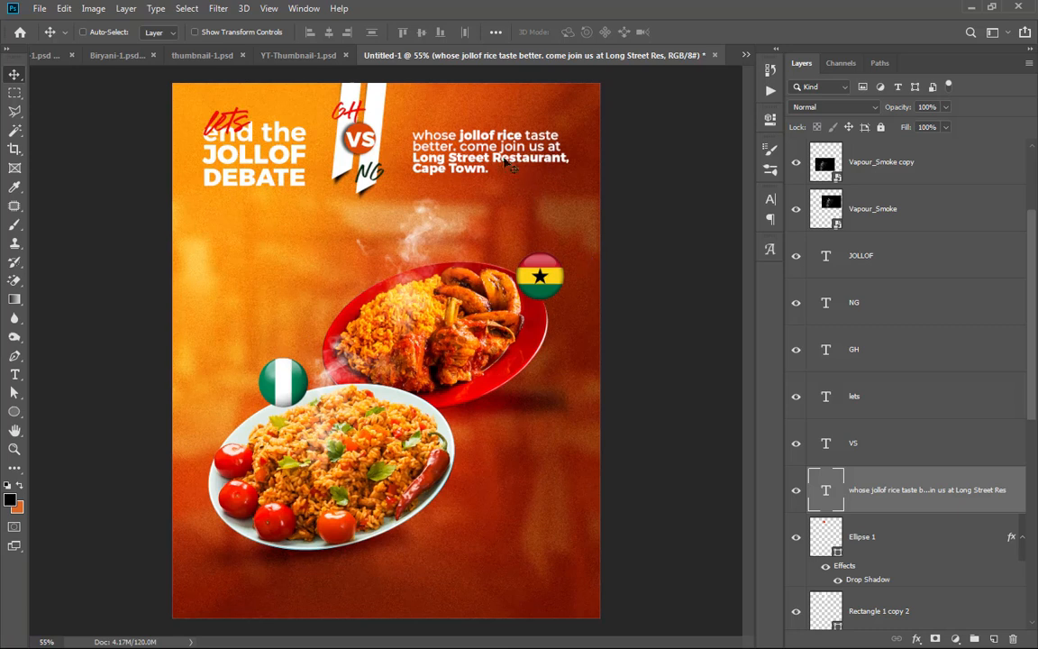
Step: Duplicate the event text block and place the copy at the flyer's bottom edge below the white plate
{"action": "key", "text": "ctrl"}
{"action": "key", "text": "ctrl"}
{"action": "left_click_drag", "start_coordinate": [474, 224], "coordinate": [473, 227]}
{"action": "left_click_drag", "start_coordinate": [486, 154], "coordinate": [384, 596]}
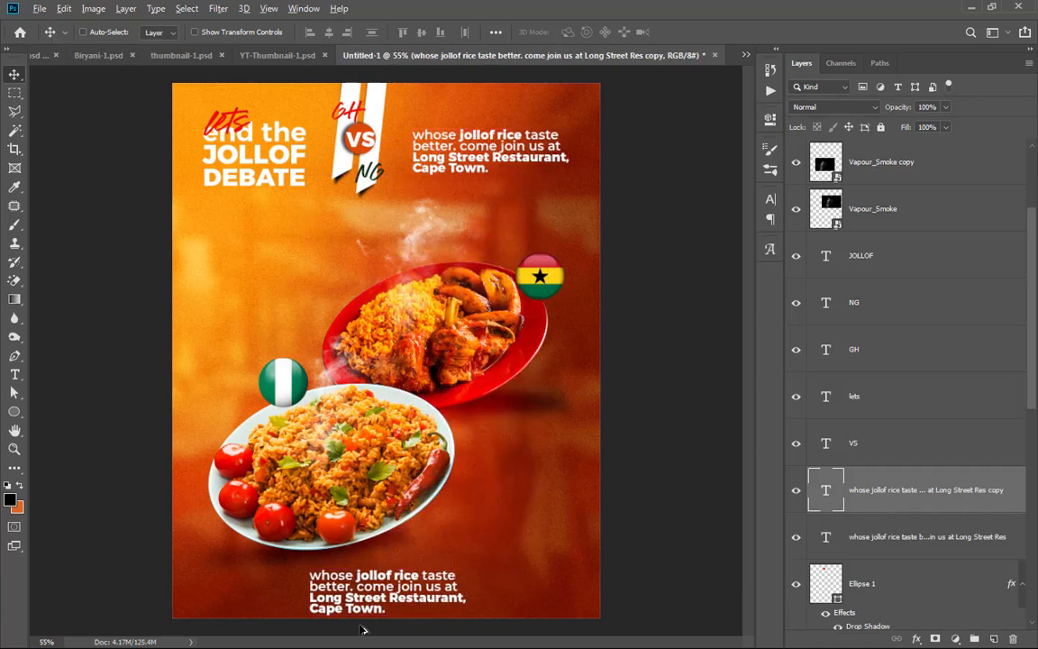
{"action": "scroll", "coordinate": [389, 613], "scroll_direction": "up", "scroll_amount": 2}
{"action": "scroll", "coordinate": [394, 577], "scroll_direction": "down", "scroll_amount": 1}
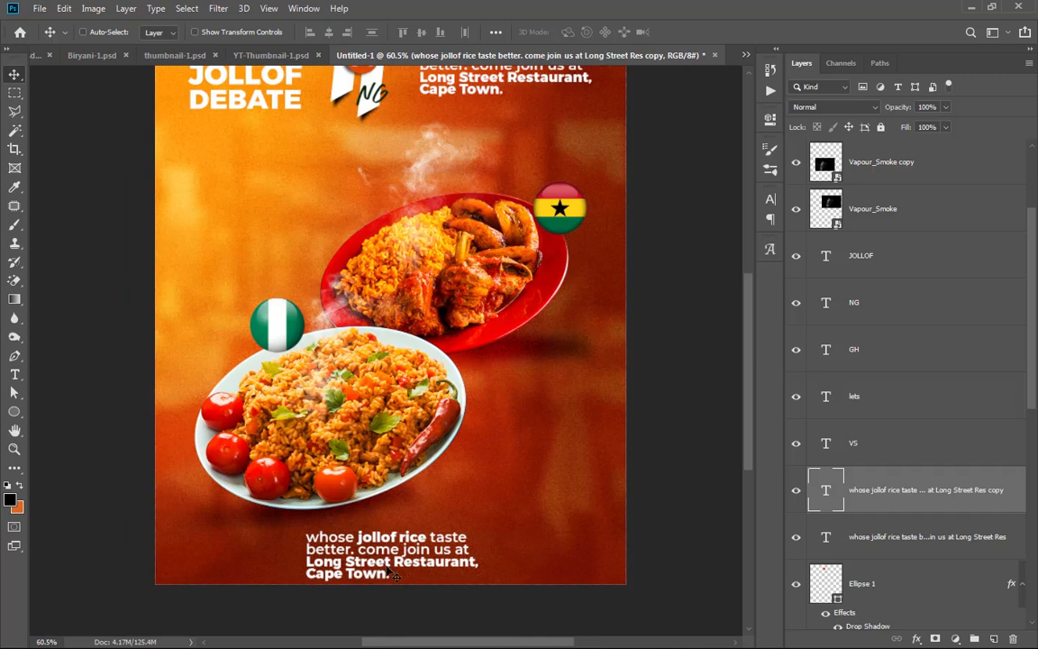
Step: Replace the whole text of the copied block below the white plate with the word "delivery"
{"action": "key", "text": "t"}
{"action": "left_click_drag", "start_coordinate": [358, 536], "coordinate": [481, 573]}
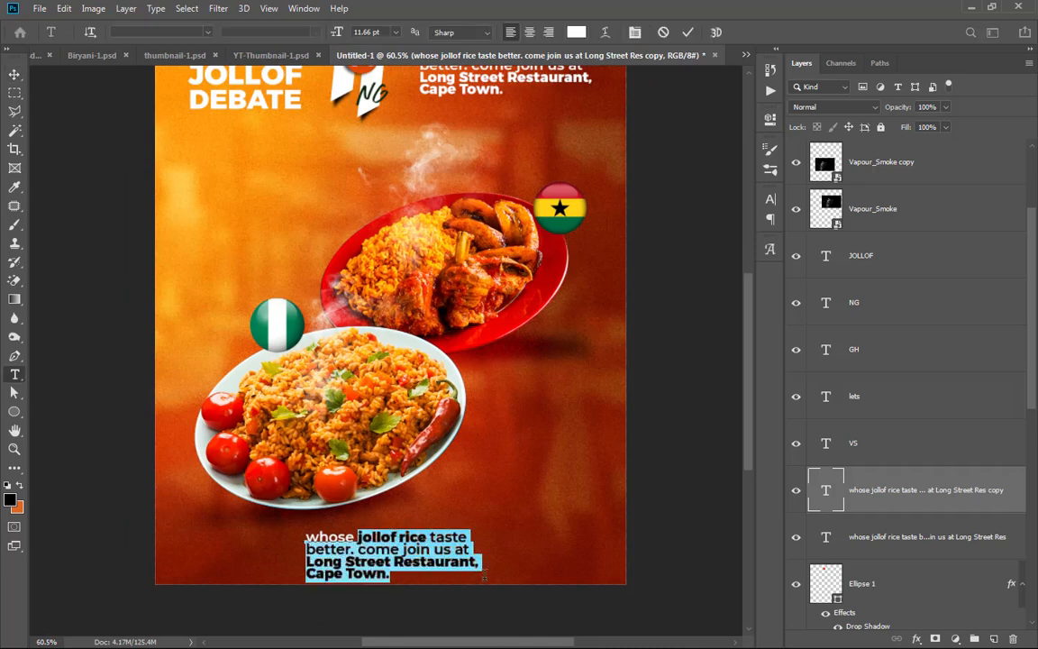
{"action": "key", "text": "BackSpace"}
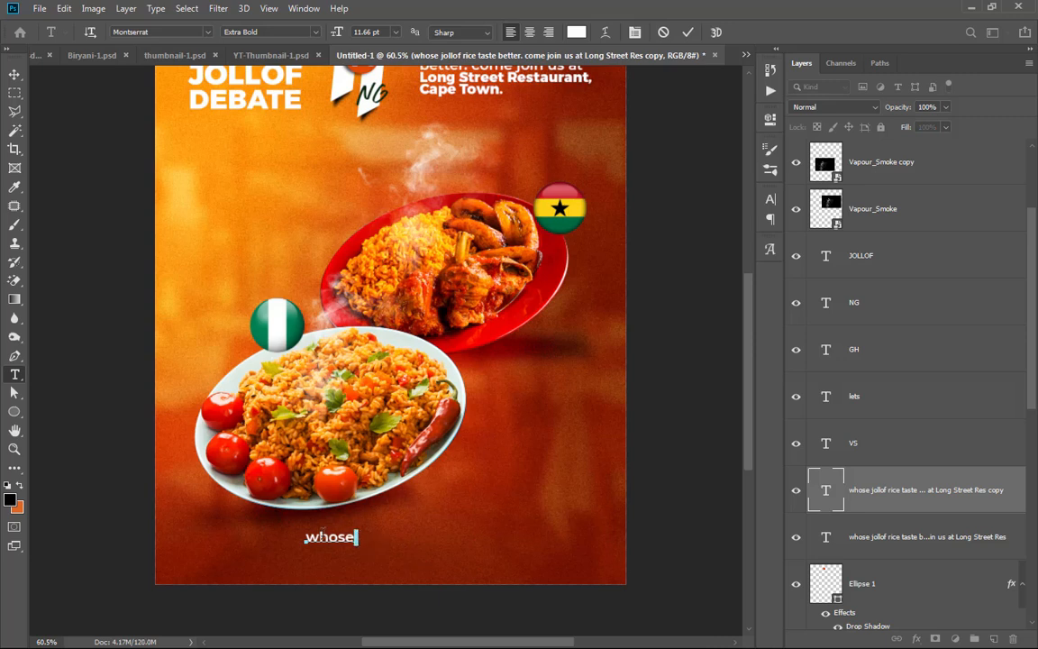
{"action": "left_click_drag", "start_coordinate": [322, 535], "coordinate": [301, 533]}
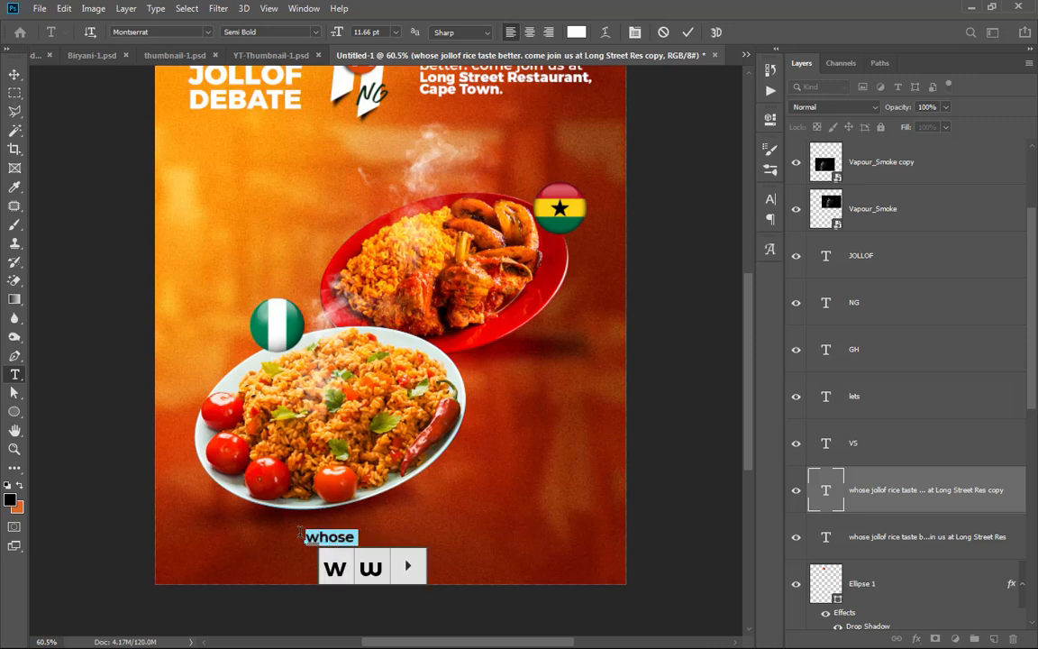
{"action": "type", "text": "elivery"}
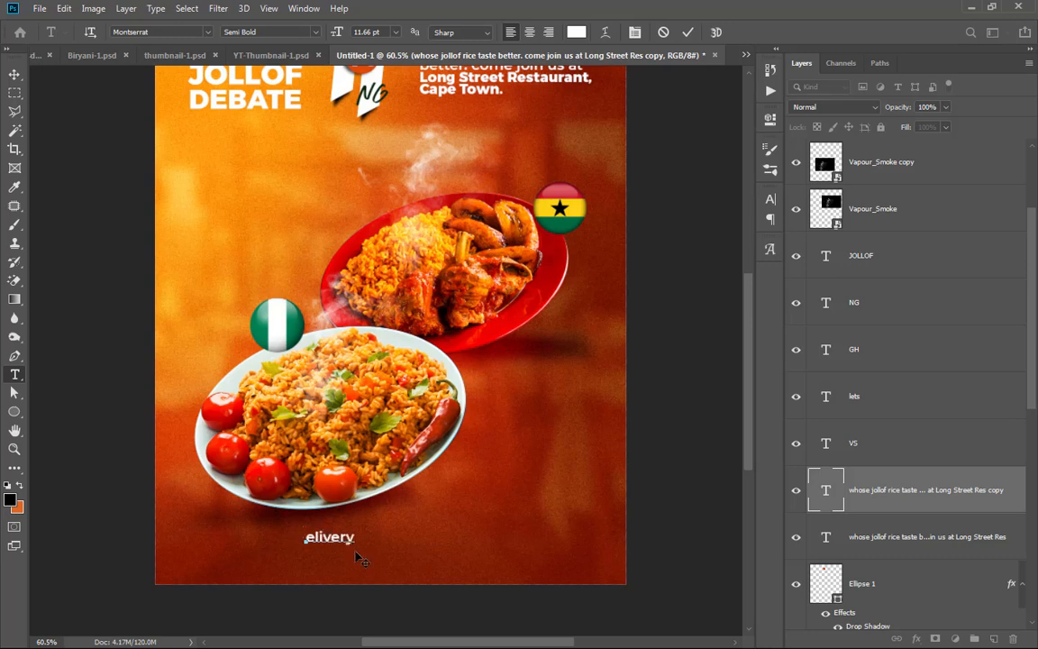
{"action": "left_click", "coordinate": [307, 537]}
{"action": "type", "text": "d"}
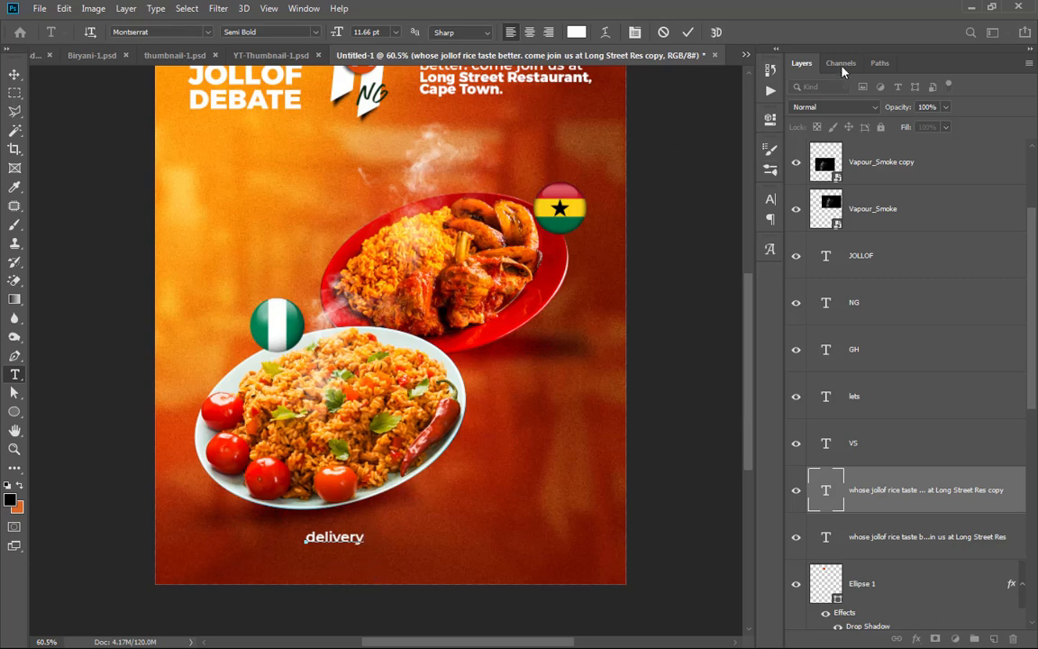
{"action": "left_click", "coordinate": [1006, 70]}
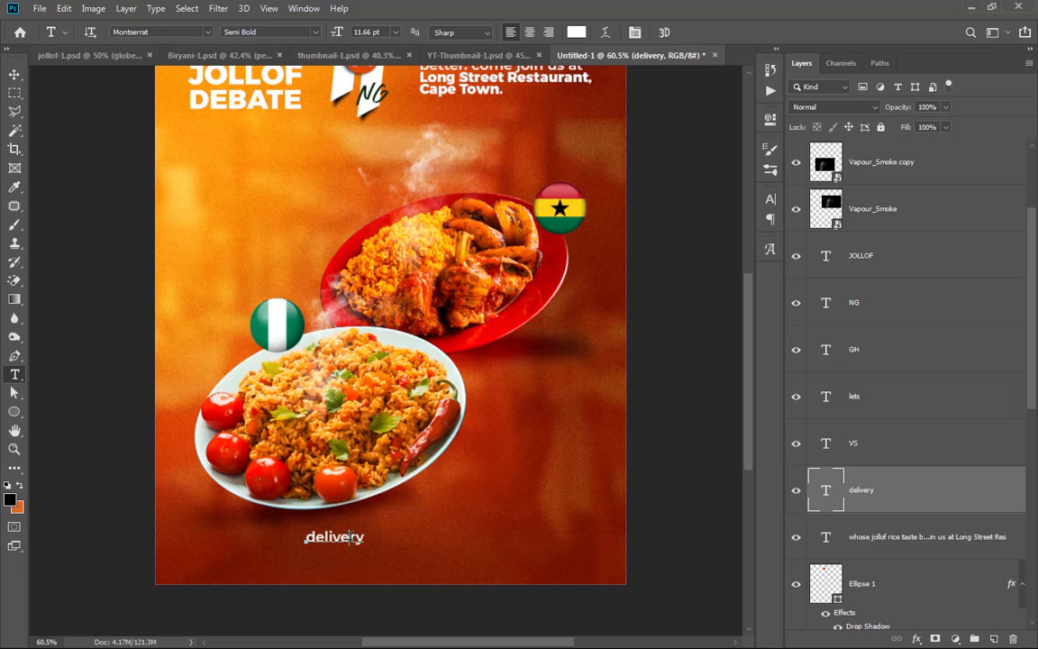
Step: Add a colon and a placeholder phone number after the word "delivery"
{"action": "left_click", "coordinate": [349, 537]}
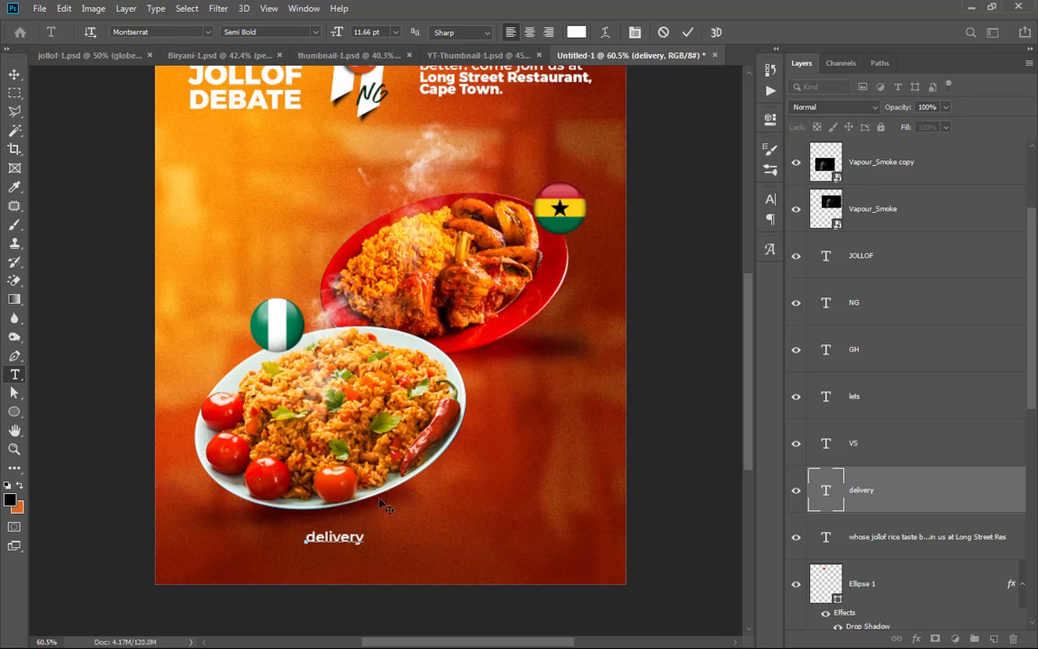
{"action": "type", "text": ": (99) 999-9999"}
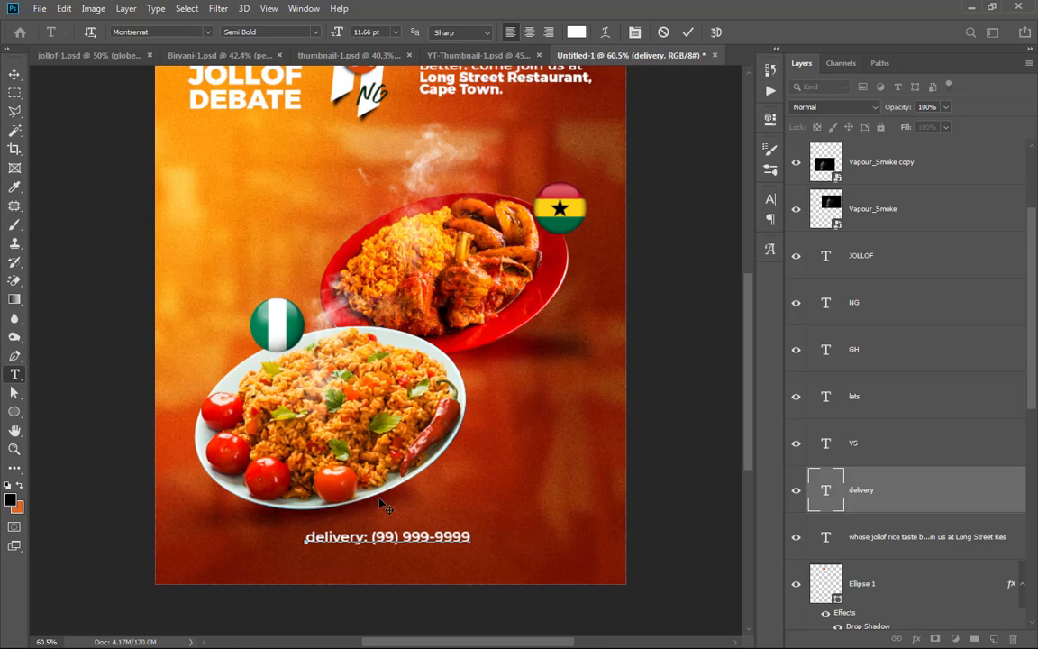
{"action": "left_click", "coordinate": [687, 32]}
Step: Duplicate the delivery line directly beneath itself and change the copy's text to "locate us here address"
{"action": "left_click", "coordinate": [14, 74]}
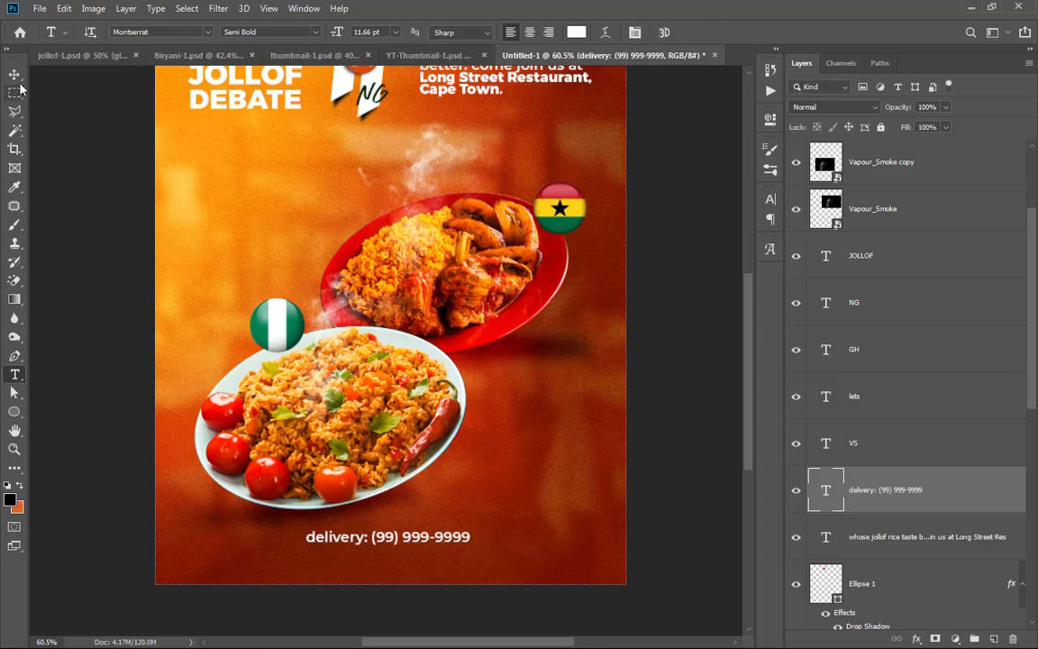
{"action": "left_click_drag", "start_coordinate": [405, 537], "coordinate": [403, 559]}
{"action": "key", "text": "t"}
{"action": "left_click", "coordinate": [411, 552]}
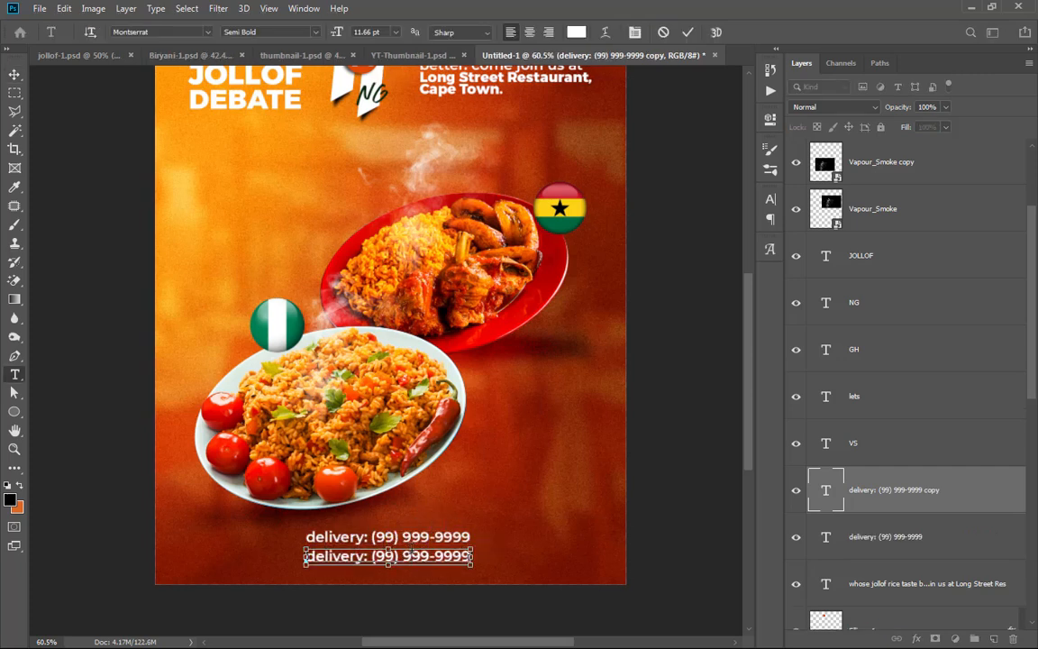
{"action": "key", "text": "ctrl+a"}
{"action": "type", "text": "lo"}
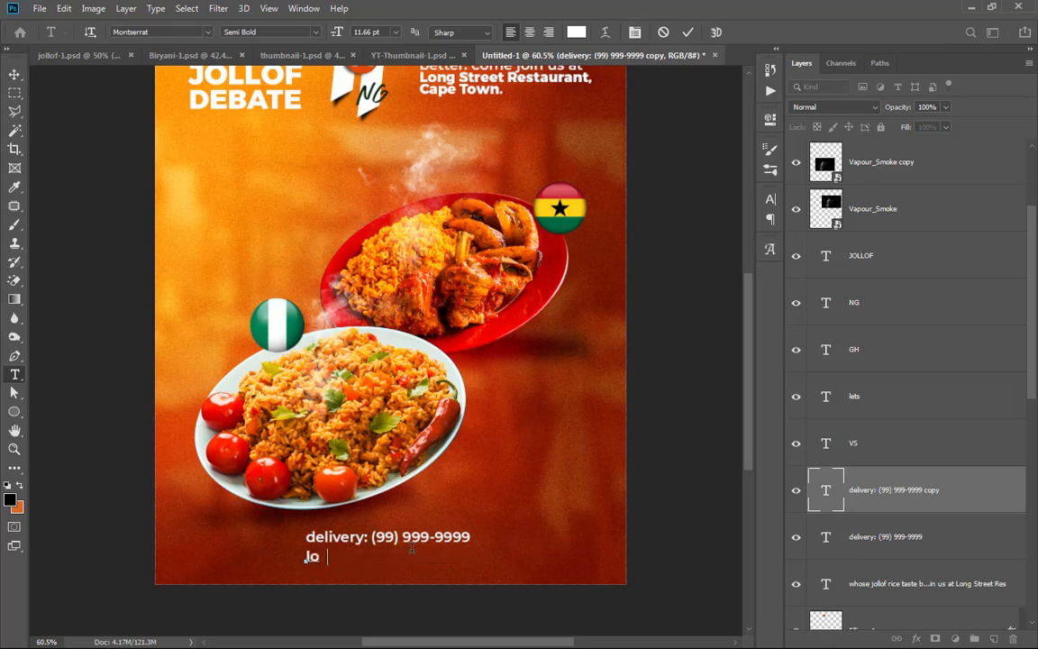
{"action": "type", "text": "cate us he"}
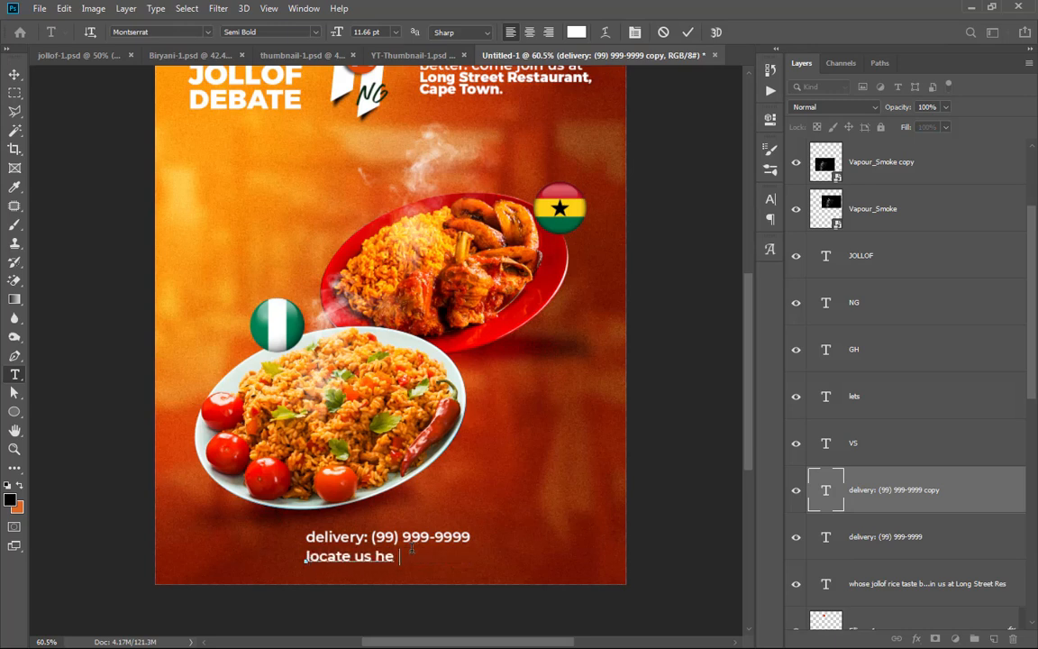
{"action": "type", "text": "re address"}
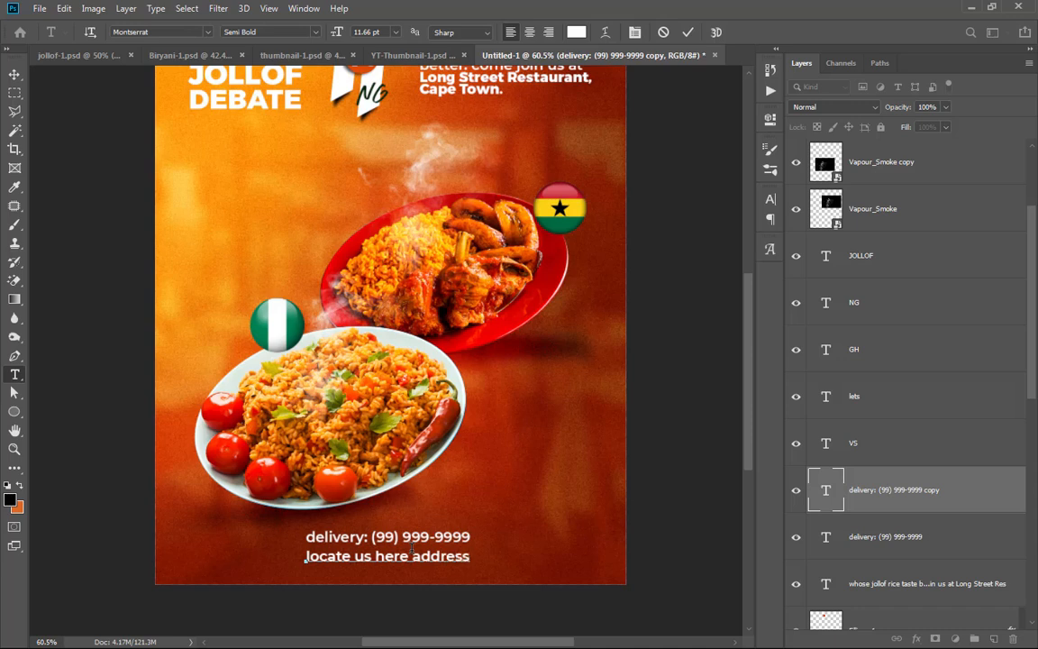
{"action": "left_click", "coordinate": [15, 74]}
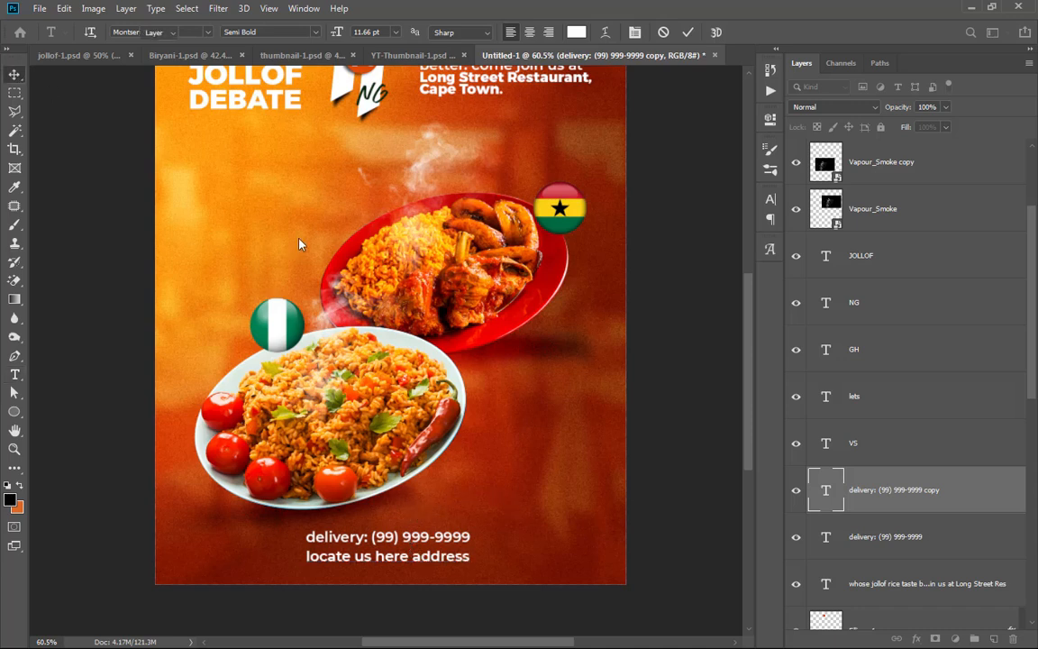
{"action": "mouse_move", "coordinate": [454, 556]}
{"action": "left_mouse_down"}
{"action": "mouse_move", "coordinate": [438, 551]}
{"action": "mouse_move", "coordinate": [456, 556]}
{"action": "left_mouse_up"}
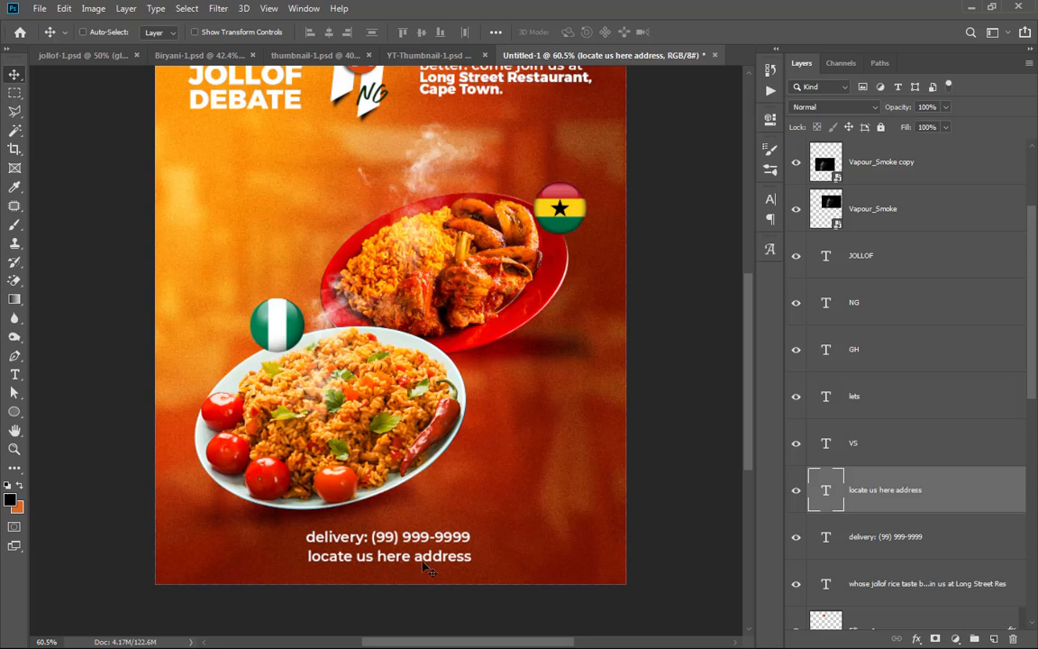
Step: Append "location" to the "locate us here address" line and shift the line left under the delivery line
{"action": "key", "text": "t"}
{"action": "left_click", "coordinate": [480, 547]}
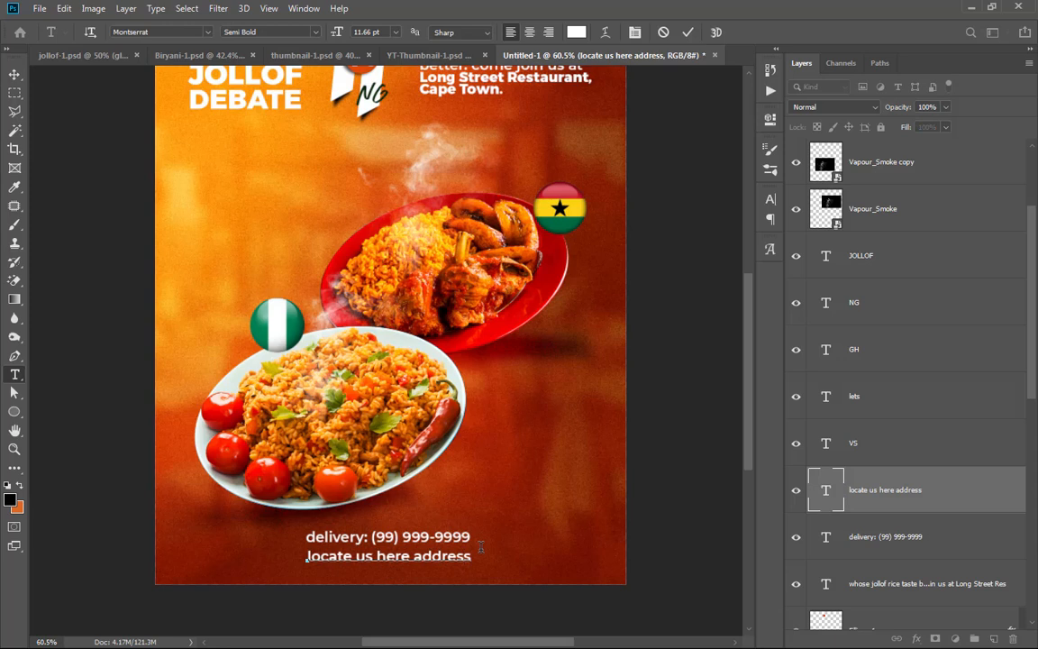
{"action": "type", "text": "location"}
{"action": "left_click", "coordinate": [687, 32]}
{"action": "key", "text": "v"}
{"action": "left_click_drag", "start_coordinate": [433, 558], "coordinate": [388, 558]}
{"action": "scroll", "coordinate": [430, 482], "scroll_direction": "down", "scroll_amount": 3}
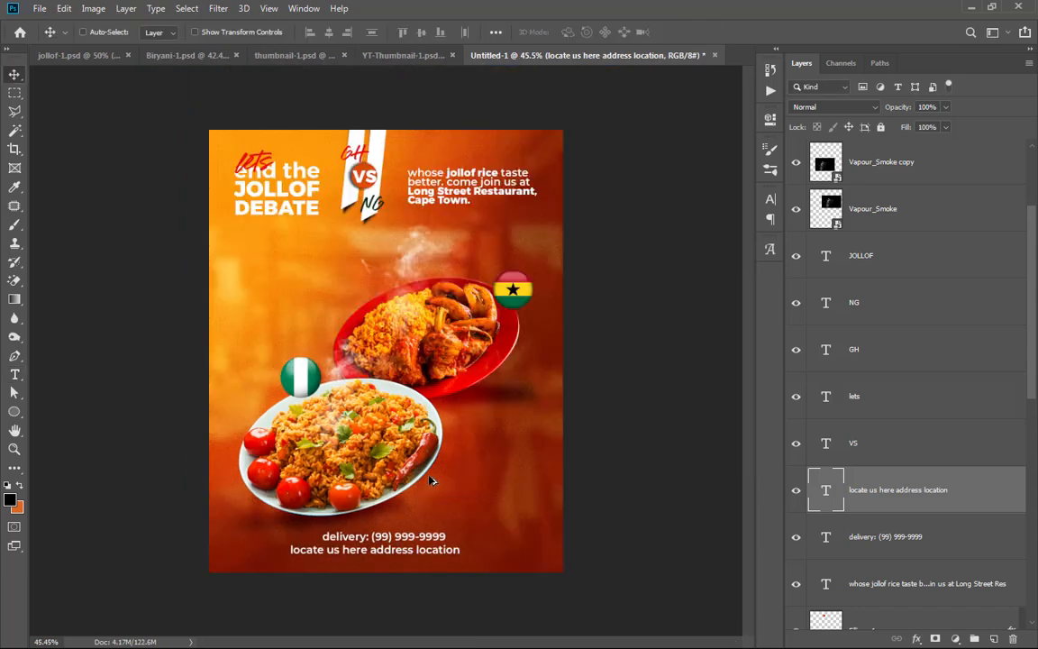
Step: Center the location line and the delivery line horizontally on the canvas
{"action": "key", "text": "ctrl+a"}
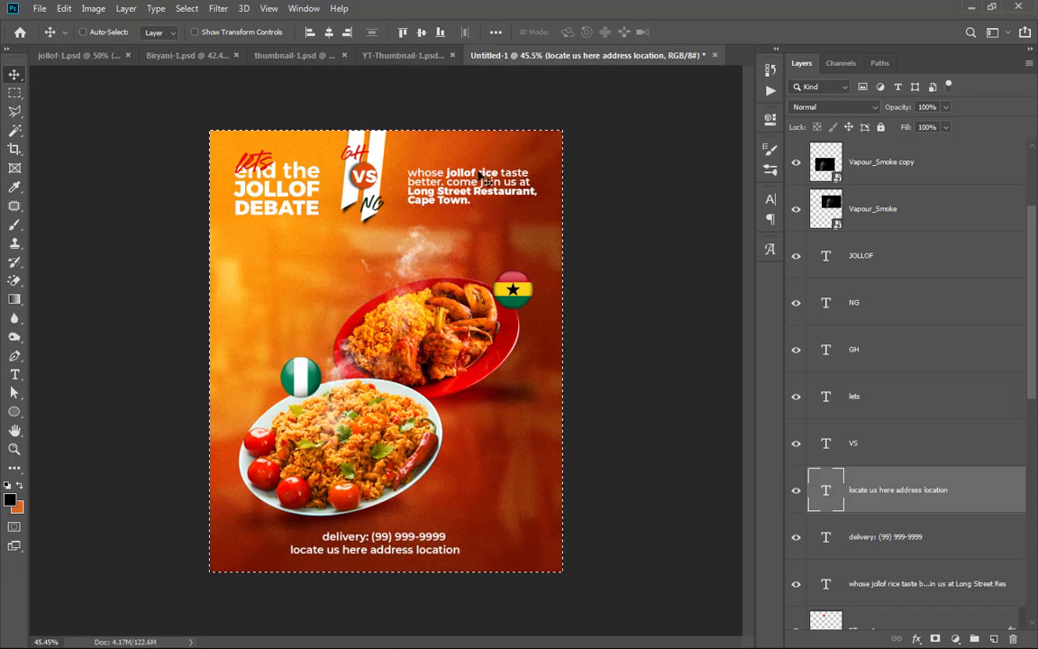
{"action": "left_click", "coordinate": [329, 32]}
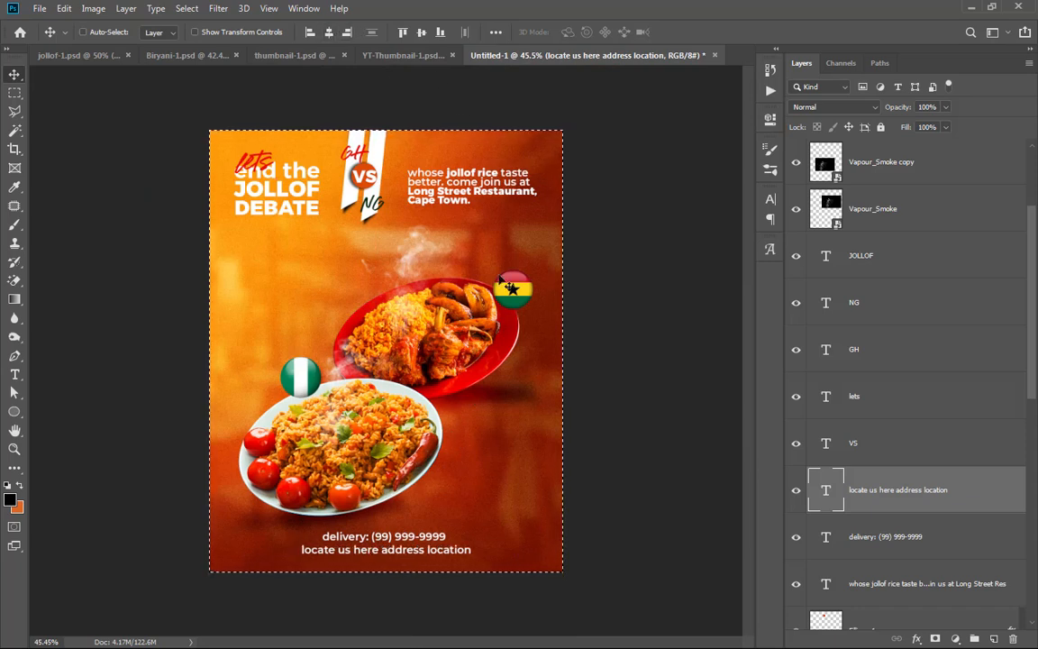
{"action": "key", "text": "ctrl+d"}
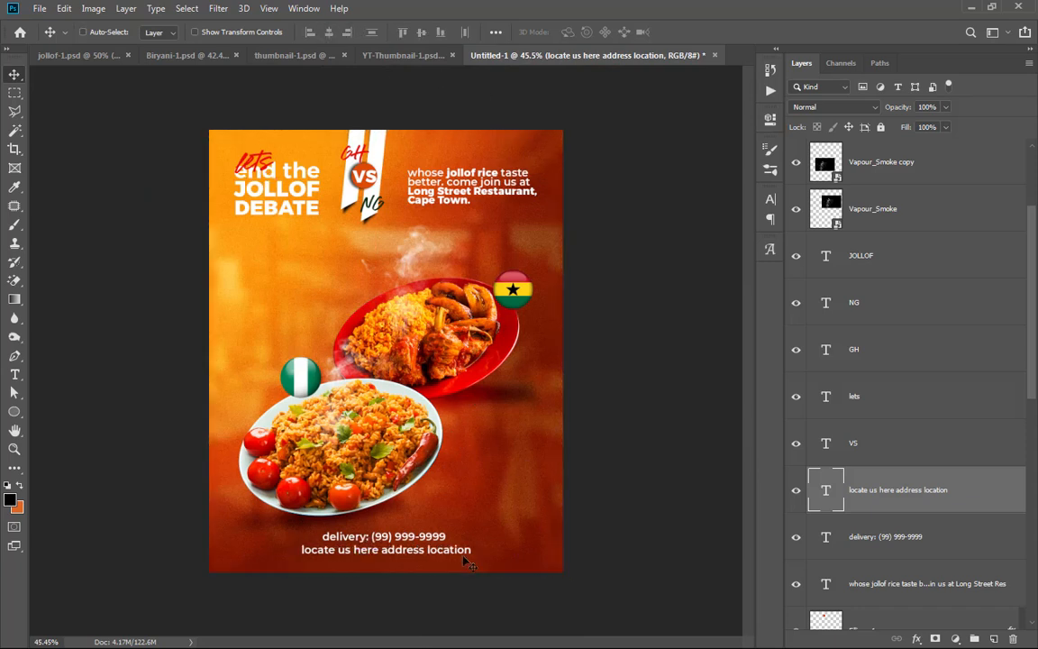
{"action": "left_click", "coordinate": [421, 539]}
{"action": "key", "text": "ctrl+a"}
{"action": "left_click", "coordinate": [327, 32]}
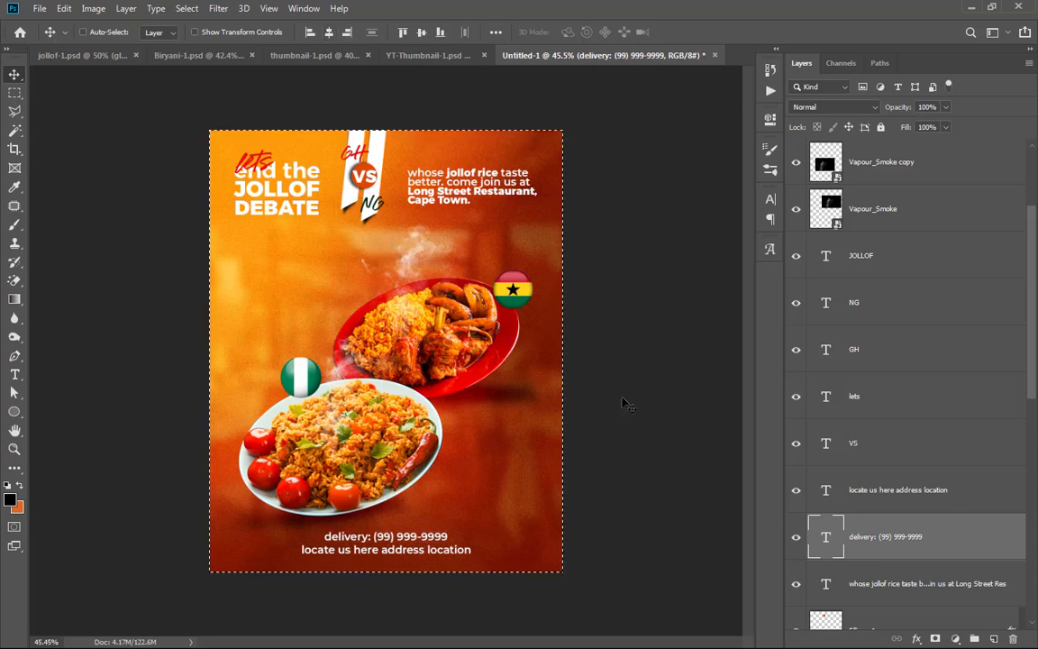
{"action": "key", "text": "ctrl+d"}
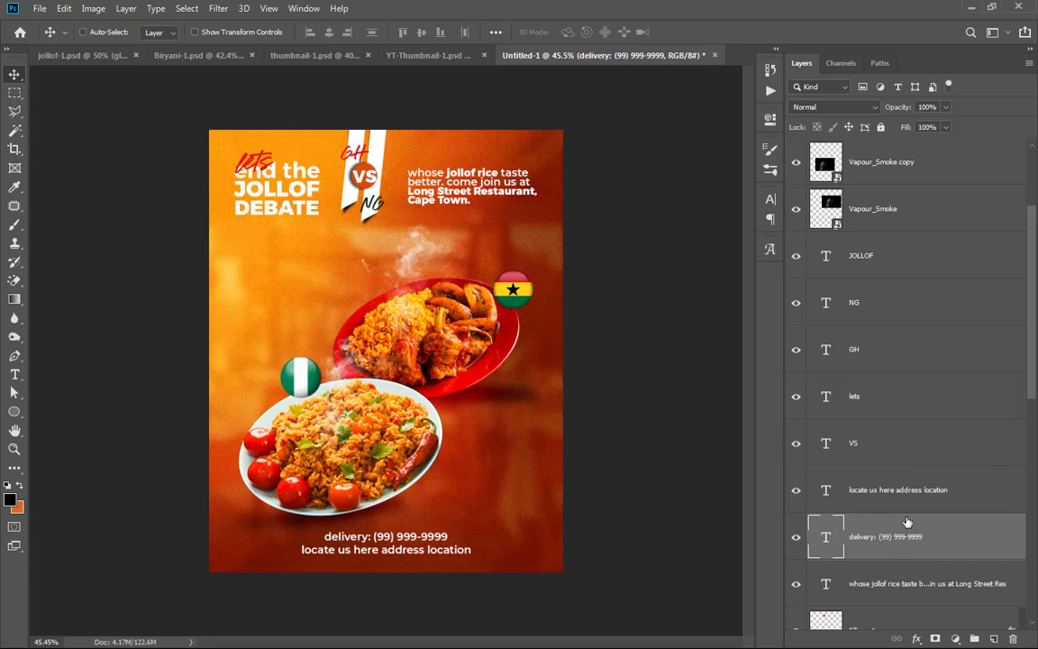
Step: Group the delivery and location text layers and name the group INFO
{"action": "left_click", "coordinate": [912, 504], "text": "shift"}
{"action": "key", "text": "ctrl+g"}
{"action": "double_click", "coordinate": [850, 475]}
{"action": "type", "text": "l"}
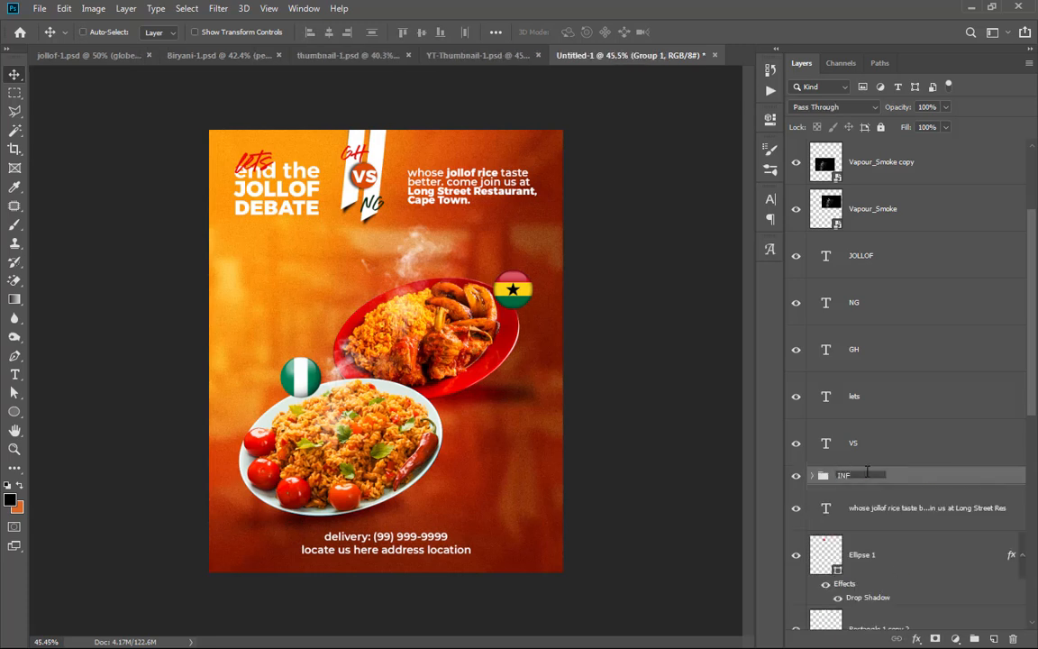
{"action": "key", "text": "Return"}
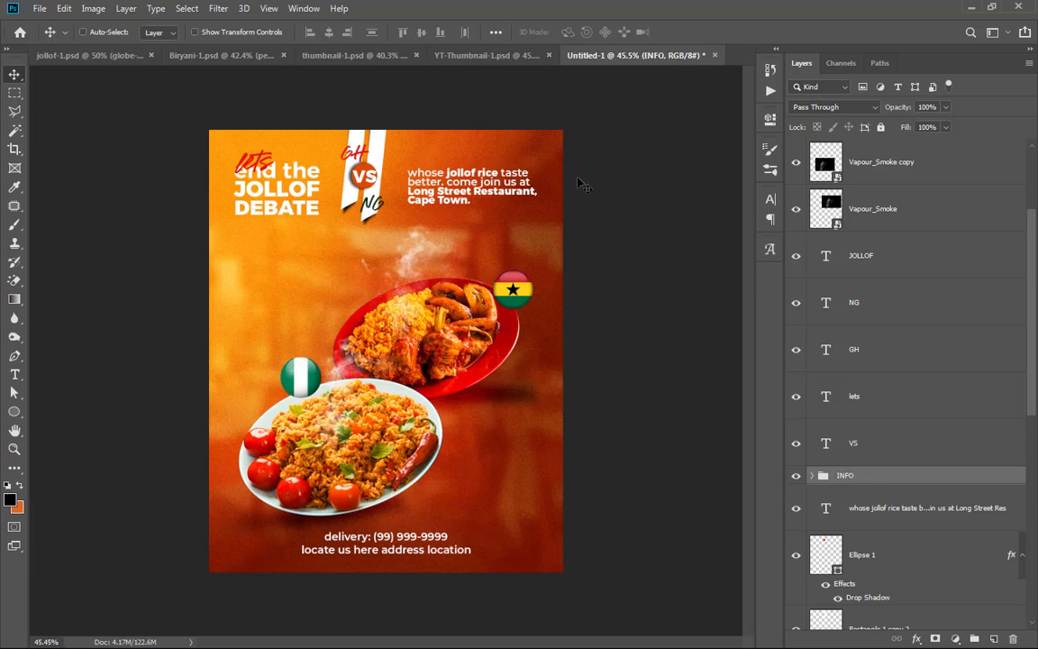
Step: Move both Vapour_Smoke layers into the JOLLOF group and toggle the group's visibility to check its contents
{"action": "left_click", "coordinate": [822, 213]}
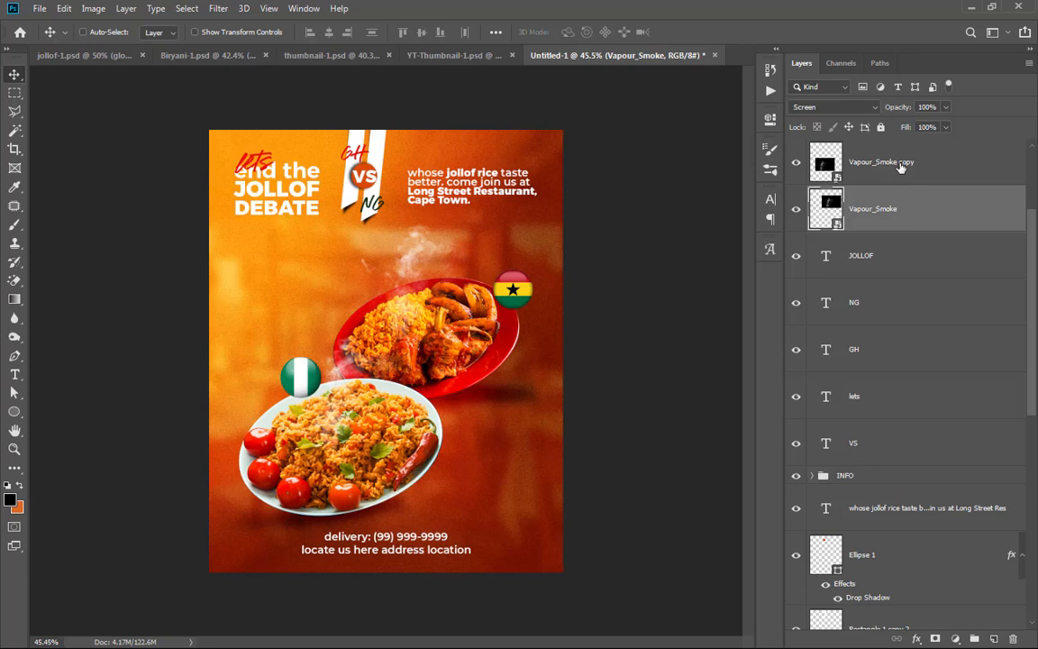
{"action": "left_click", "coordinate": [901, 168], "text": "shift"}
{"action": "scroll", "coordinate": [918, 223], "scroll_direction": "down", "scroll_amount": 3}
{"action": "scroll", "coordinate": [917, 223], "scroll_direction": "up", "scroll_amount": 5}
{"action": "scroll", "coordinate": [917, 223], "scroll_direction": "down", "scroll_amount": 6}
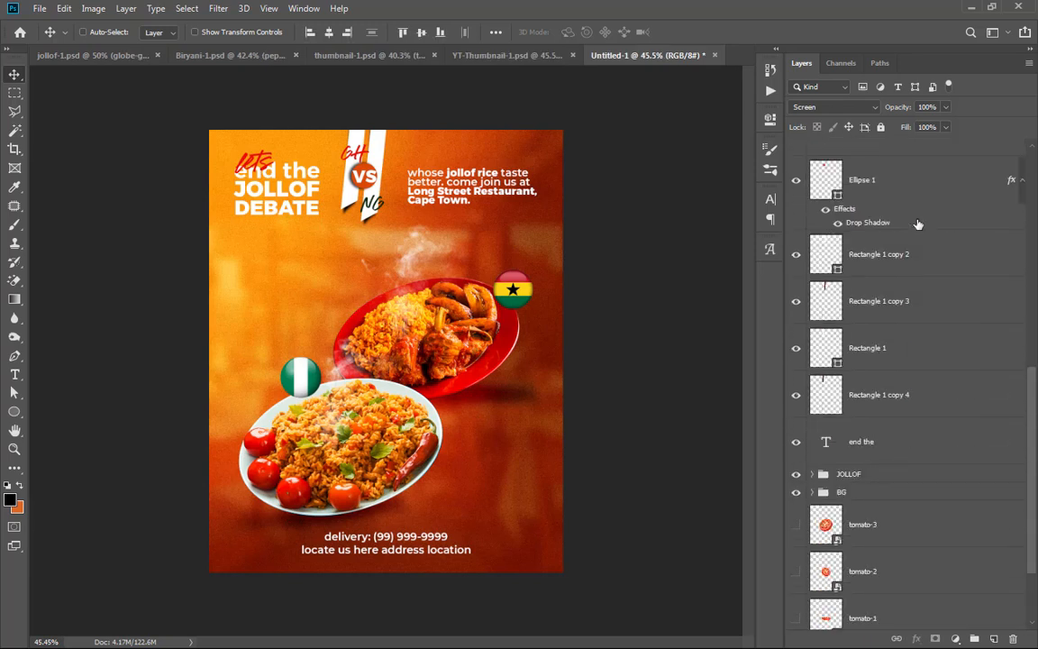
{"action": "scroll", "coordinate": [918, 223], "scroll_direction": "up", "scroll_amount": 6}
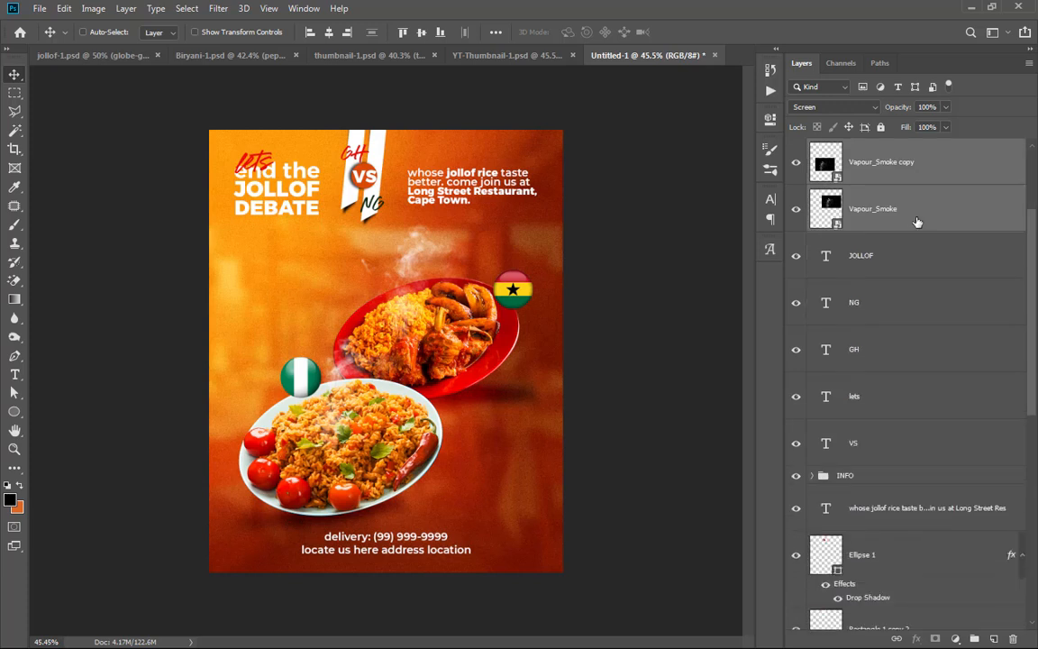
{"action": "key", "text": "ctrl+e"}
{"action": "scroll", "coordinate": [918, 222], "scroll_direction": "down", "scroll_amount": 2}
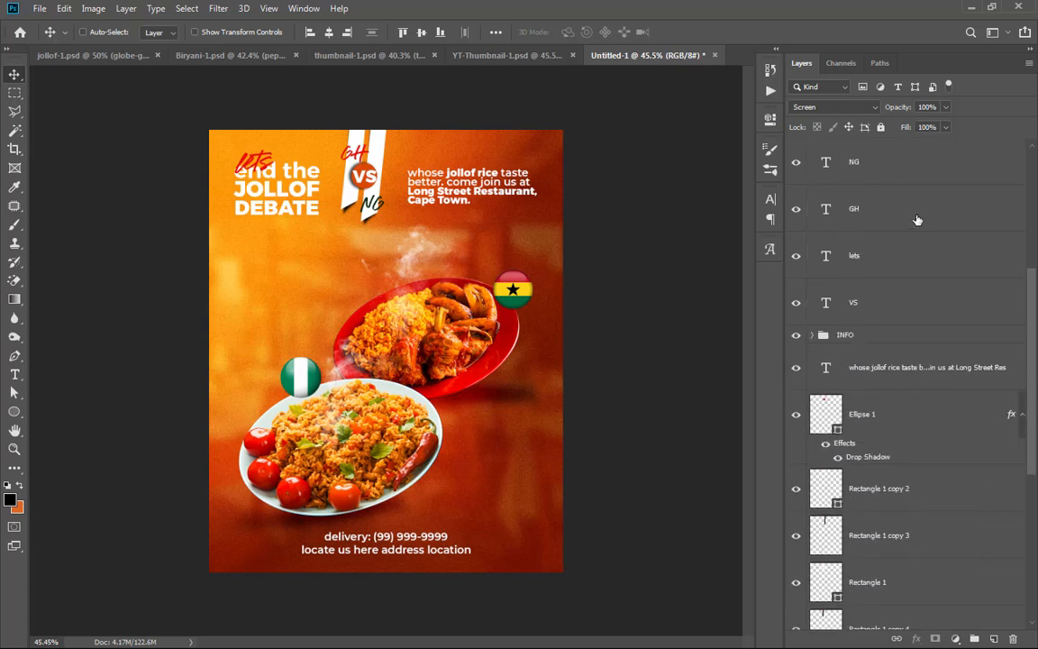
{"action": "scroll", "coordinate": [917, 220], "scroll_direction": "up", "scroll_amount": 4}
{"action": "left_click_drag", "start_coordinate": [917, 219], "coordinate": [890, 369]}
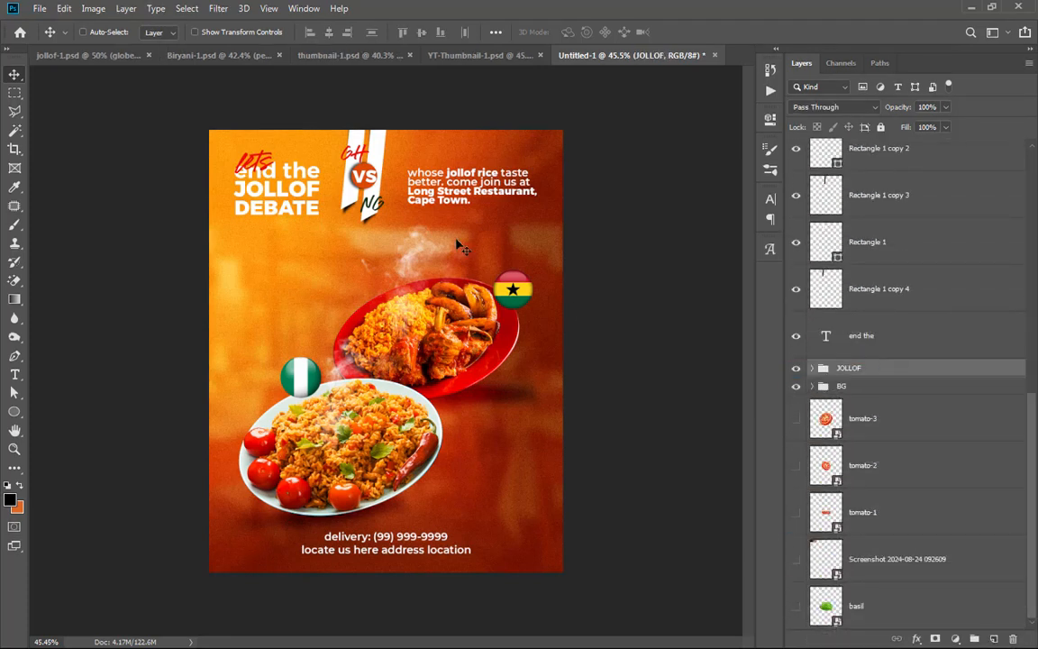
{"action": "left_click", "coordinate": [799, 370]}
{"action": "left_click", "coordinate": [798, 369]}
Step: Move the globe-ng and globe-gh layers into the JOLLOF group
{"action": "scroll", "coordinate": [863, 333], "scroll_direction": "up", "scroll_amount": 4}
{"action": "scroll", "coordinate": [863, 333], "scroll_direction": "up", "scroll_amount": 4}
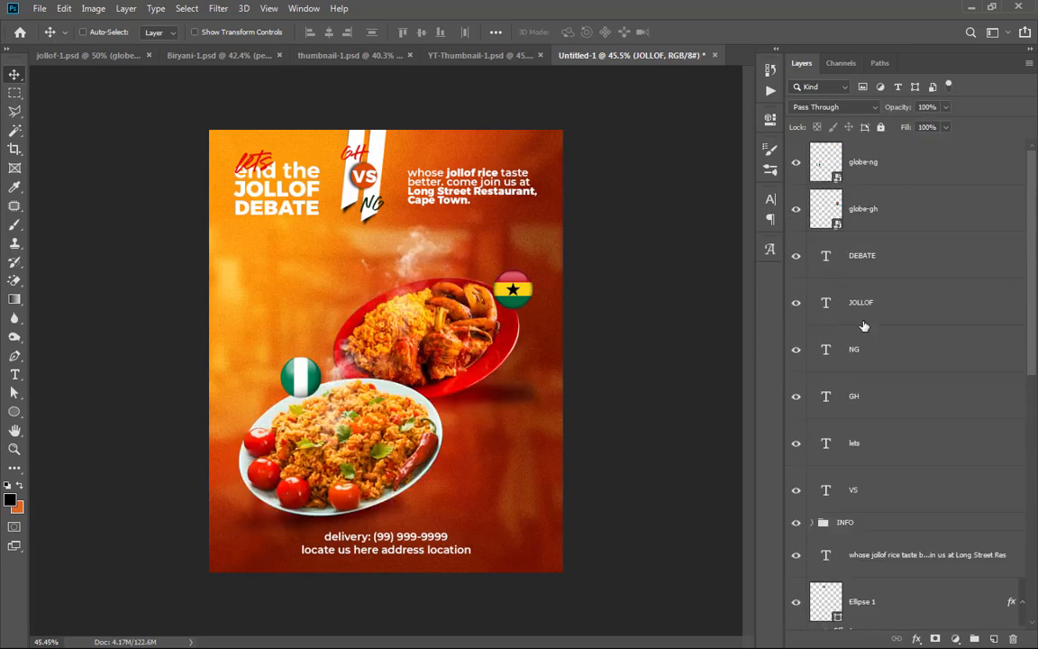
{"action": "left_click", "coordinate": [867, 166]}
{"action": "left_click", "coordinate": [863, 208], "text": "shift"}
{"action": "scroll", "coordinate": [865, 203], "scroll_direction": "down", "scroll_amount": 2}
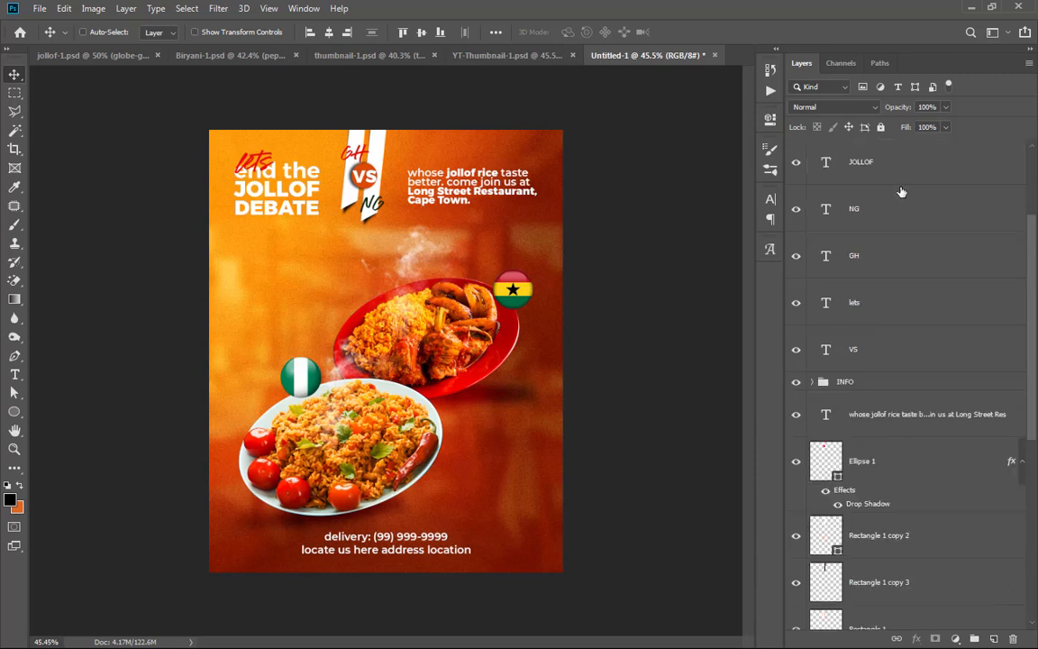
{"action": "scroll", "coordinate": [901, 179], "scroll_direction": "up", "scroll_amount": 2}
{"action": "left_click_drag", "start_coordinate": [902, 179], "coordinate": [878, 370]}
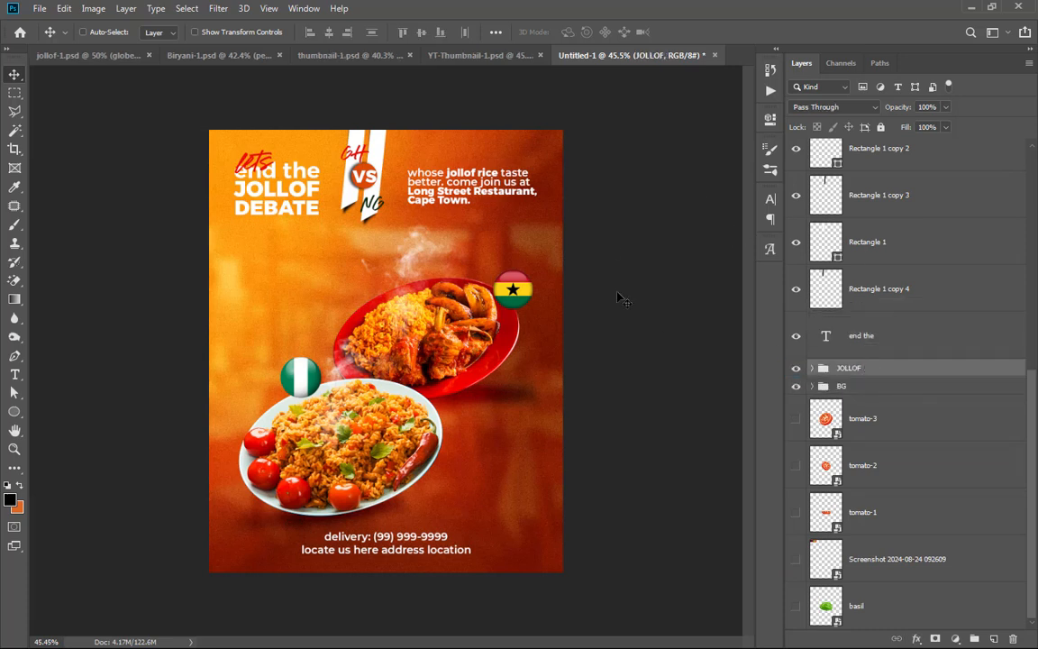
{"action": "key", "text": "ctrl+plus"}
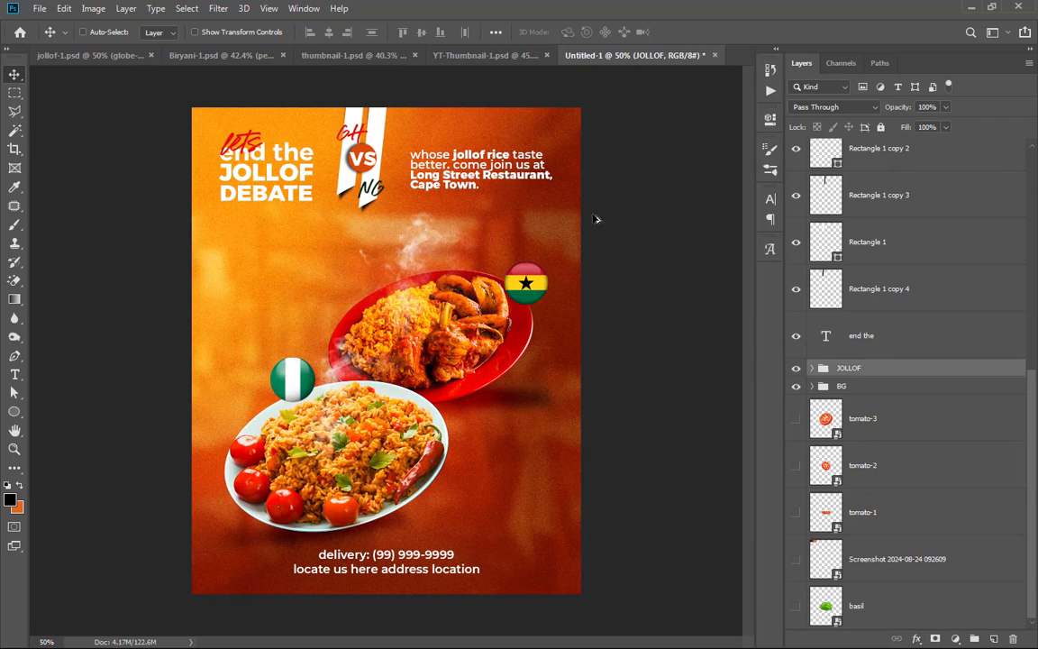
{"action": "key", "text": "ctrl+plus"}
{"action": "key", "text": "ctrl+minus"}
{"action": "scroll", "coordinate": [439, 376], "scroll_direction": "up", "scroll_amount": 4}
{"action": "scroll", "coordinate": [553, 274], "scroll_direction": "down", "scroll_amount": 1}
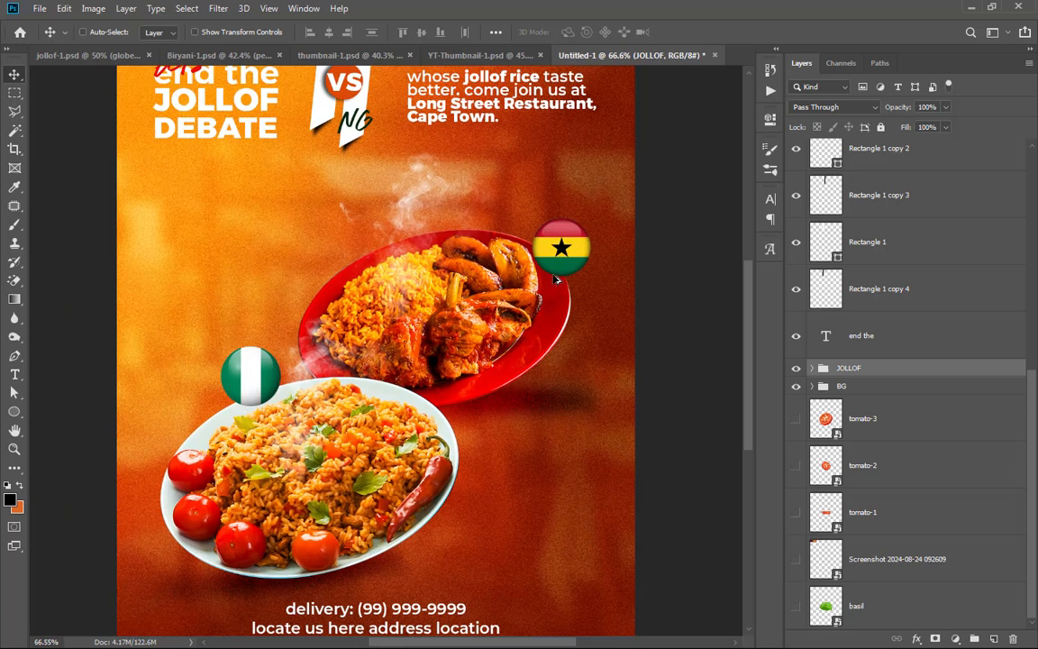
{"action": "scroll", "coordinate": [556, 280], "scroll_direction": "down", "scroll_amount": 1}
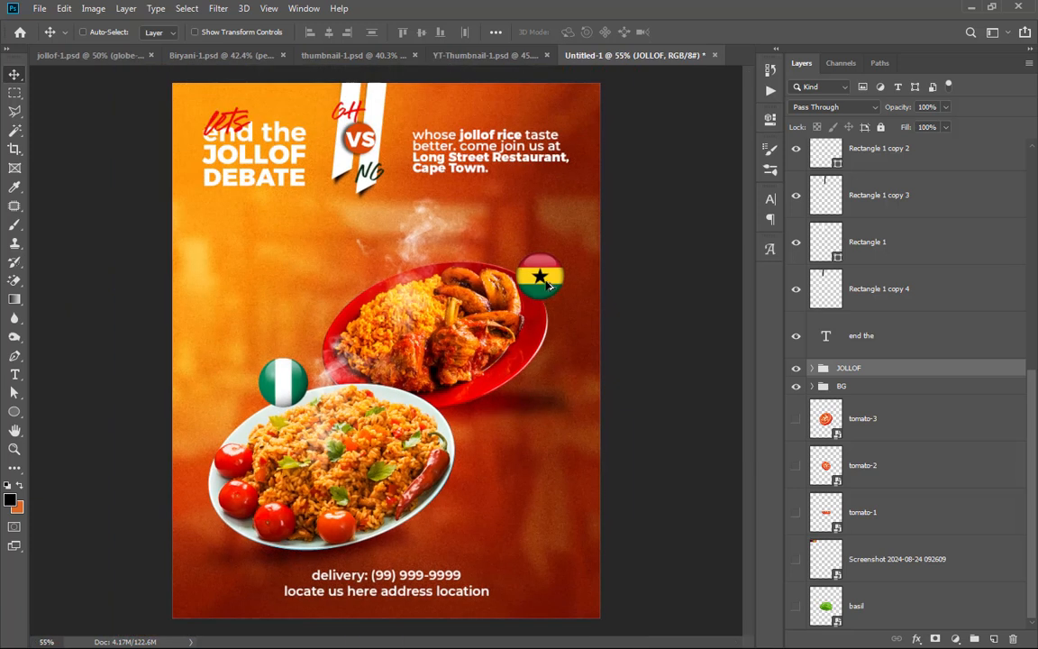
Step: Show the tomato-1, tomato-2 and tomato-3 layers and move them to the top of the layer stack
{"action": "scroll", "coordinate": [548, 285], "scroll_direction": "down", "scroll_amount": 1}
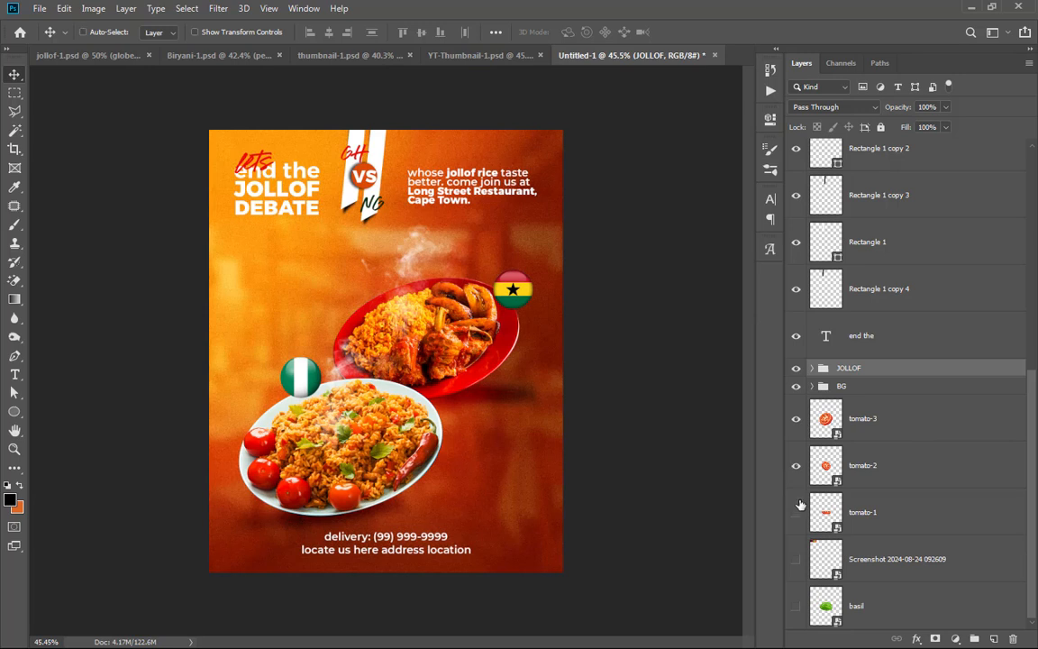
{"action": "left_click", "coordinate": [894, 433]}
{"action": "left_click", "coordinate": [922, 494], "text": "shift"}
{"action": "left_click_drag", "start_coordinate": [922, 494], "coordinate": [888, 144]}
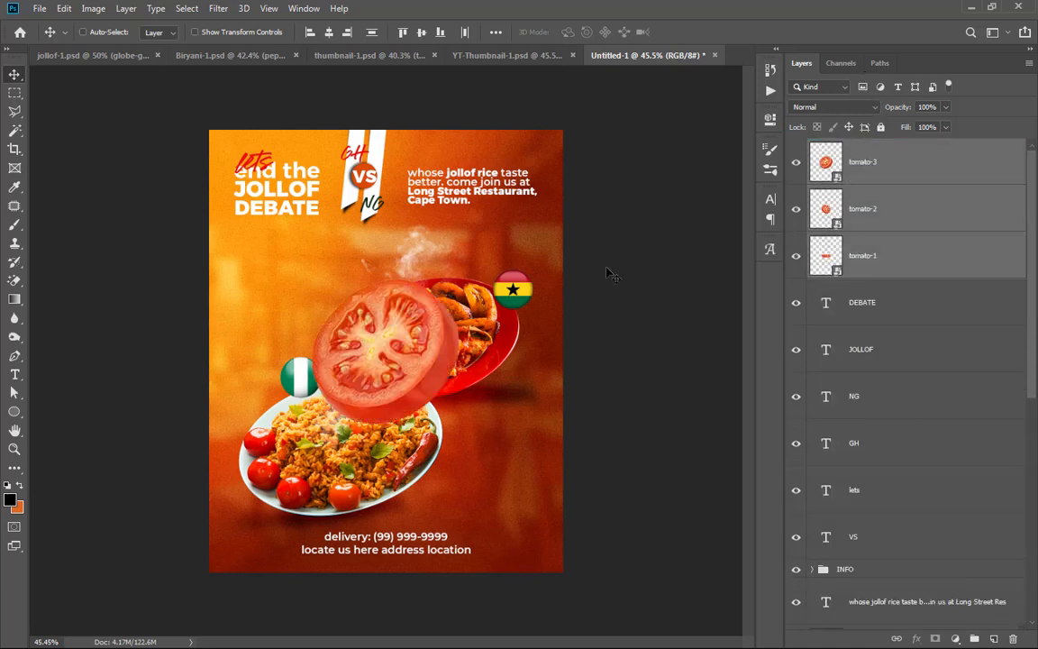
Step: Place the tomato-3 slice partly off the flyer's lower right edge and tomato-2 mostly off its lower left edge
{"action": "left_click", "coordinate": [816, 160]}
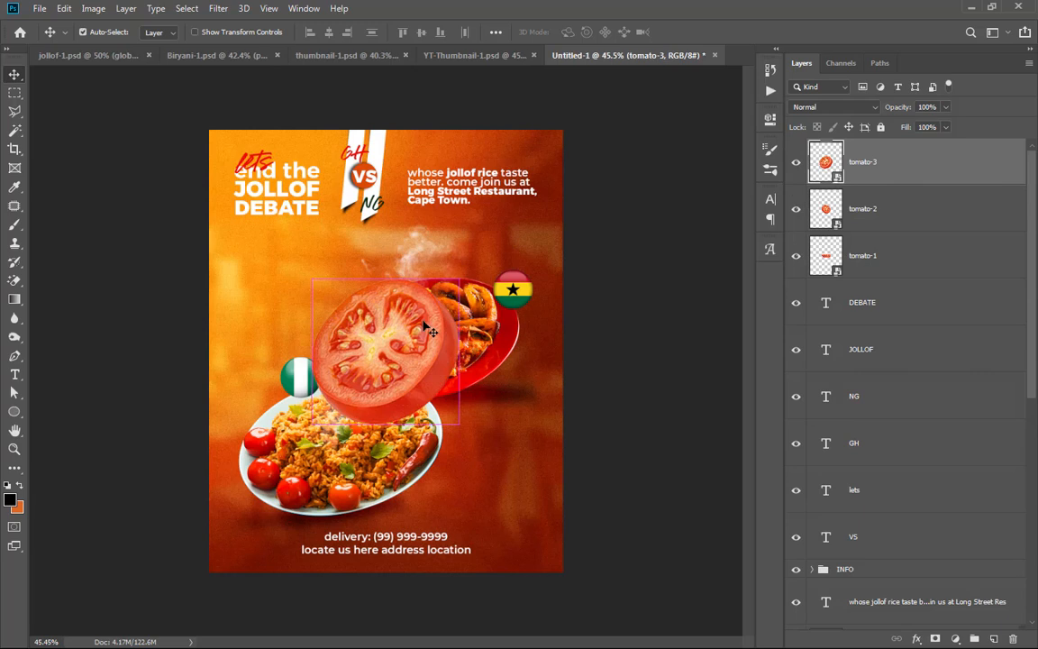
{"action": "left_click_drag", "start_coordinate": [403, 359], "coordinate": [593, 448]}
{"action": "left_click", "coordinate": [383, 342], "text": "ctrl"}
{"action": "left_click_drag", "start_coordinate": [383, 343], "coordinate": [206, 459]}
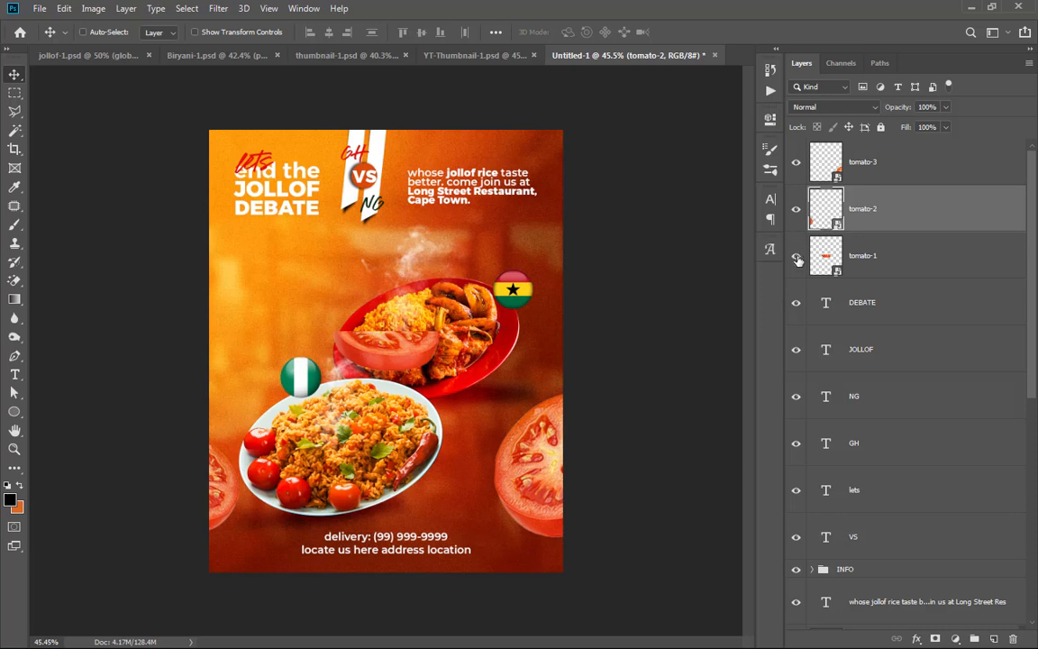
Step: Move the tomato-1 layer above the other tomato layers and place its slice across the flyer's top edge above the heading
{"action": "left_click", "coordinate": [826, 260]}
{"action": "left_click_drag", "start_coordinate": [849, 260], "coordinate": [854, 140]}
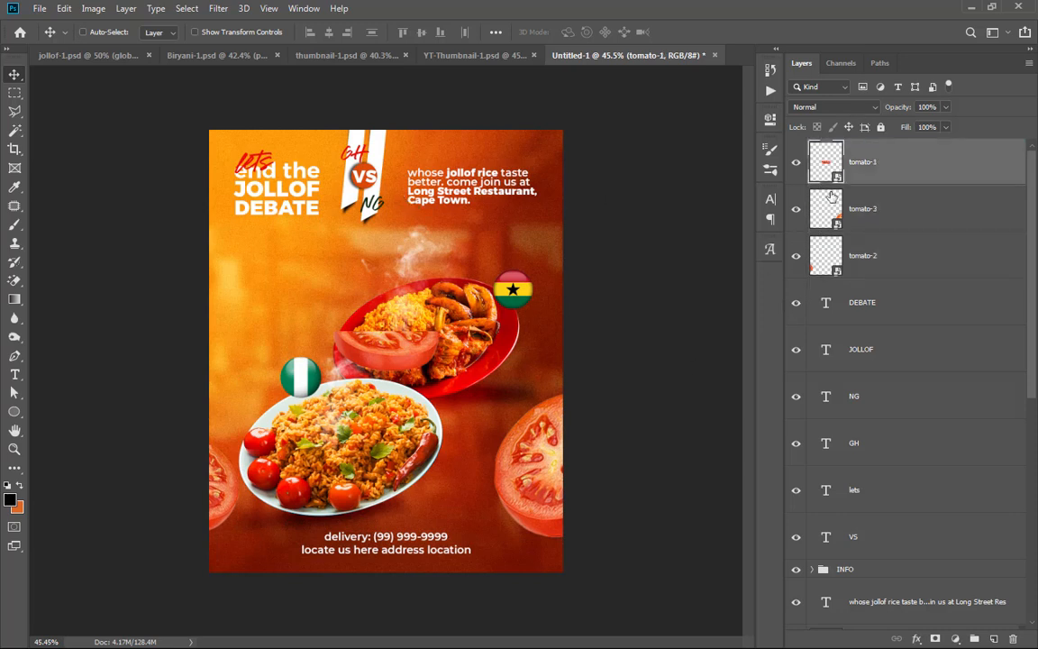
{"action": "left_click_drag", "start_coordinate": [416, 350], "coordinate": [294, 132]}
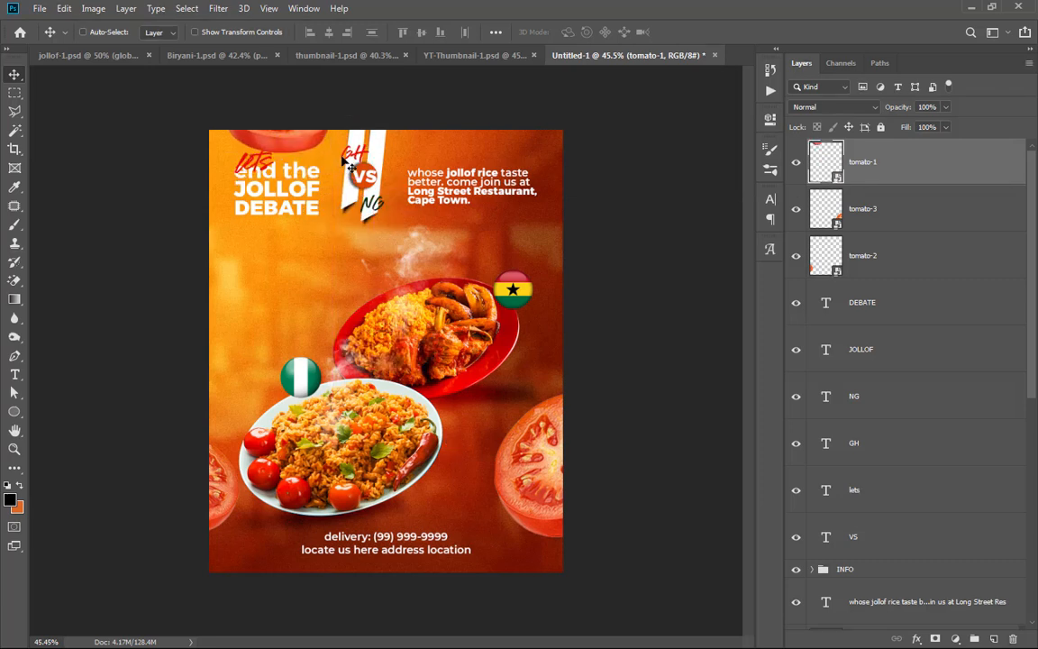
{"action": "key", "text": "super"}
{"action": "key", "text": "super"}
{"action": "scroll", "coordinate": [300, 107], "scroll_direction": "up", "scroll_amount": 4}
{"action": "scroll", "coordinate": [342, 151], "scroll_direction": "down", "scroll_amount": 1}
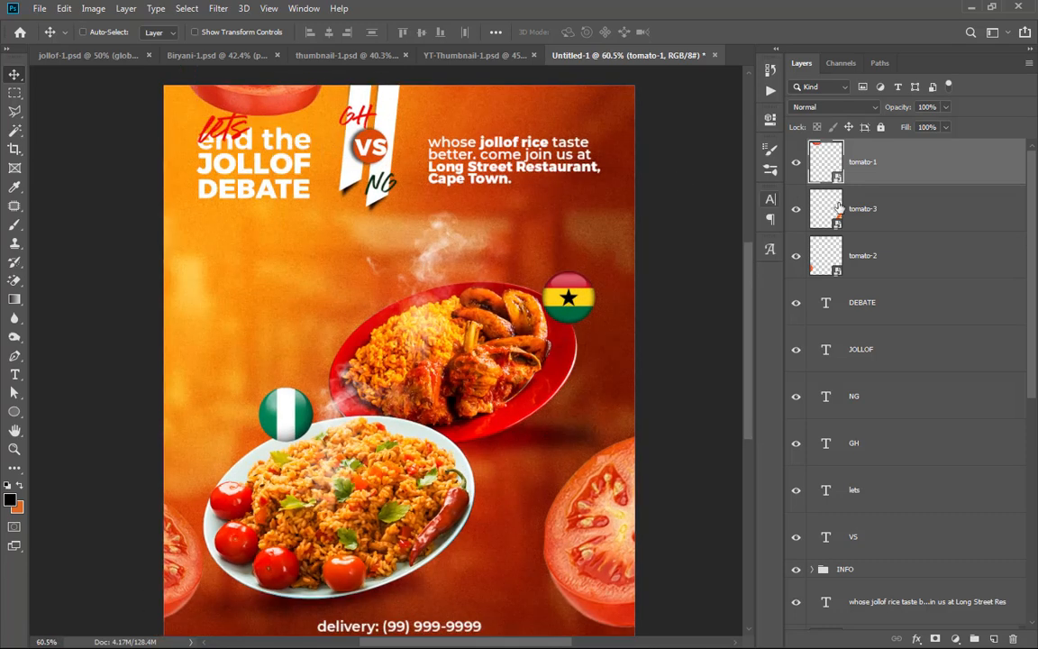
{"action": "left_click", "coordinate": [282, 146], "text": "ctrl"}
{"action": "scroll", "coordinate": [912, 343], "scroll_direction": "down", "scroll_amount": 2}
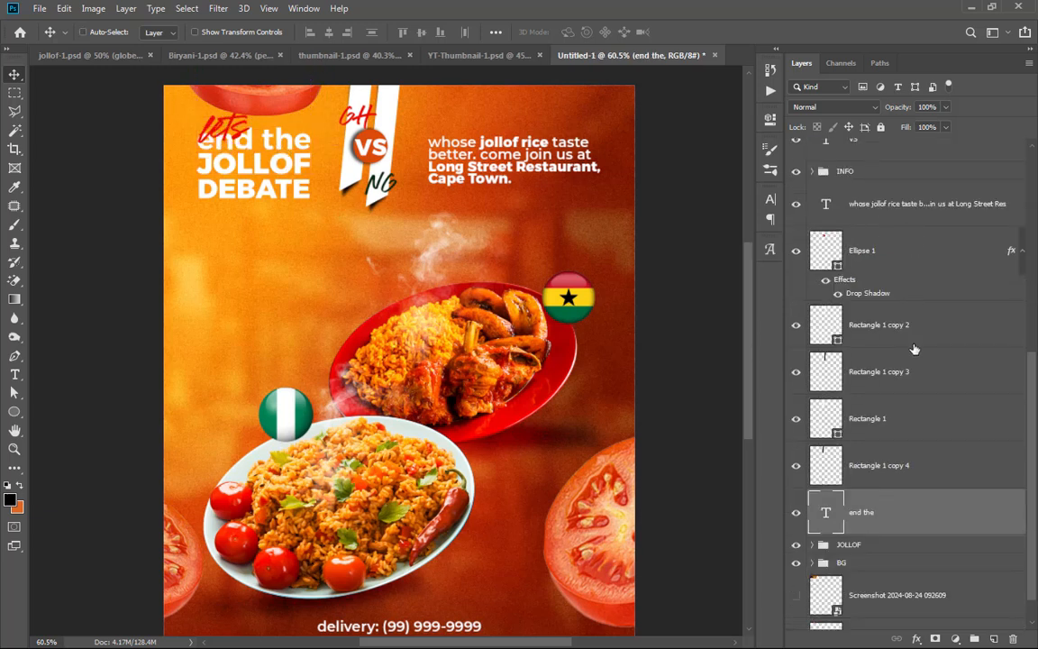
{"action": "scroll", "coordinate": [928, 383], "scroll_direction": "up", "scroll_amount": 1}
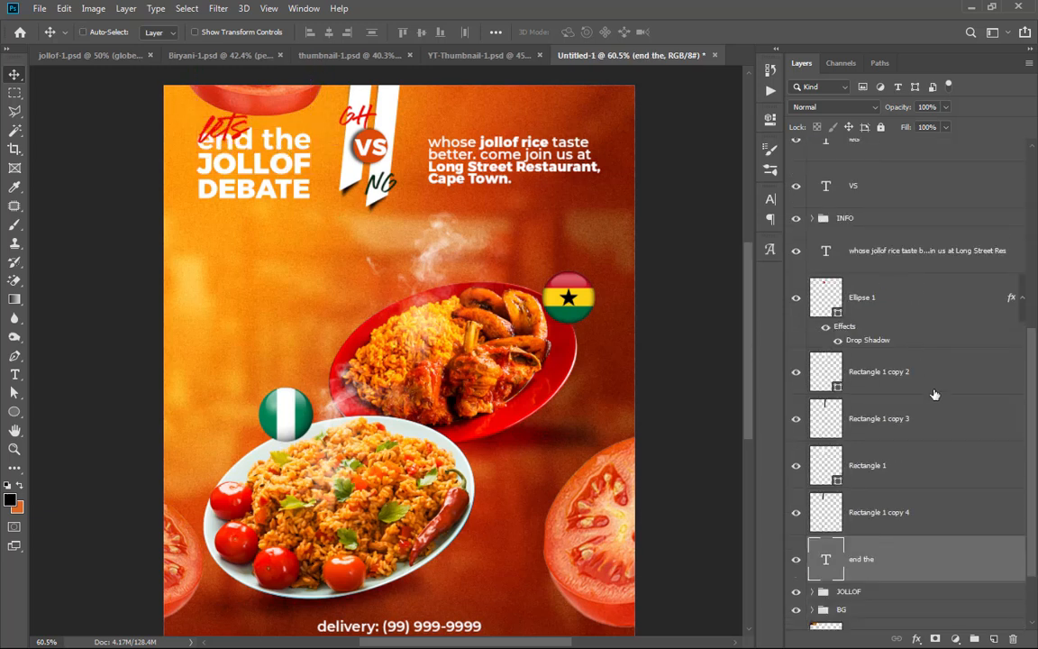
{"action": "scroll", "coordinate": [935, 394], "scroll_direction": "up", "scroll_amount": 1}
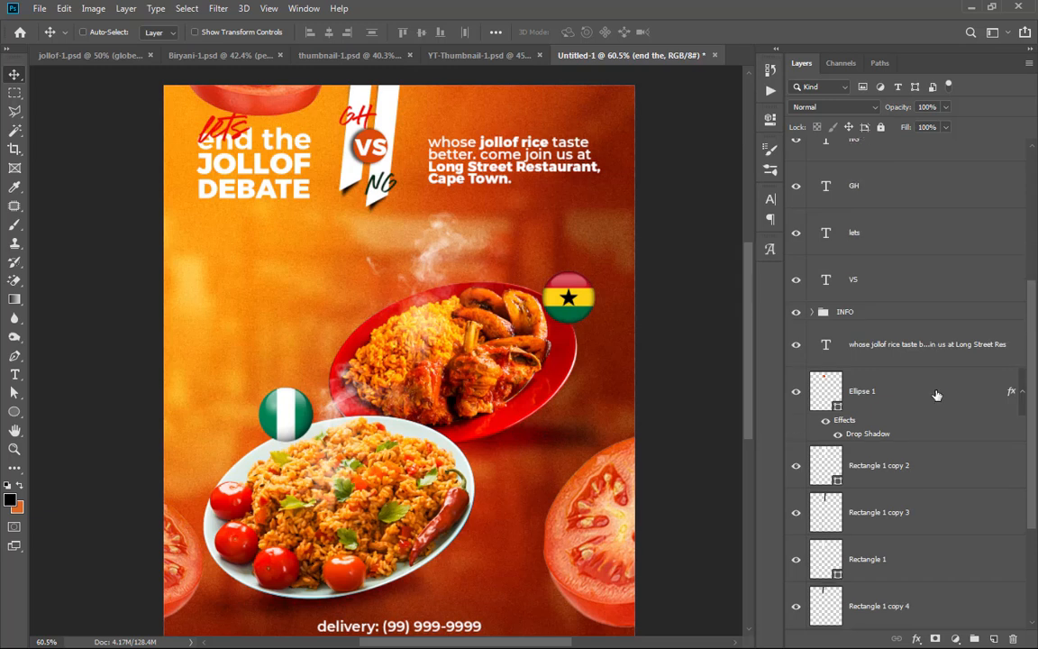
{"action": "left_click", "coordinate": [225, 126], "text": "ctrl"}
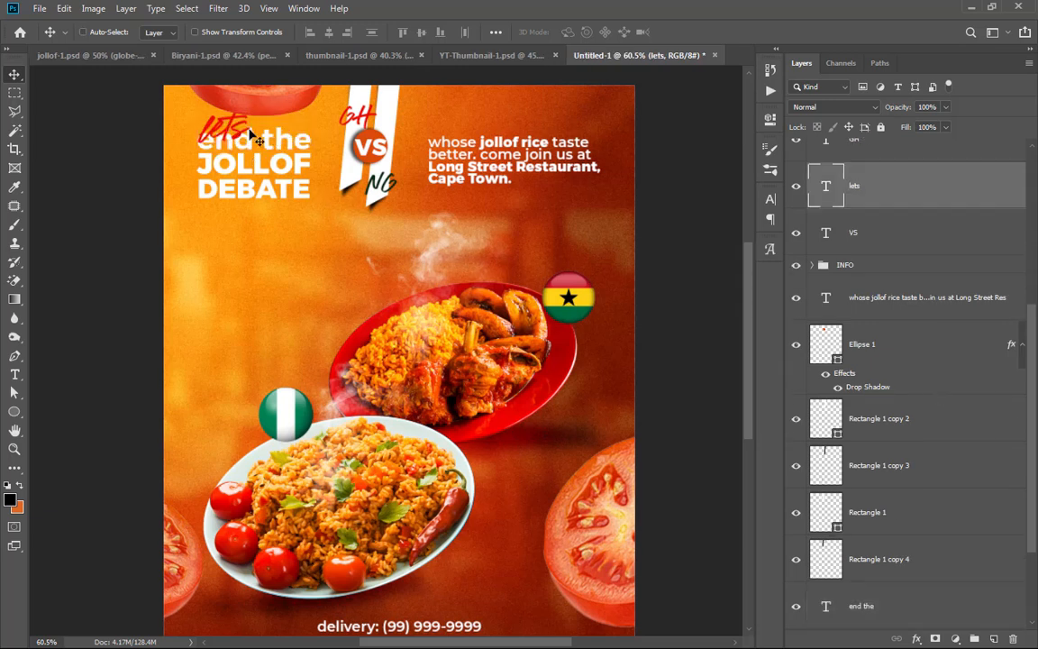
{"action": "left_click", "coordinate": [286, 178], "text": "ctrl+shift"}
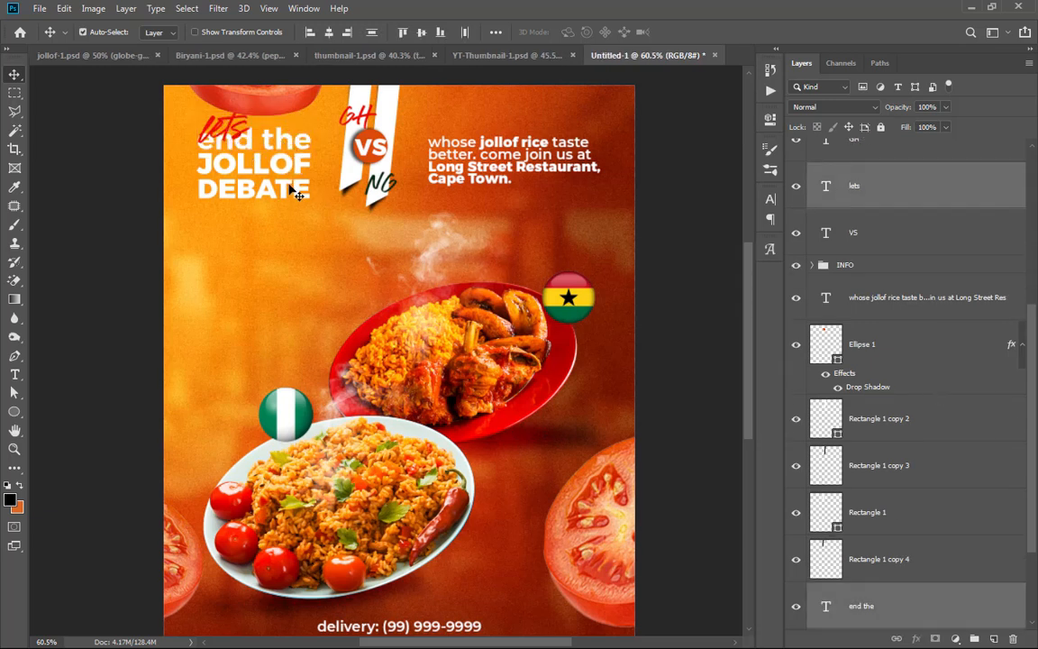
{"action": "mouse_move", "coordinate": [289, 163]}
{"action": "left_mouse_down"}
{"action": "mouse_move", "coordinate": [288, 176]}
{"action": "mouse_move", "coordinate": [291, 166]}
{"action": "left_mouse_up"}
Step: Nudge the tomato-1 slice slightly upward so it sits further off the flyer's top edge
{"action": "left_click_drag", "start_coordinate": [296, 101], "coordinate": [303, 99]}
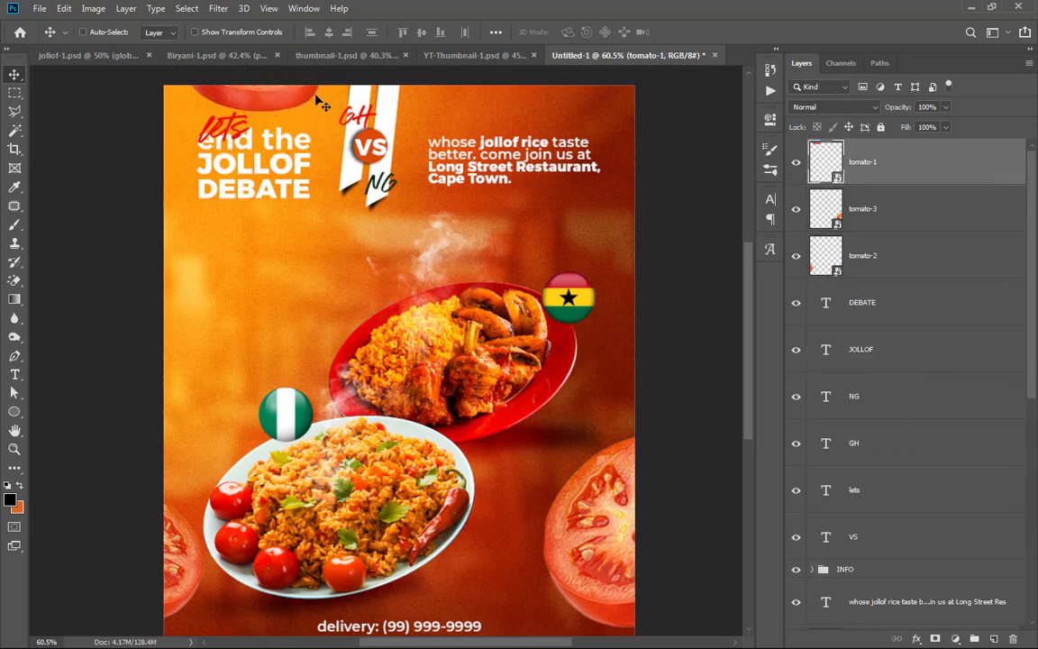
Step: Set the words "jollof rice" in the invitation paragraph to Montserrat Bold
{"action": "scroll", "coordinate": [492, 135], "scroll_direction": "up", "scroll_amount": 3}
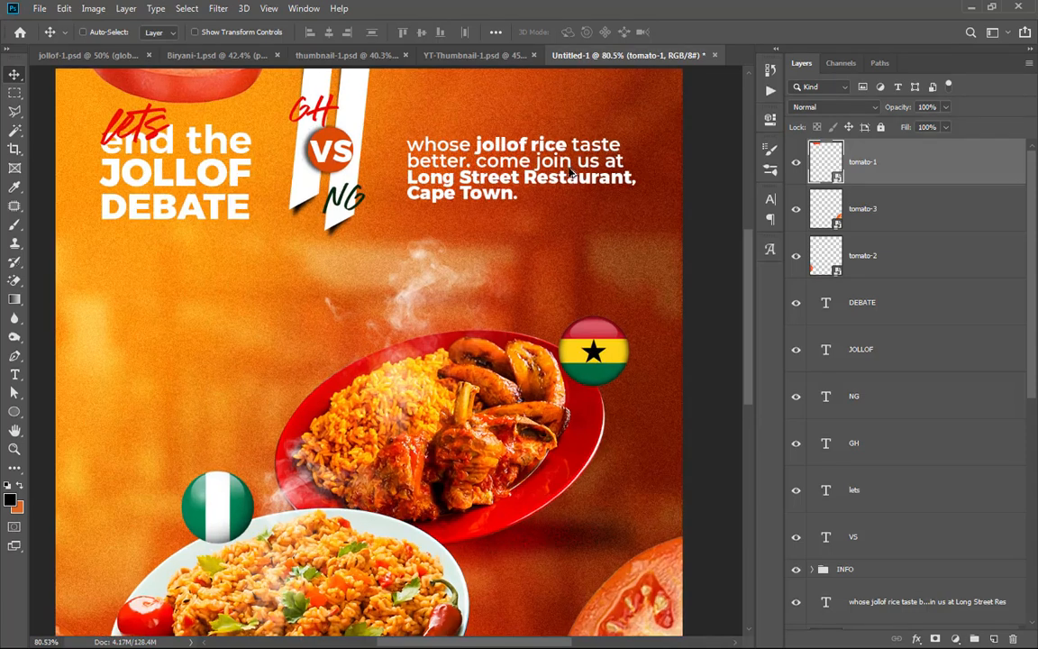
{"action": "scroll", "coordinate": [570, 171], "scroll_direction": "down", "scroll_amount": 3}
{"action": "scroll", "coordinate": [581, 166], "scroll_direction": "up", "scroll_amount": 4}
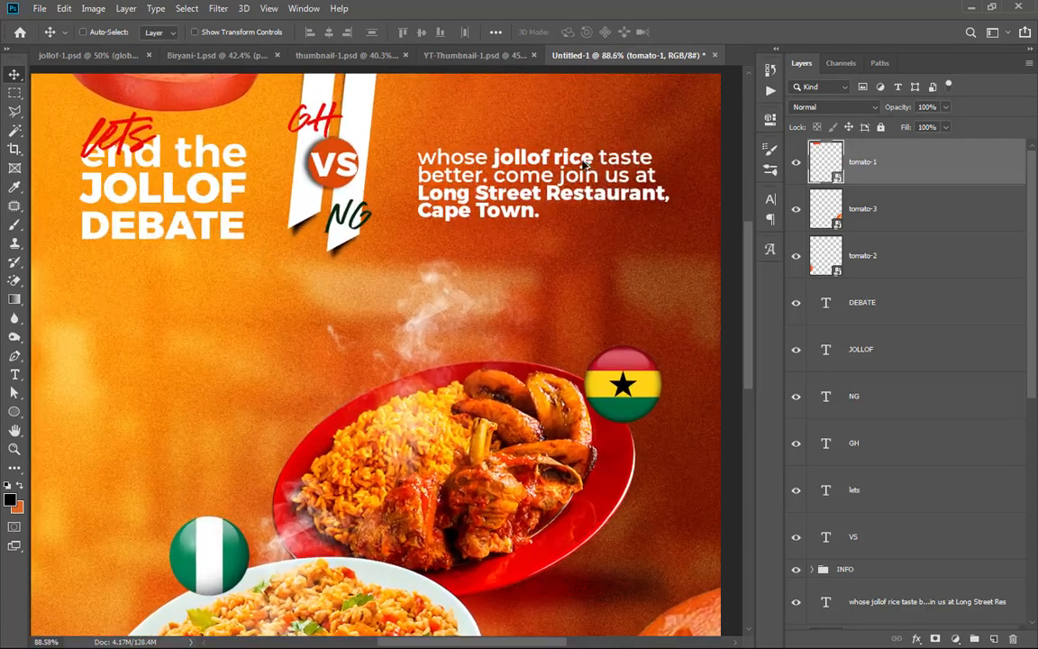
{"action": "scroll", "coordinate": [584, 165], "scroll_direction": "down", "scroll_amount": 1}
{"action": "scroll", "coordinate": [609, 212], "scroll_direction": "down", "scroll_amount": 1}
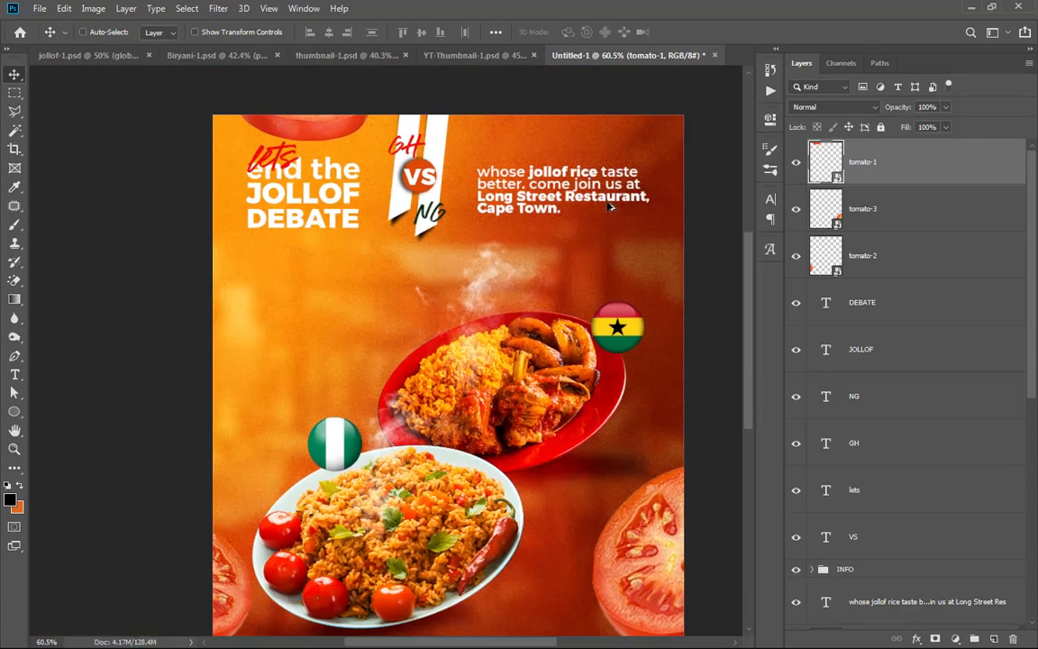
{"action": "scroll", "coordinate": [610, 207], "scroll_direction": "up", "scroll_amount": 2}
{"action": "key", "text": "t"}
{"action": "left_click", "coordinate": [495, 158]}
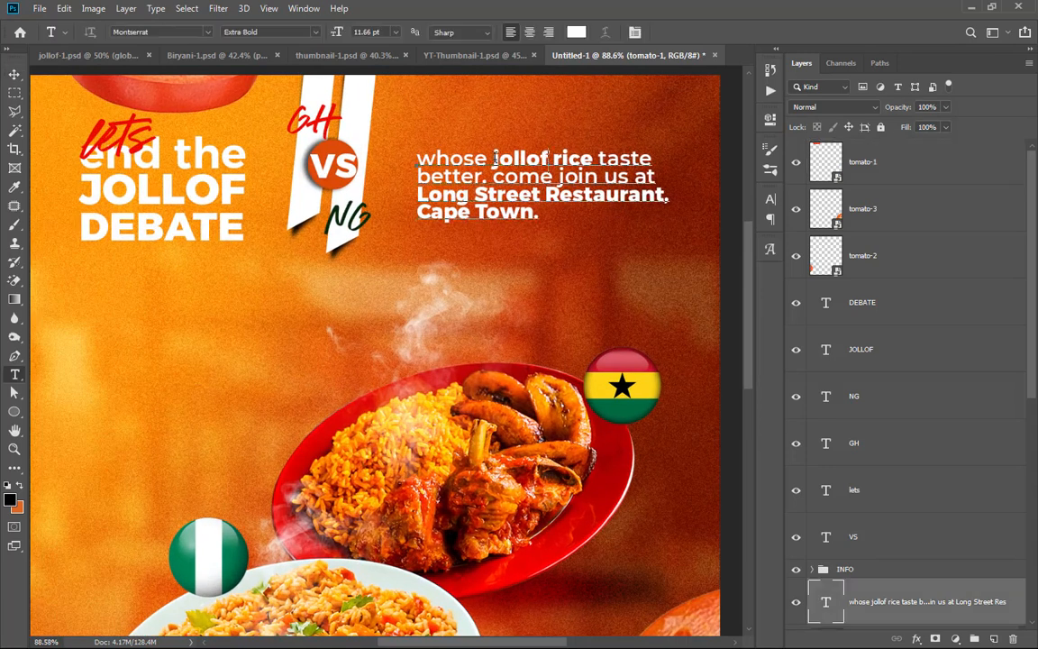
{"action": "left_click_drag", "start_coordinate": [490, 158], "coordinate": [593, 159]}
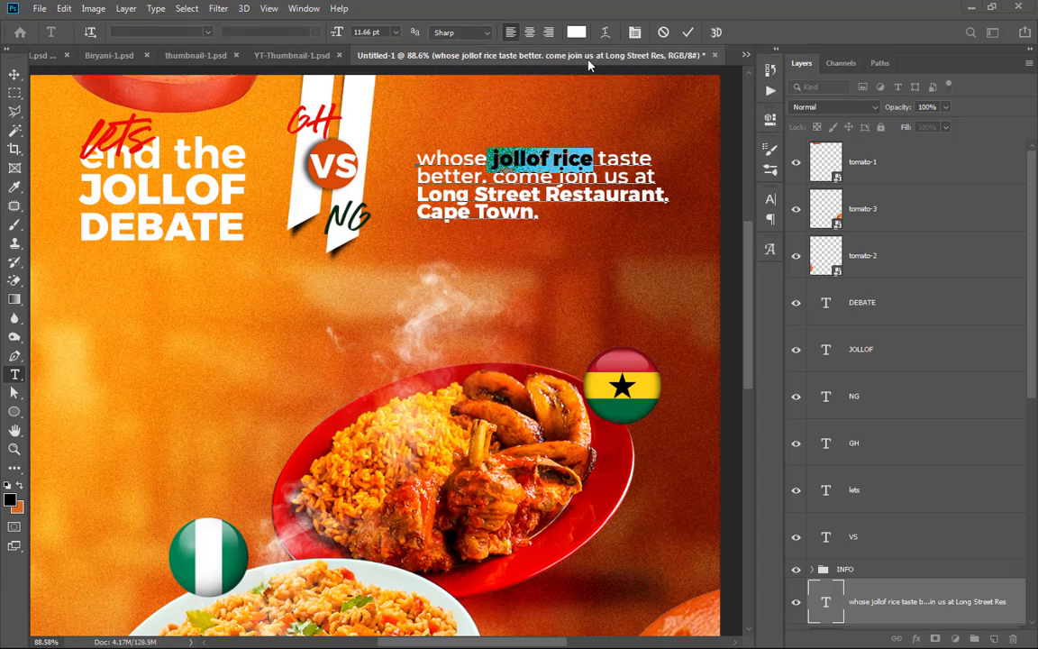
{"action": "left_click", "coordinate": [207, 30]}
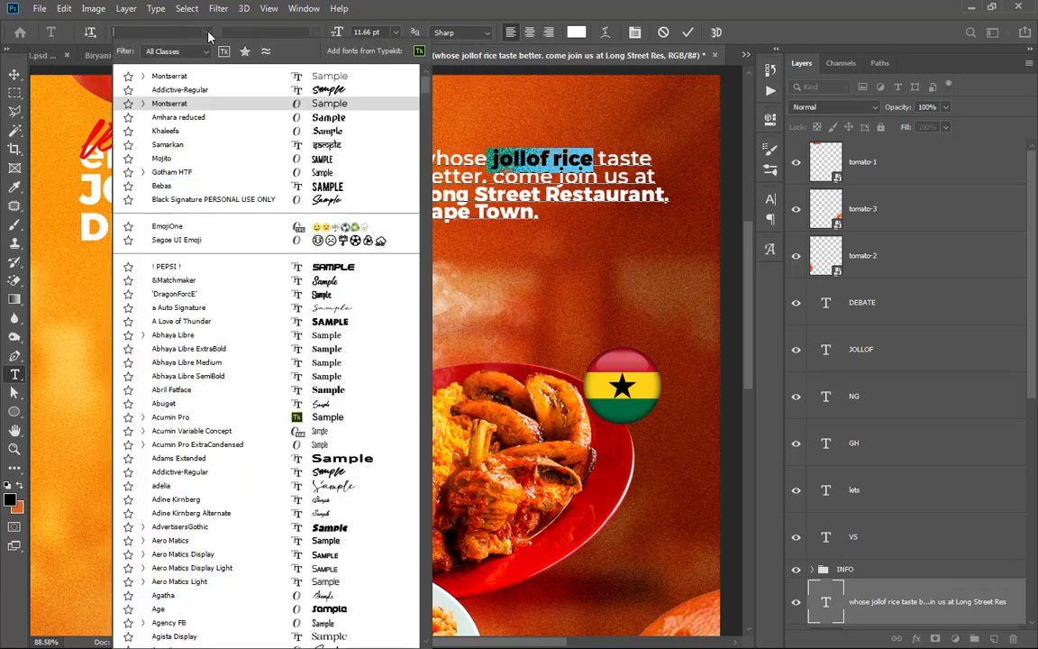
{"action": "left_click", "coordinate": [142, 76]}
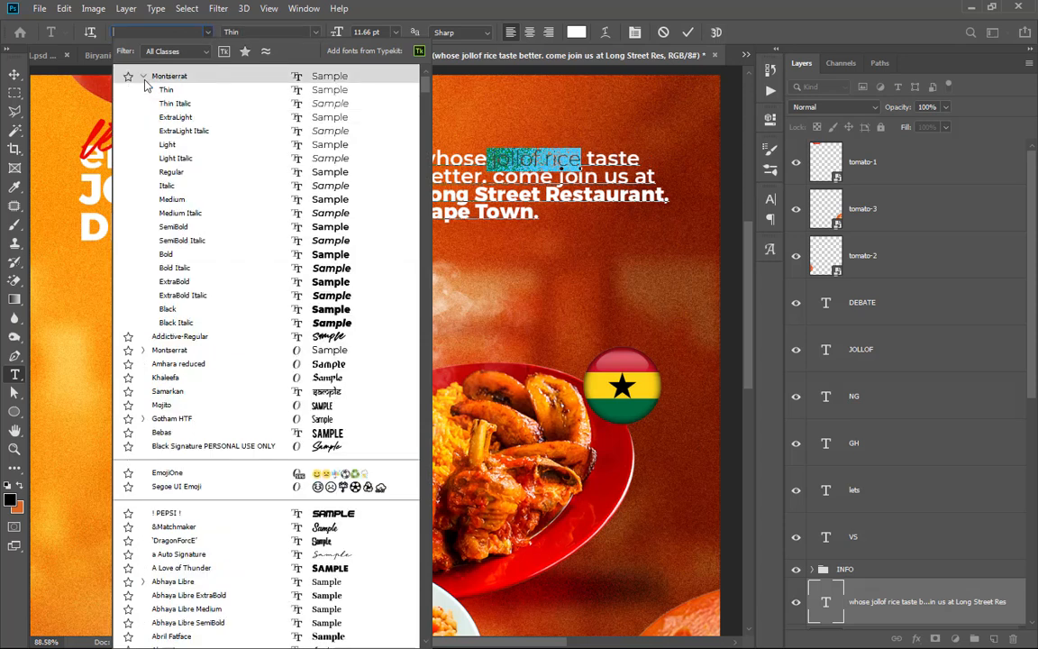
{"action": "left_click", "coordinate": [316, 259]}
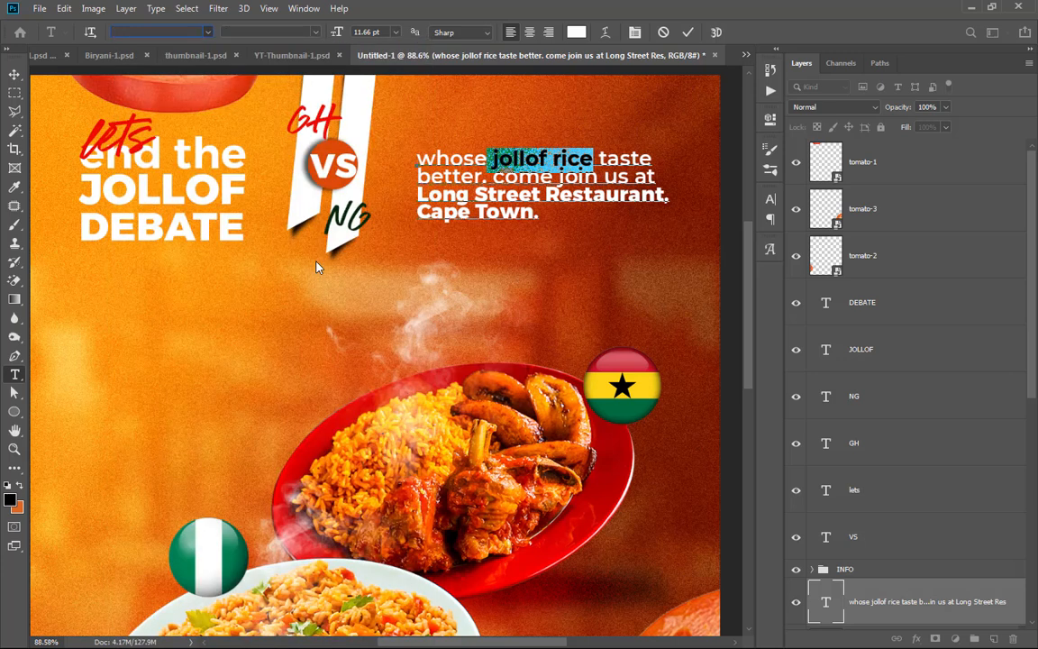
{"action": "left_click", "coordinate": [688, 34]}
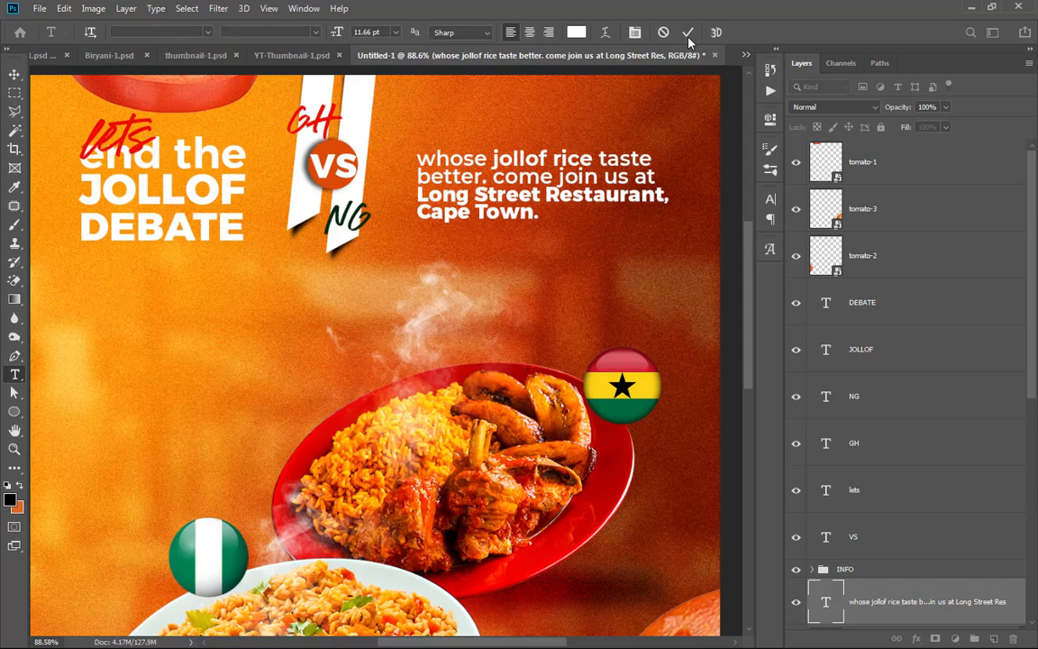
Step: Give the word "whose" in the invitation paragraph a lighter Montserrat weight
{"action": "double_click", "coordinate": [485, 160]}
{"action": "left_click", "coordinate": [207, 32]}
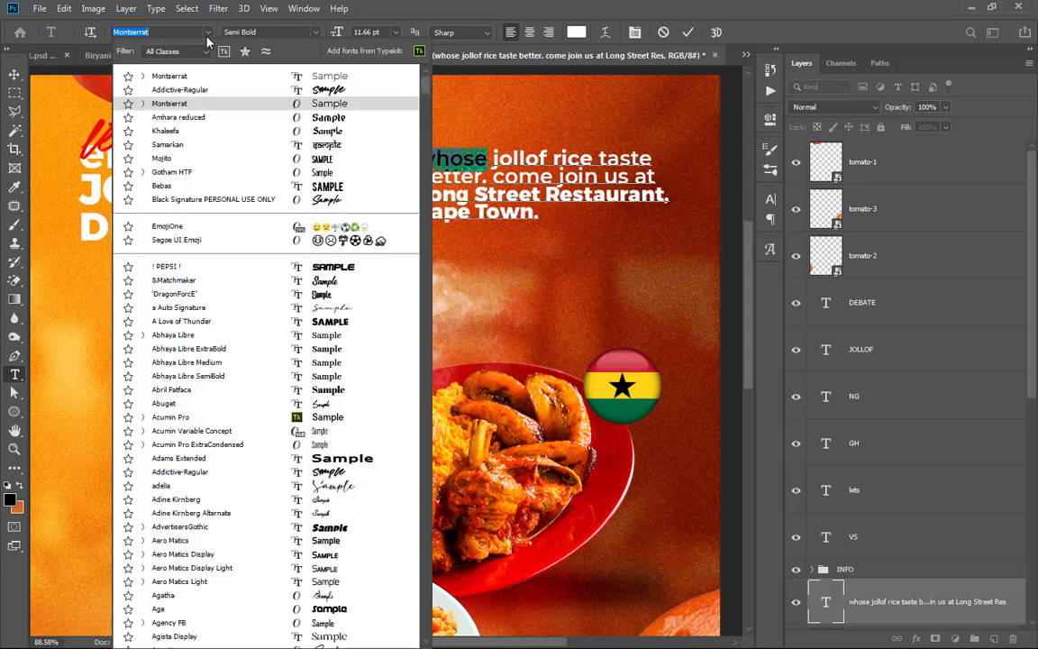
{"action": "left_click", "coordinate": [143, 76]}
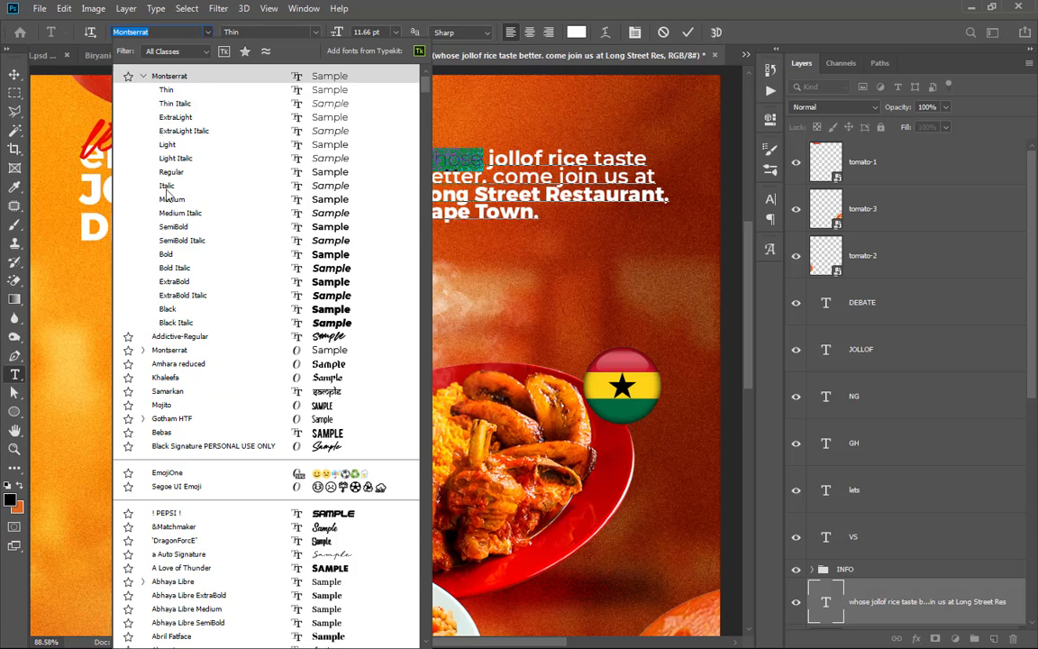
{"action": "left_click", "coordinate": [628, 143]}
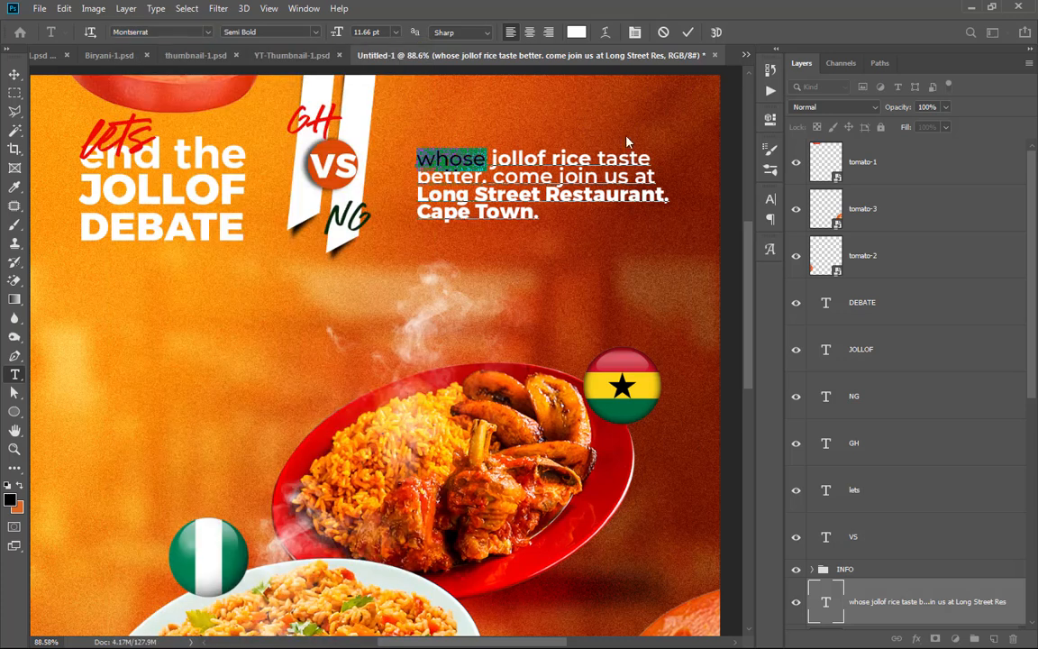
{"action": "left_click", "coordinate": [687, 33]}
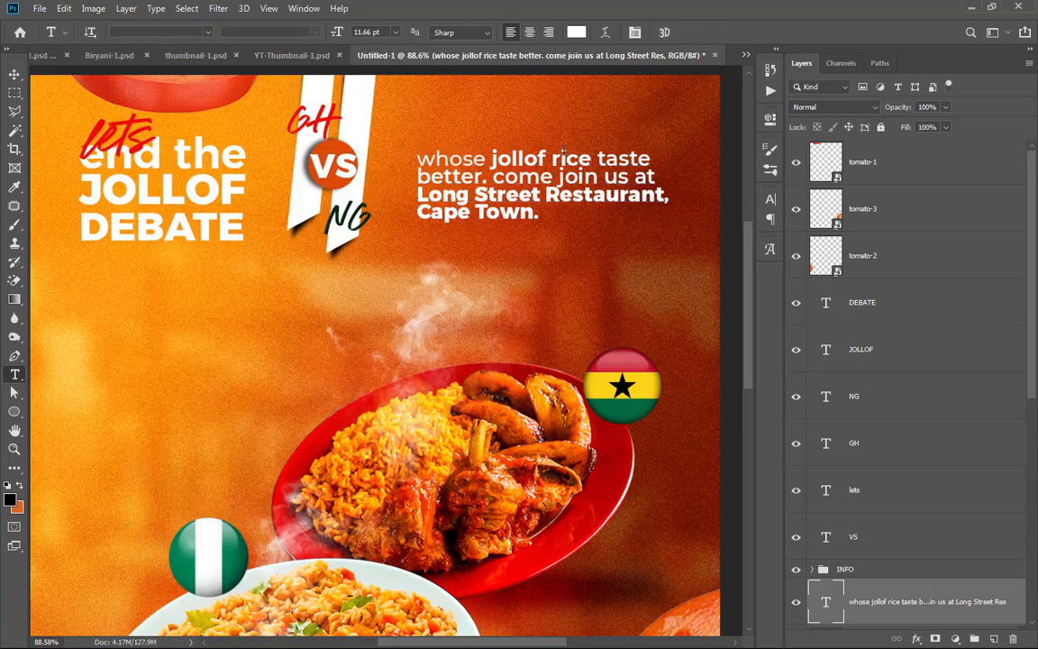
Step: Set "taste better. come join us at" in the invitation paragraph to Montserrat Medium
{"action": "left_click_drag", "start_coordinate": [598, 159], "coordinate": [656, 176]}
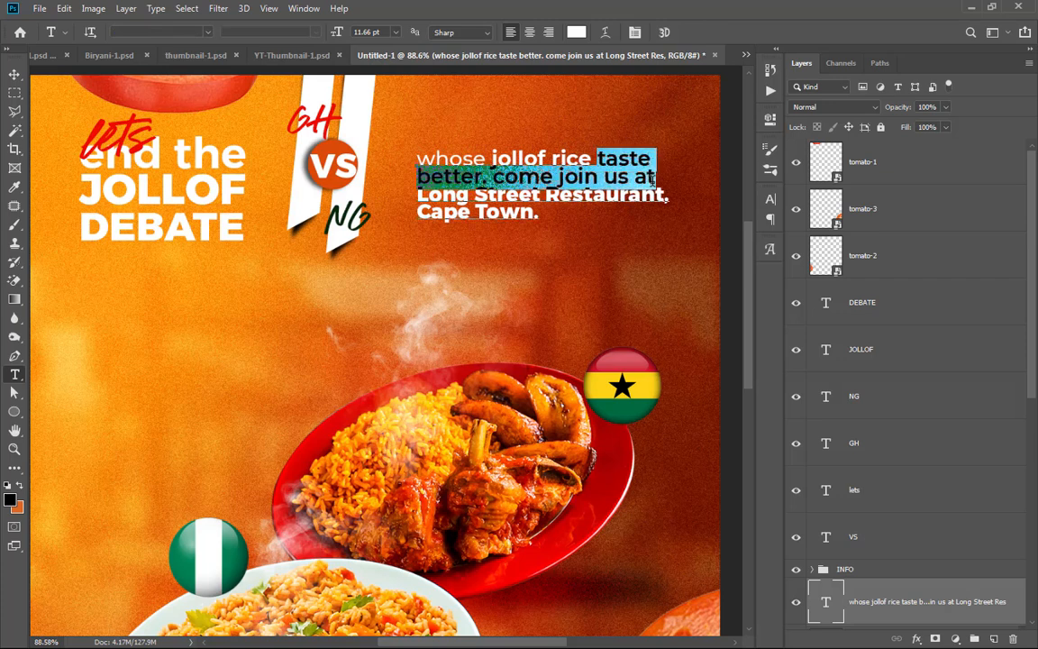
{"action": "left_click", "coordinate": [267, 31]}
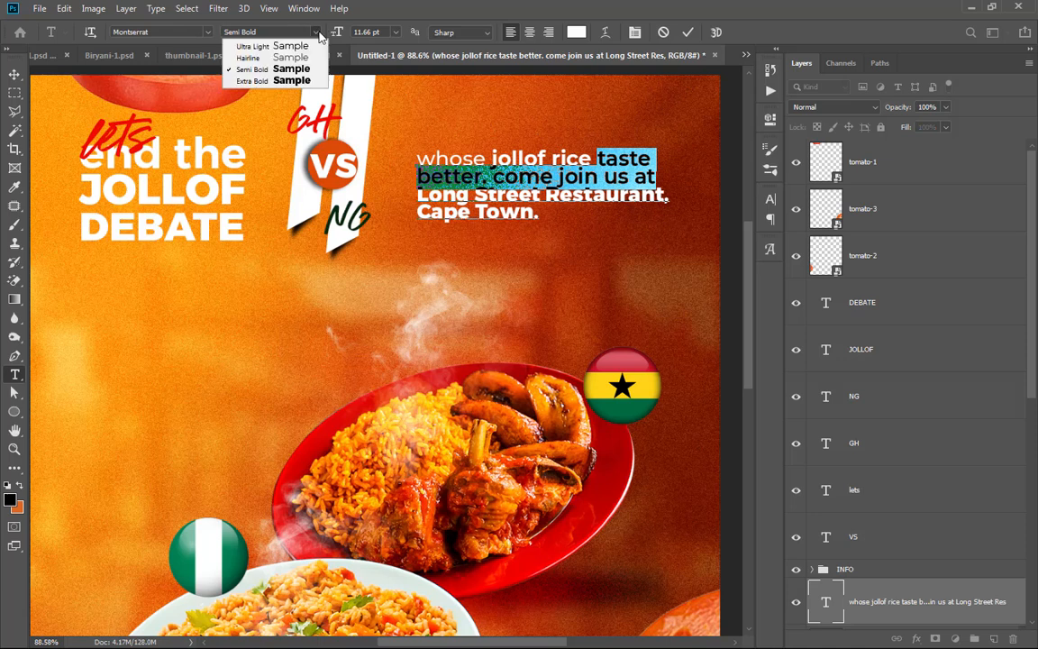
{"action": "left_click", "coordinate": [187, 30]}
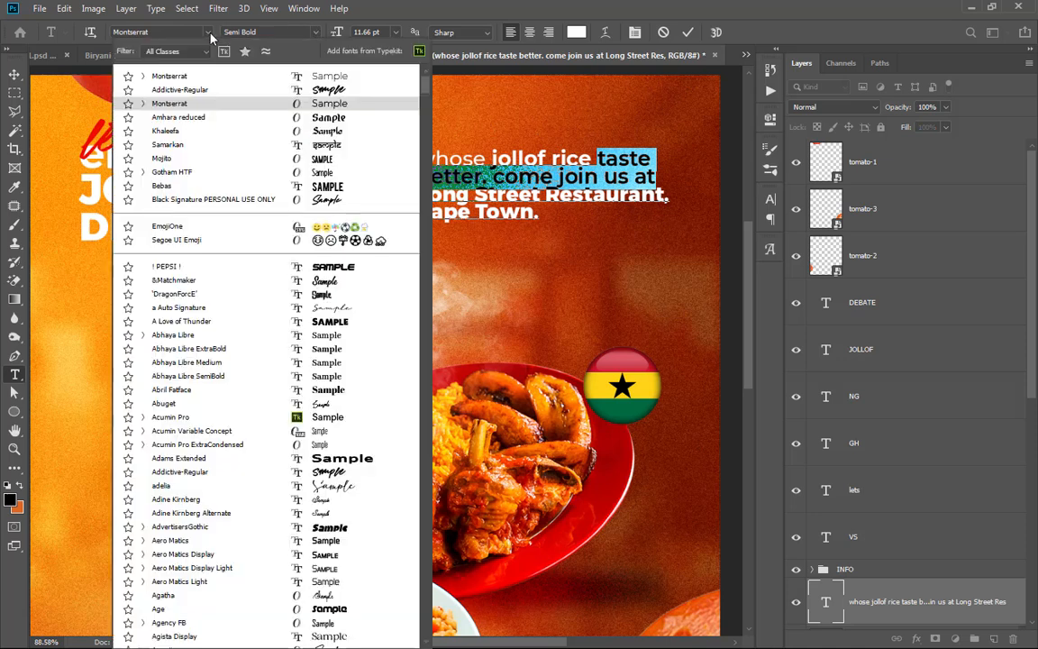
{"action": "left_click", "coordinate": [142, 76]}
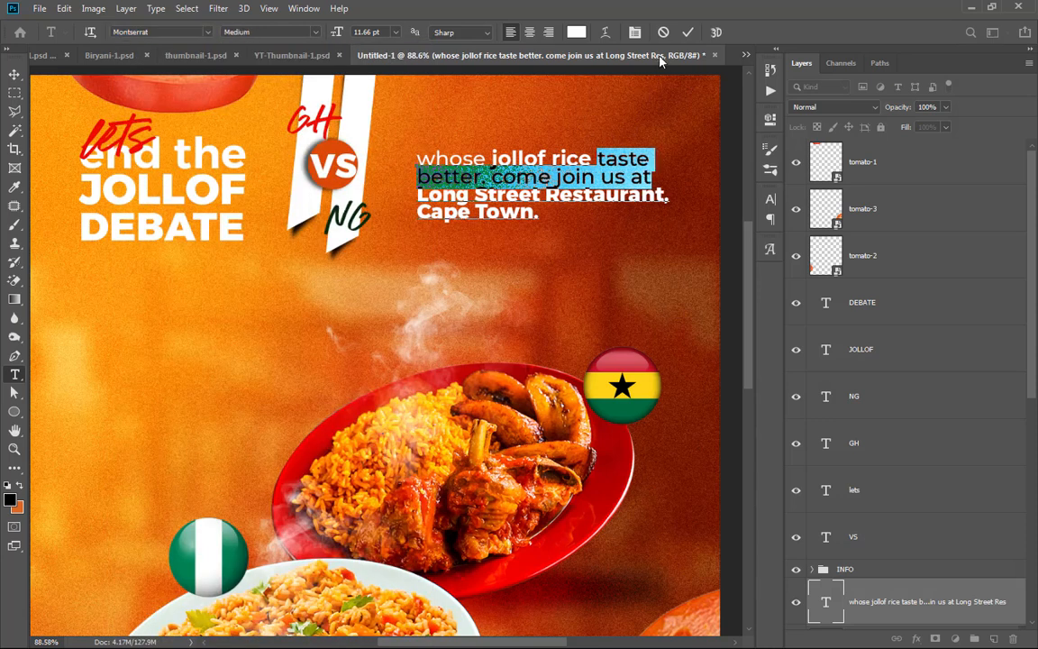
{"action": "left_click", "coordinate": [688, 31]}
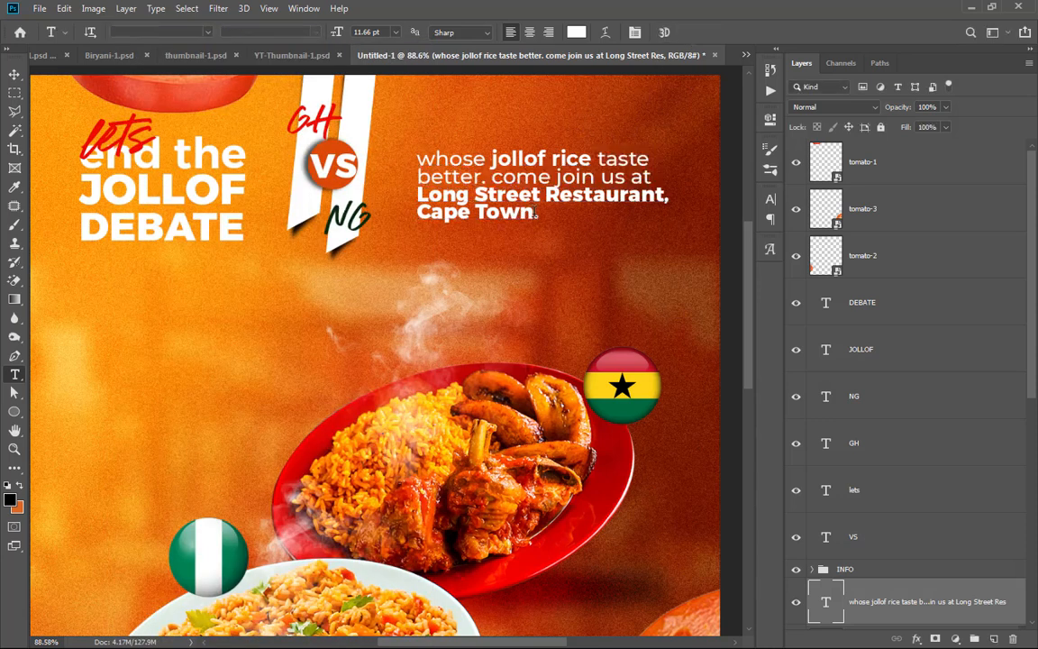
Step: Set "Long Street Restaurant, Cape Town." in the invitation paragraph to Montserrat Semi Bold
{"action": "left_click_drag", "start_coordinate": [540, 212], "coordinate": [417, 191]}
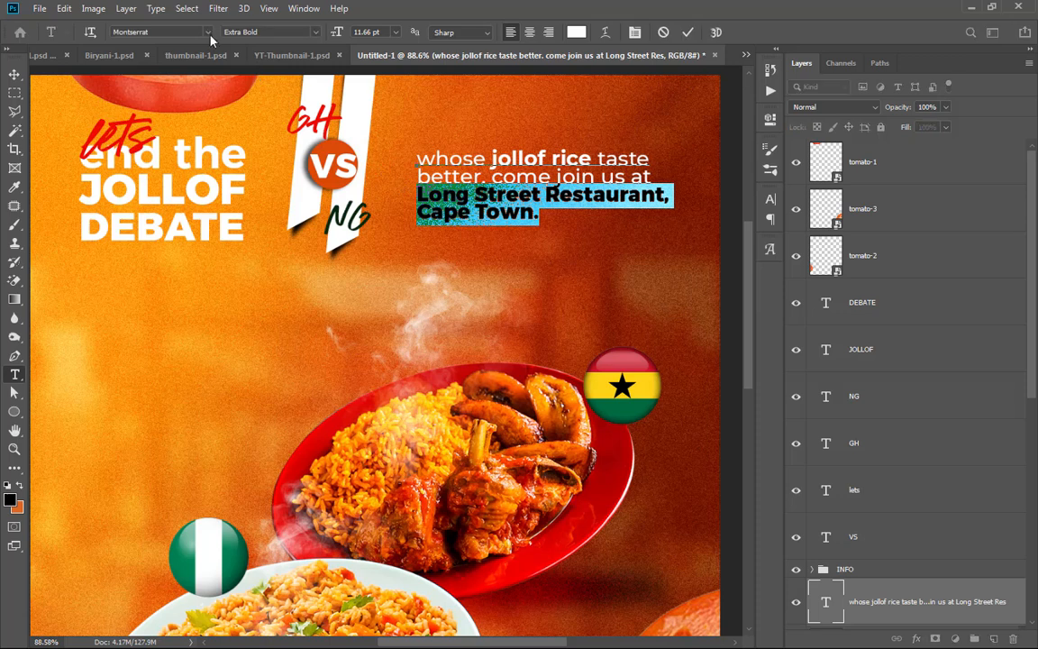
{"action": "left_click", "coordinate": [314, 32]}
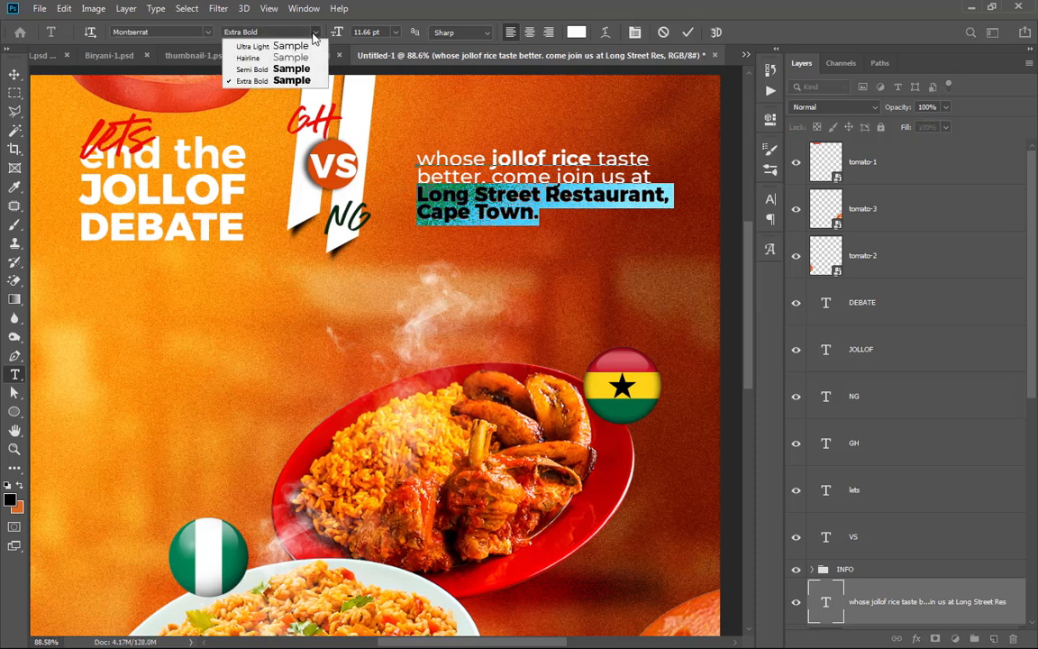
{"action": "left_click", "coordinate": [290, 73]}
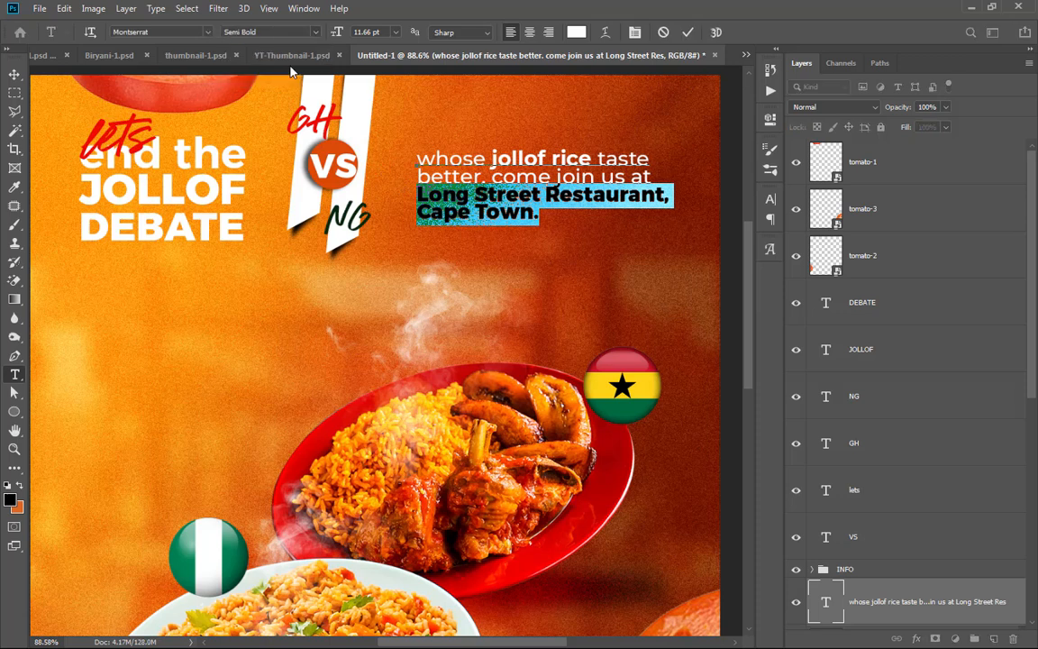
{"action": "left_click", "coordinate": [687, 33]}
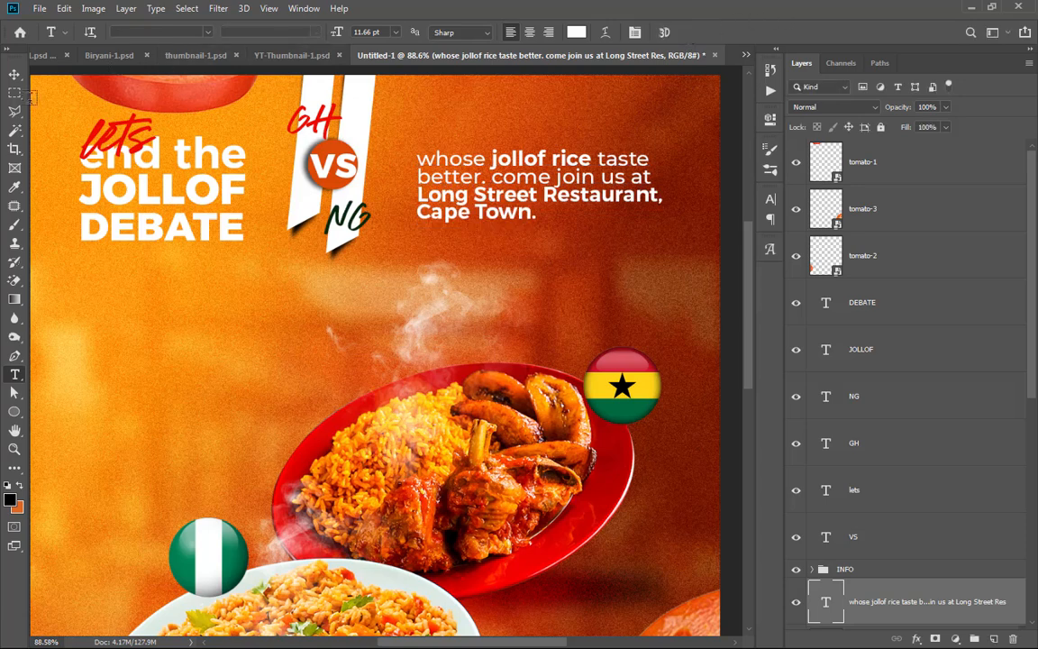
{"action": "left_click", "coordinate": [15, 74]}
{"action": "scroll", "coordinate": [468, 193], "scroll_direction": "down", "scroll_amount": 3}
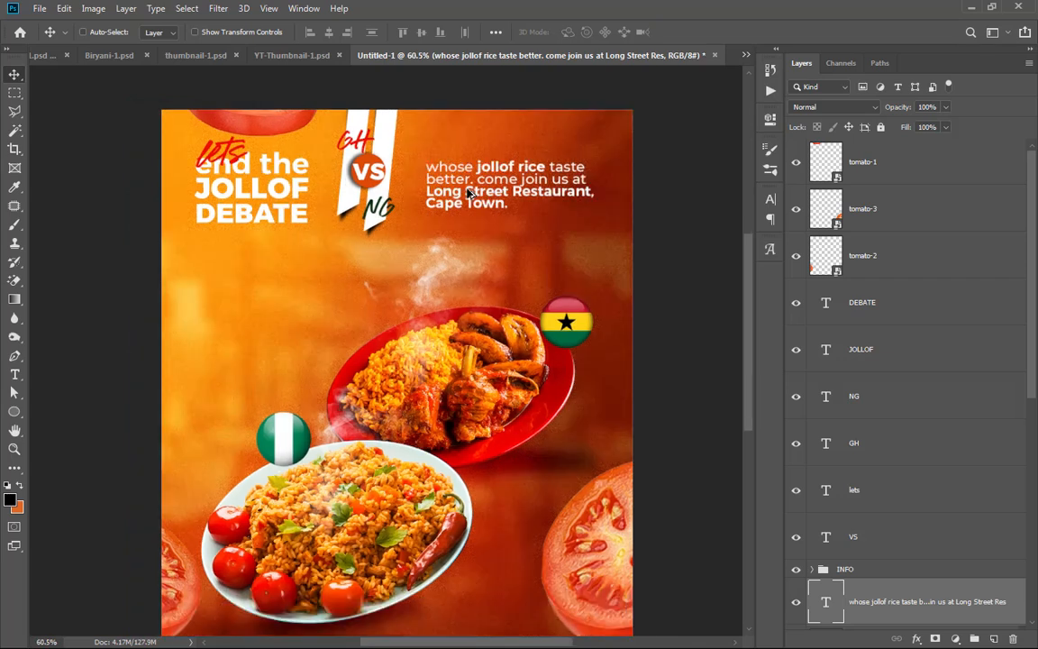
{"action": "scroll", "coordinate": [487, 200], "scroll_direction": "down", "scroll_amount": 1}
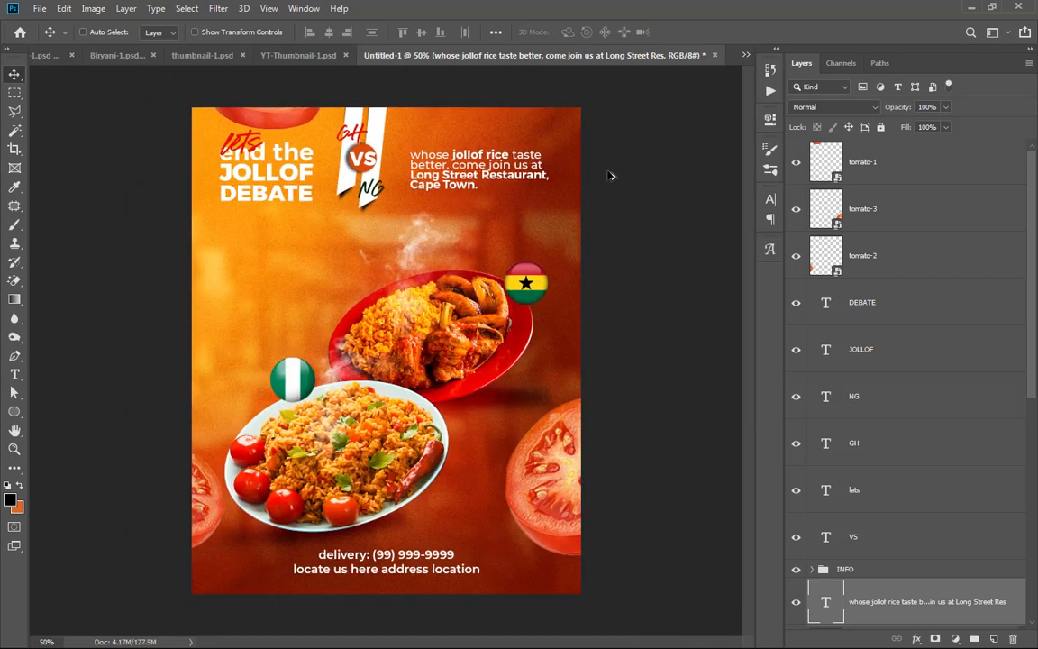
{"action": "left_click", "coordinate": [895, 254]}
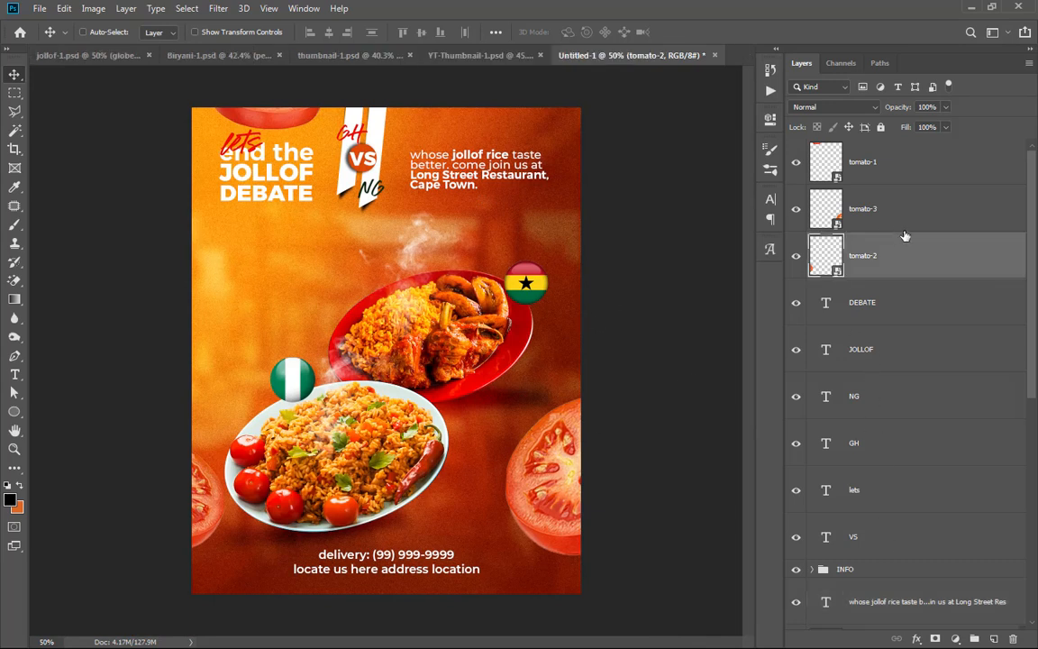
{"action": "left_click", "coordinate": [899, 171]}
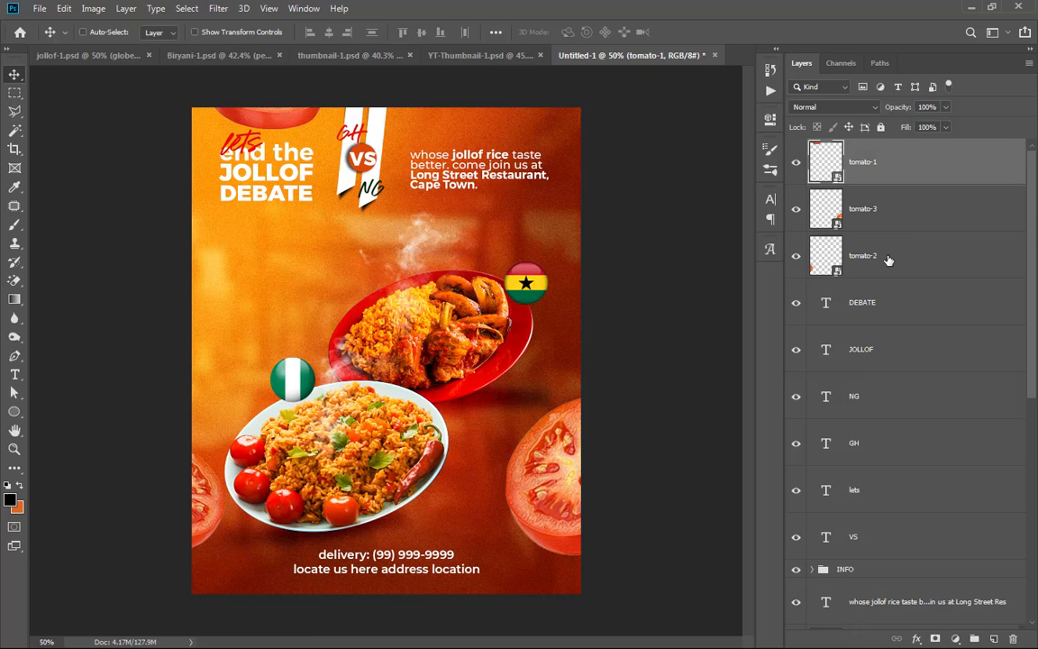
{"action": "right_click", "coordinate": [870, 251]}
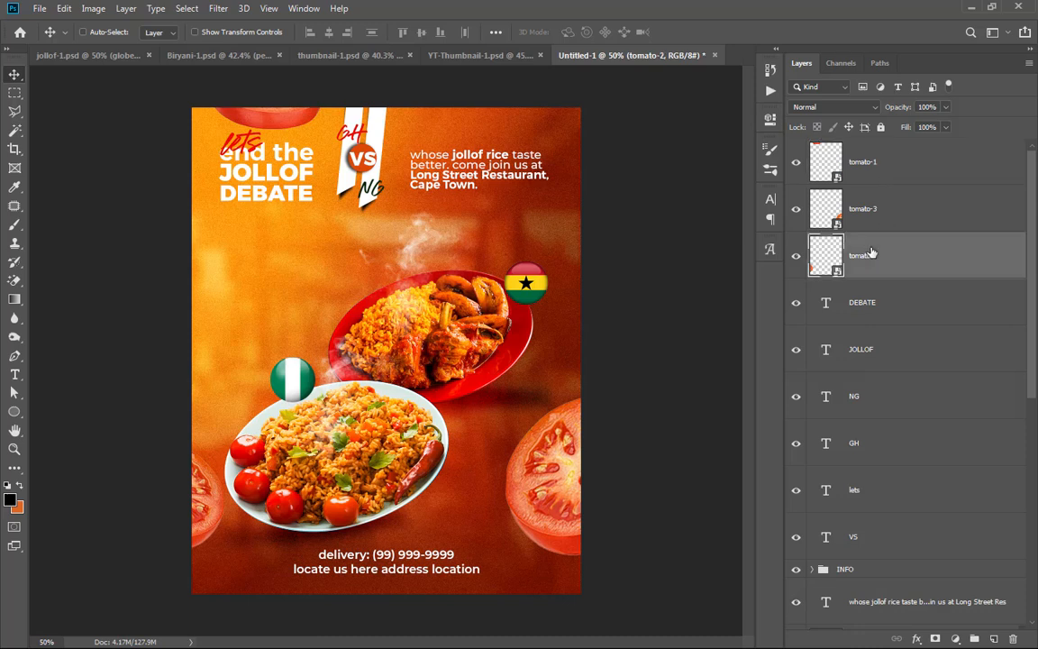
{"action": "left_click", "coordinate": [928, 266]}
{"action": "left_click", "coordinate": [915, 171]}
Step: Apply a Motion Blur filter at a 45° angle to the tomato-2 layer
{"action": "left_click", "coordinate": [908, 257]}
{"action": "left_click", "coordinate": [221, 9]}
{"action": "mouse_move", "coordinate": [289, 172]}
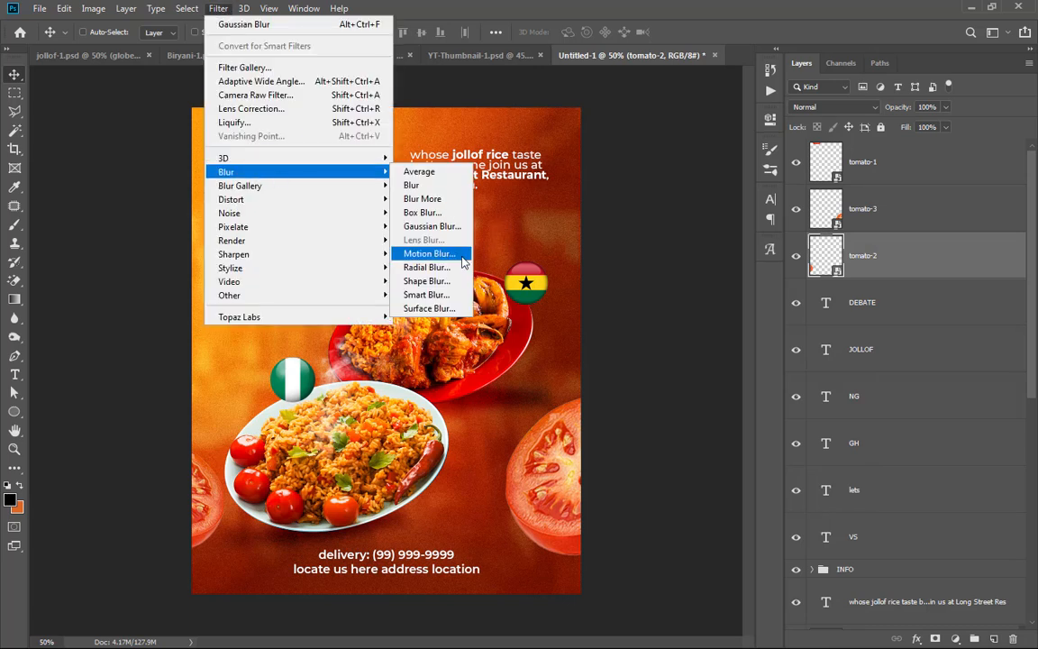
{"action": "left_click", "coordinate": [463, 261]}
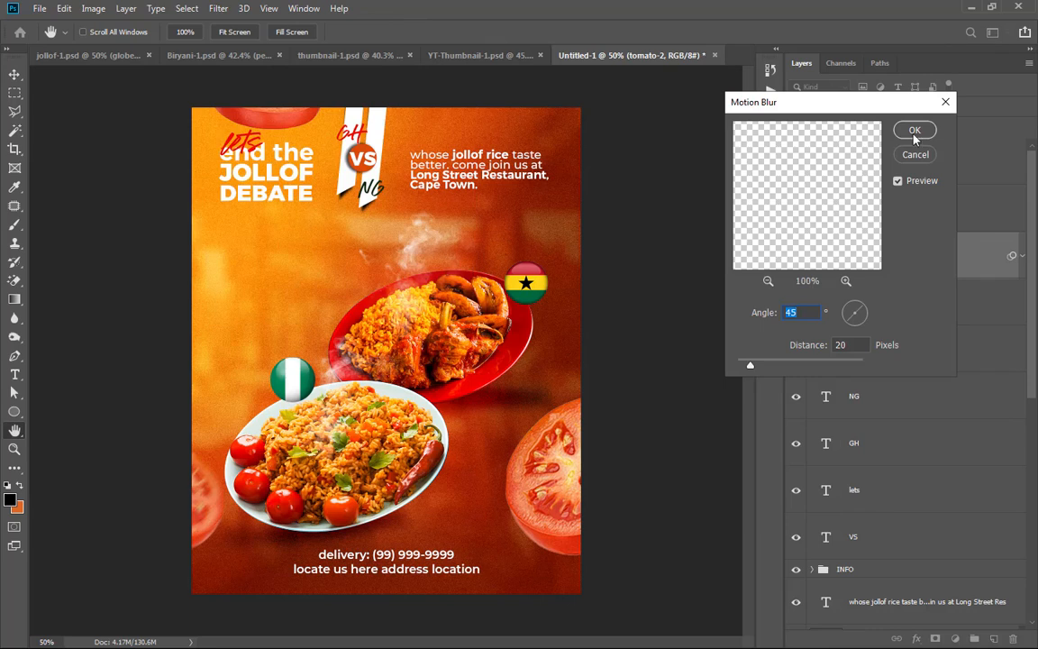
{"action": "left_click", "coordinate": [852, 345]}
{"action": "type", "text": "45"}
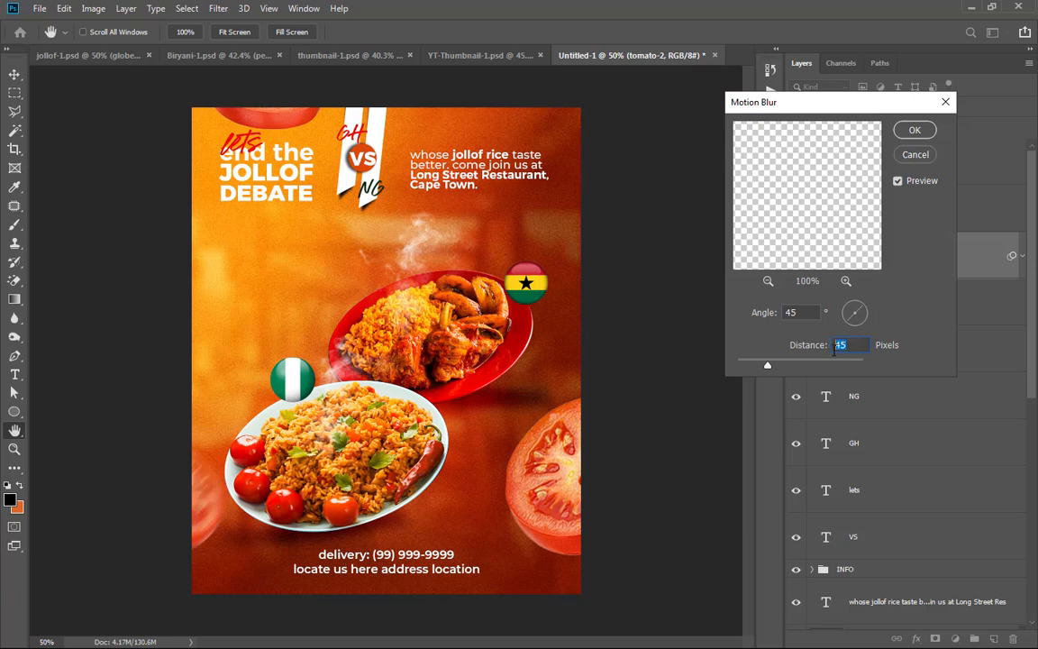
{"action": "type", "text": "3"}
{"action": "left_click", "coordinate": [915, 130]}
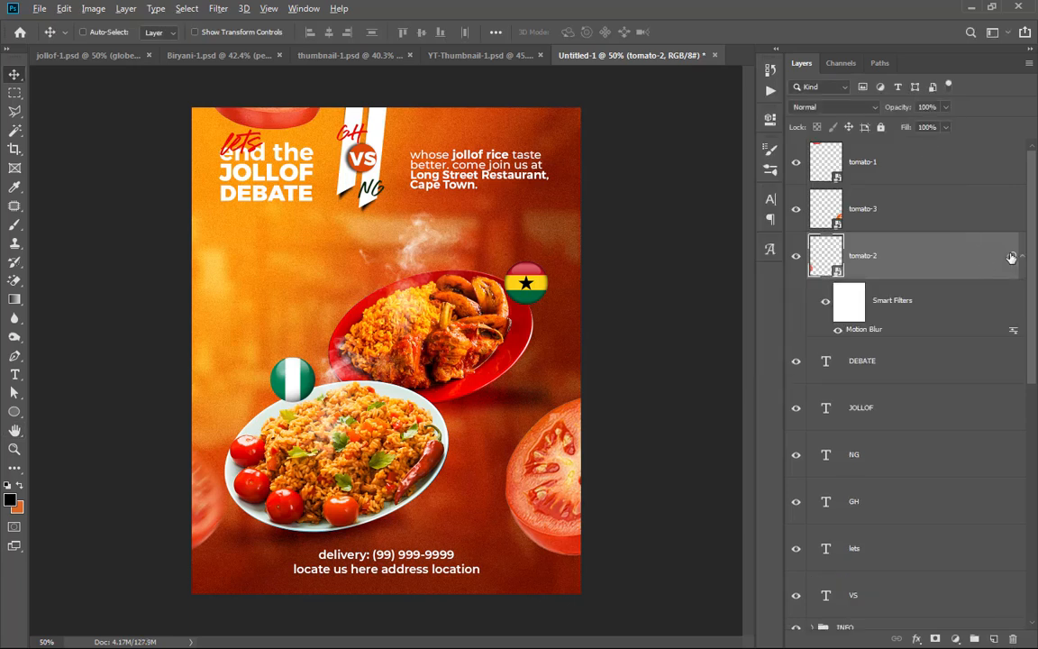
Step: Copy the Motion Blur smart filter from tomato-2 to the tomato-1 and tomato-3 layers
{"action": "left_click_drag", "start_coordinate": [991, 220], "coordinate": [963, 170]}
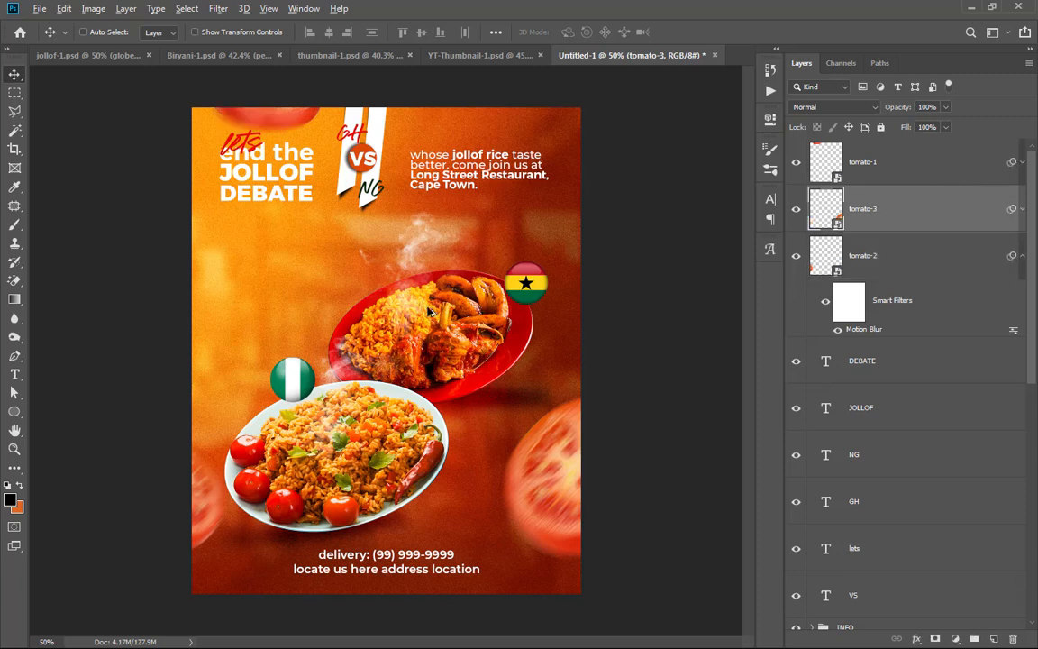
{"action": "scroll", "coordinate": [282, 143], "scroll_direction": "up", "scroll_amount": 2}
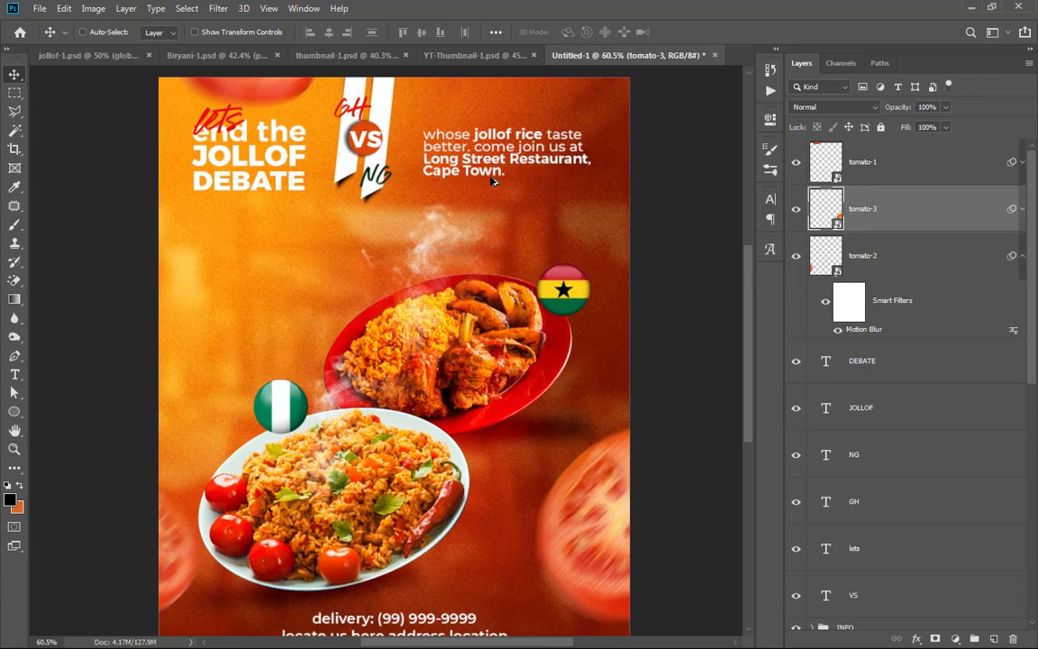
{"action": "scroll", "coordinate": [509, 189], "scroll_direction": "down", "scroll_amount": 1}
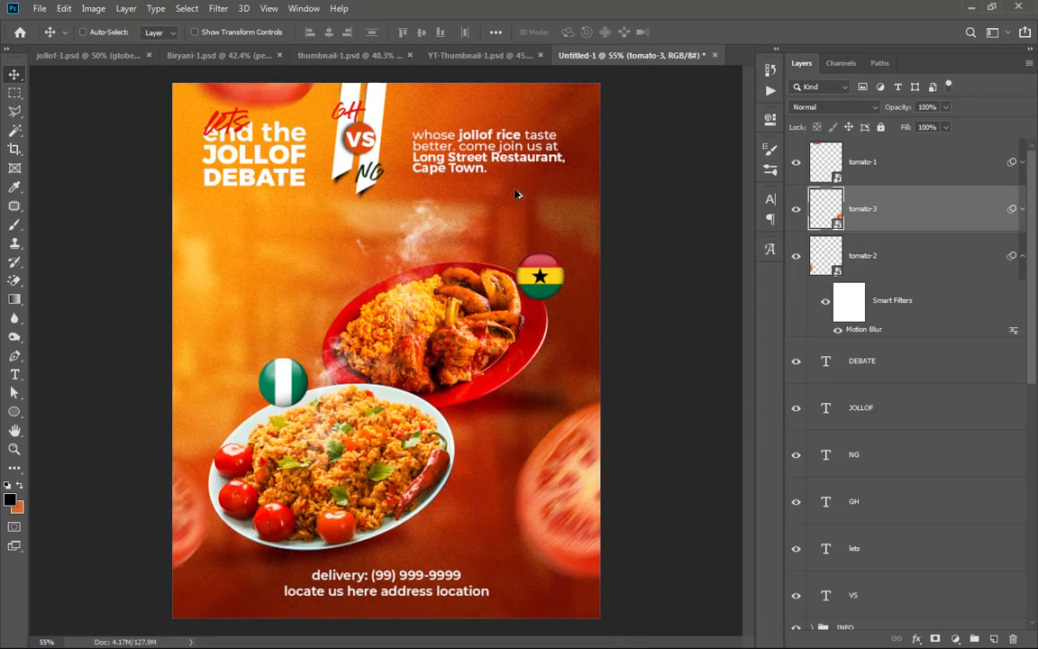
{"action": "scroll", "coordinate": [515, 194], "scroll_direction": "down", "scroll_amount": 1}
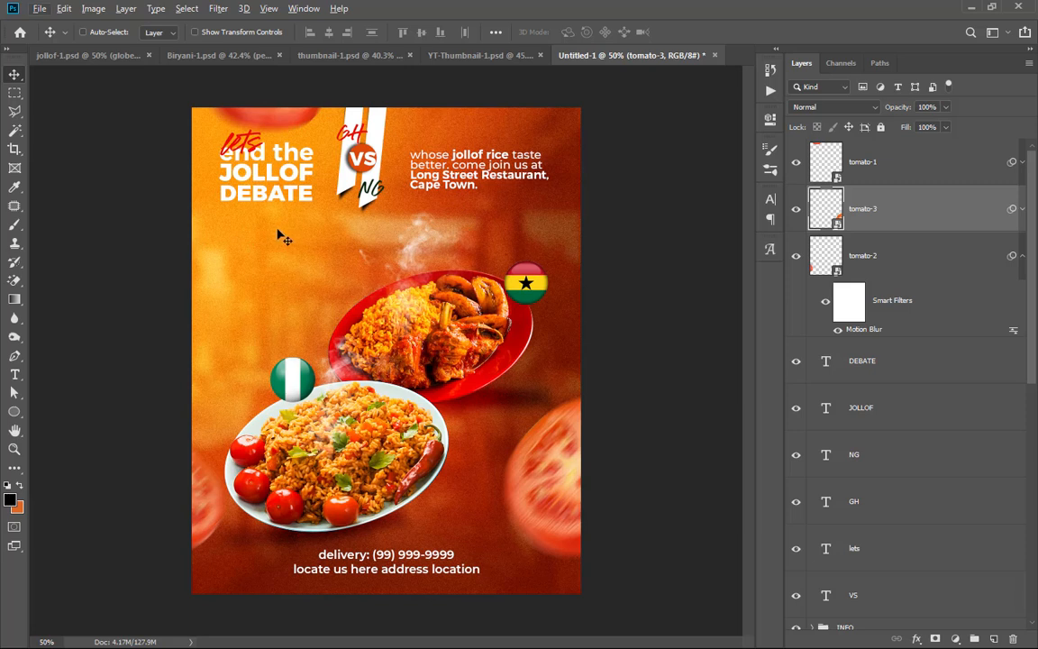
Step: Make the hidden basil layer visible and move it to the very front of the layer stack
{"action": "scroll", "coordinate": [918, 458], "scroll_direction": "down", "scroll_amount": 6}
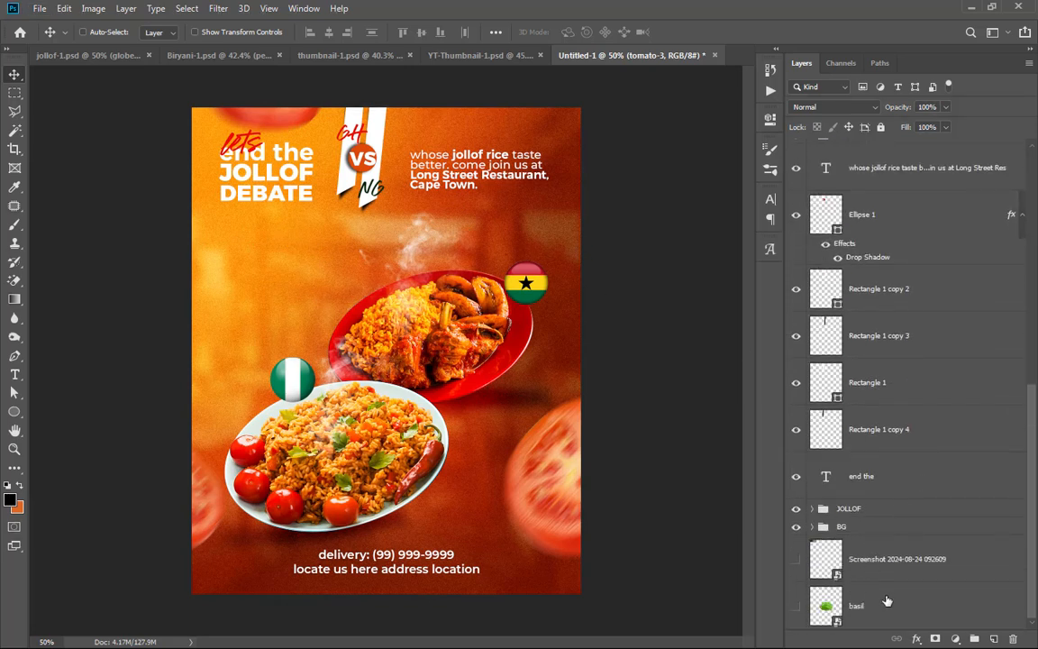
{"action": "left_click", "coordinate": [816, 604]}
{"action": "left_click", "coordinate": [798, 606]}
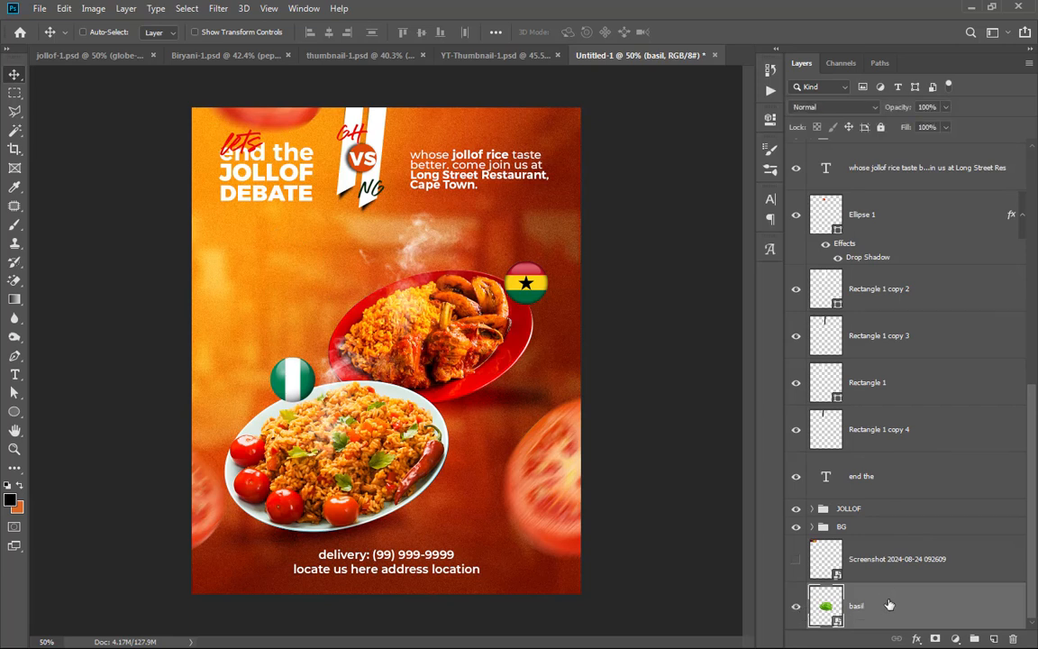
{"action": "left_click_drag", "start_coordinate": [889, 612], "coordinate": [896, 144]}
Step: Scale the basil leaf to about 60% and place it above the Nigerian flag globe, beside the red plate
{"action": "left_click_drag", "start_coordinate": [399, 341], "coordinate": [304, 252]}
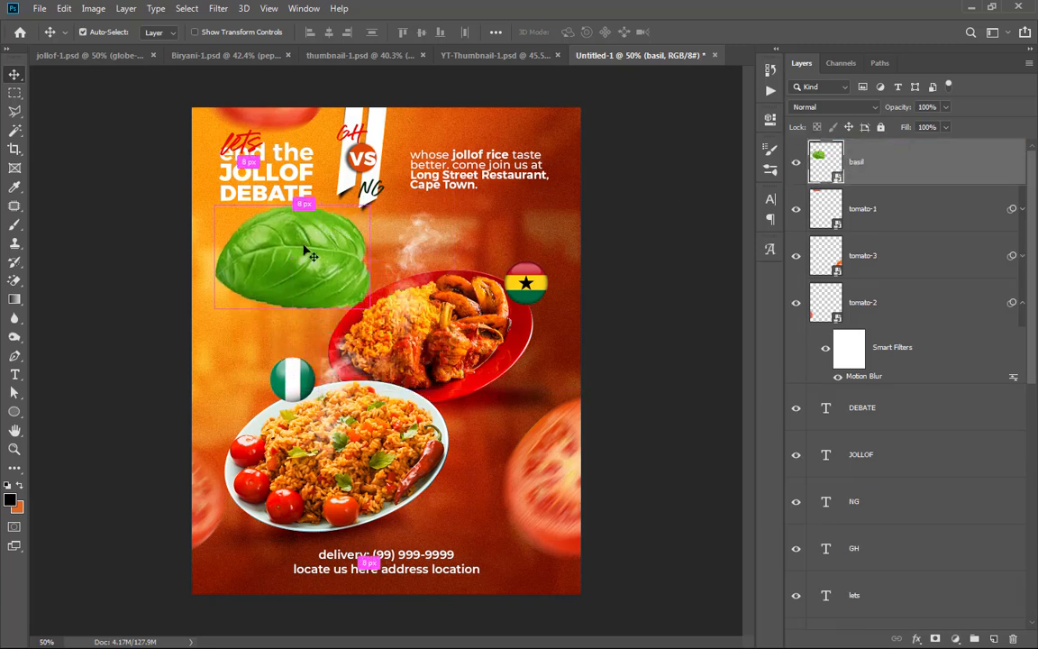
{"action": "key", "text": "ctrl+t"}
{"action": "left_click_drag", "start_coordinate": [370, 206], "coordinate": [307, 247]}
{"action": "left_click_drag", "start_coordinate": [277, 281], "coordinate": [301, 287]}
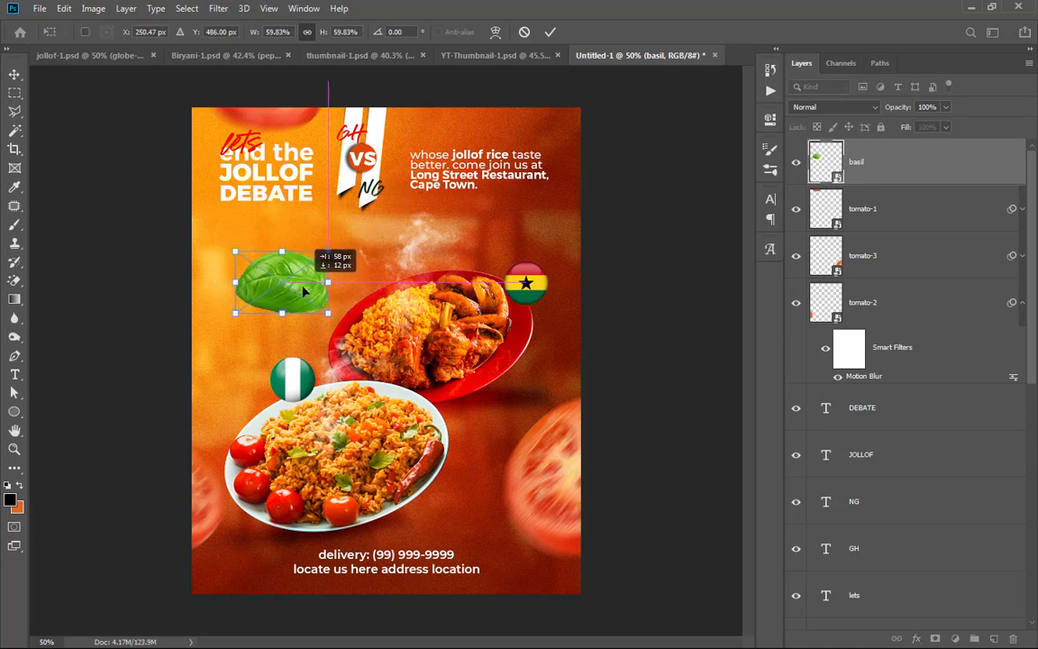
{"action": "left_click", "coordinate": [549, 31]}
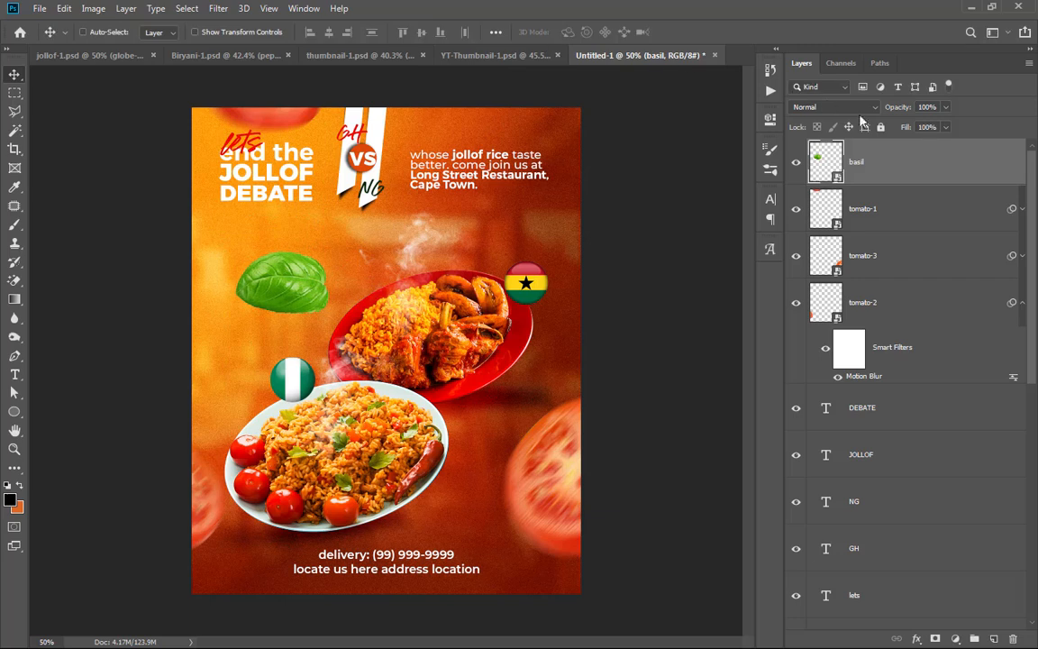
{"action": "mouse_move", "coordinate": [295, 277]}
{"action": "left_mouse_down"}
{"action": "mouse_move", "coordinate": [302, 299]}
{"action": "mouse_move", "coordinate": [298, 264]}
{"action": "mouse_move", "coordinate": [297, 298]}
{"action": "left_mouse_up"}
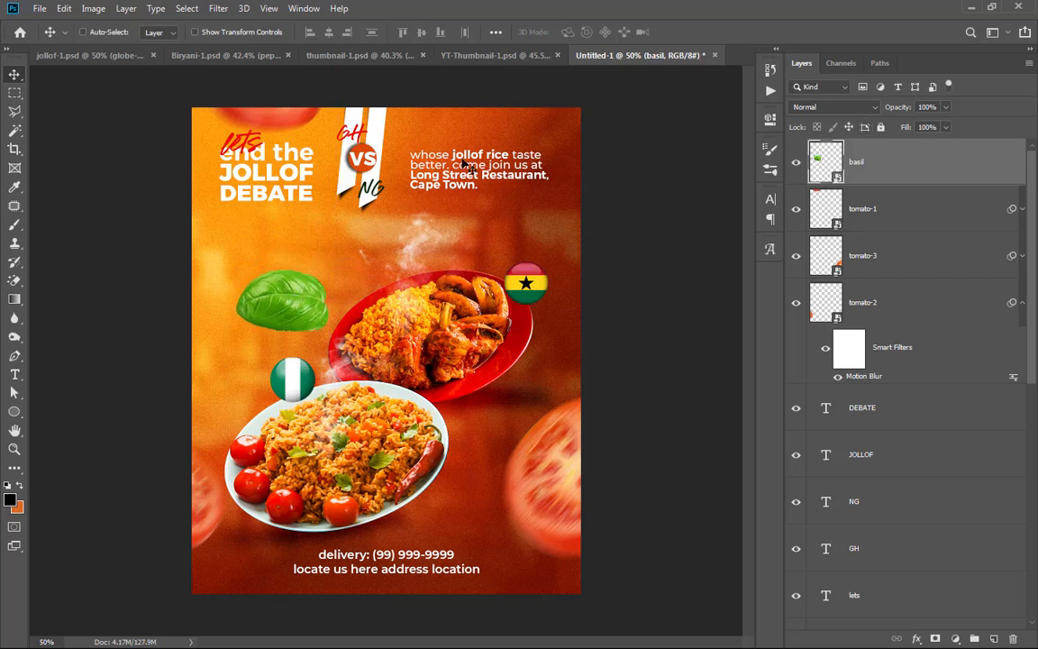
Step: Duplicate the "lets" text into the empty area below the headline and change its wording to "jollof rice"
{"action": "left_click", "coordinate": [255, 147], "text": "ctrl"}
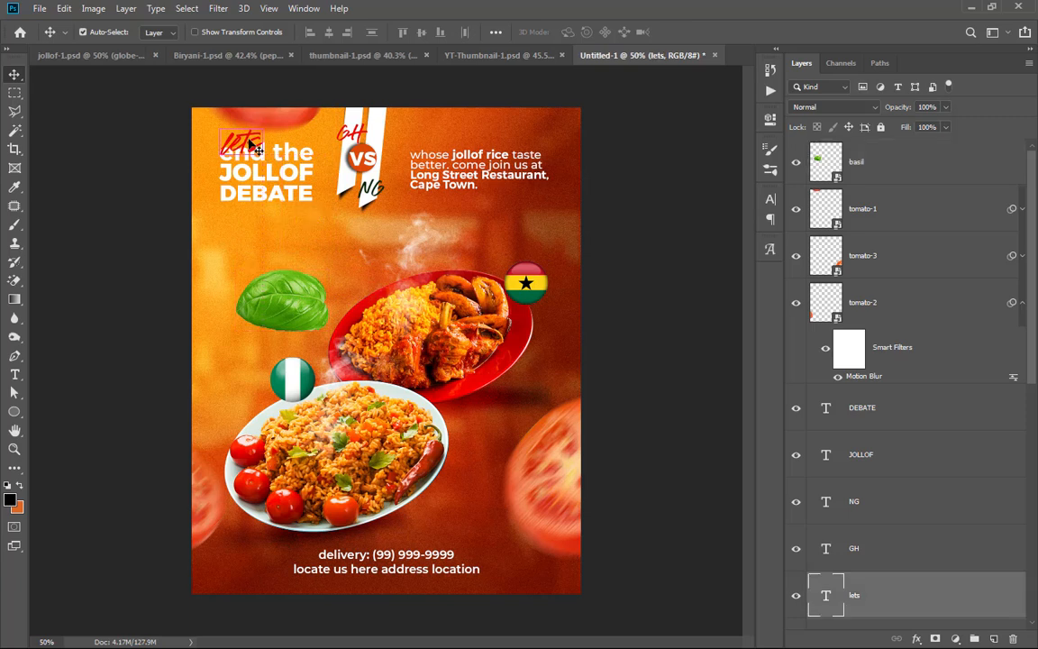
{"action": "left_click_drag", "start_coordinate": [255, 147], "coordinate": [260, 240], "text": "alt"}
{"action": "key", "text": "t"}
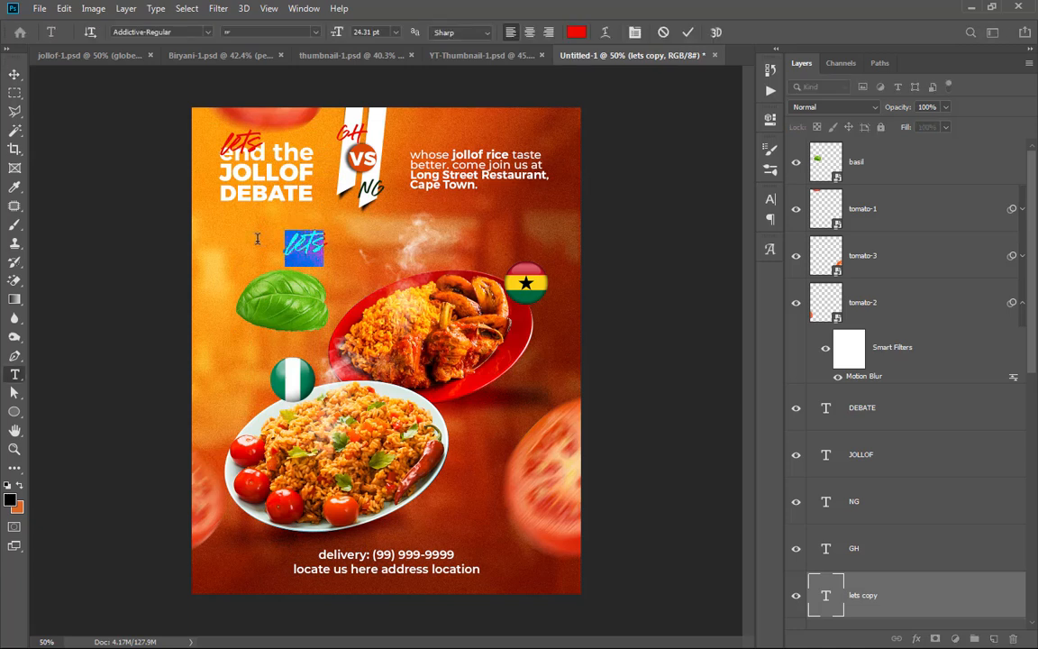
{"action": "type", "text": "jollof"}
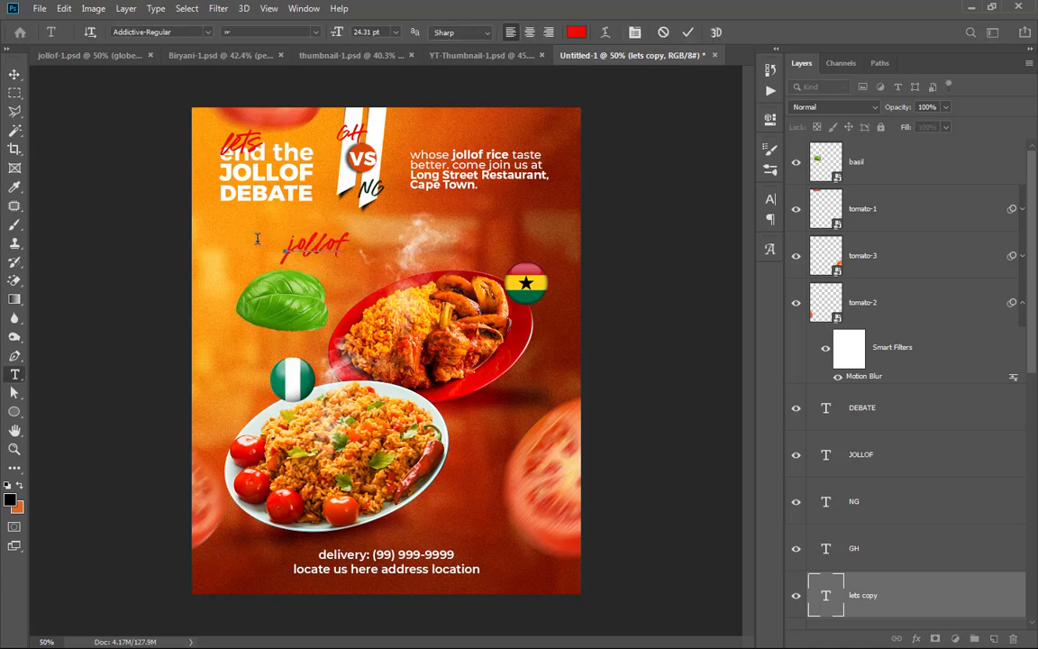
{"action": "type", "text": " rice"}
Step: Try the light orange fd9f0b, sampled from the flyer background, as the colour of the "jollof rice" script text
{"action": "key", "text": "ctrl+a"}
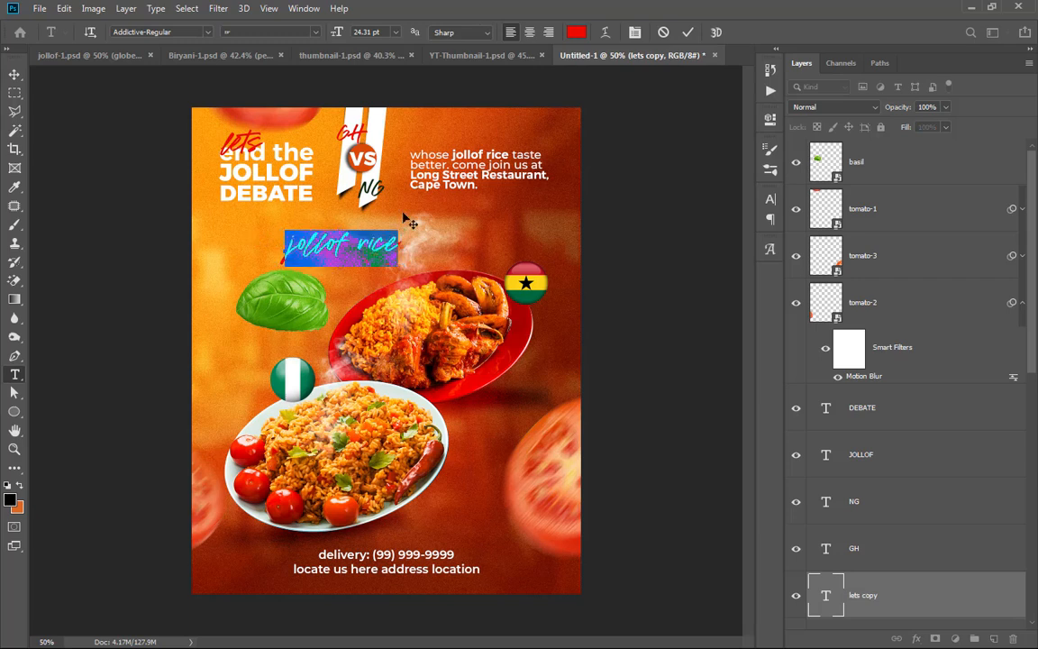
{"action": "left_click", "coordinate": [581, 38]}
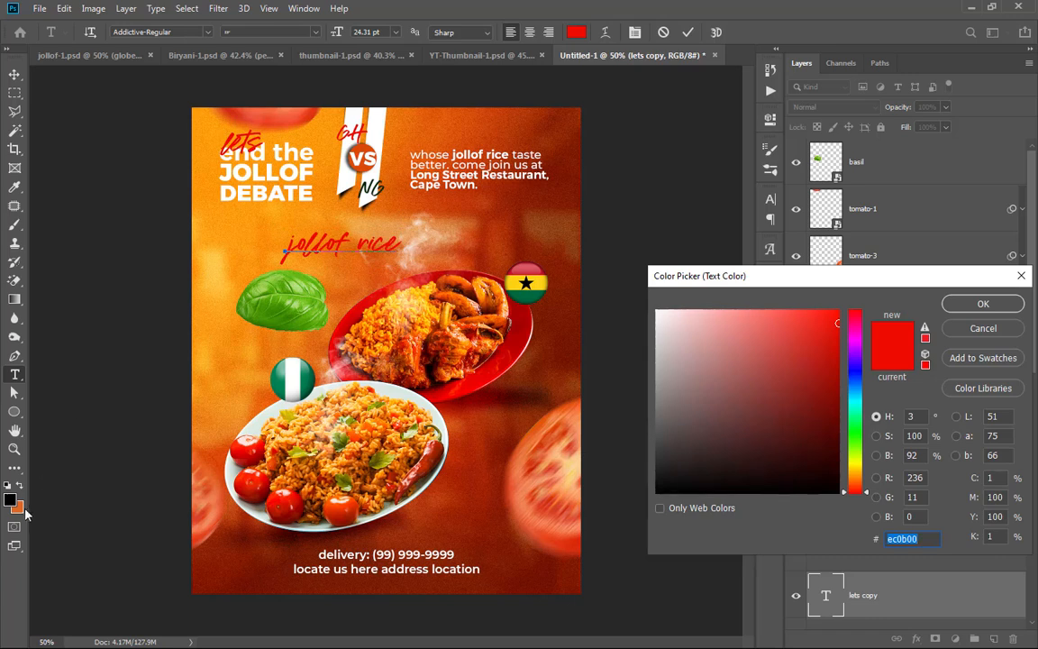
{"action": "left_click", "coordinate": [23, 510]}
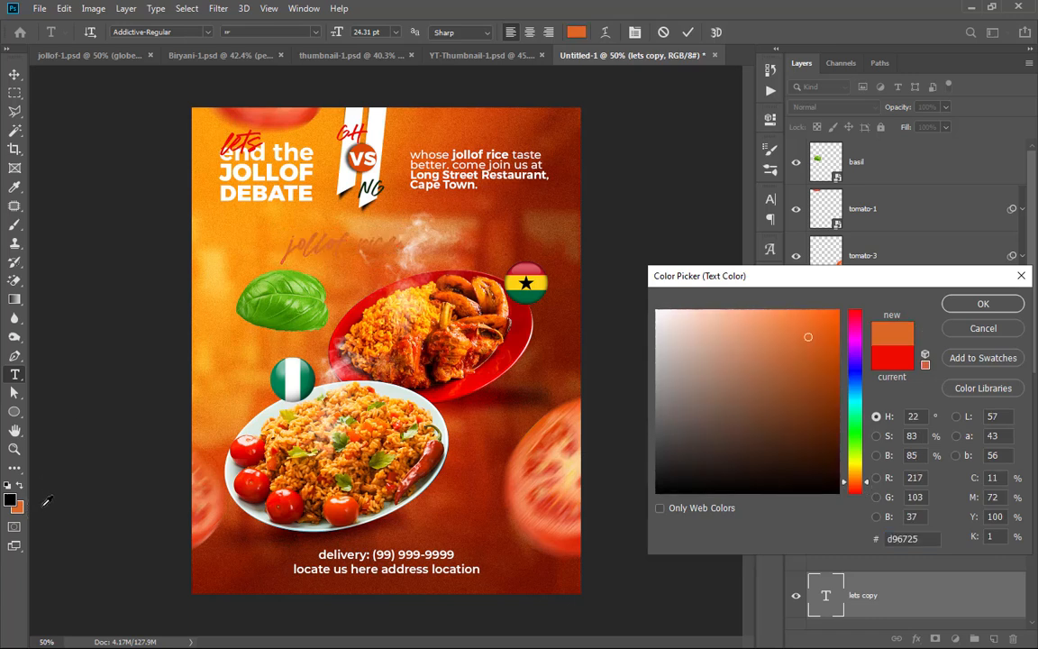
{"action": "left_click", "coordinate": [208, 180]}
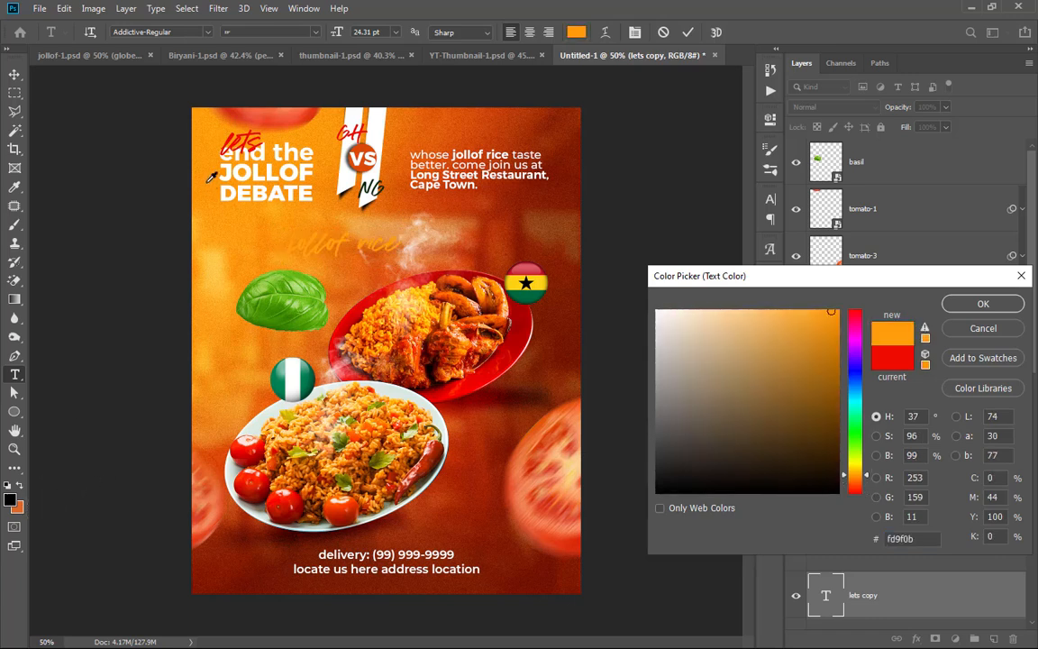
{"action": "left_click", "coordinate": [992, 308]}
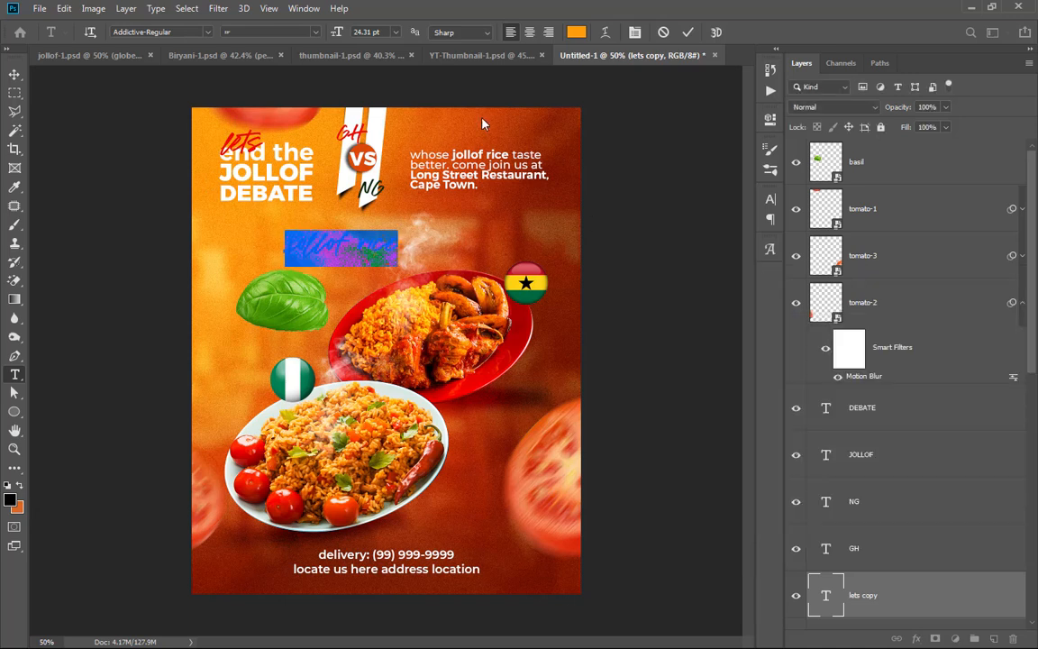
{"action": "left_click", "coordinate": [688, 33]}
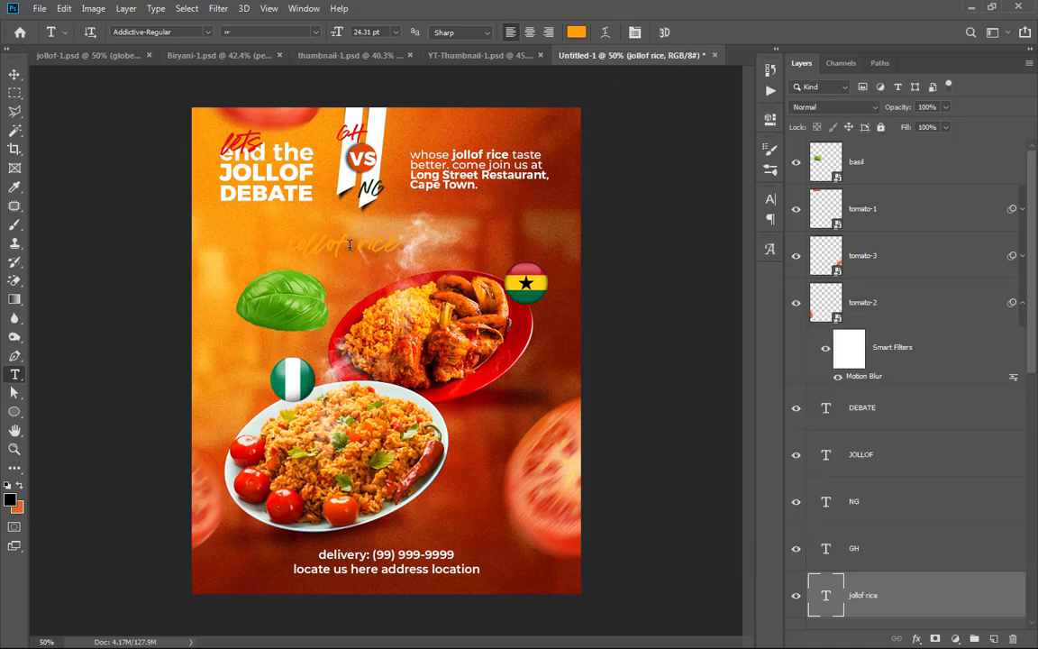
Step: Recolour the "jollof rice" script text to the darker orange d96725
{"action": "left_click", "coordinate": [352, 244]}
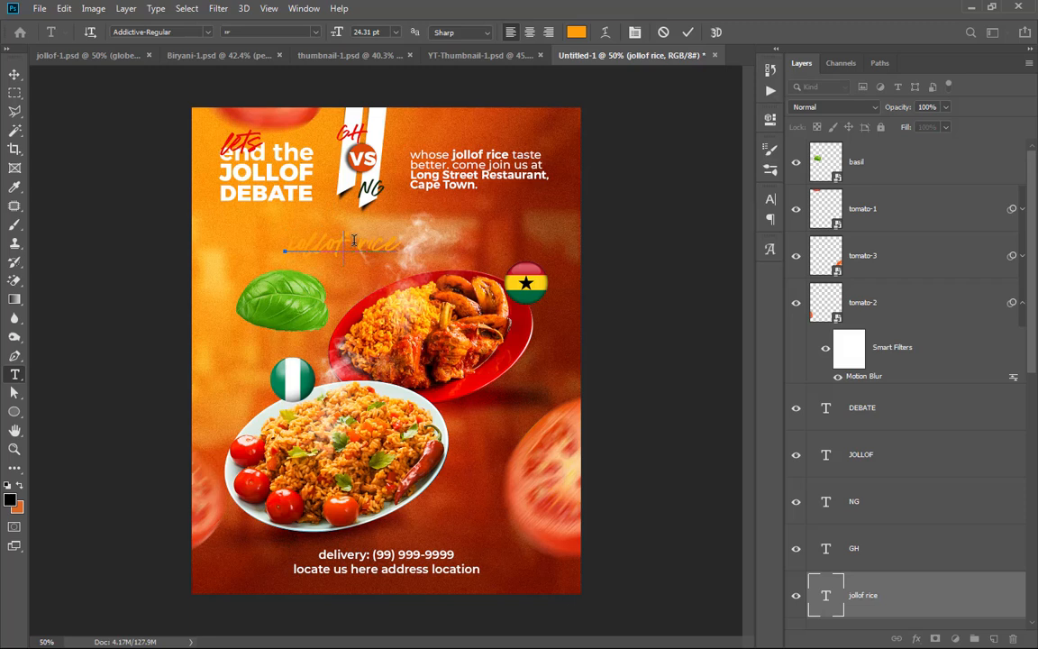
{"action": "key", "text": "ctrl+a"}
{"action": "left_click", "coordinate": [576, 32]}
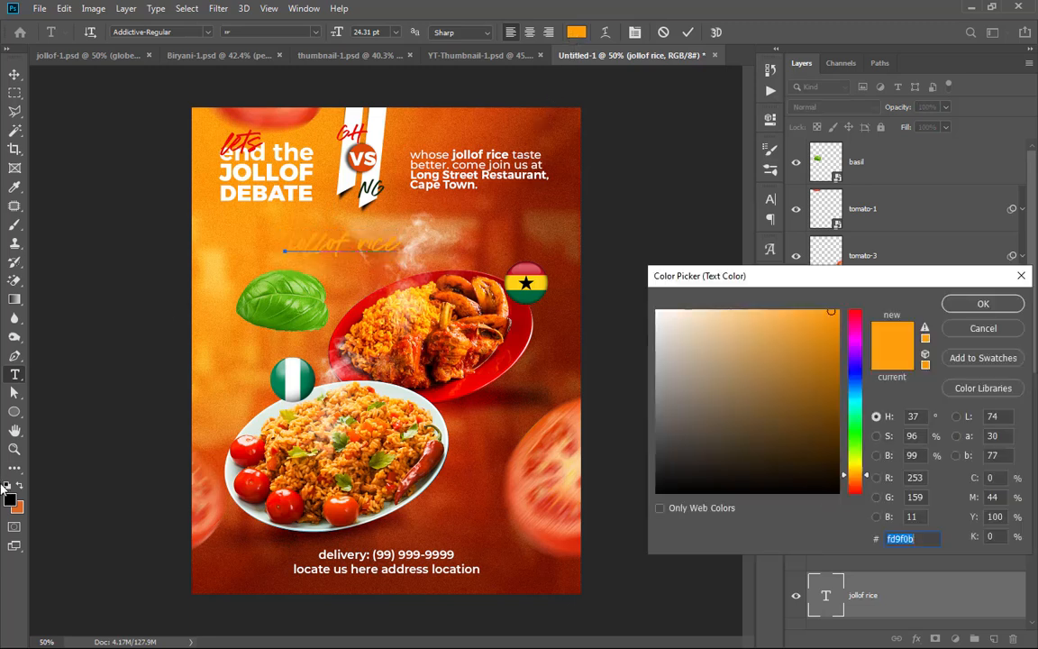
{"action": "left_click", "coordinate": [809, 338]}
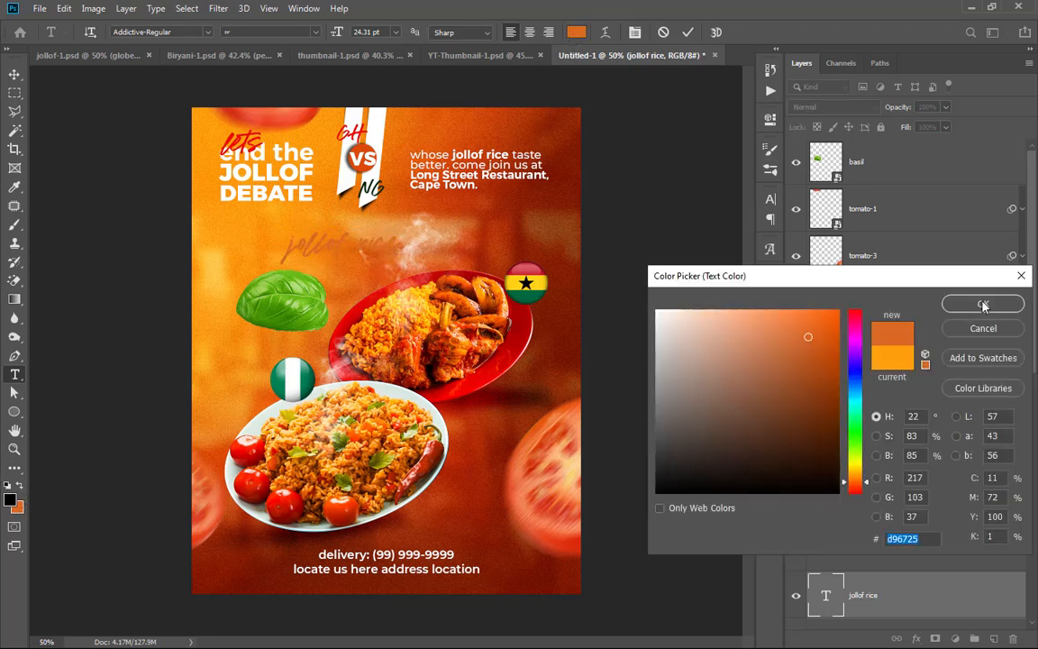
{"action": "left_click", "coordinate": [983, 303]}
{"action": "left_click", "coordinate": [688, 32]}
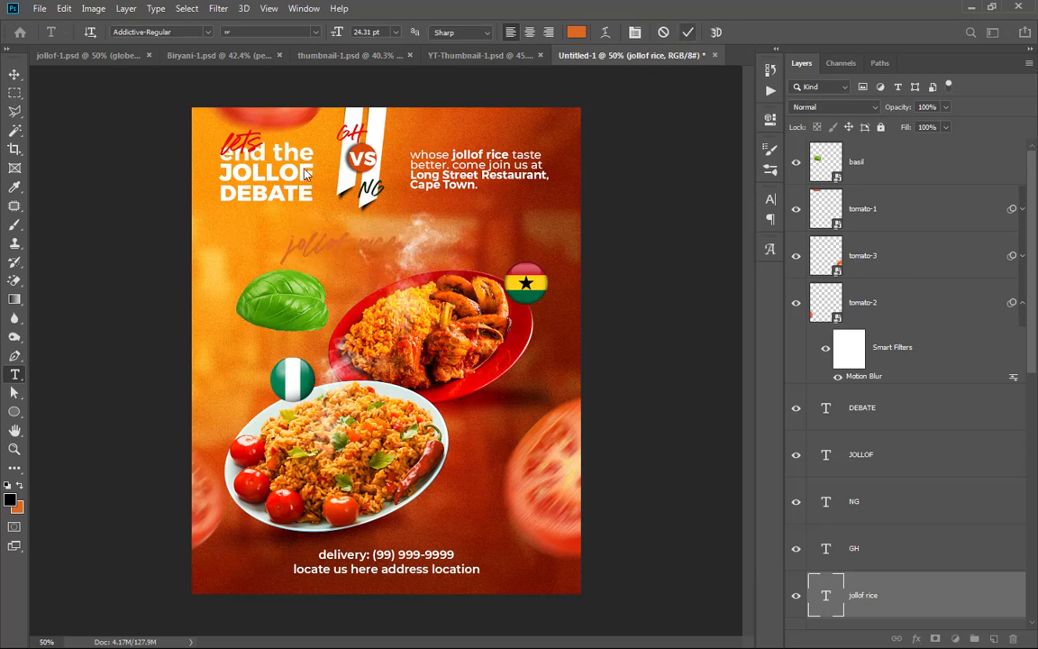
Step: Enlarge the "jollof rice" script text to about 269%, tilt it -5.99°, and place it across the flyer above the plates
{"action": "left_click", "coordinate": [14, 74]}
{"action": "key", "text": "ctrl+t"}
{"action": "left_click_drag", "start_coordinate": [401, 231], "coordinate": [526, 193]}
{"action": "left_click_drag", "start_coordinate": [338, 227], "coordinate": [329, 248]}
{"action": "left_click_drag", "start_coordinate": [542, 207], "coordinate": [539, 168]}
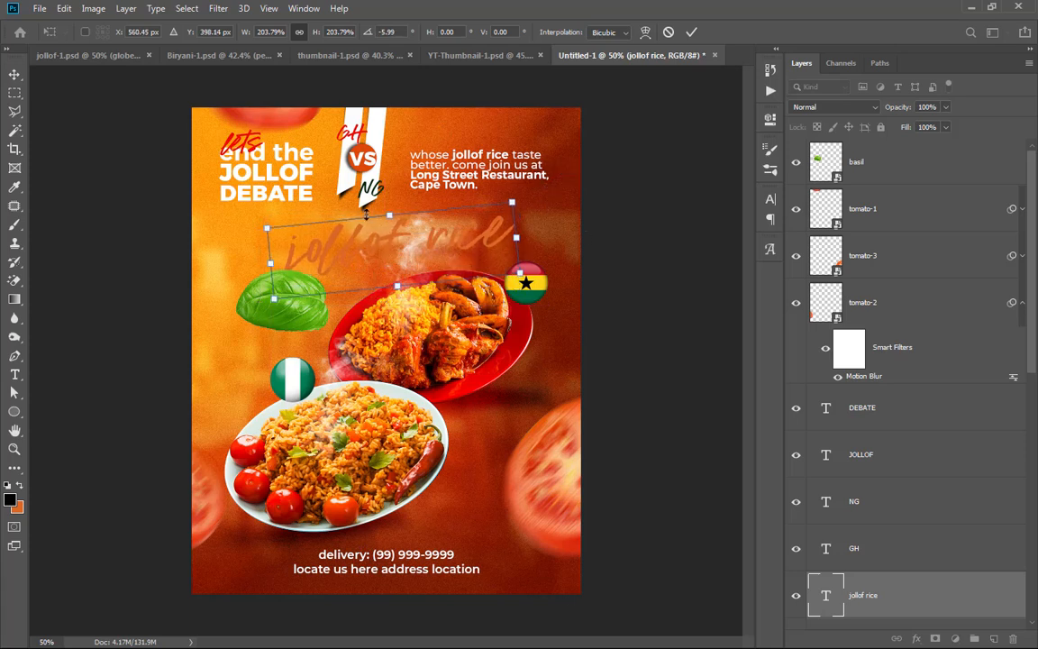
{"action": "left_click_drag", "start_coordinate": [265, 224], "coordinate": [210, 214]}
{"action": "left_click_drag", "start_coordinate": [433, 227], "coordinate": [435, 253]}
{"action": "left_click_drag", "start_coordinate": [213, 244], "coordinate": [204, 239]}
{"action": "left_click_drag", "start_coordinate": [513, 208], "coordinate": [529, 202]}
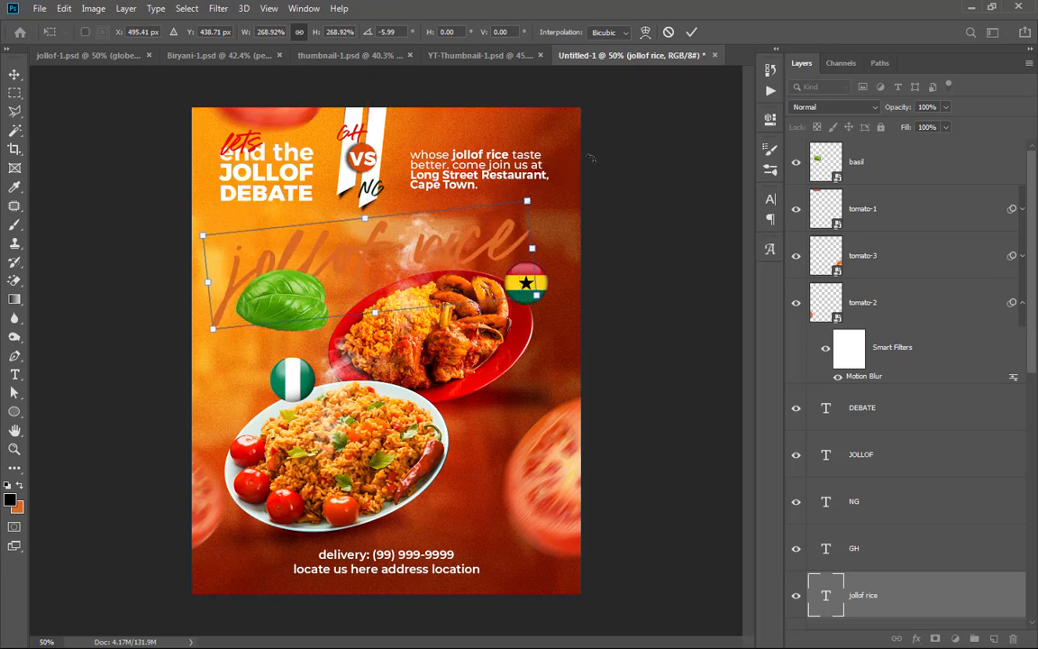
{"action": "left_click", "coordinate": [694, 34]}
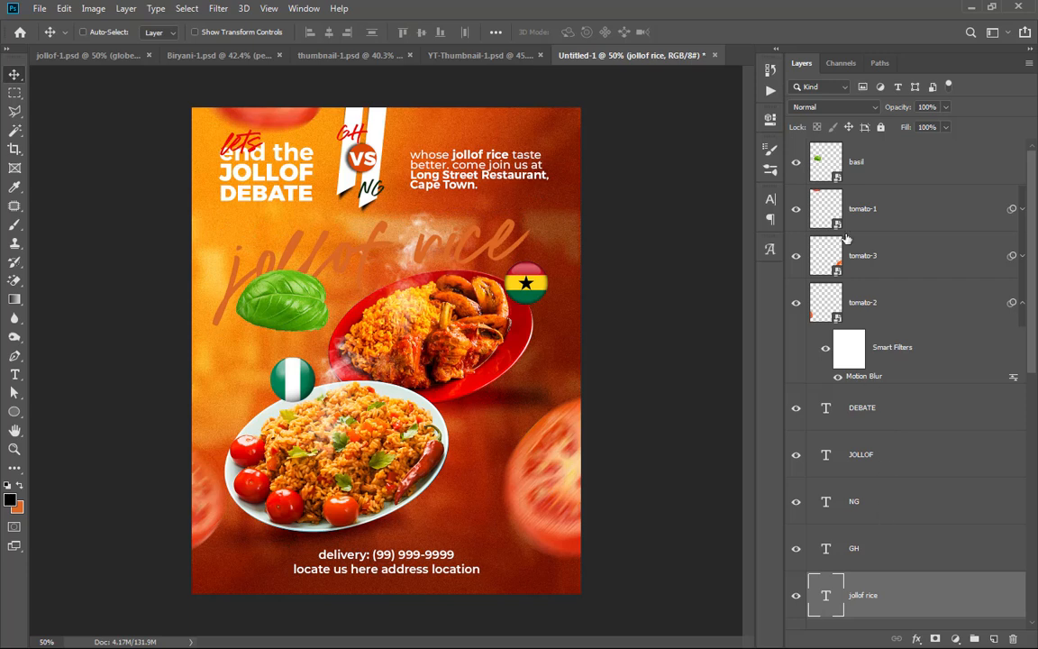
Step: Move the "jollof rice" text layer down the stack into the BG group, above Color Fill 2
{"action": "scroll", "coordinate": [883, 451], "scroll_direction": "down", "scroll_amount": 5}
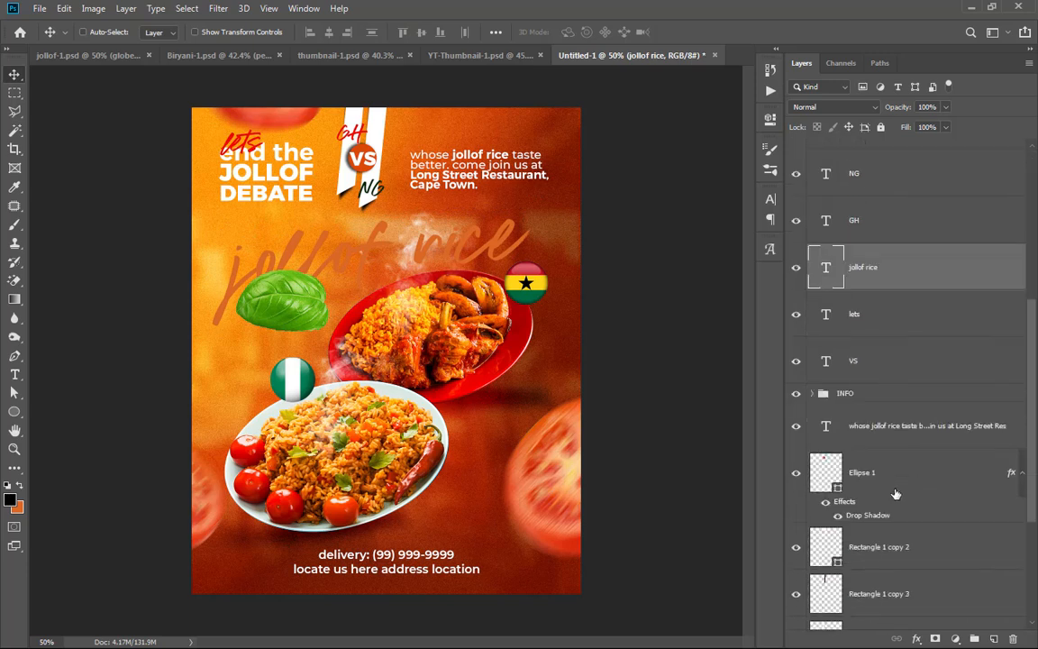
{"action": "left_click_drag", "start_coordinate": [868, 277], "coordinate": [834, 575]}
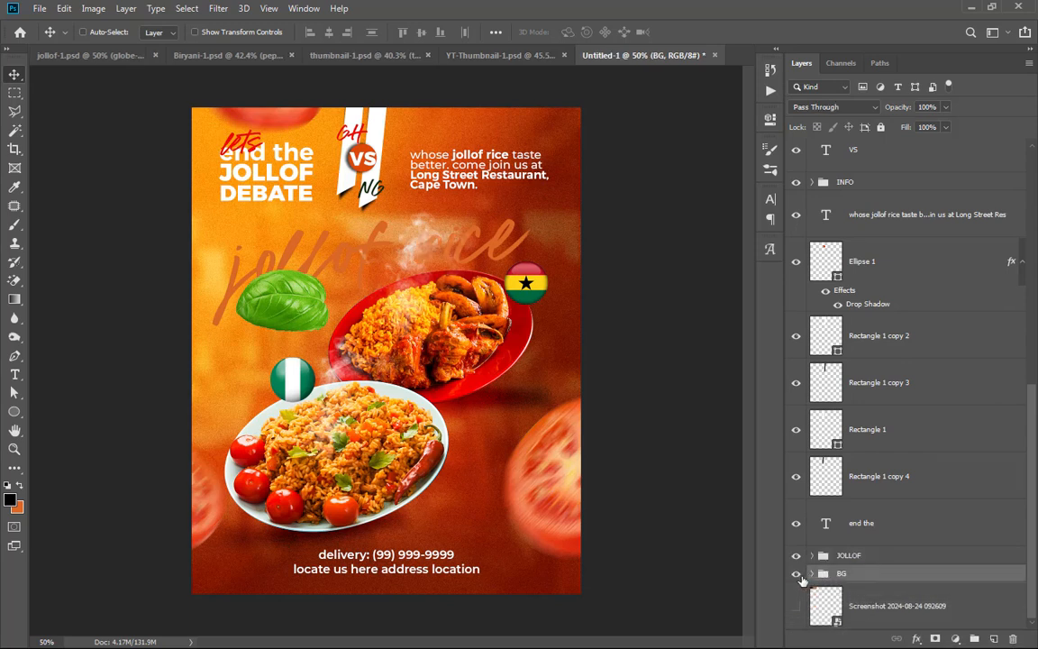
{"action": "left_click", "coordinate": [811, 573]}
{"action": "scroll", "coordinate": [895, 515], "scroll_direction": "down", "scroll_amount": 2}
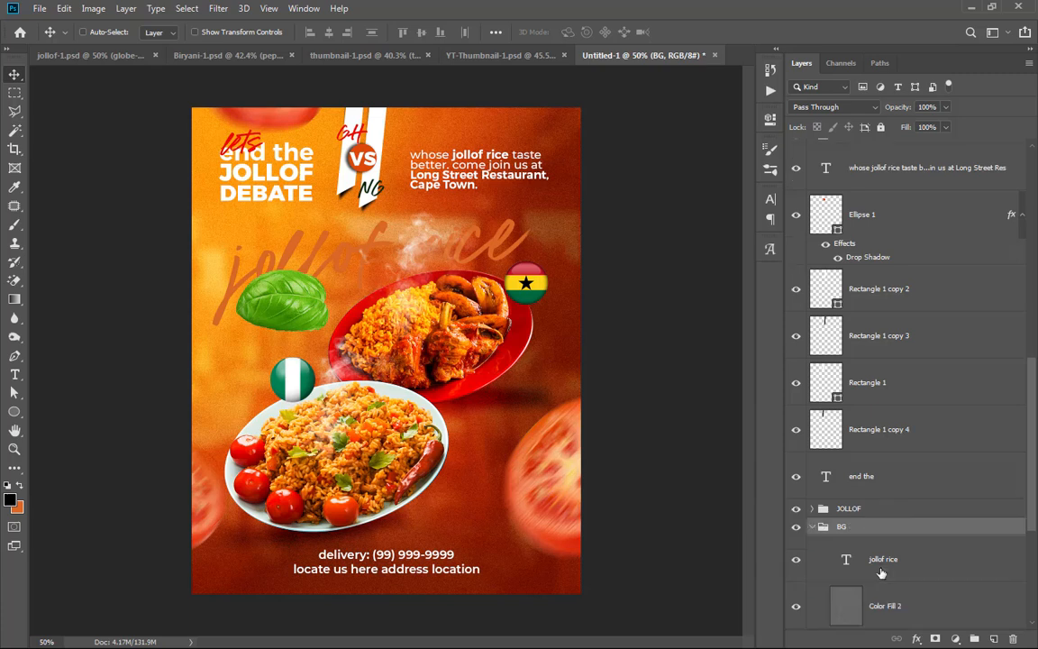
Step: Set the blend mode of the "jollof rice" script text layer to Color Burn
{"action": "left_click", "coordinate": [895, 514]}
{"action": "left_click", "coordinate": [836, 106]}
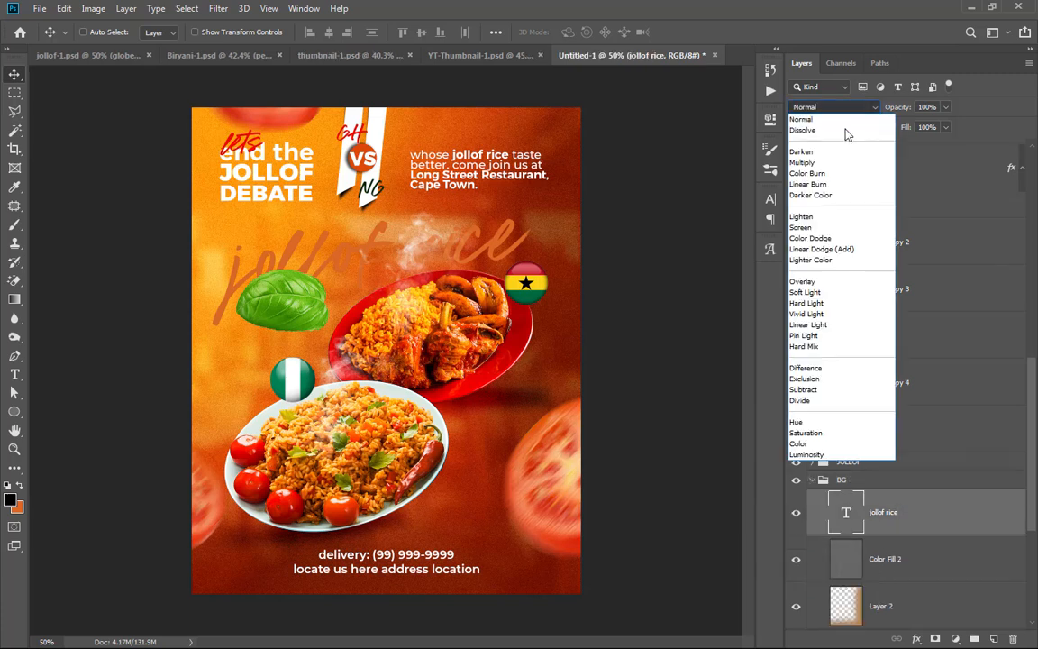
{"action": "left_click", "coordinate": [826, 173]}
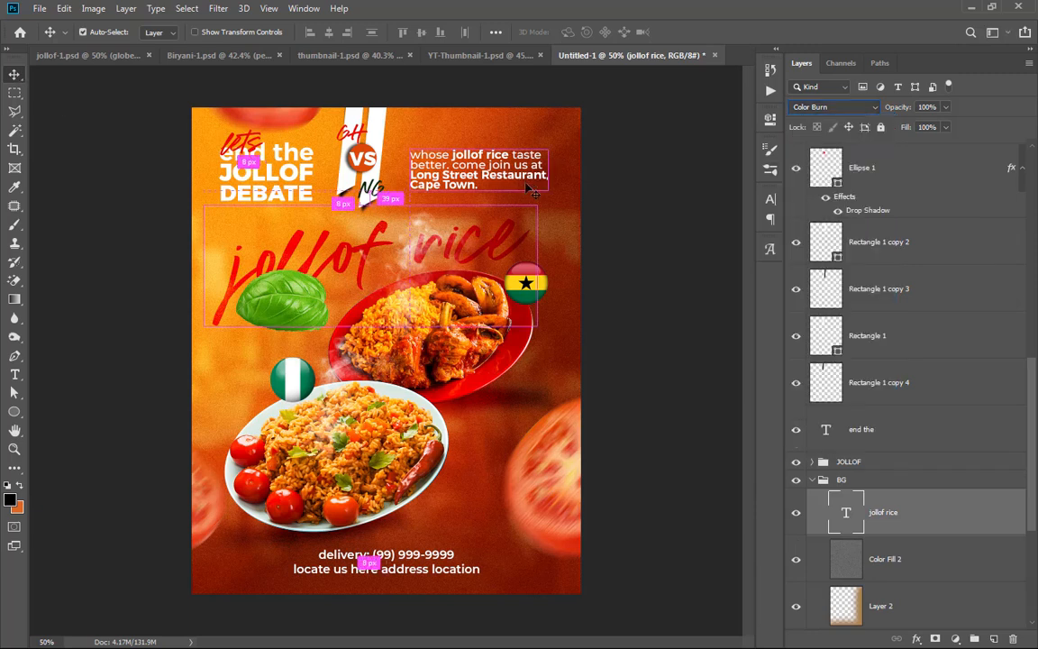
Step: Enlarge the "jollof rice" script text slightly so it spans almost the full width of the flyer
{"action": "key", "text": "ctrl+t"}
{"action": "left_click_drag", "start_coordinate": [538, 201], "coordinate": [566, 186]}
{"action": "left_click", "coordinate": [691, 34]}
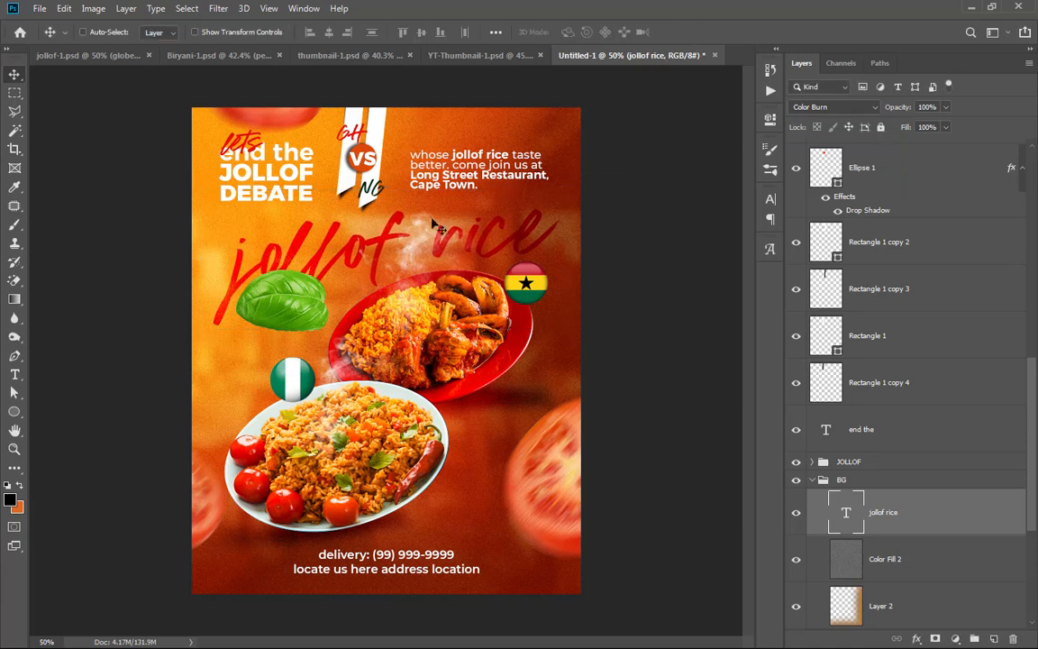
Step: Move the basil leaf up off the script text, and shift the "jollof rice" text down about 52 px behind the plates
{"action": "left_click", "coordinate": [297, 302]}
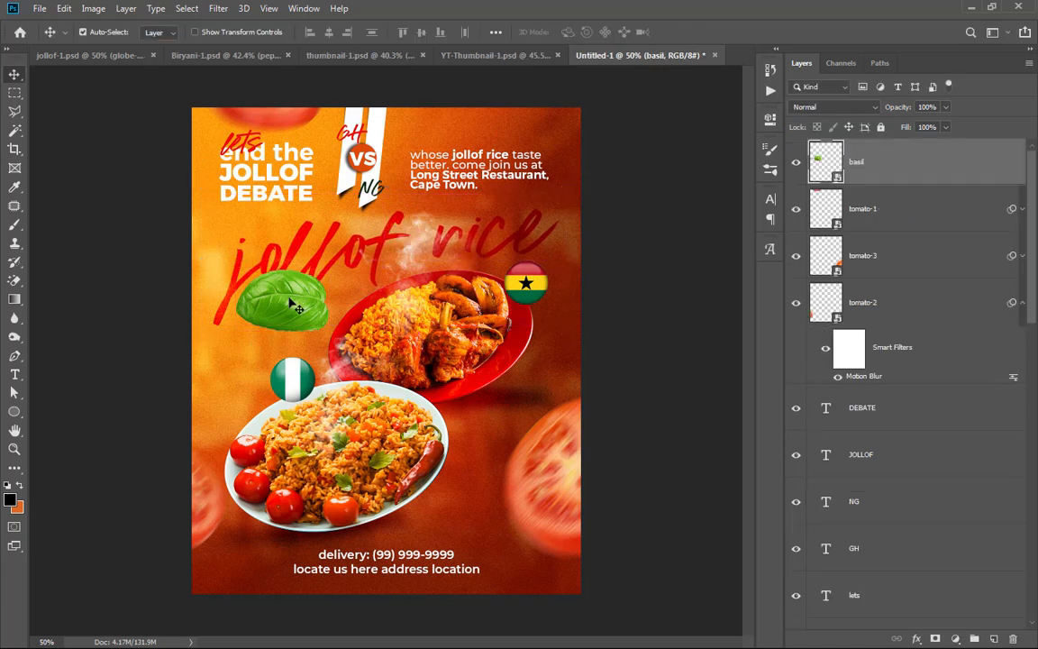
{"action": "left_click_drag", "start_coordinate": [297, 302], "coordinate": [287, 206]}
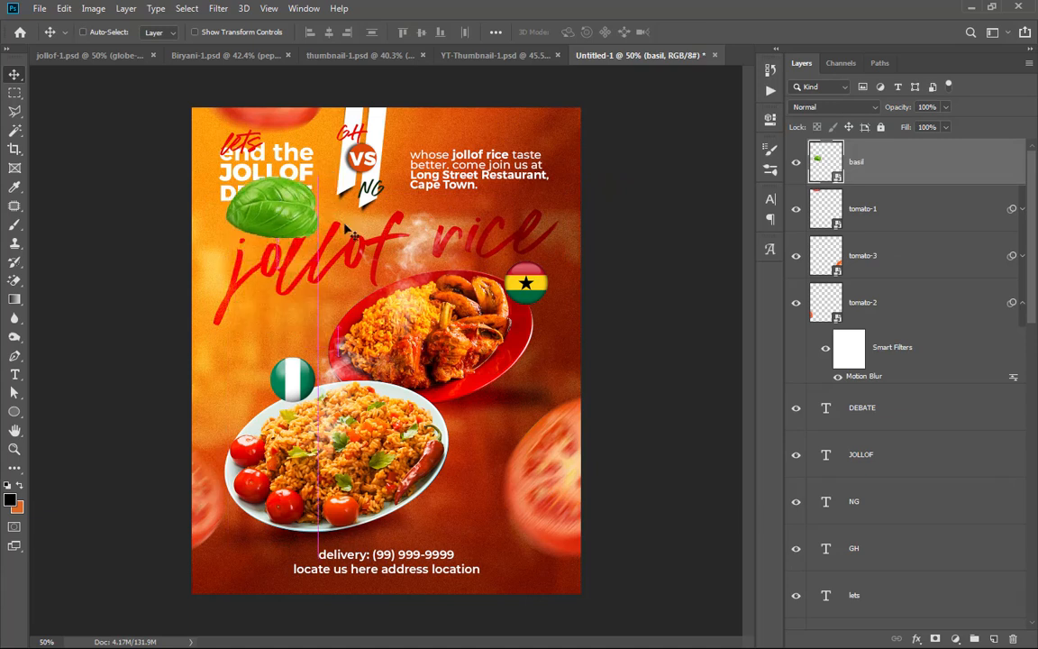
{"action": "left_click", "coordinate": [395, 245]}
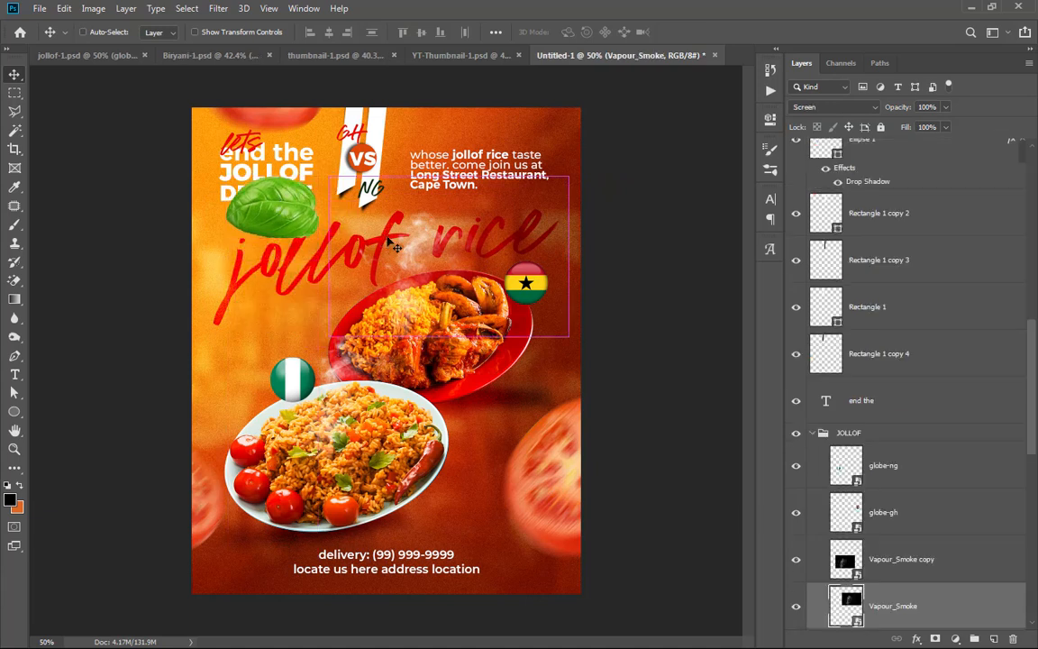
{"action": "left_click", "coordinate": [915, 471]}
{"action": "scroll", "coordinate": [933, 528], "scroll_direction": "down", "scroll_amount": 5}
{"action": "scroll", "coordinate": [901, 558], "scroll_direction": "down", "scroll_amount": 1}
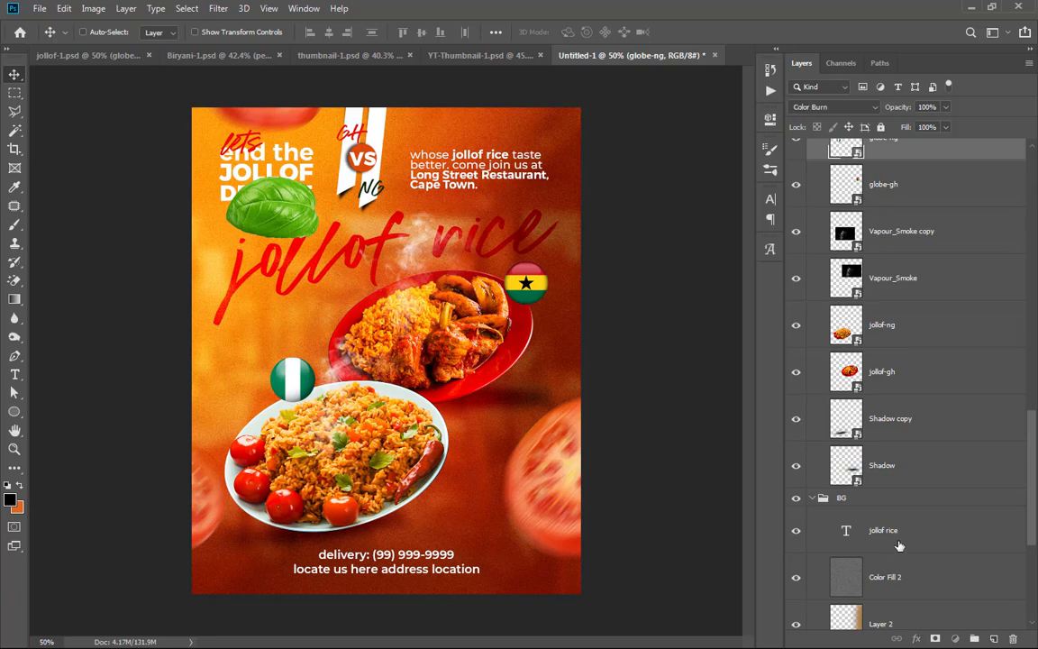
{"action": "left_click", "coordinate": [879, 532]}
{"action": "left_click_drag", "start_coordinate": [371, 252], "coordinate": [369, 270]}
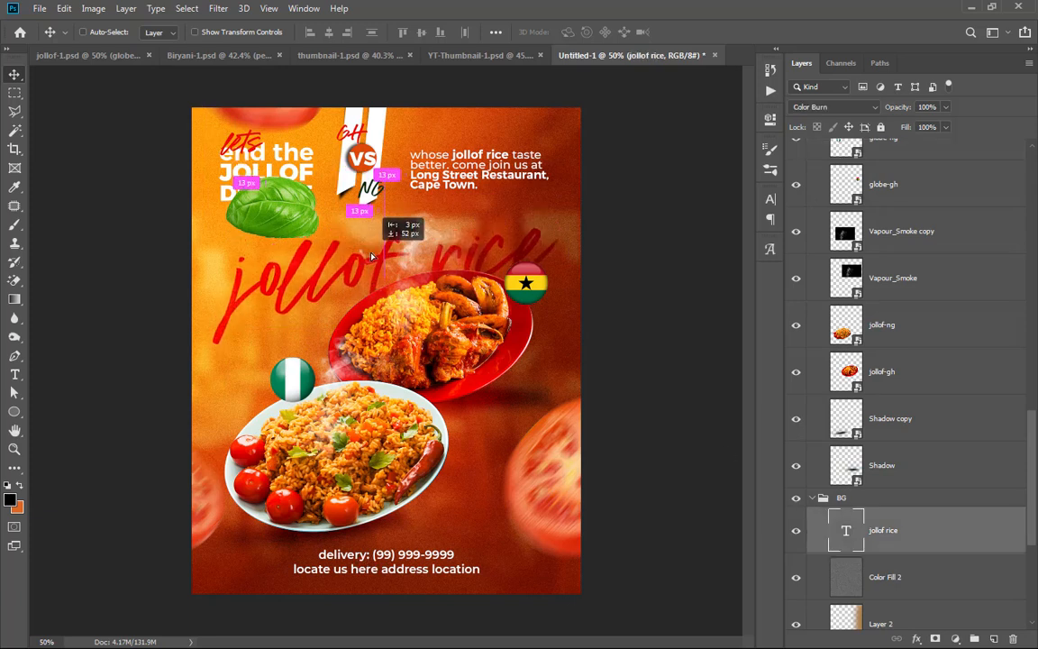
Step: Shrink the basil leaf to 34.04% and place it just below the word DEBATE, above the script text
{"action": "key", "text": "ctrl"}
{"action": "left_click", "coordinate": [280, 217], "text": "ctrl"}
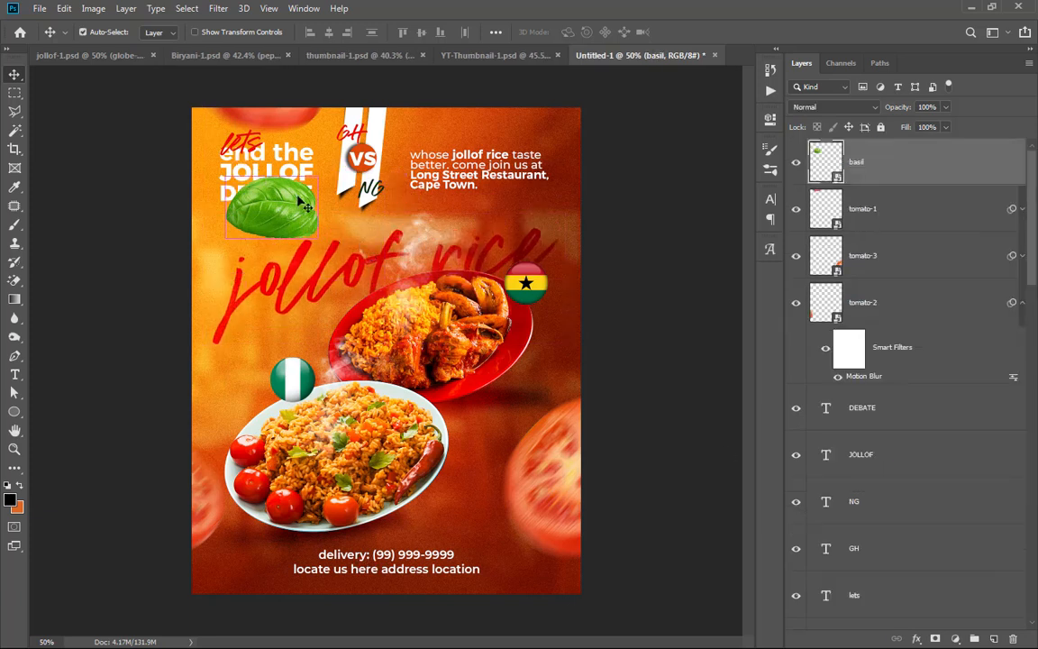
{"action": "key", "text": "ctrl+t"}
{"action": "left_click_drag", "start_coordinate": [317, 181], "coordinate": [273, 232]}
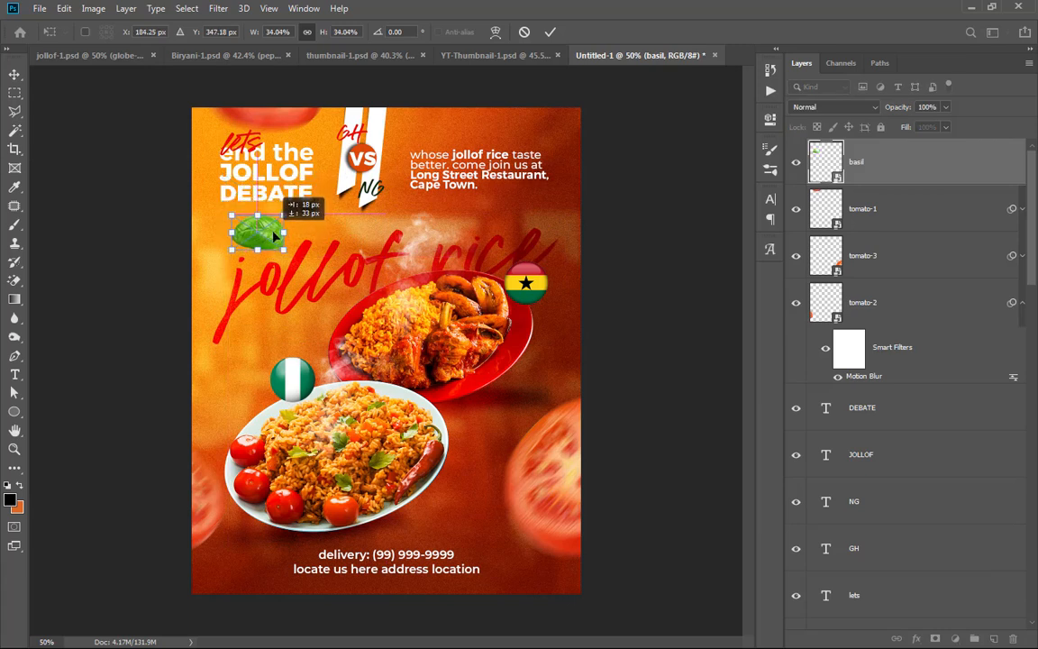
{"action": "left_click", "coordinate": [550, 32]}
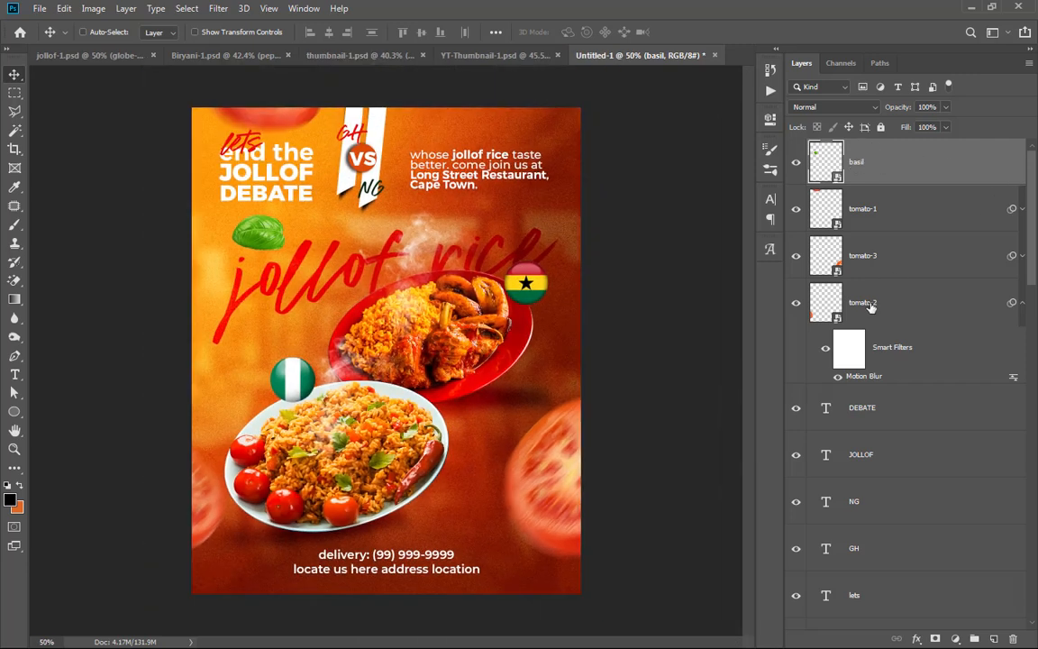
Step: Move the "whose jollof rice taste better" text layer above the INFO group in the layer stack
{"action": "scroll", "coordinate": [865, 361], "scroll_direction": "down", "scroll_amount": 5}
{"action": "scroll", "coordinate": [864, 390], "scroll_direction": "down", "scroll_amount": 2}
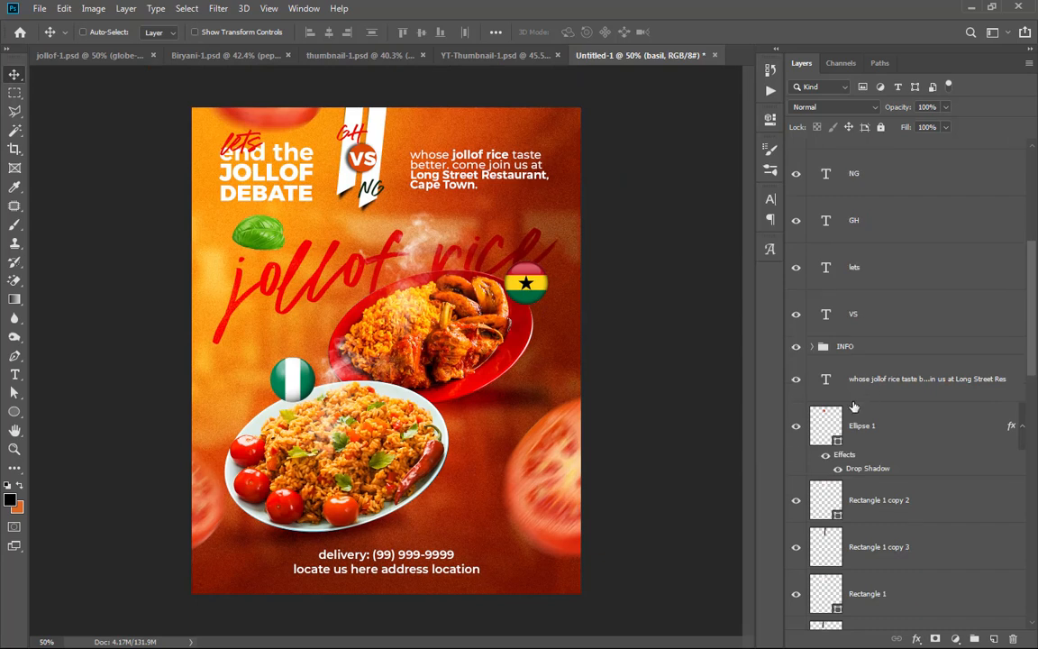
{"action": "left_click", "coordinate": [907, 386]}
{"action": "left_click_drag", "start_coordinate": [908, 386], "coordinate": [904, 339]}
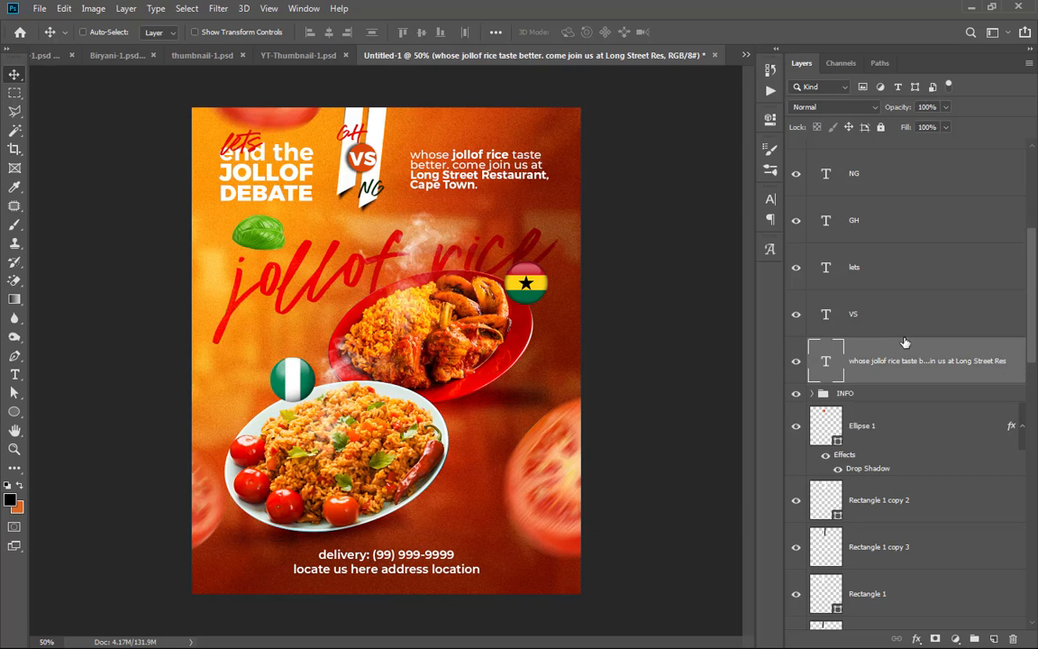
Step: Reorder the layers so the VS text sits directly above Ellipse 1, both beneath the INFO group
{"action": "scroll", "coordinate": [906, 342], "scroll_direction": "up", "scroll_amount": 3}
{"action": "scroll", "coordinate": [875, 456], "scroll_direction": "down", "scroll_amount": 6}
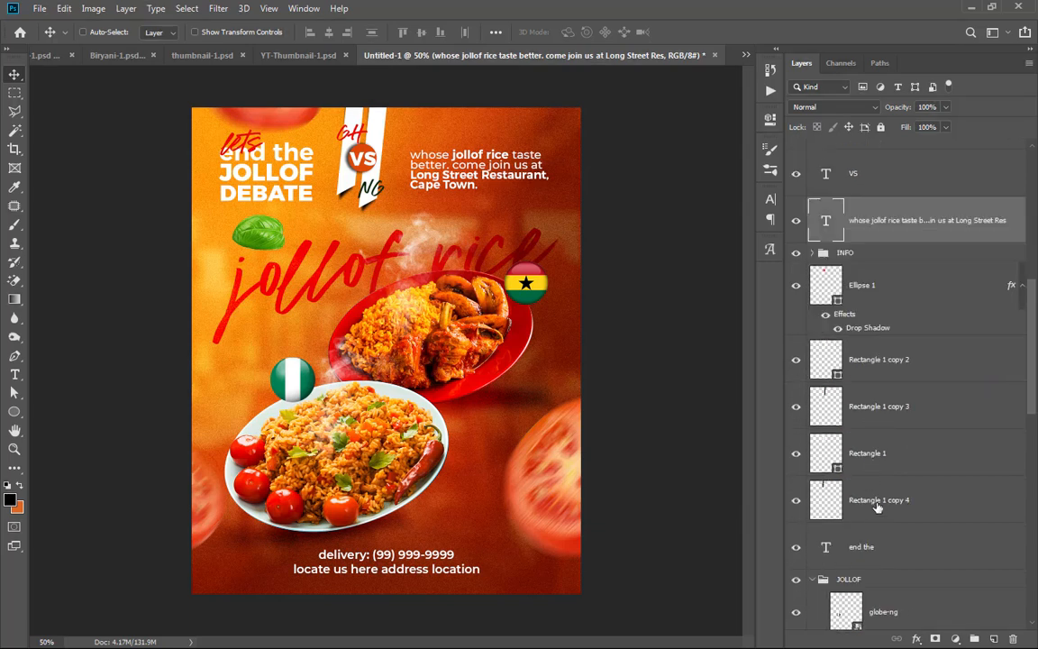
{"action": "left_click", "coordinate": [877, 502]}
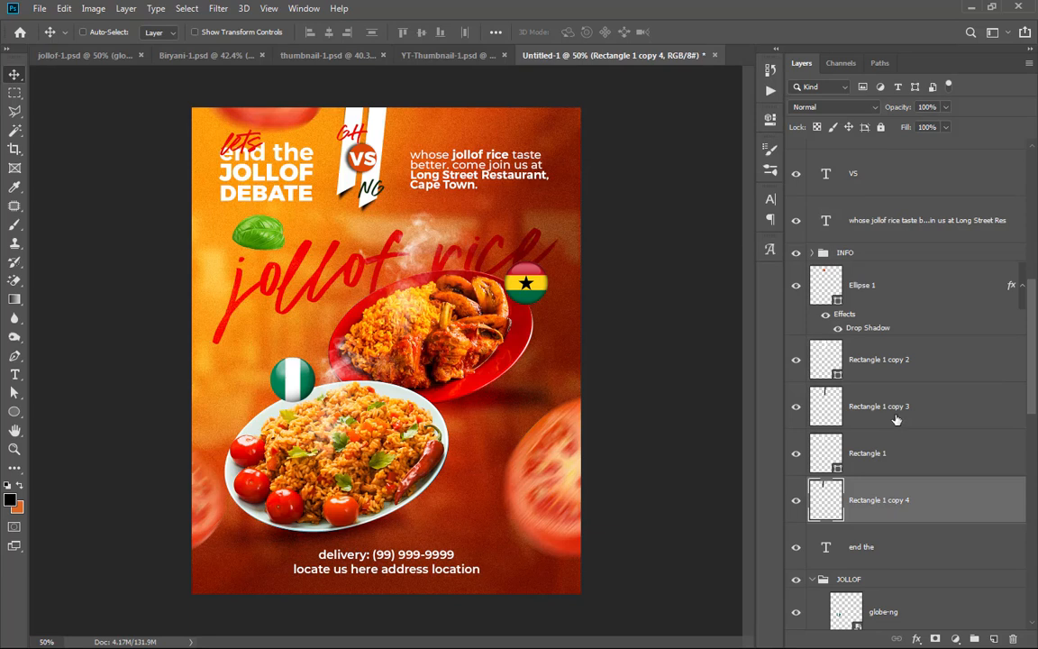
{"action": "left_click", "coordinate": [872, 178]}
{"action": "scroll", "coordinate": [878, 183], "scroll_direction": "up", "scroll_amount": 2}
{"action": "left_click_drag", "start_coordinate": [879, 279], "coordinate": [881, 424]}
{"action": "scroll", "coordinate": [882, 424], "scroll_direction": "down", "scroll_amount": 3}
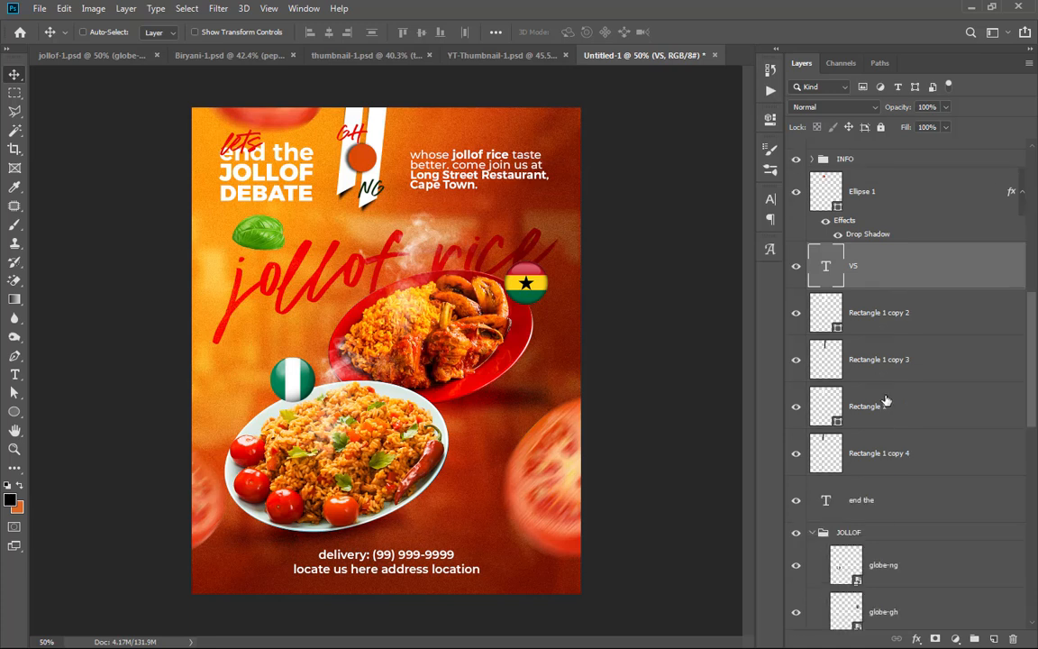
{"action": "scroll", "coordinate": [885, 401], "scroll_direction": "up", "scroll_amount": 2}
{"action": "left_click", "coordinate": [365, 160], "text": "ctrl"}
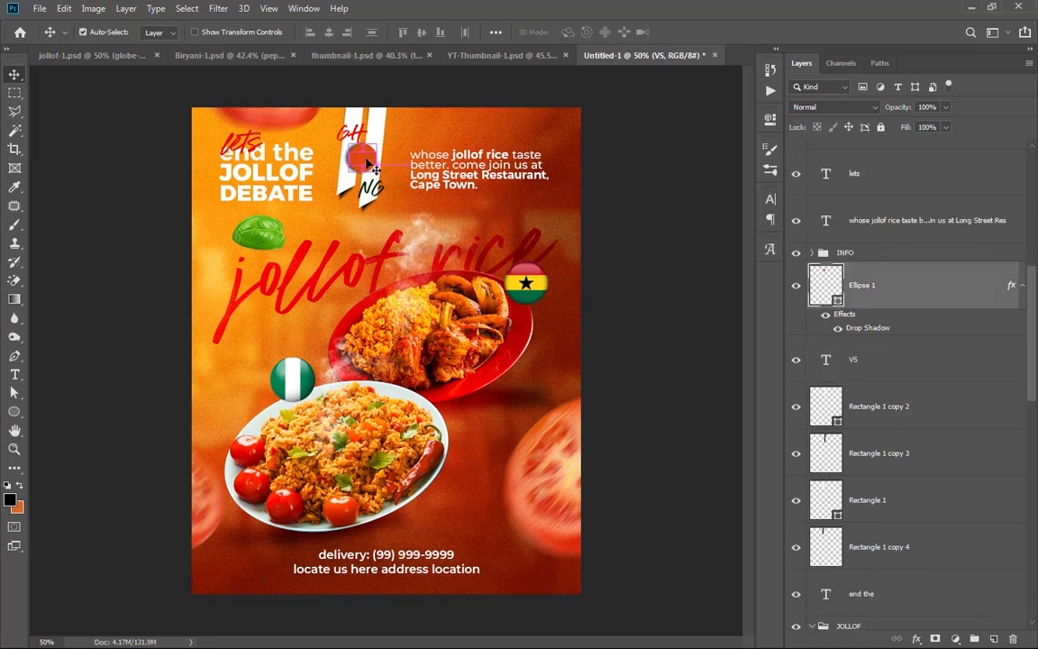
{"action": "left_click_drag", "start_coordinate": [895, 294], "coordinate": [887, 375]}
Step: Group Ellipse 1 with the four Rectangle 1 banner layers, and toggle the group's visibility to check its contents
{"action": "scroll", "coordinate": [917, 407], "scroll_direction": "down", "scroll_amount": 2}
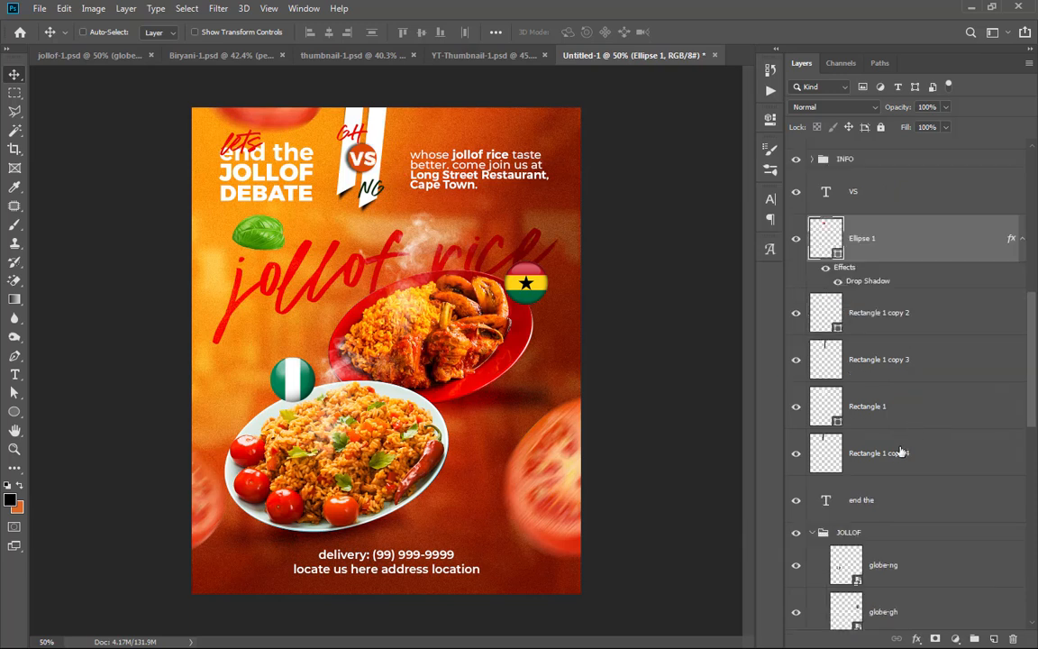
{"action": "left_click", "coordinate": [903, 451], "text": "shift"}
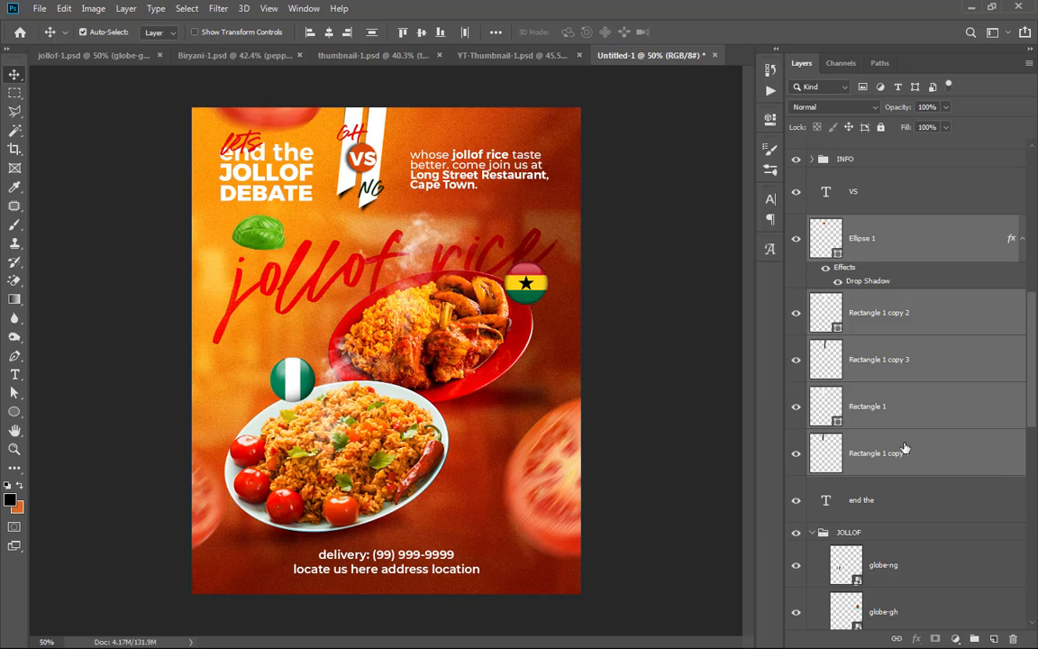
{"action": "key", "text": "ctrl+g"}
{"action": "left_click", "coordinate": [795, 224]}
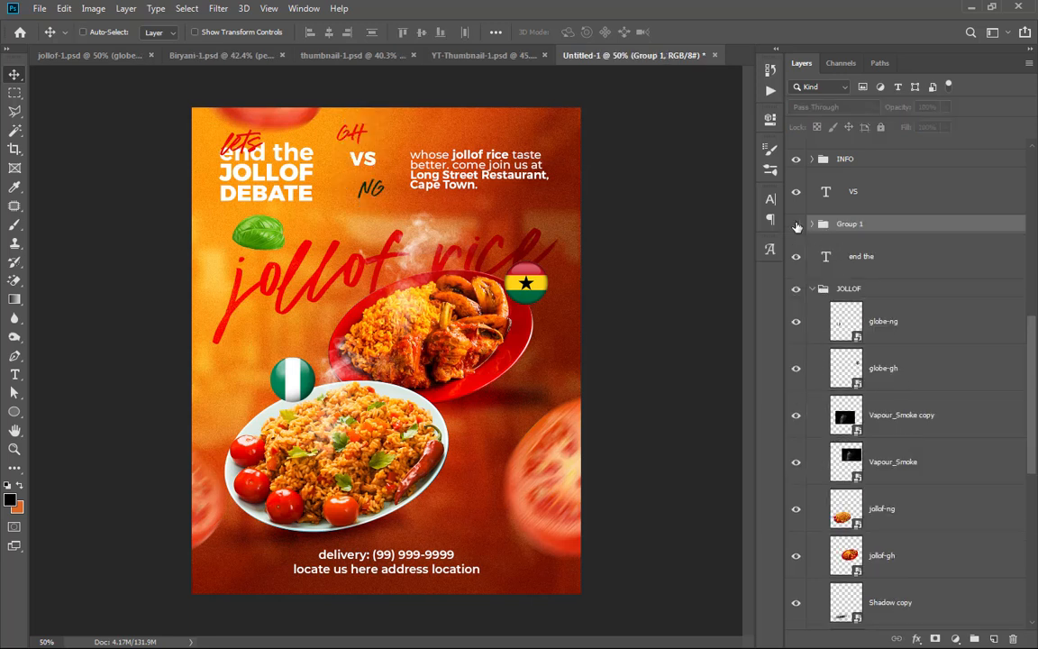
{"action": "left_click", "coordinate": [796, 224]}
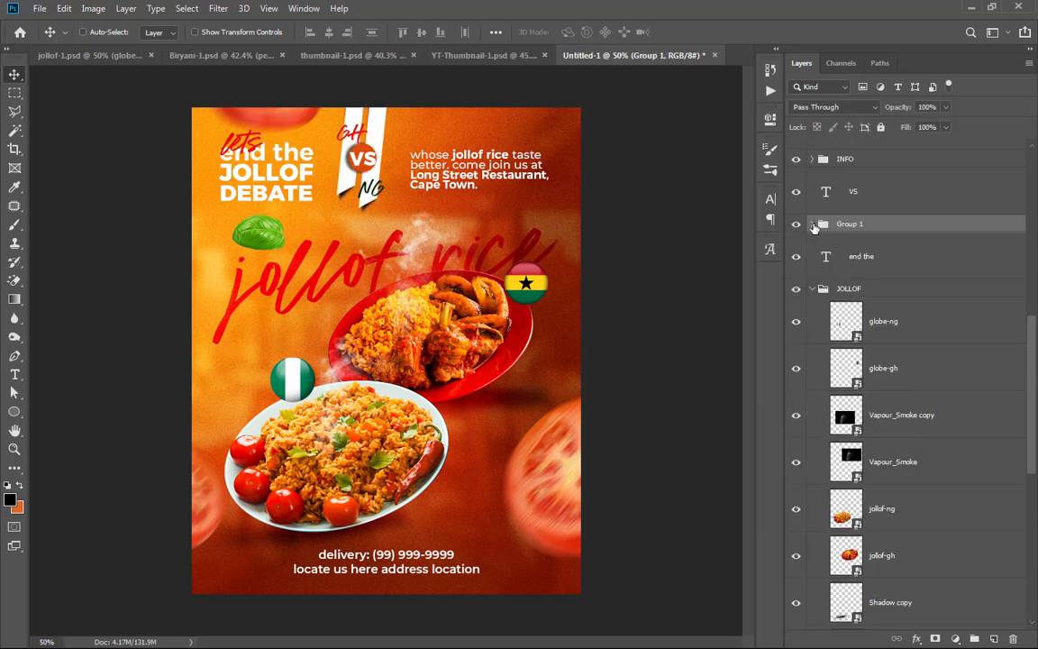
Step: Move the NG and GH text layers into Group 1, above Ellipse 1
{"action": "left_click", "coordinate": [812, 224]}
{"action": "scroll", "coordinate": [880, 246], "scroll_direction": "up", "scroll_amount": 6}
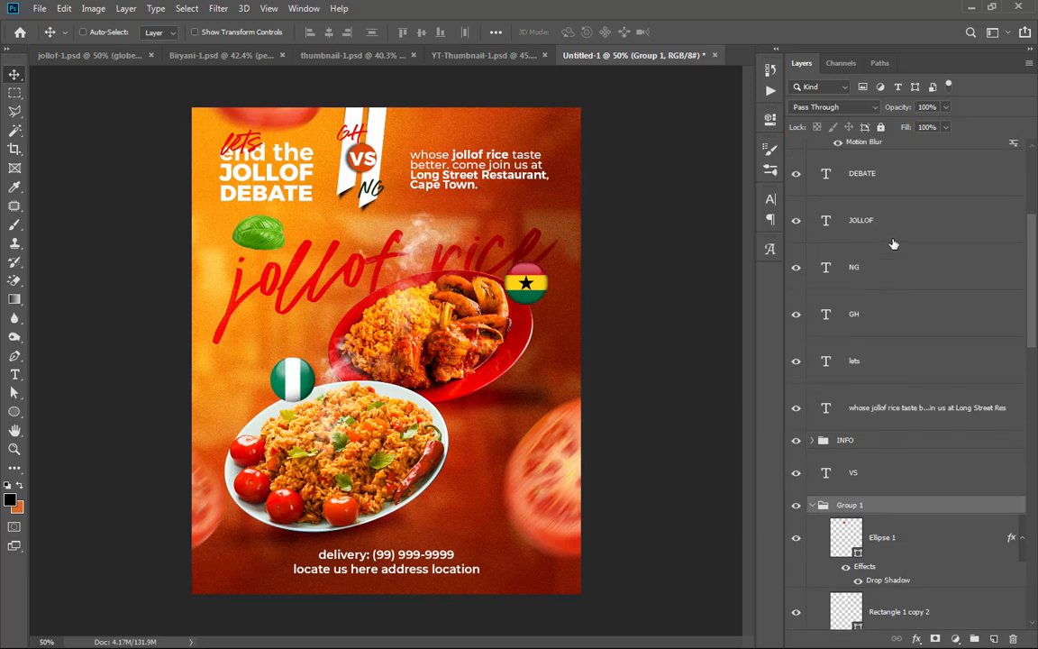
{"action": "left_click", "coordinate": [873, 279]}
{"action": "left_click", "coordinate": [827, 317], "text": "shift"}
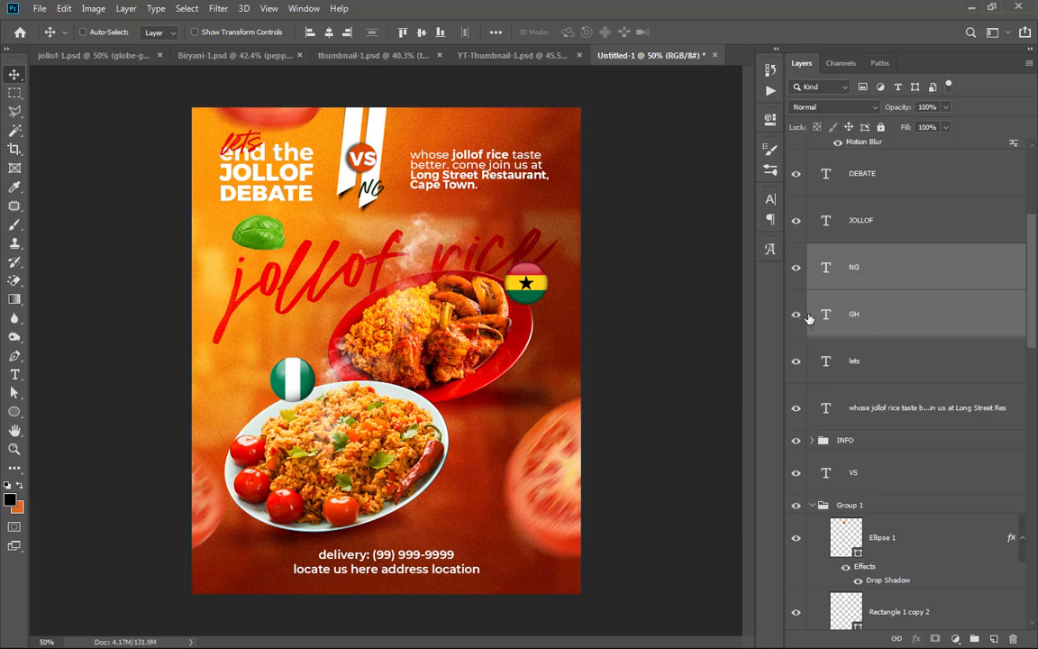
{"action": "scroll", "coordinate": [873, 318], "scroll_direction": "down", "scroll_amount": 2}
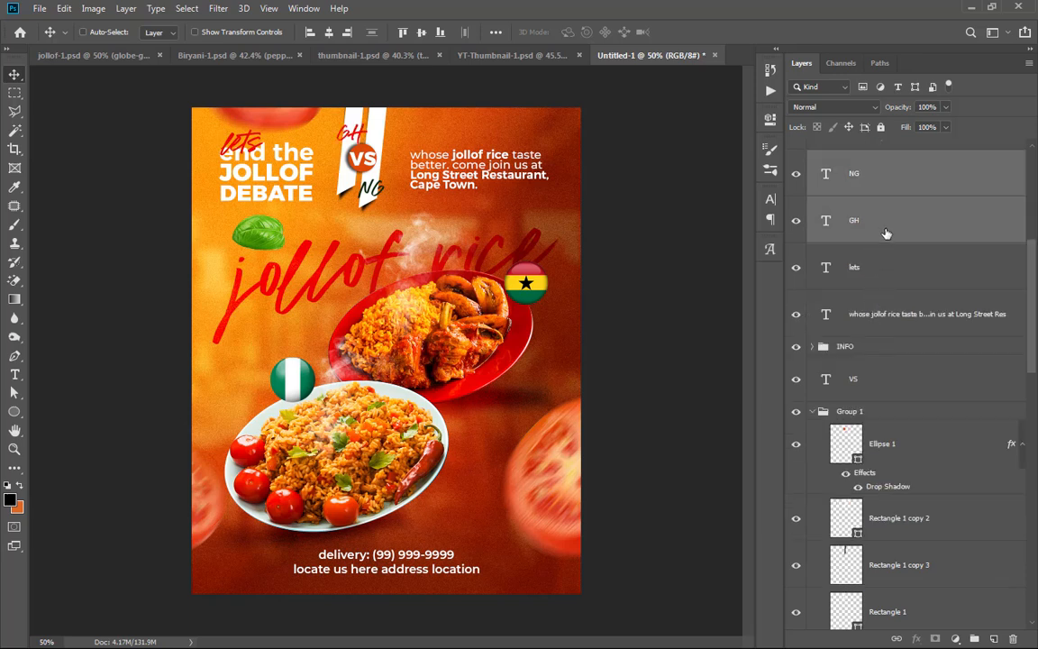
{"action": "left_click_drag", "start_coordinate": [887, 235], "coordinate": [854, 410]}
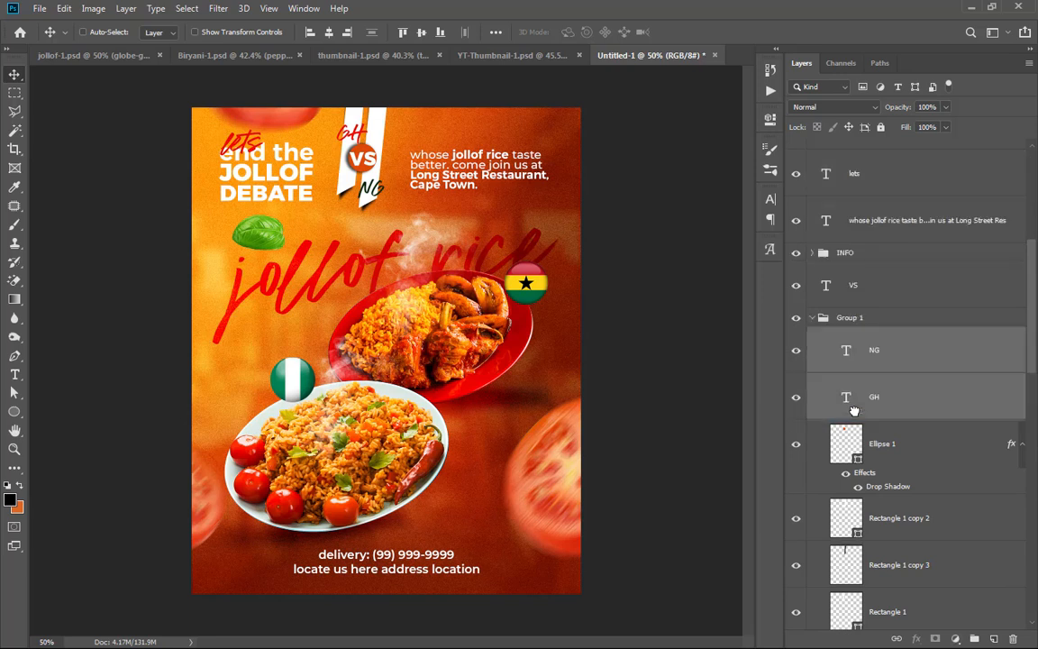
Step: Check the contents of Group 1 by toggling its visibility, and add the VS text layer to the group
{"action": "left_click", "coordinate": [812, 317]}
{"action": "left_click", "coordinate": [794, 319]}
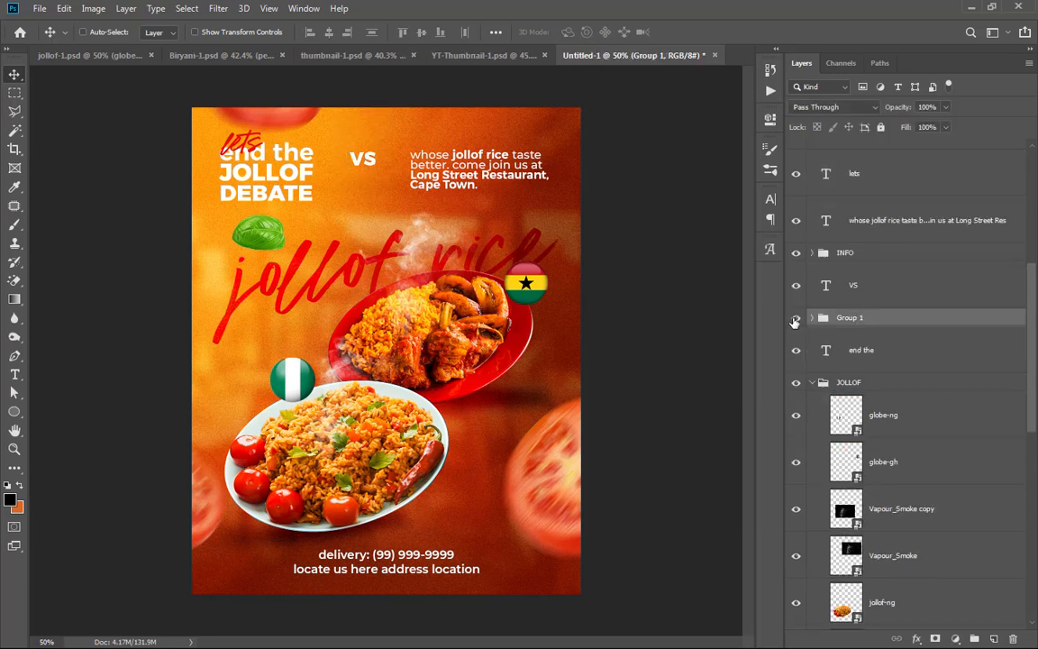
{"action": "left_click", "coordinate": [796, 317]}
{"action": "left_click", "coordinate": [857, 289]}
{"action": "left_click_drag", "start_coordinate": [857, 289], "coordinate": [835, 319]}
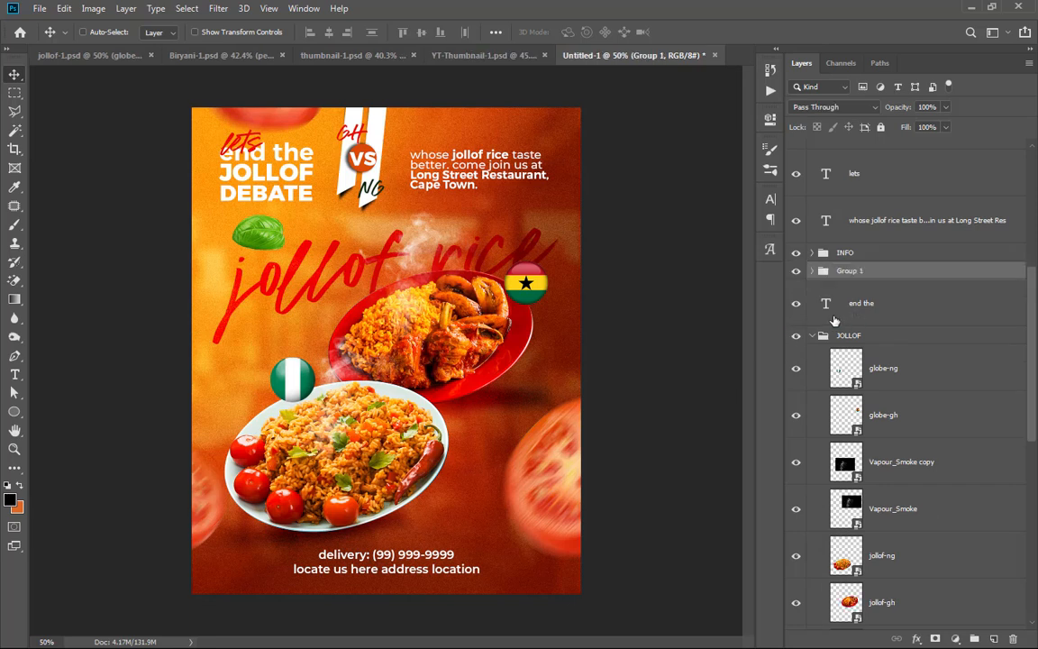
Step: Check the completed emblem group by hiding and showing it, and rename Group 1 to BANNER
{"action": "left_click", "coordinate": [798, 273]}
{"action": "left_click", "coordinate": [797, 272]}
{"action": "type", "text": "BA"}
{"action": "key", "text": "Return"}
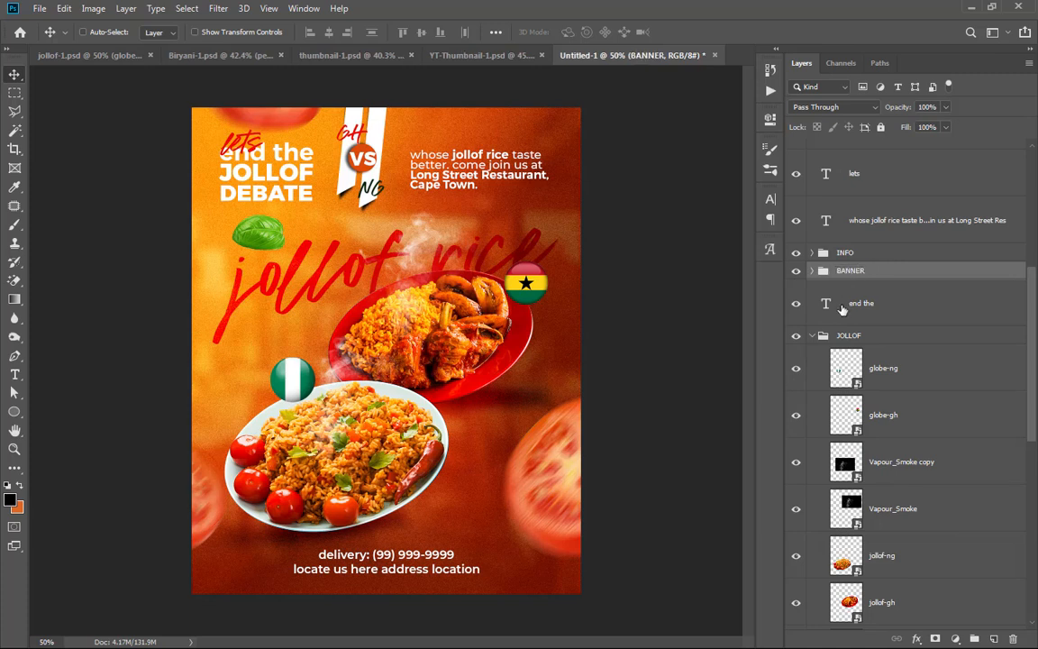
Step: Add a Selective Color adjustment layer above the basil layer and set Cyan for the Reds to -52%
{"action": "scroll", "coordinate": [877, 281], "scroll_direction": "up", "scroll_amount": 6}
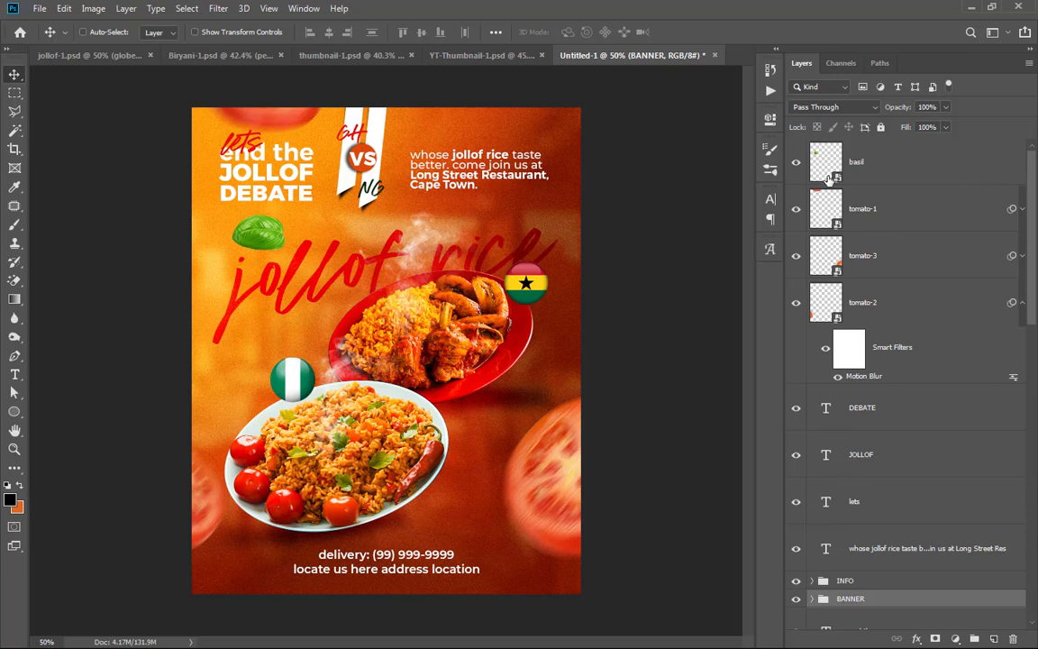
{"action": "left_click", "coordinate": [903, 168]}
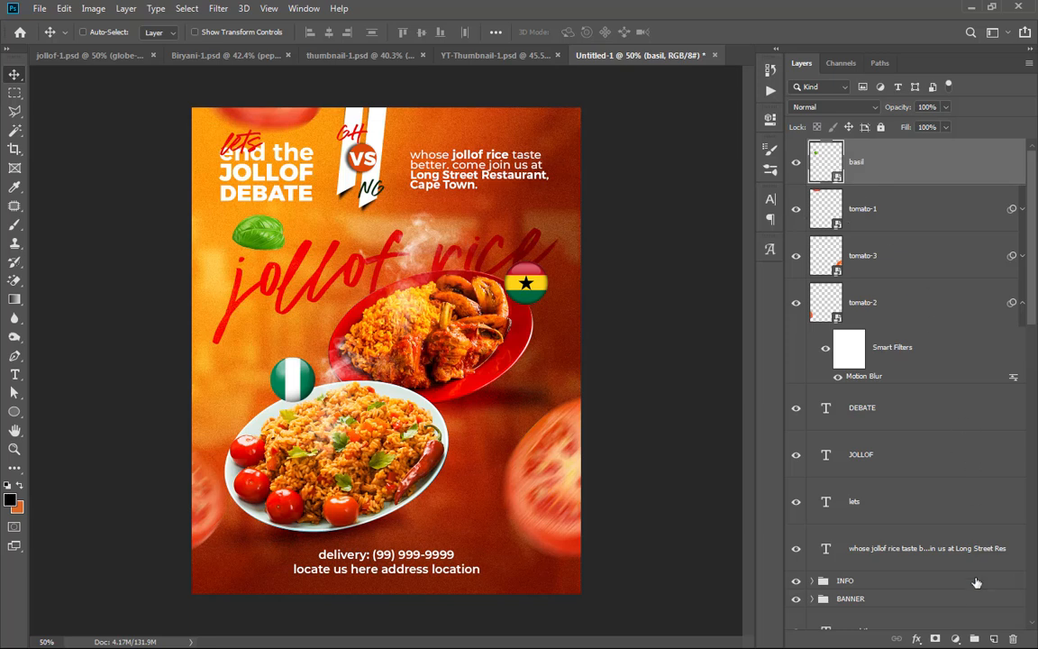
{"action": "left_click", "coordinate": [959, 640]}
{"action": "left_click", "coordinate": [963, 632]}
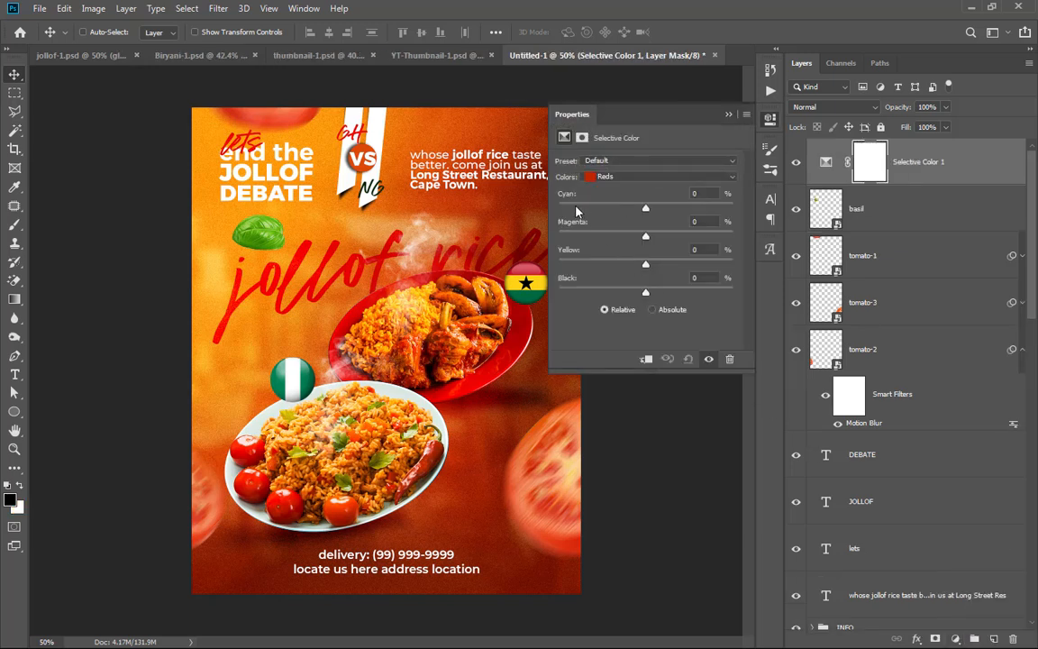
{"action": "left_click", "coordinate": [603, 208]}
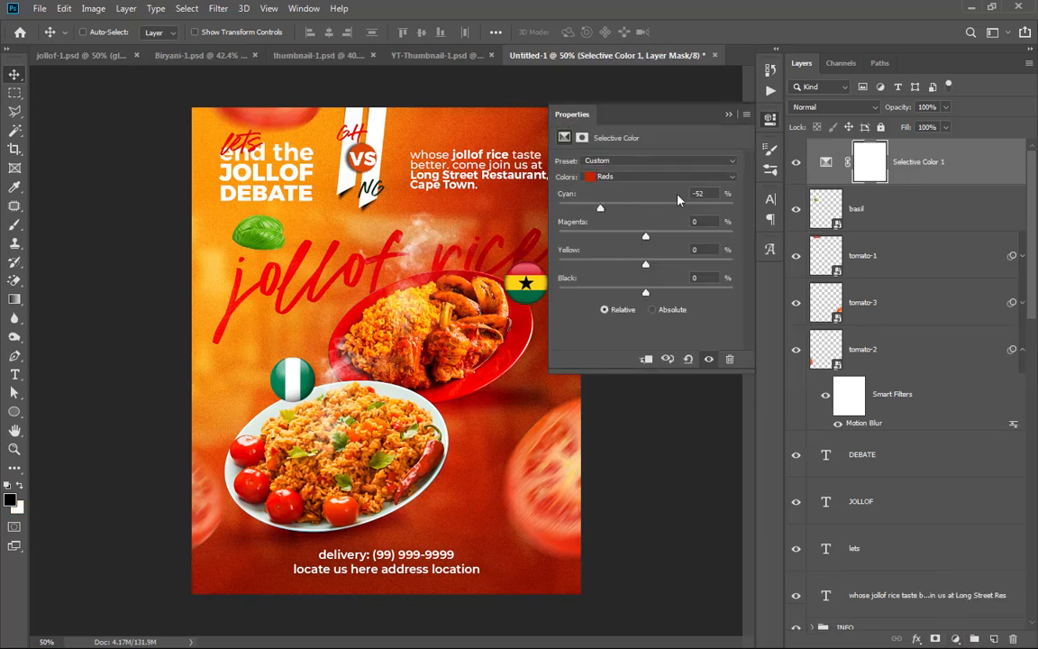
Step: Add a Photo Filter adjustment layer above Selective Color 1, using the orange Color option with Preserve Luminosity enabled
{"action": "left_click", "coordinate": [729, 115]}
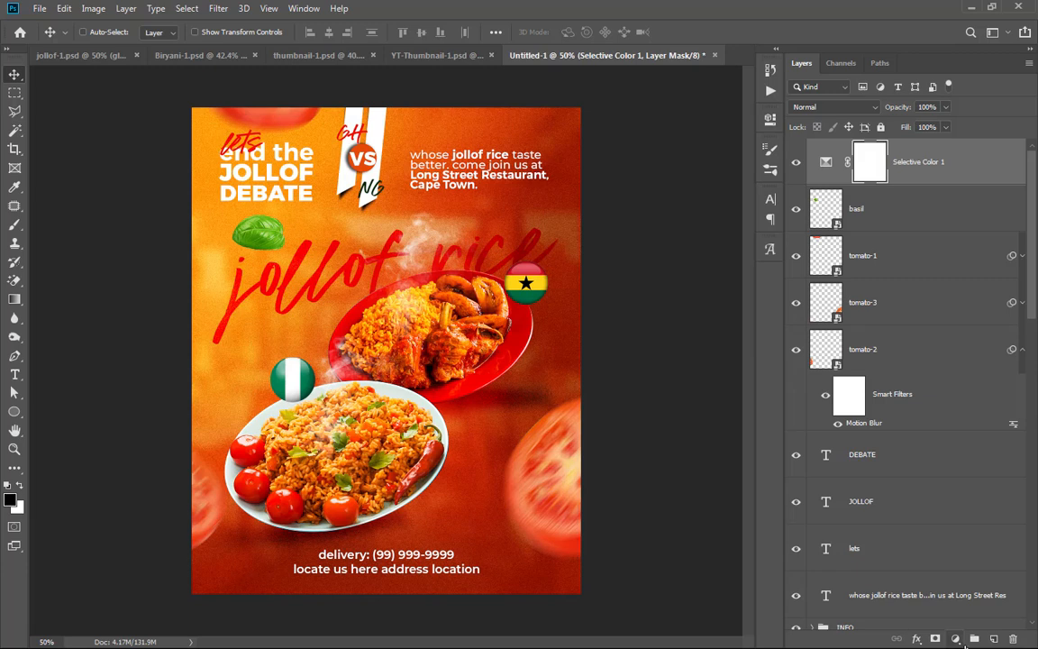
{"action": "left_click", "coordinate": [959, 640]}
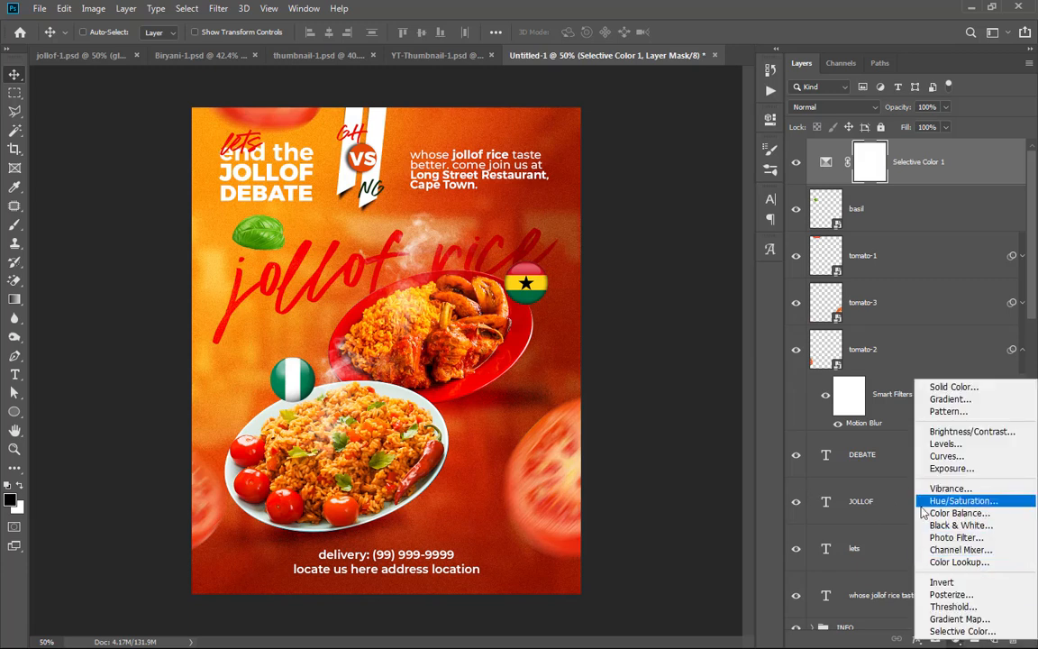
{"action": "left_click", "coordinate": [955, 537]}
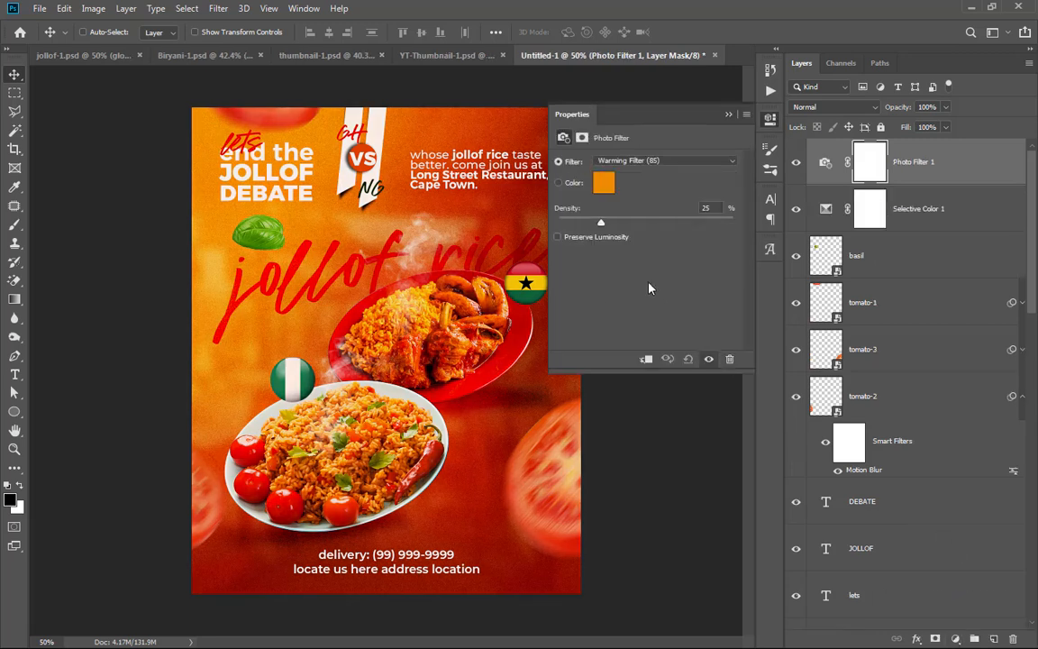
{"action": "left_click", "coordinate": [559, 183]}
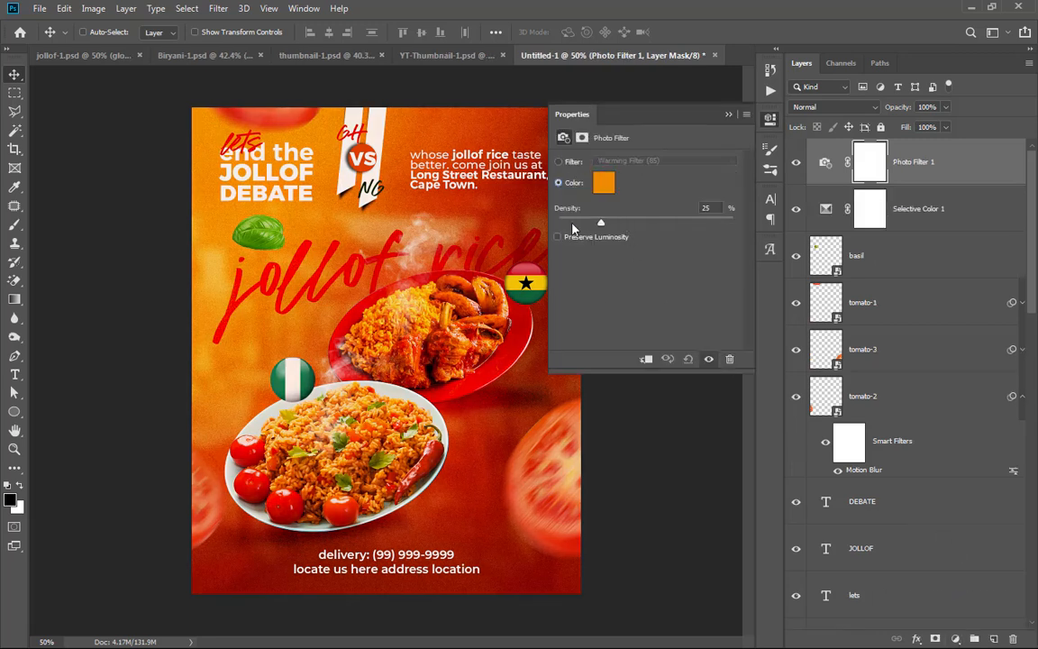
{"action": "left_click", "coordinate": [566, 239]}
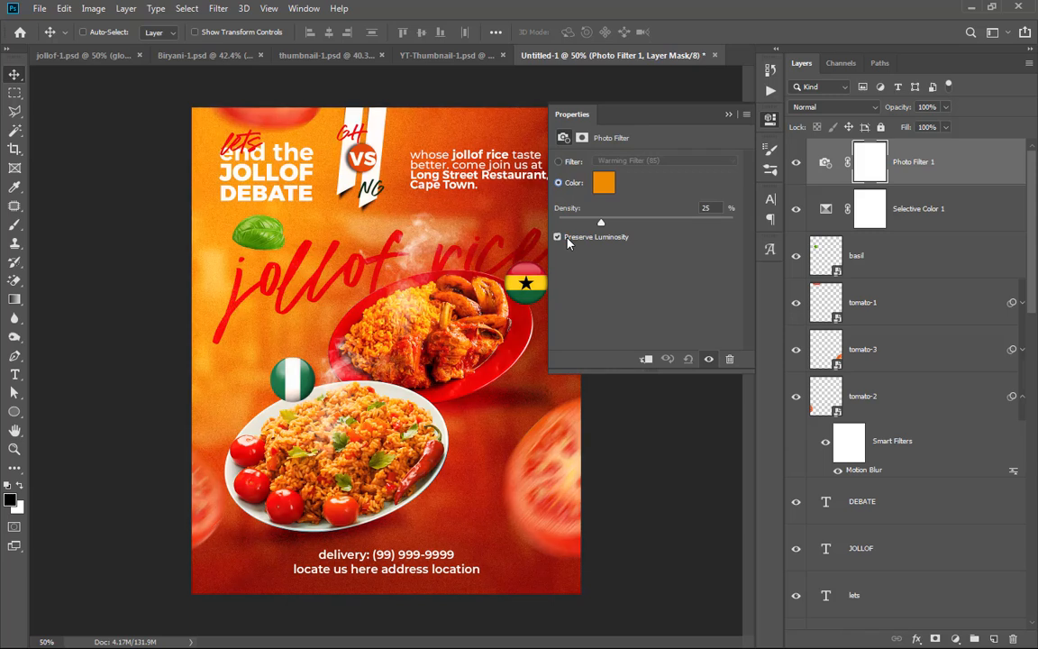
{"action": "left_click", "coordinate": [565, 241]}
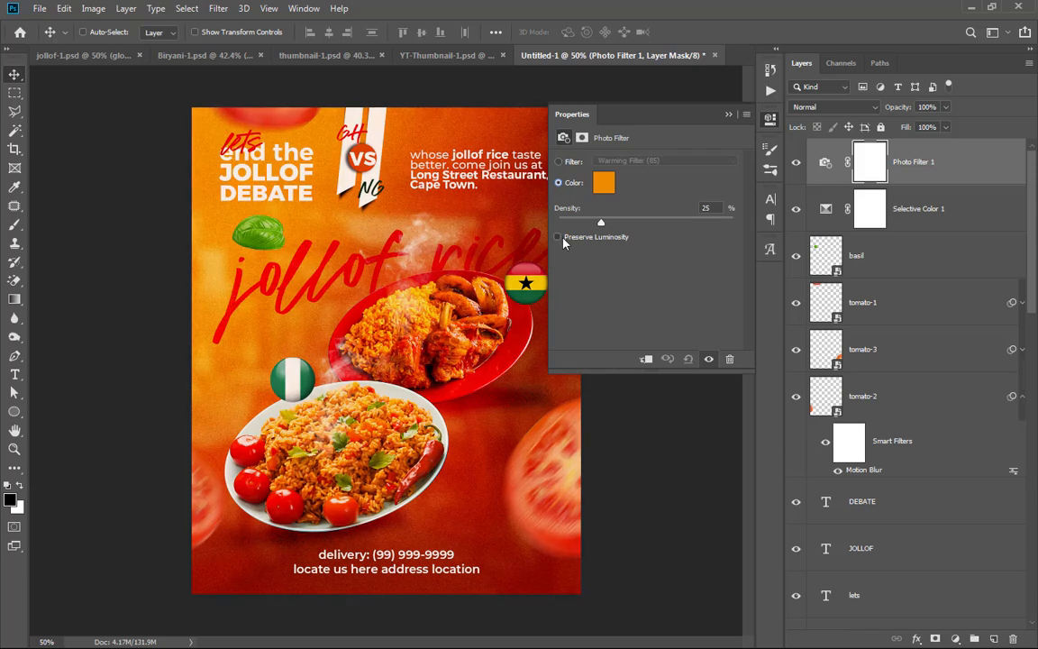
{"action": "left_click", "coordinate": [564, 242]}
{"action": "left_click", "coordinate": [564, 241]}
{"action": "left_click", "coordinate": [565, 241]}
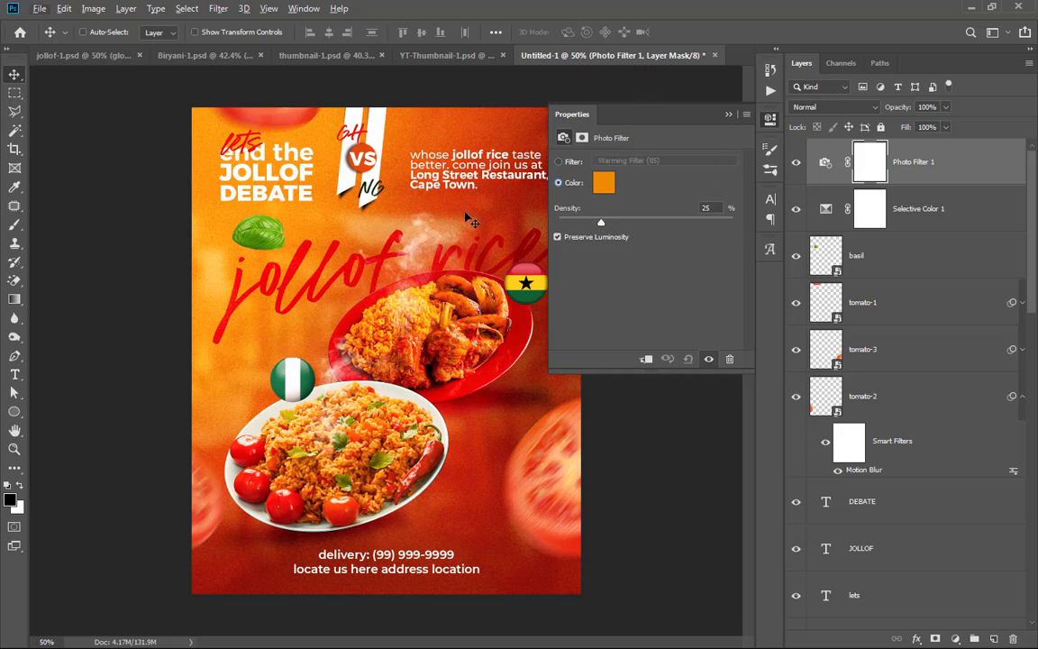
{"action": "left_click", "coordinate": [728, 115]}
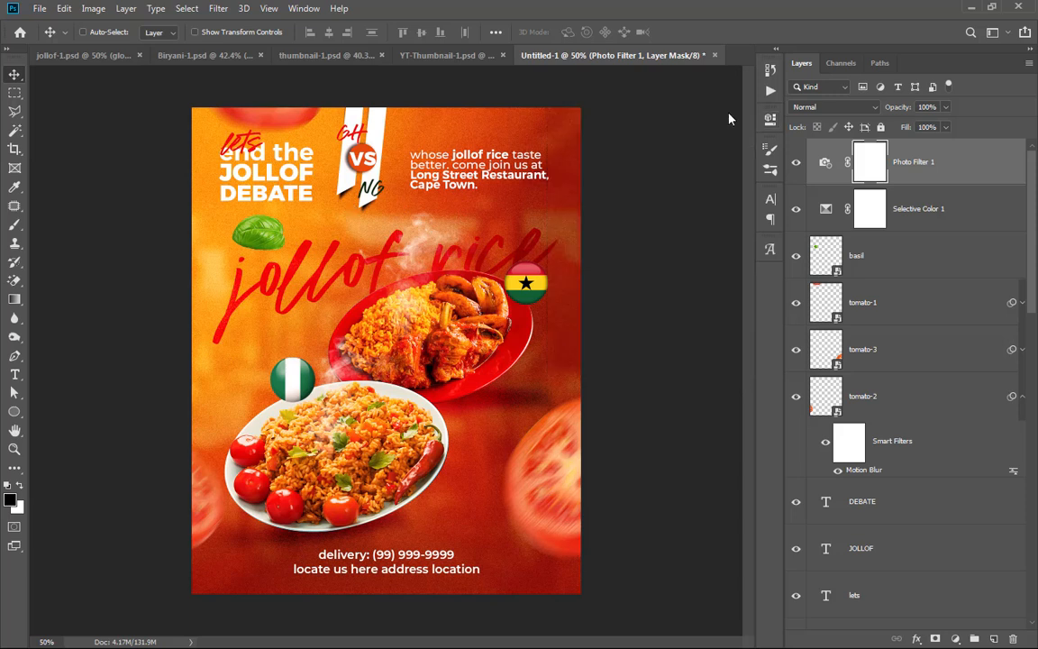
Step: Add a Color Lookup adjustment layer above Photo Filter 1 with the 3Strip.look 3D LUT and set its fill to 35%
{"action": "left_click", "coordinate": [955, 639]}
{"action": "left_click", "coordinate": [959, 565]}
{"action": "left_click", "coordinate": [631, 163]}
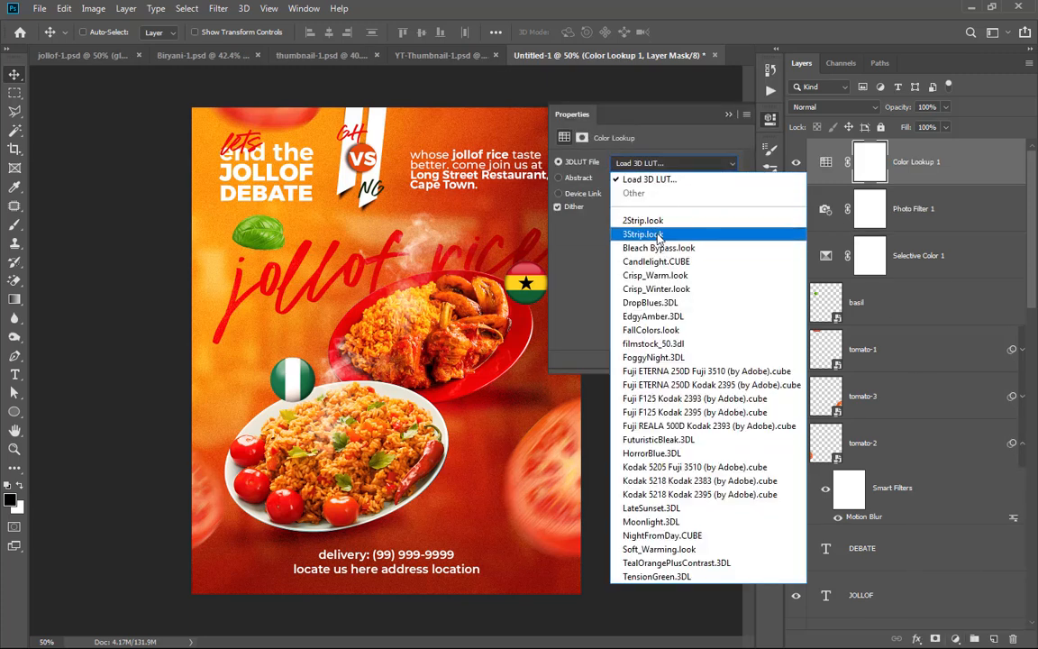
{"action": "left_click", "coordinate": [598, 222]}
{"action": "left_click", "coordinate": [946, 127]}
{"action": "left_click_drag", "start_coordinate": [943, 144], "coordinate": [904, 152]}
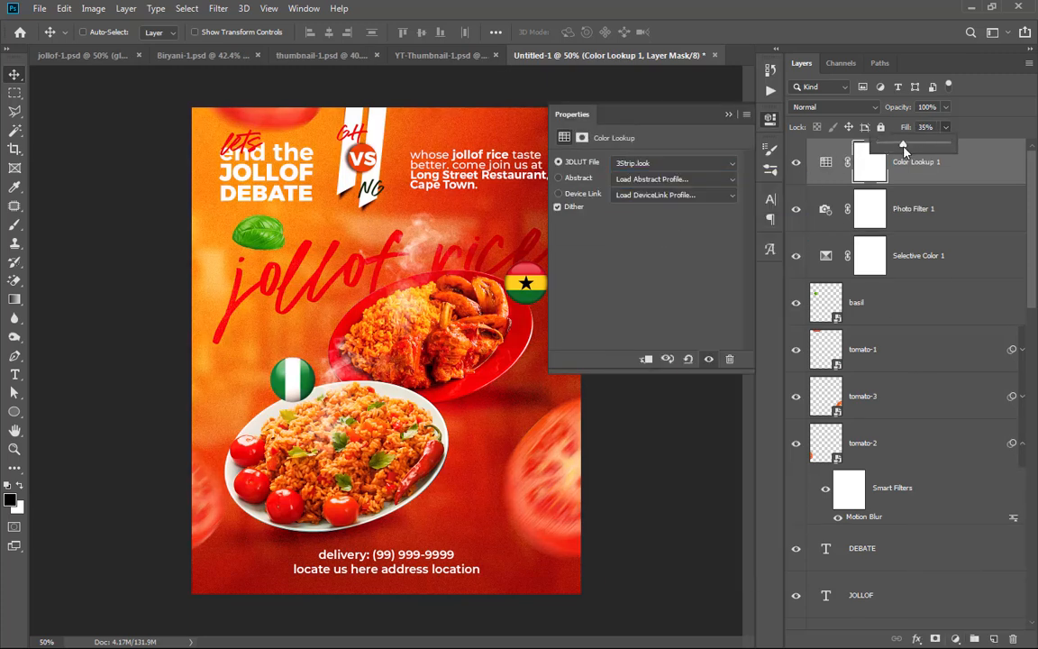
{"action": "left_click", "coordinate": [730, 115]}
{"action": "scroll", "coordinate": [555, 267], "scroll_direction": "down", "scroll_amount": 2}
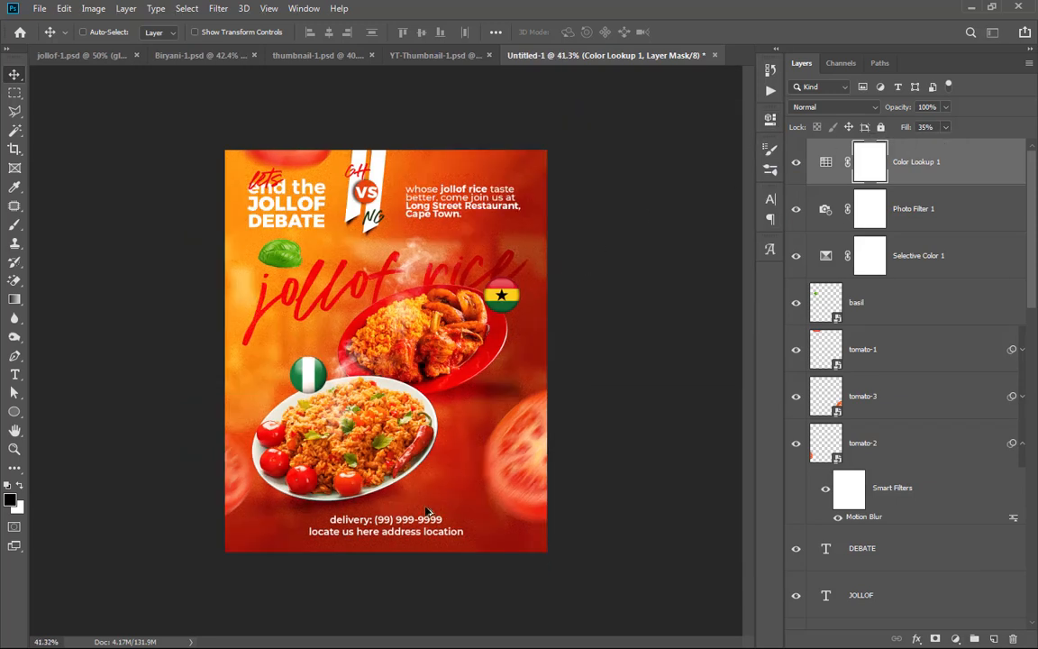
{"action": "scroll", "coordinate": [433, 507], "scroll_direction": "up", "scroll_amount": 3}
{"action": "scroll", "coordinate": [456, 385], "scroll_direction": "down", "scroll_amount": 1}
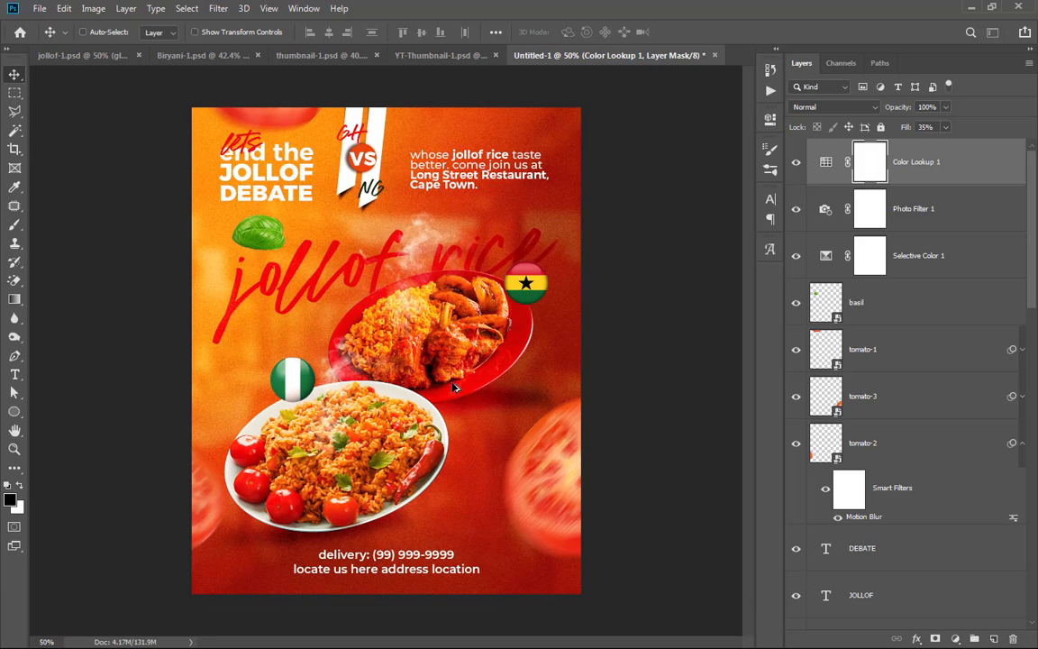